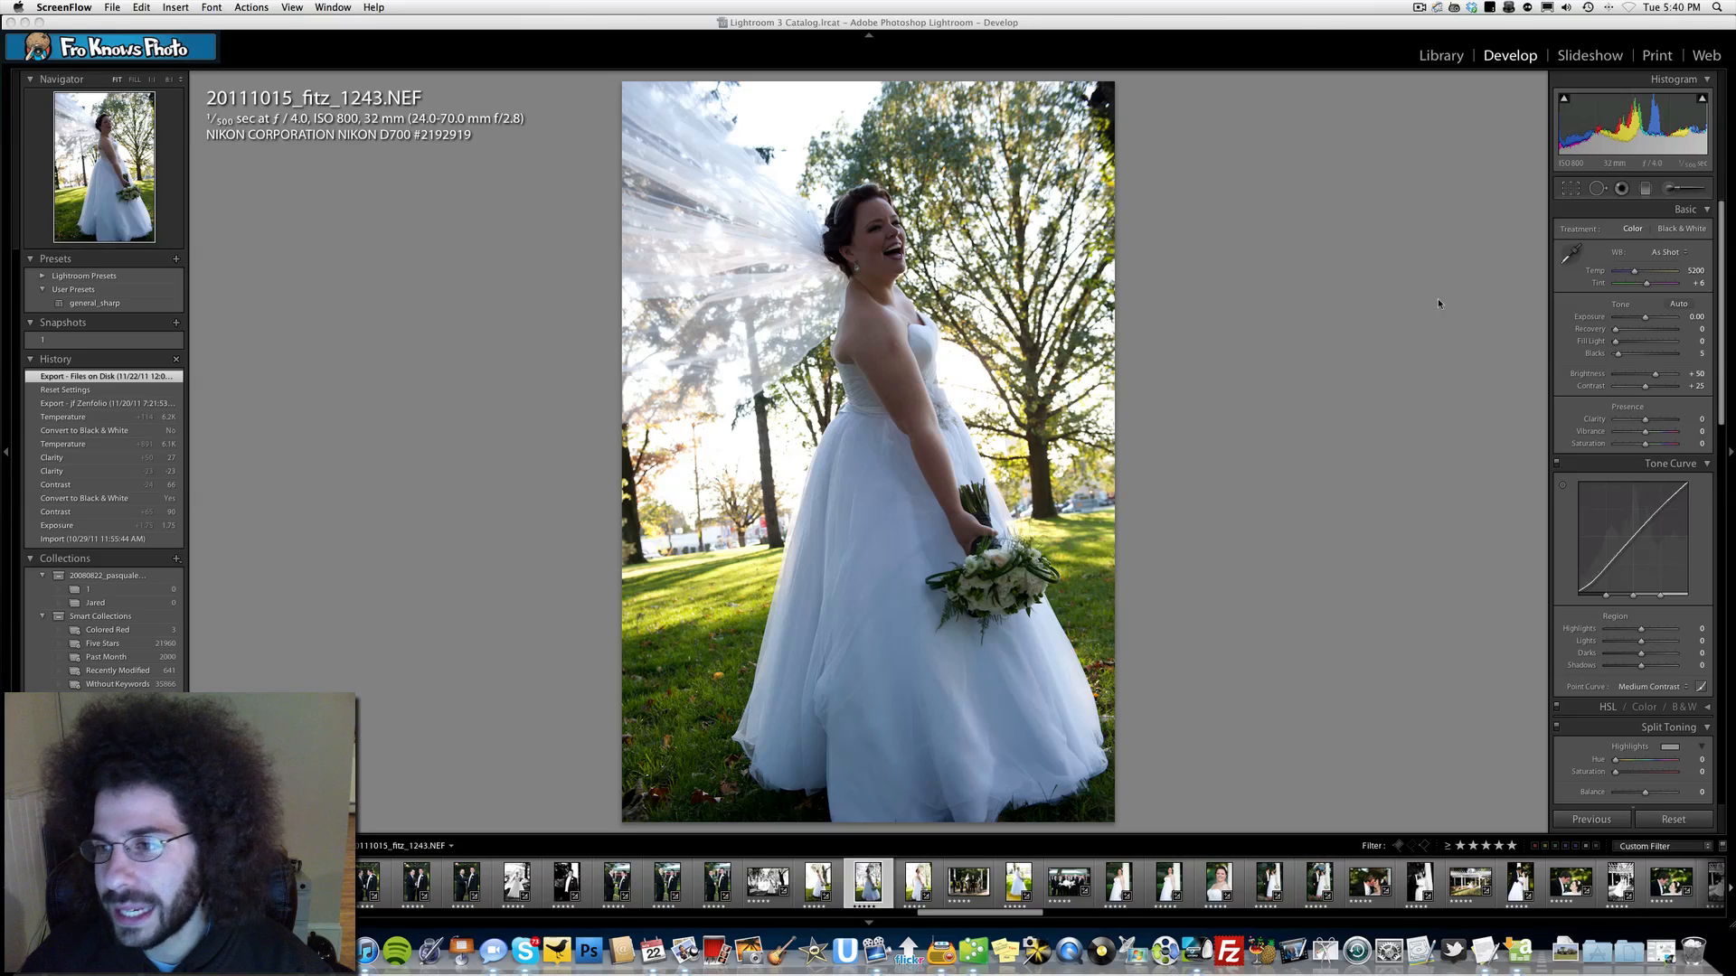
Try cropping the bride photo to a horizontal frame around her face and flowing veil.
{"action": "left_click", "coordinate": [1570, 192]}
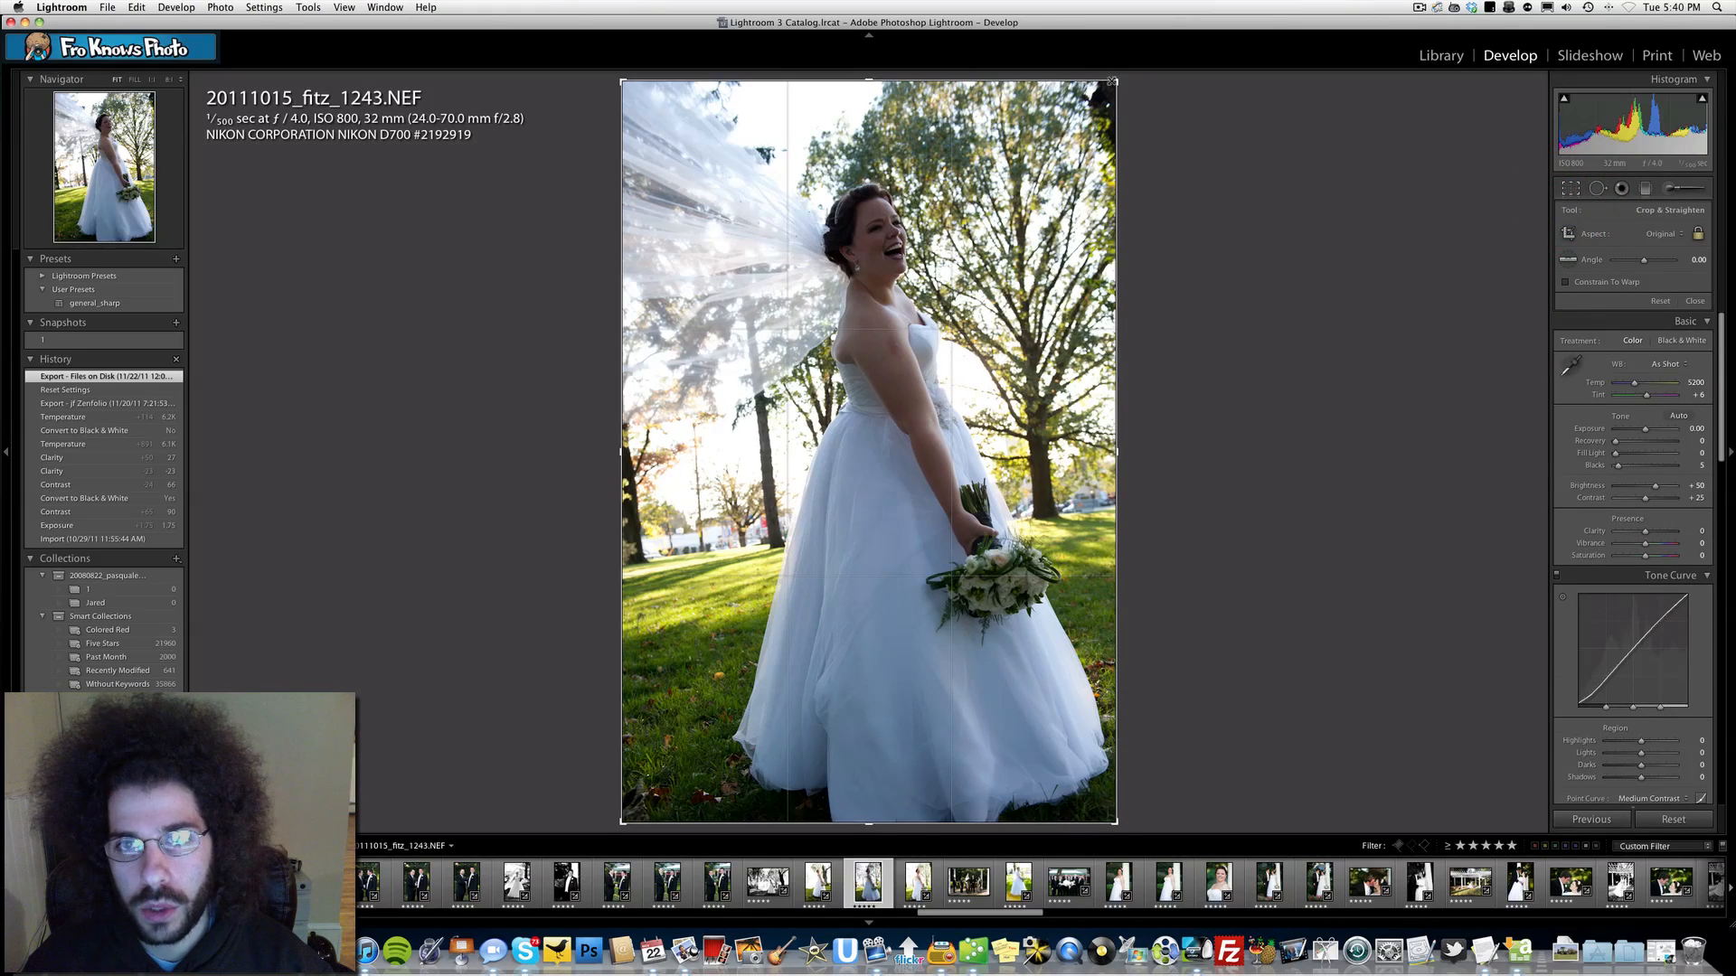
{"action": "left_click_drag", "start_coordinate": [1054, 101], "coordinate": [1121, 312]}
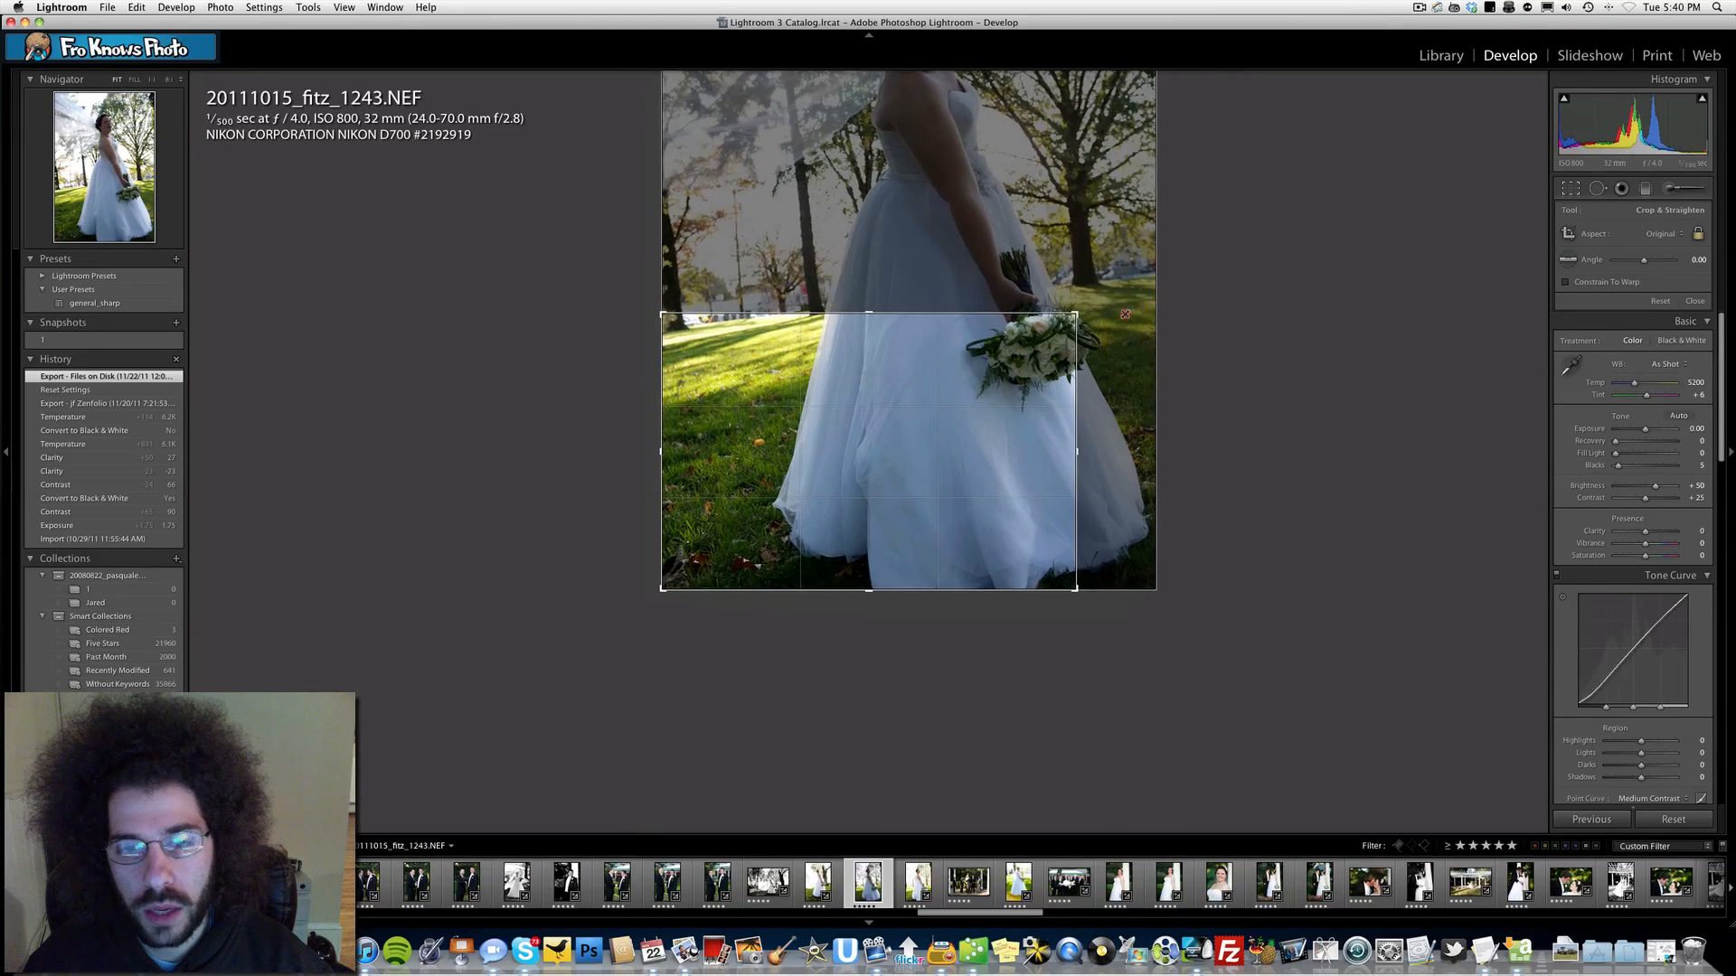
{"action": "left_click_drag", "start_coordinate": [831, 429], "coordinate": [709, 534]}
{"action": "left_click_drag", "start_coordinate": [787, 388], "coordinate": [786, 523]}
{"action": "left_click_drag", "start_coordinate": [723, 353], "coordinate": [787, 561]}
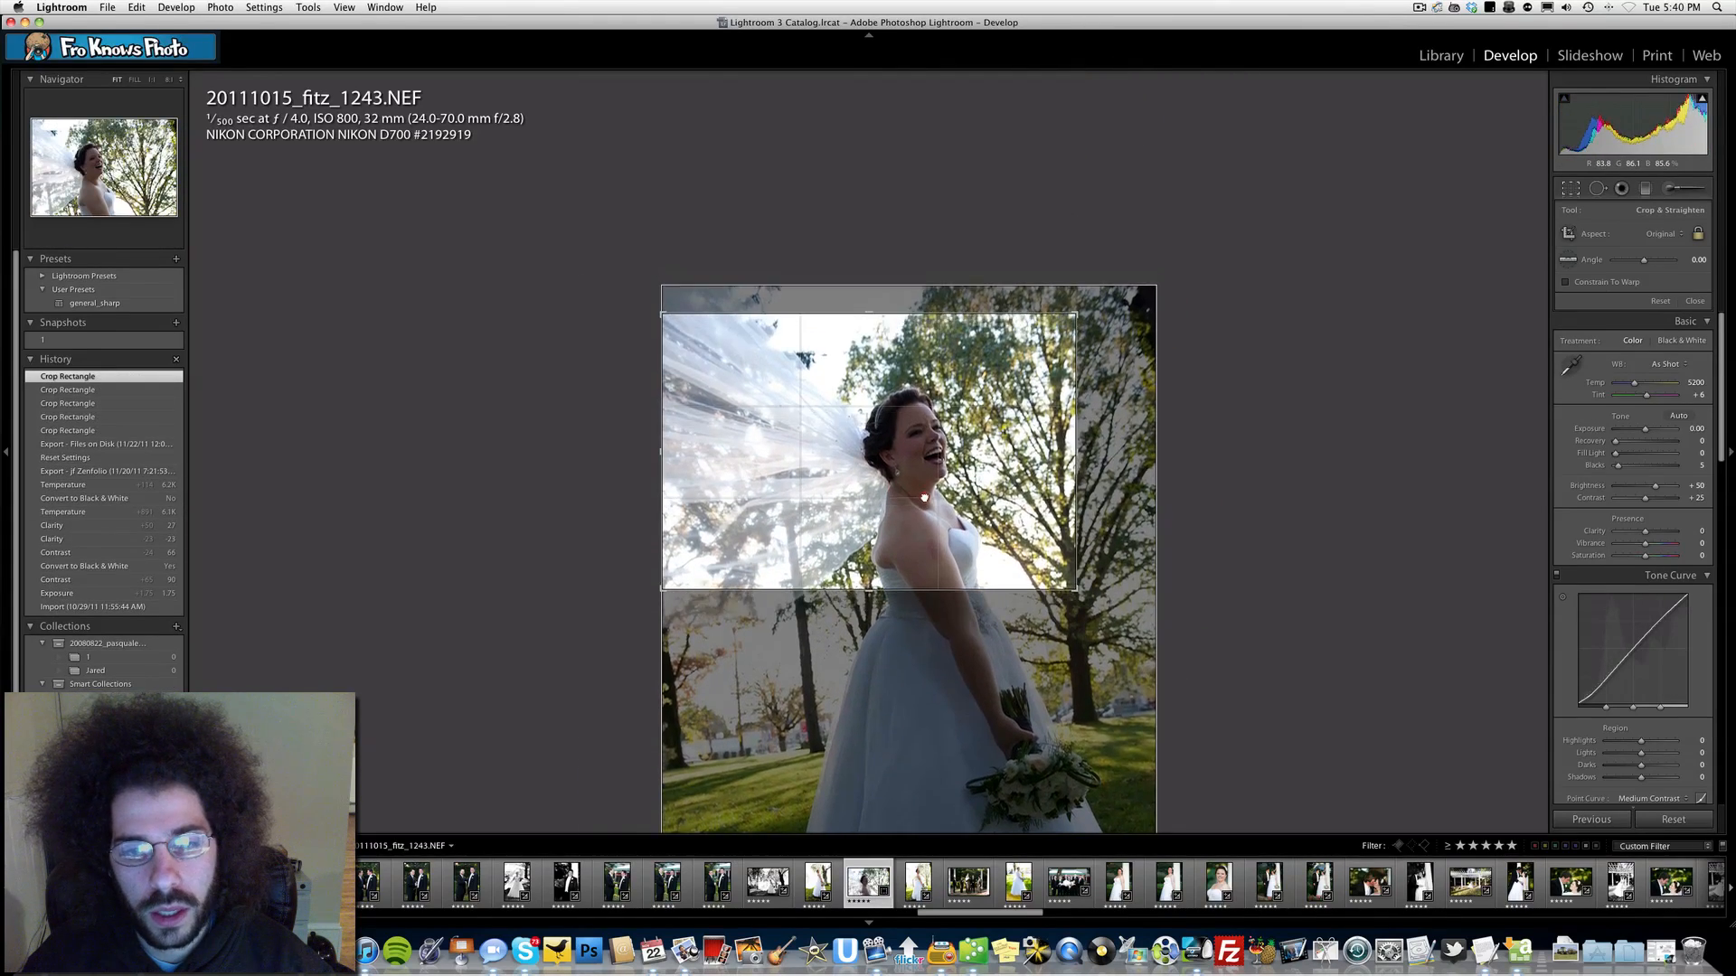
{"action": "left_click_drag", "start_coordinate": [924, 520], "coordinate": [922, 525]}
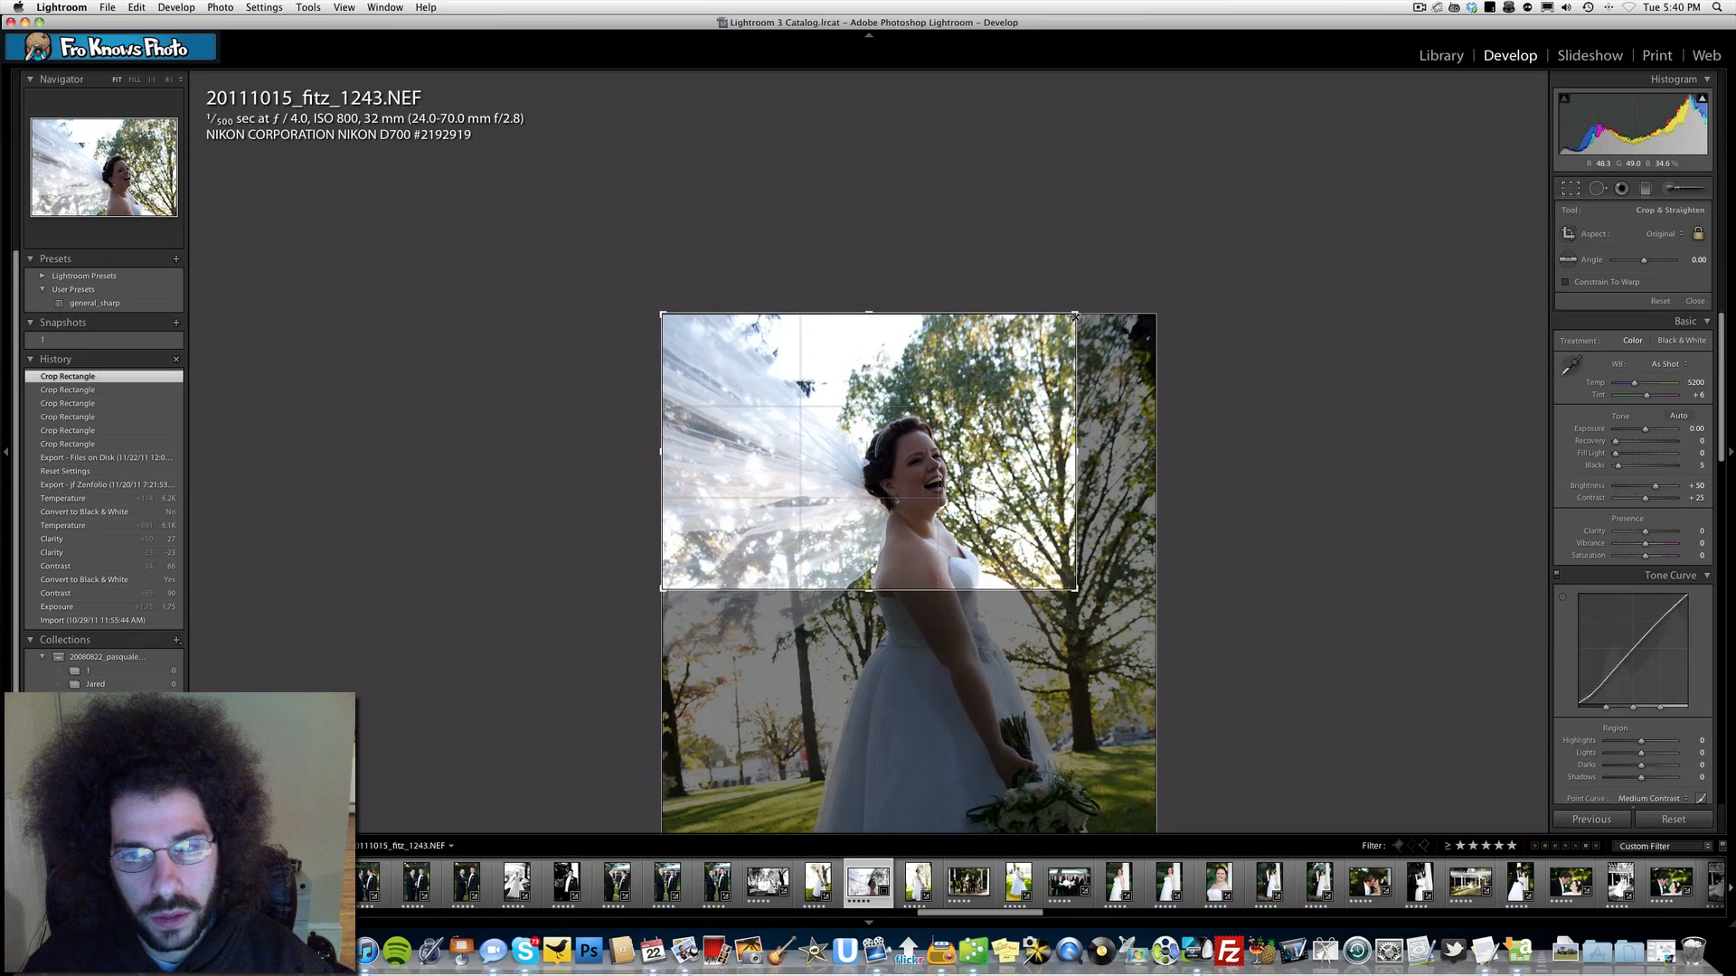
{"action": "left_click_drag", "start_coordinate": [1076, 313], "coordinate": [1042, 337]}
{"action": "mouse_move", "coordinate": [870, 413]}
{"action": "left_mouse_down"}
{"action": "mouse_move", "coordinate": [847, 425]}
{"action": "mouse_move", "coordinate": [887, 426]}
{"action": "left_mouse_up"}
{"action": "key", "text": "z"}
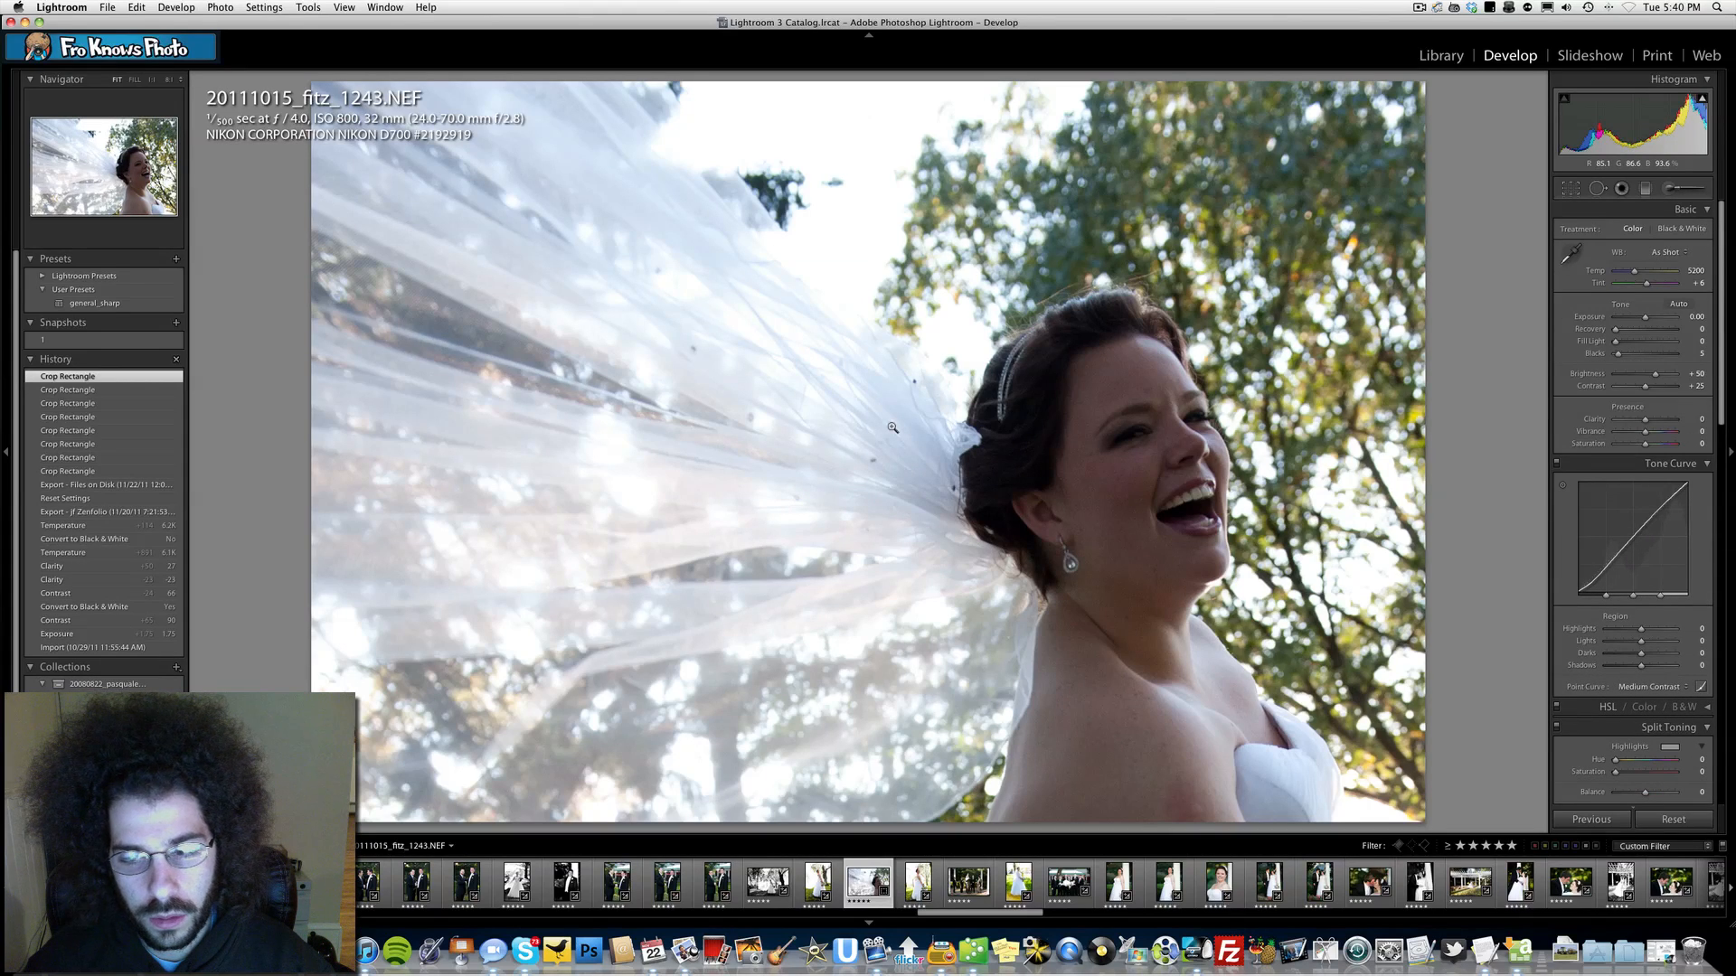
Undo all the crop changes to restore the full vertical frame.
{"action": "key", "text": "super+z"}
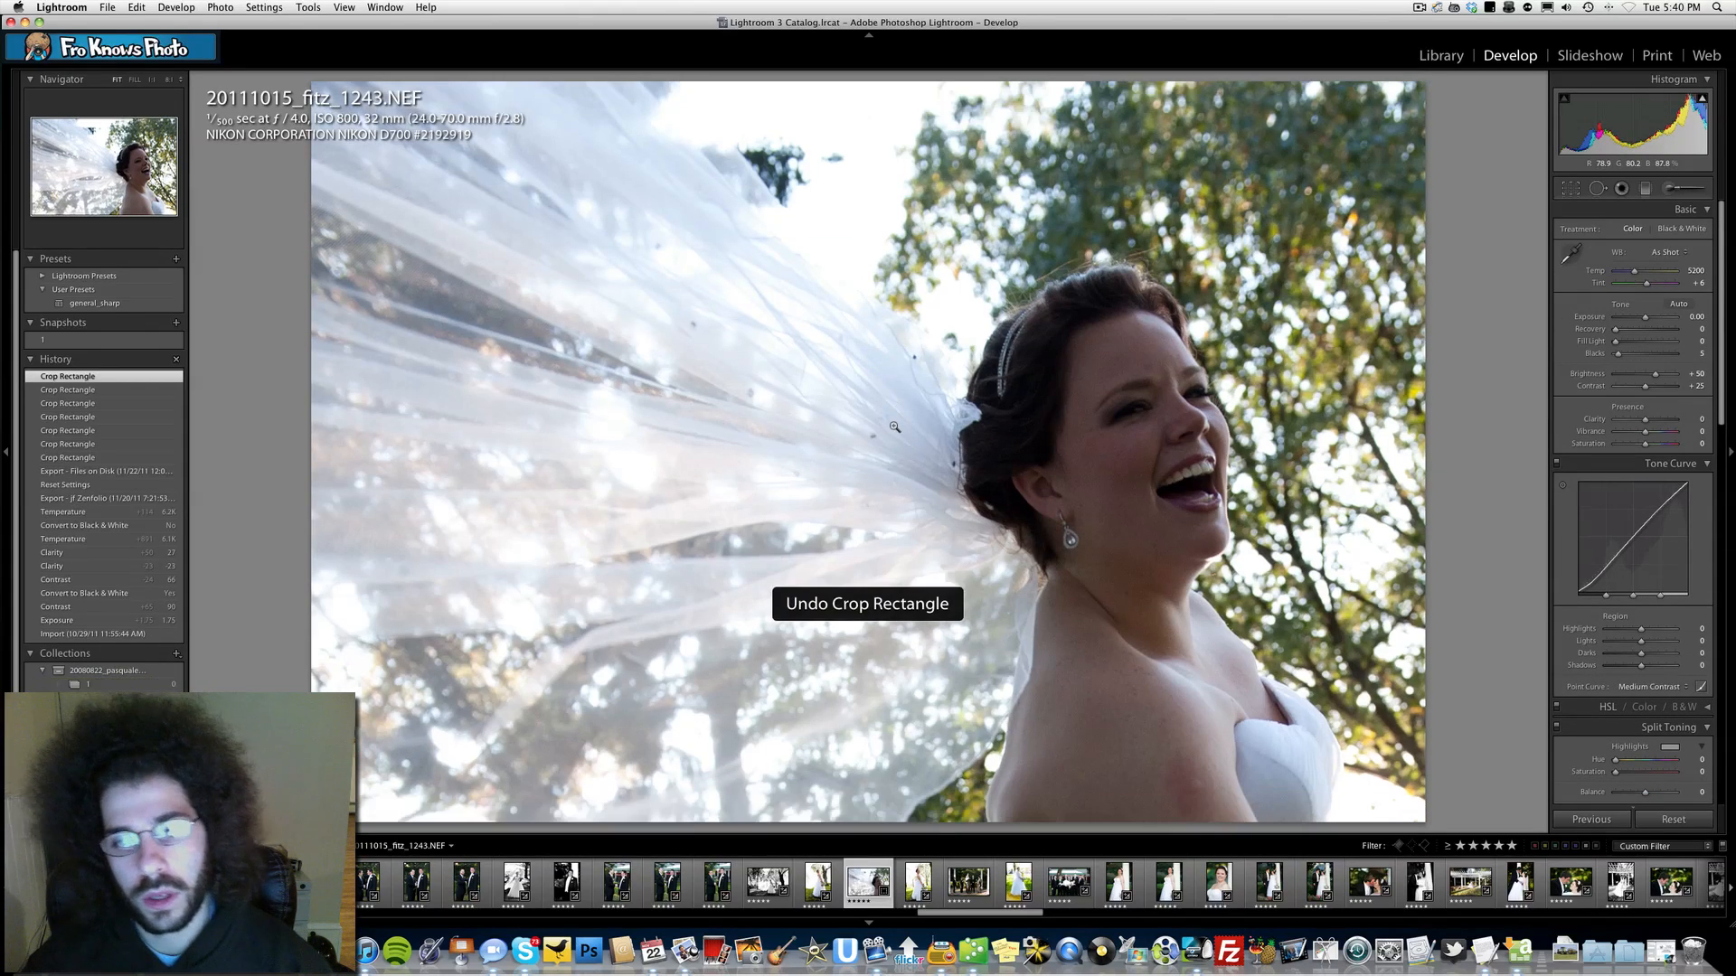
{"action": "key", "text": "super+z"}
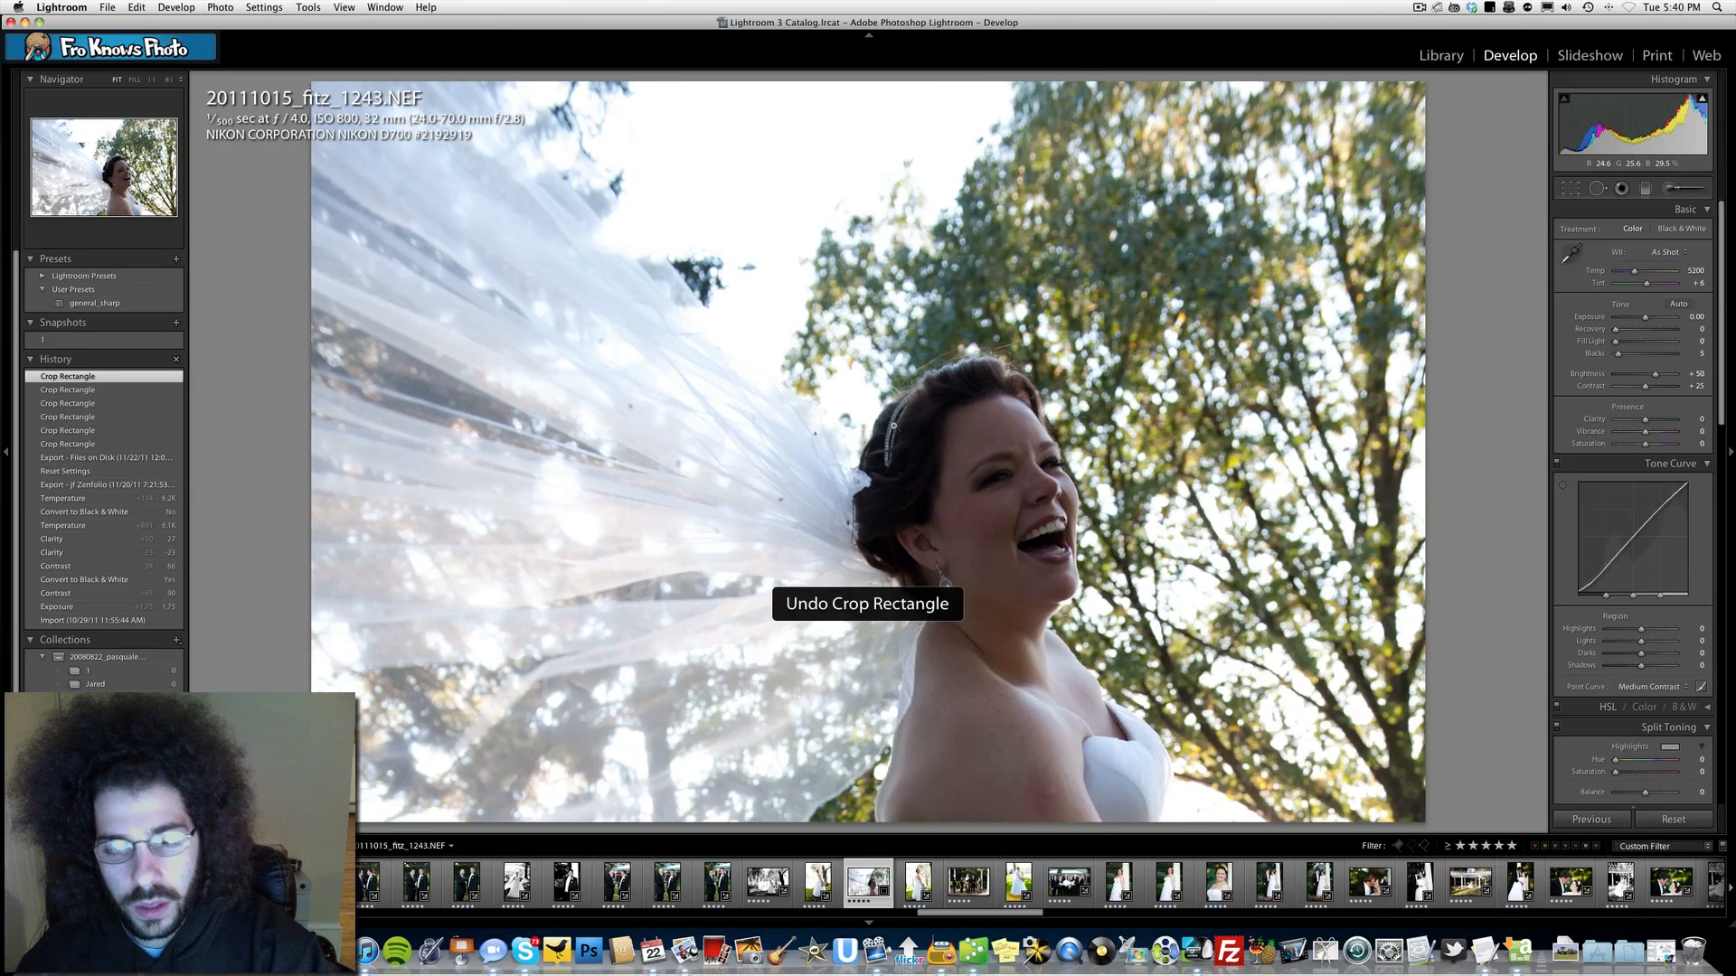
{"action": "key", "text": "super+z"}
{"action": "key", "text": "super+z"}
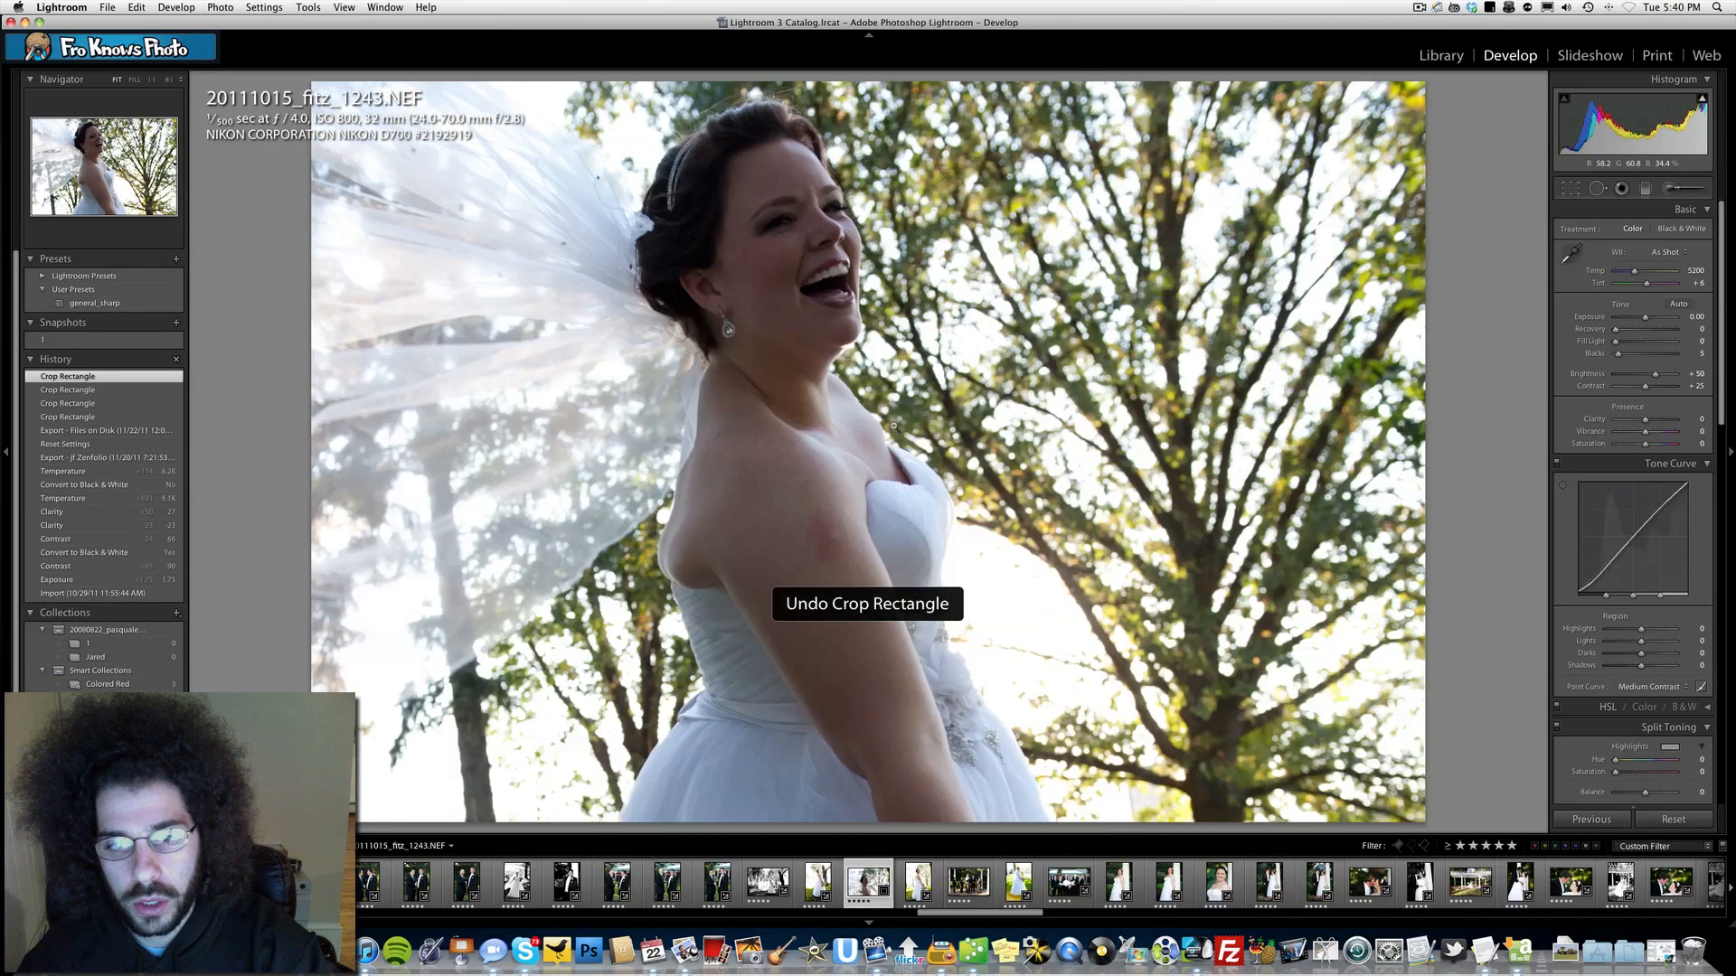
{"action": "key", "text": "super+z"}
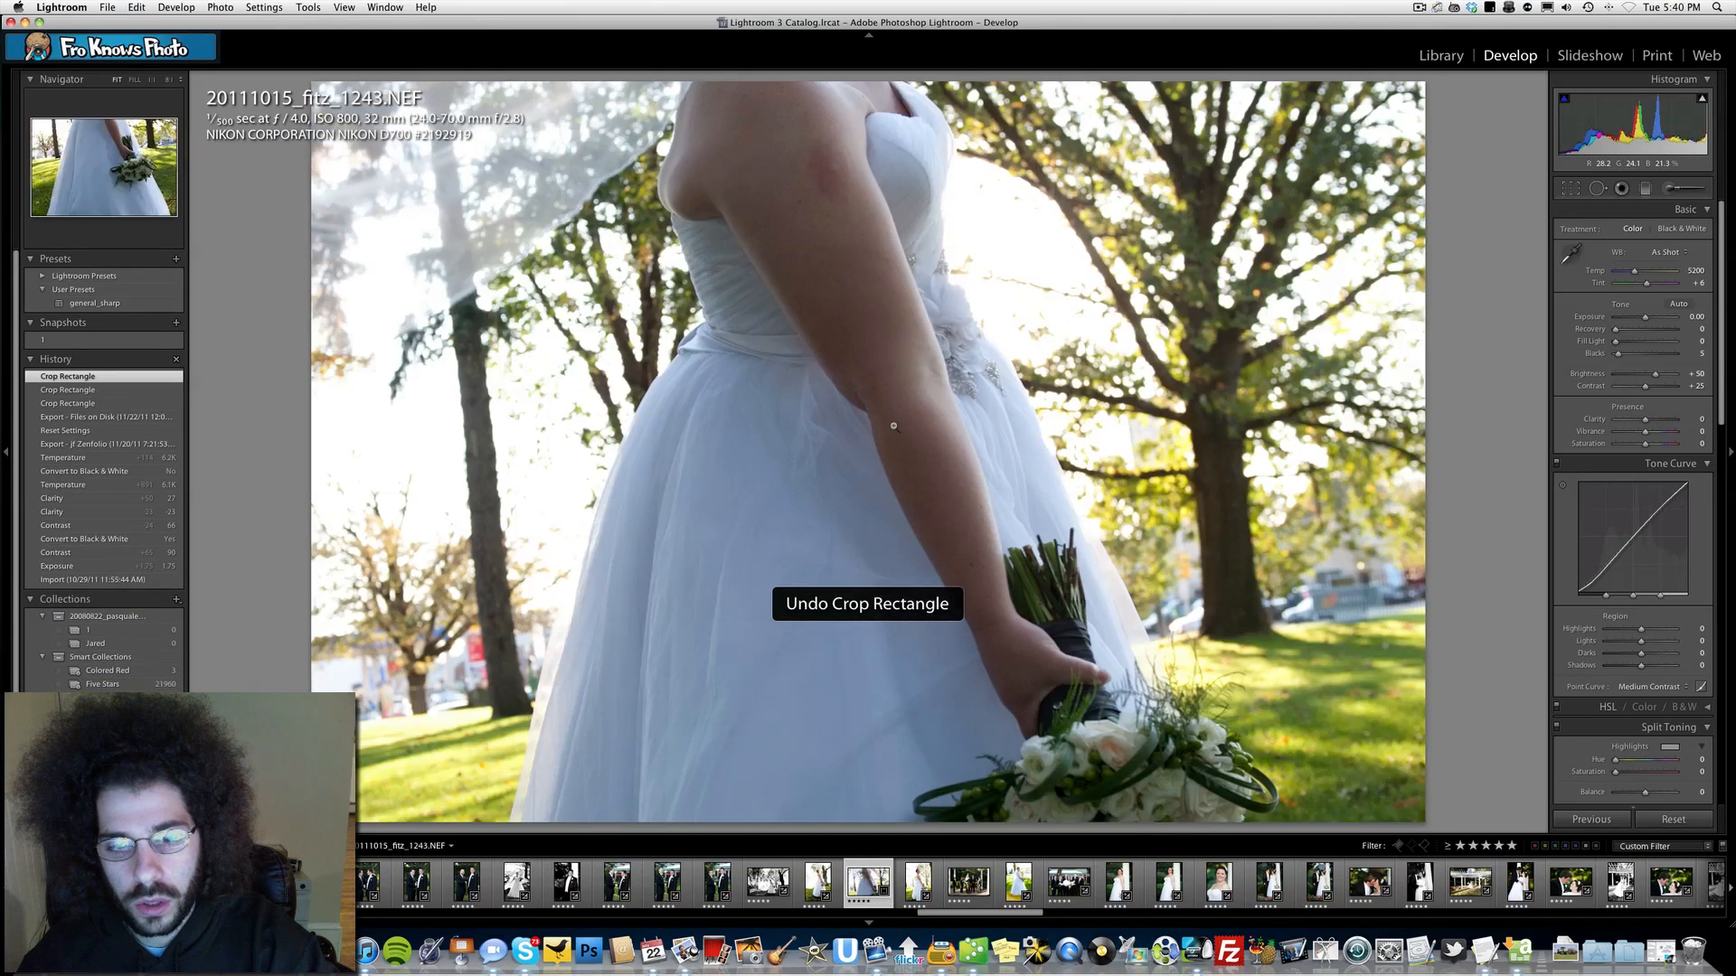
{"action": "key", "text": "super+z"}
{"action": "key", "text": "super+z"}
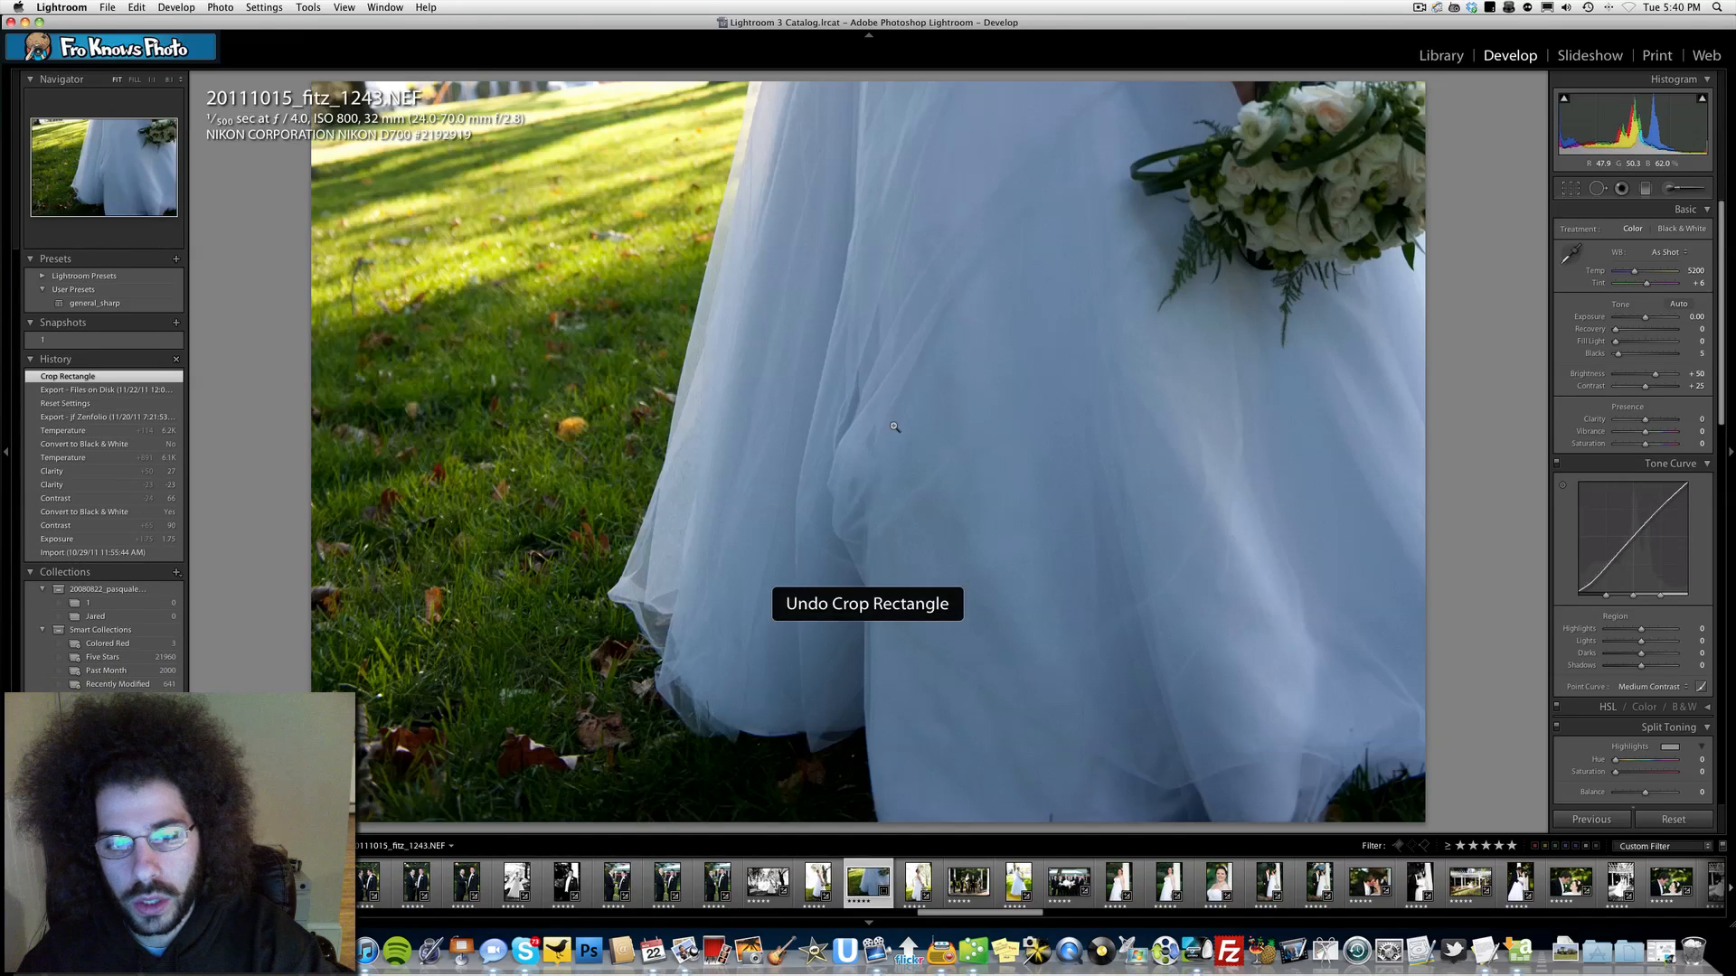
{"action": "key", "text": "super+z"}
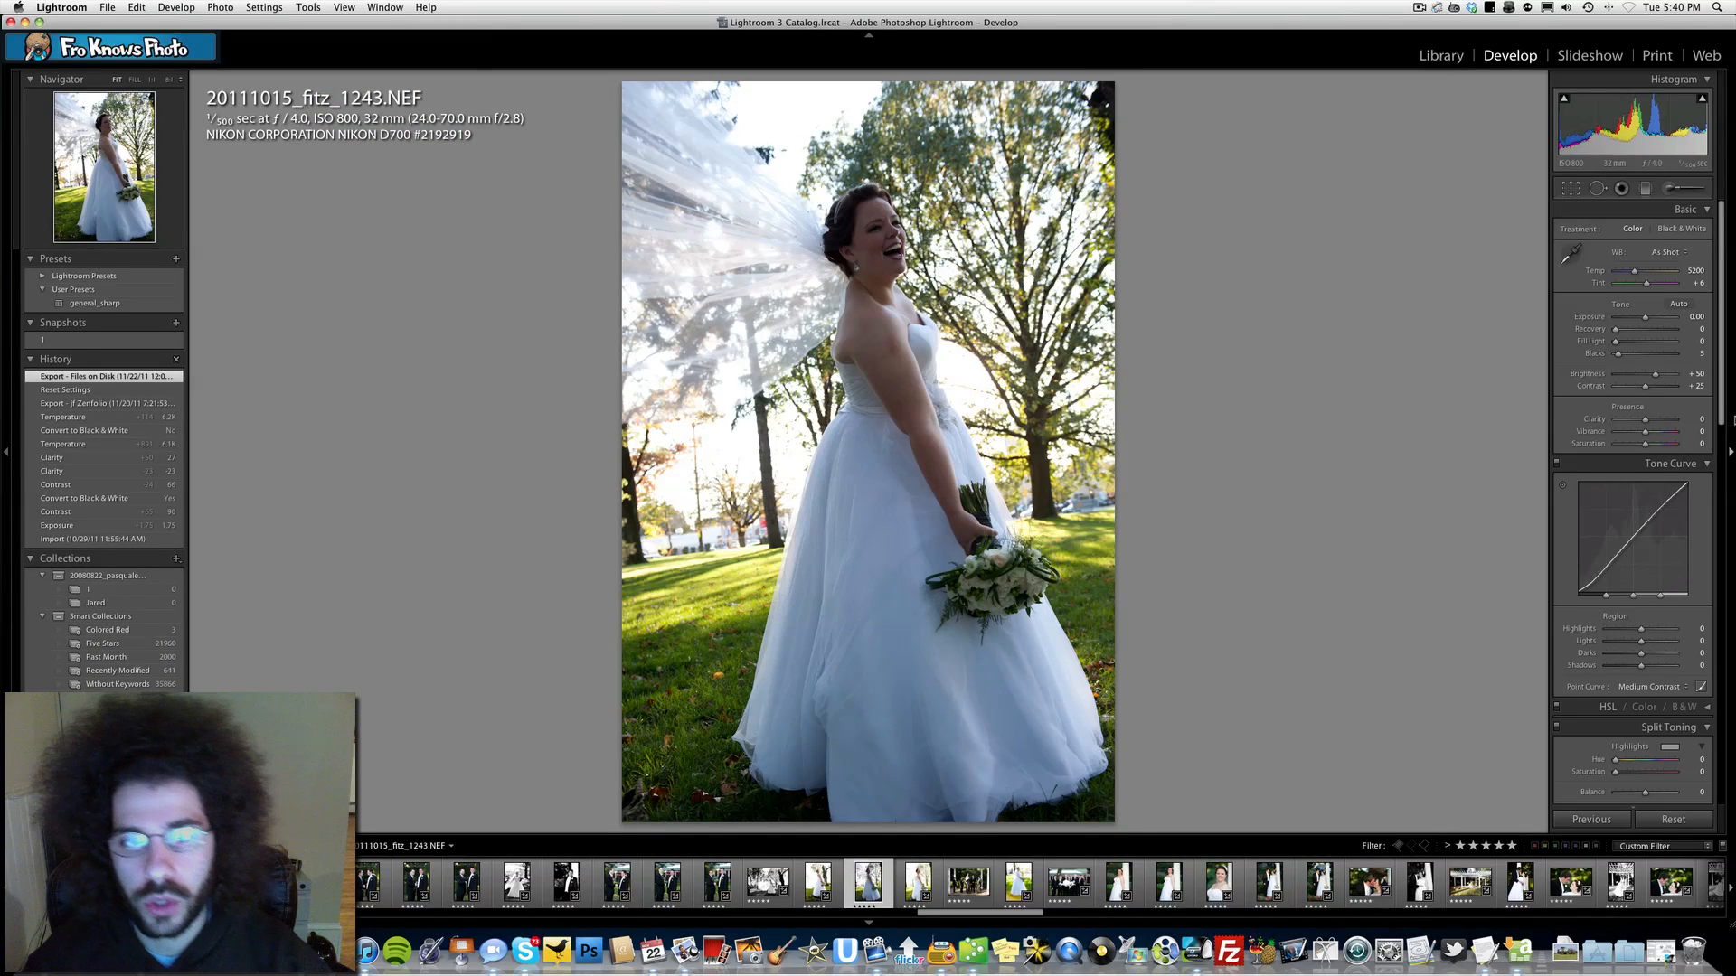
Set exposure to +1.25, contrast to +63, temperature to 5409 and clarity to +11, and check the background at full size.
{"action": "left_click_drag", "start_coordinate": [1644, 317], "coordinate": [1656, 323]}
{"action": "left_click_drag", "start_coordinate": [1644, 386], "coordinate": [1659, 387]}
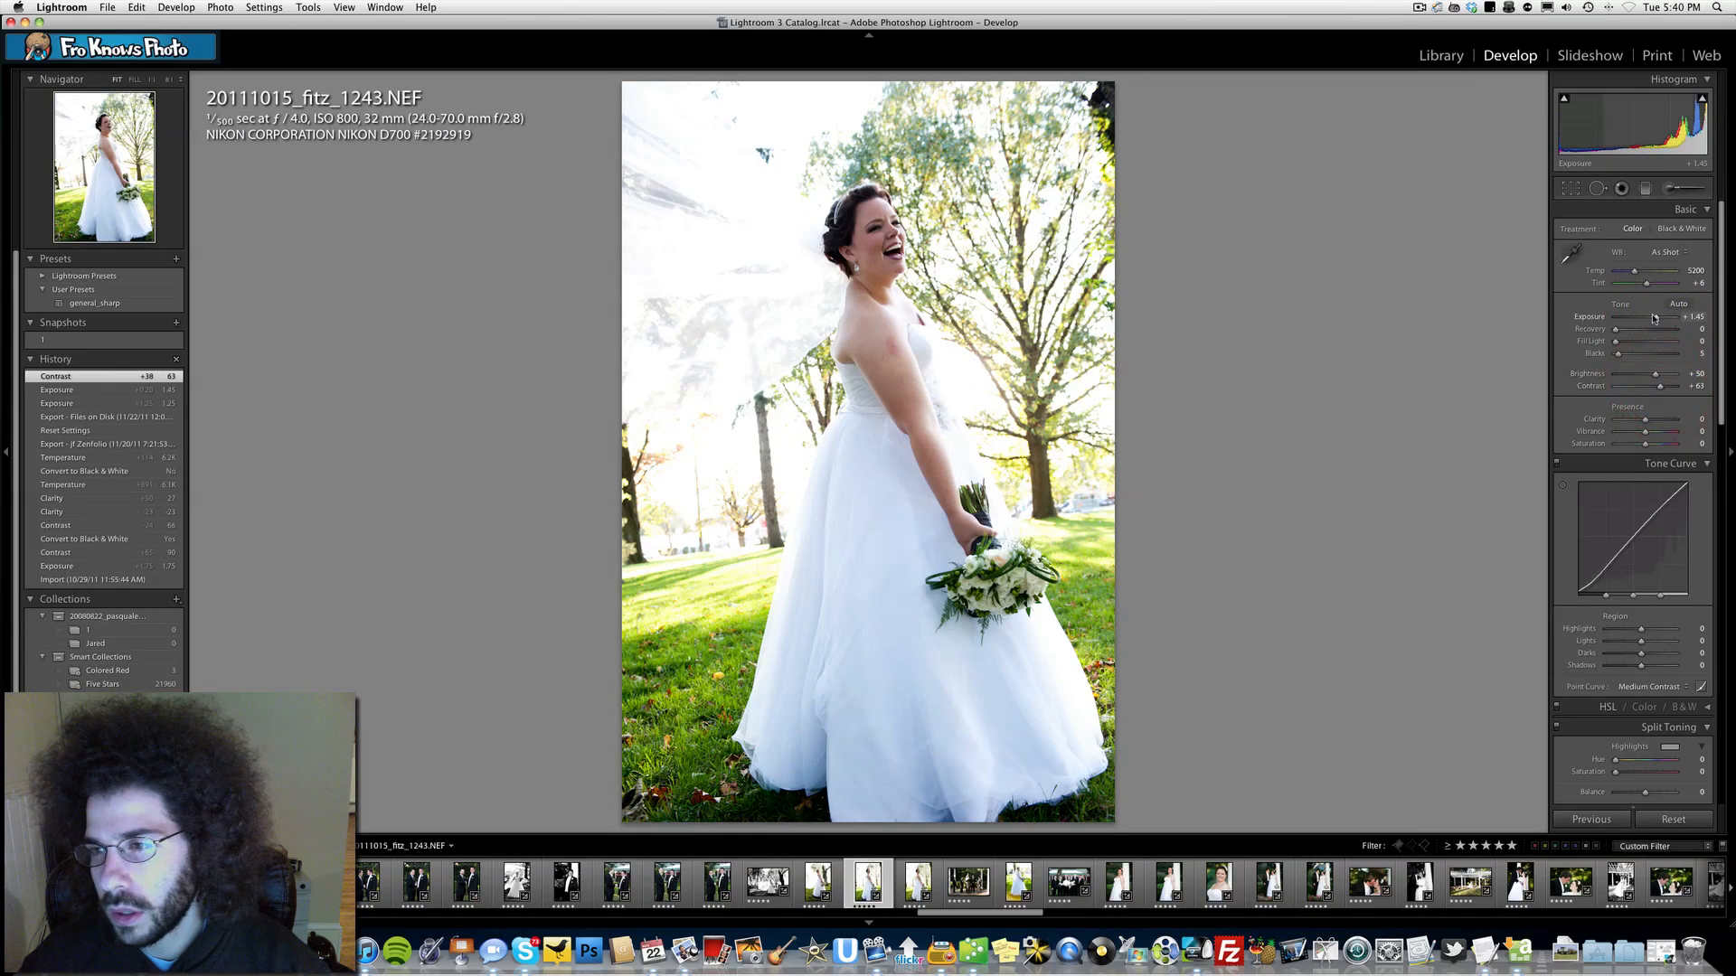
{"action": "left_click_drag", "start_coordinate": [1656, 318], "coordinate": [1634, 274]}
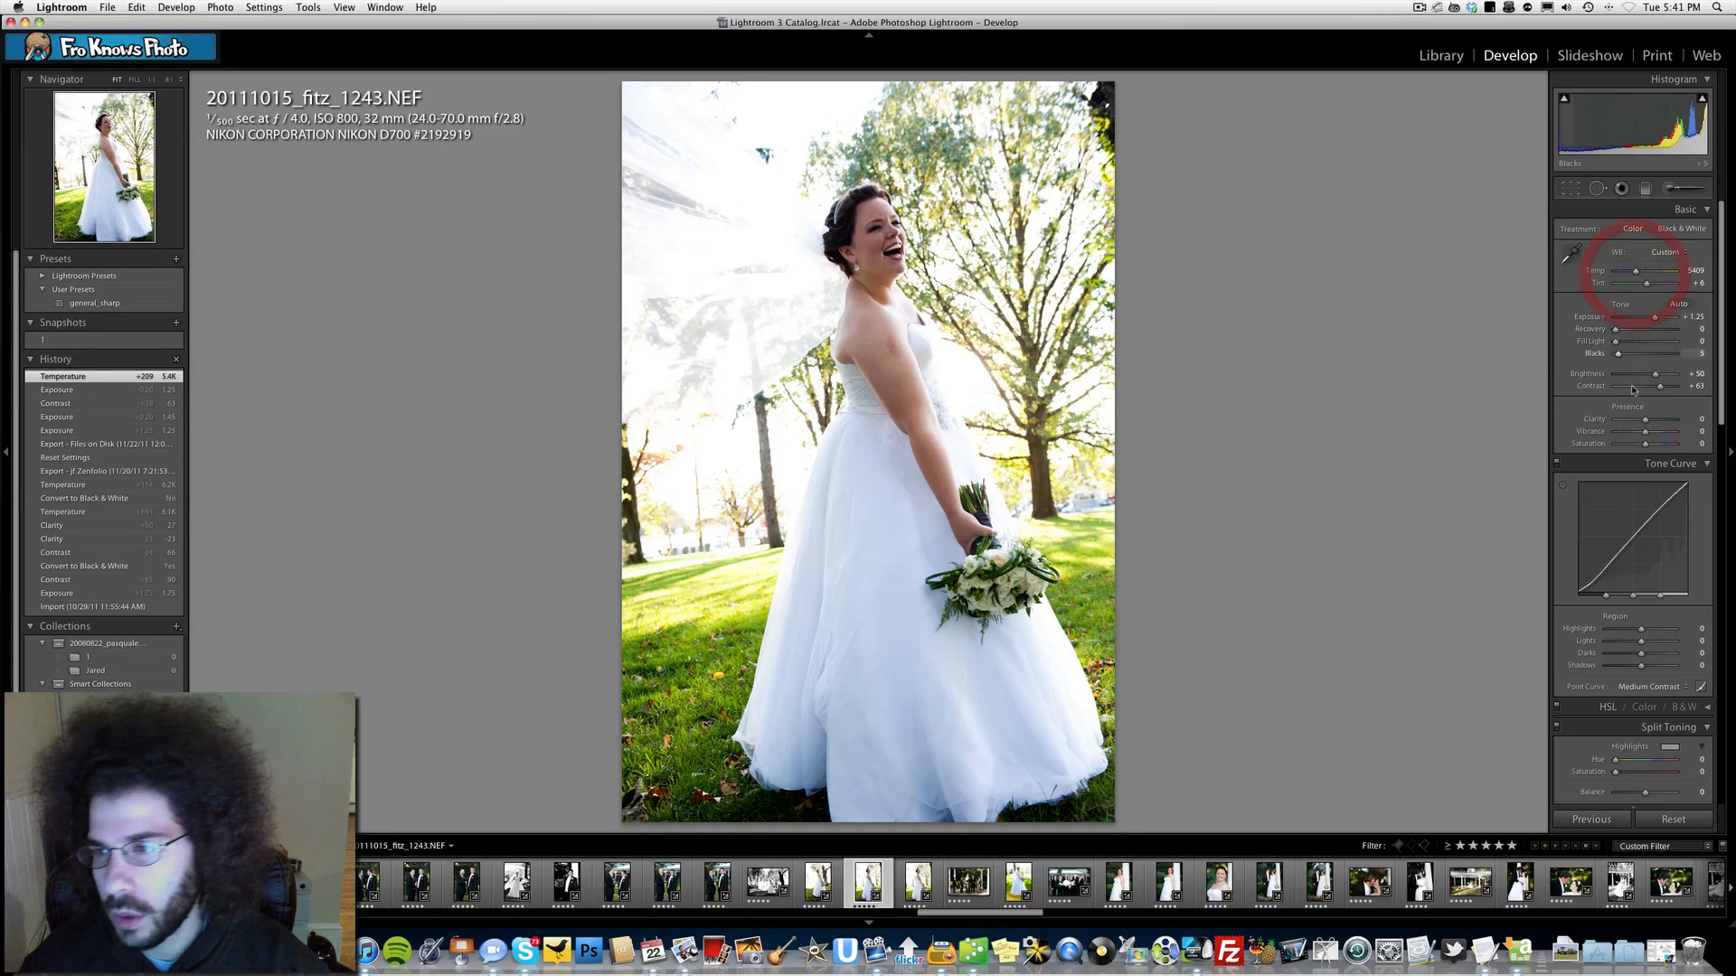
{"action": "left_click_drag", "start_coordinate": [1646, 419], "coordinate": [1651, 423]}
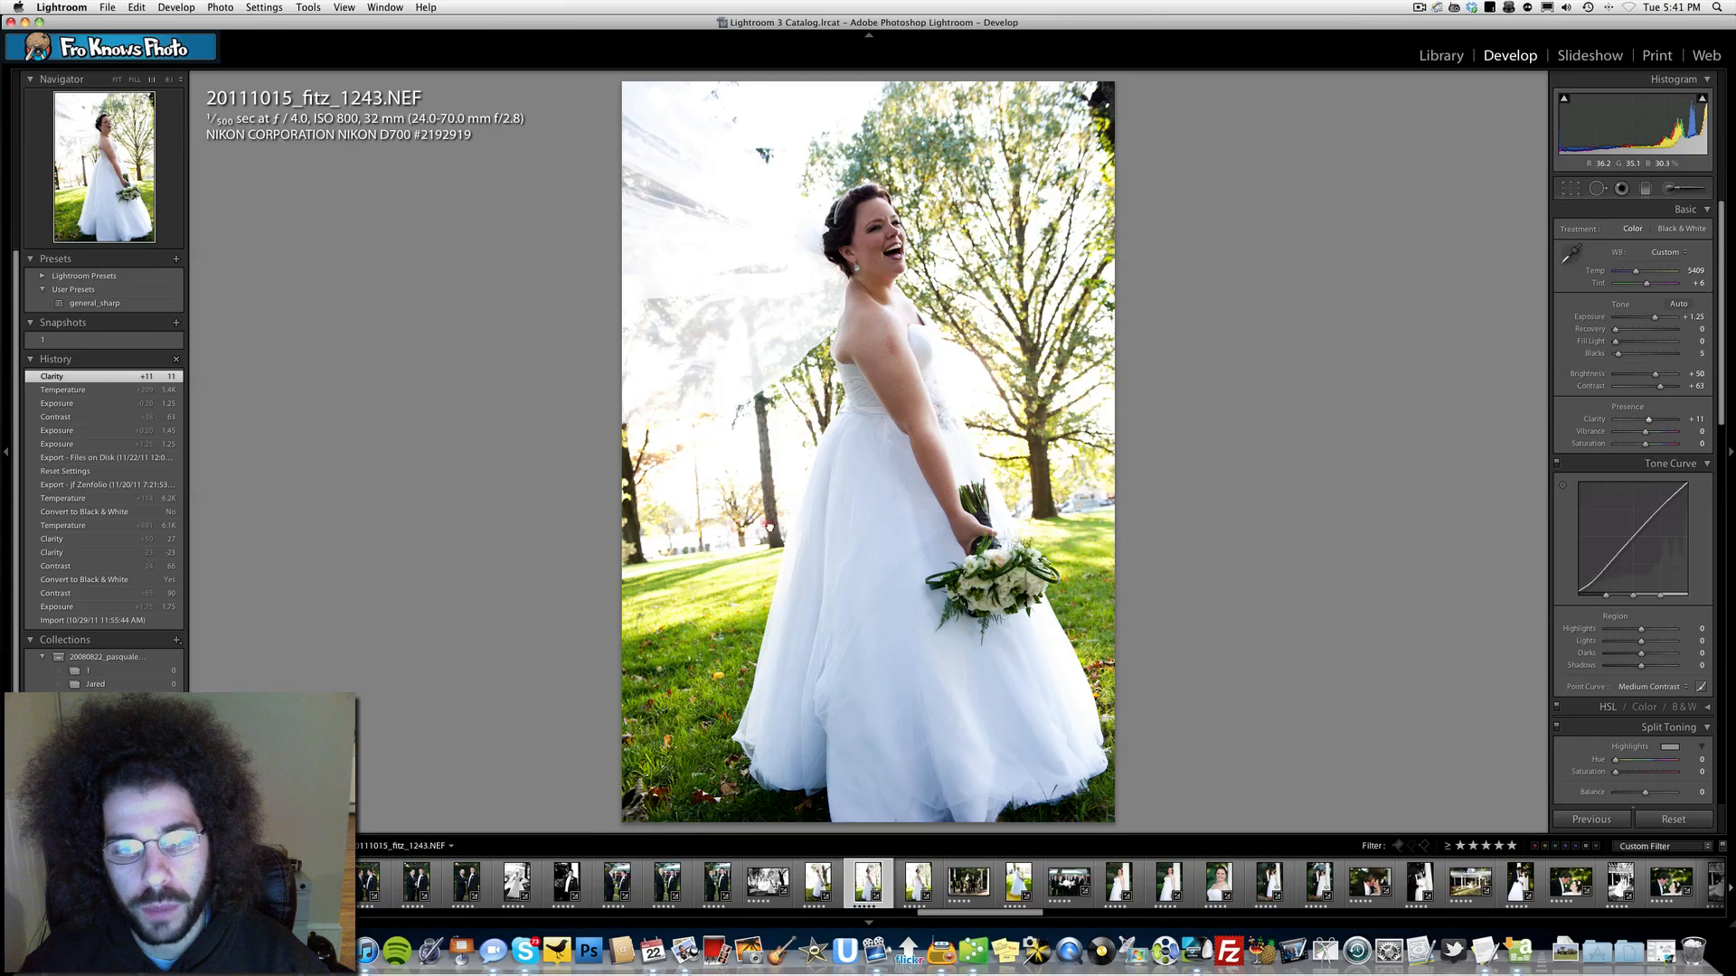
{"action": "left_click", "coordinate": [774, 522]}
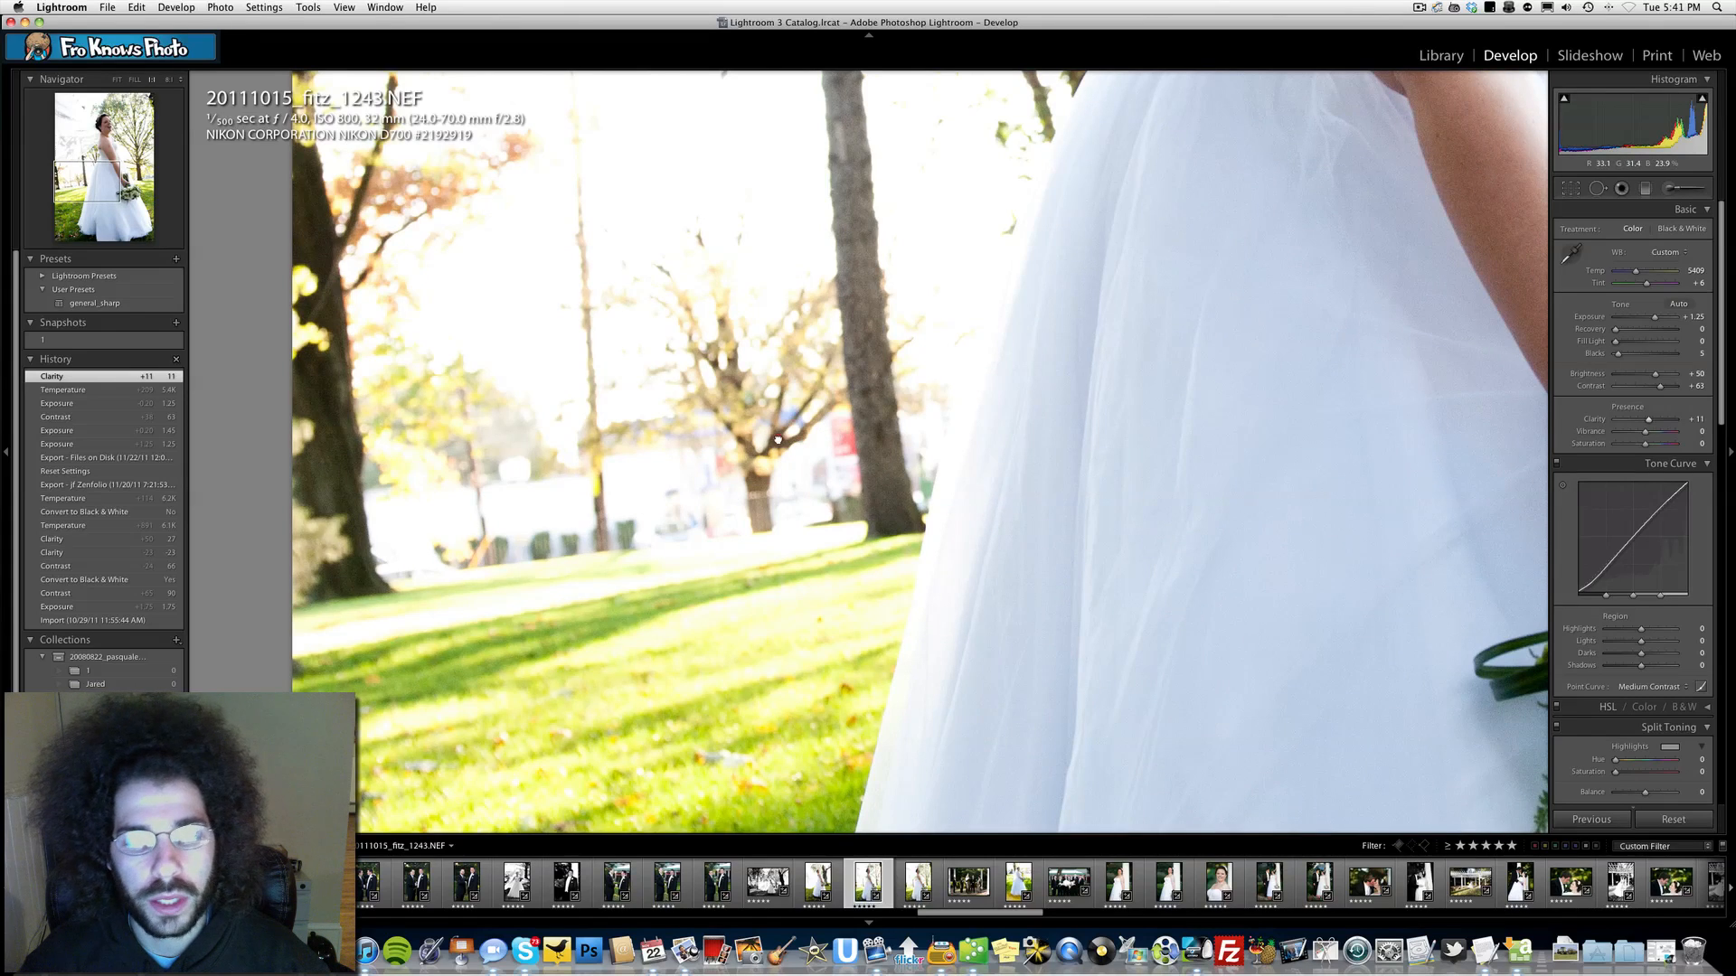
{"action": "left_click", "coordinate": [791, 441]}
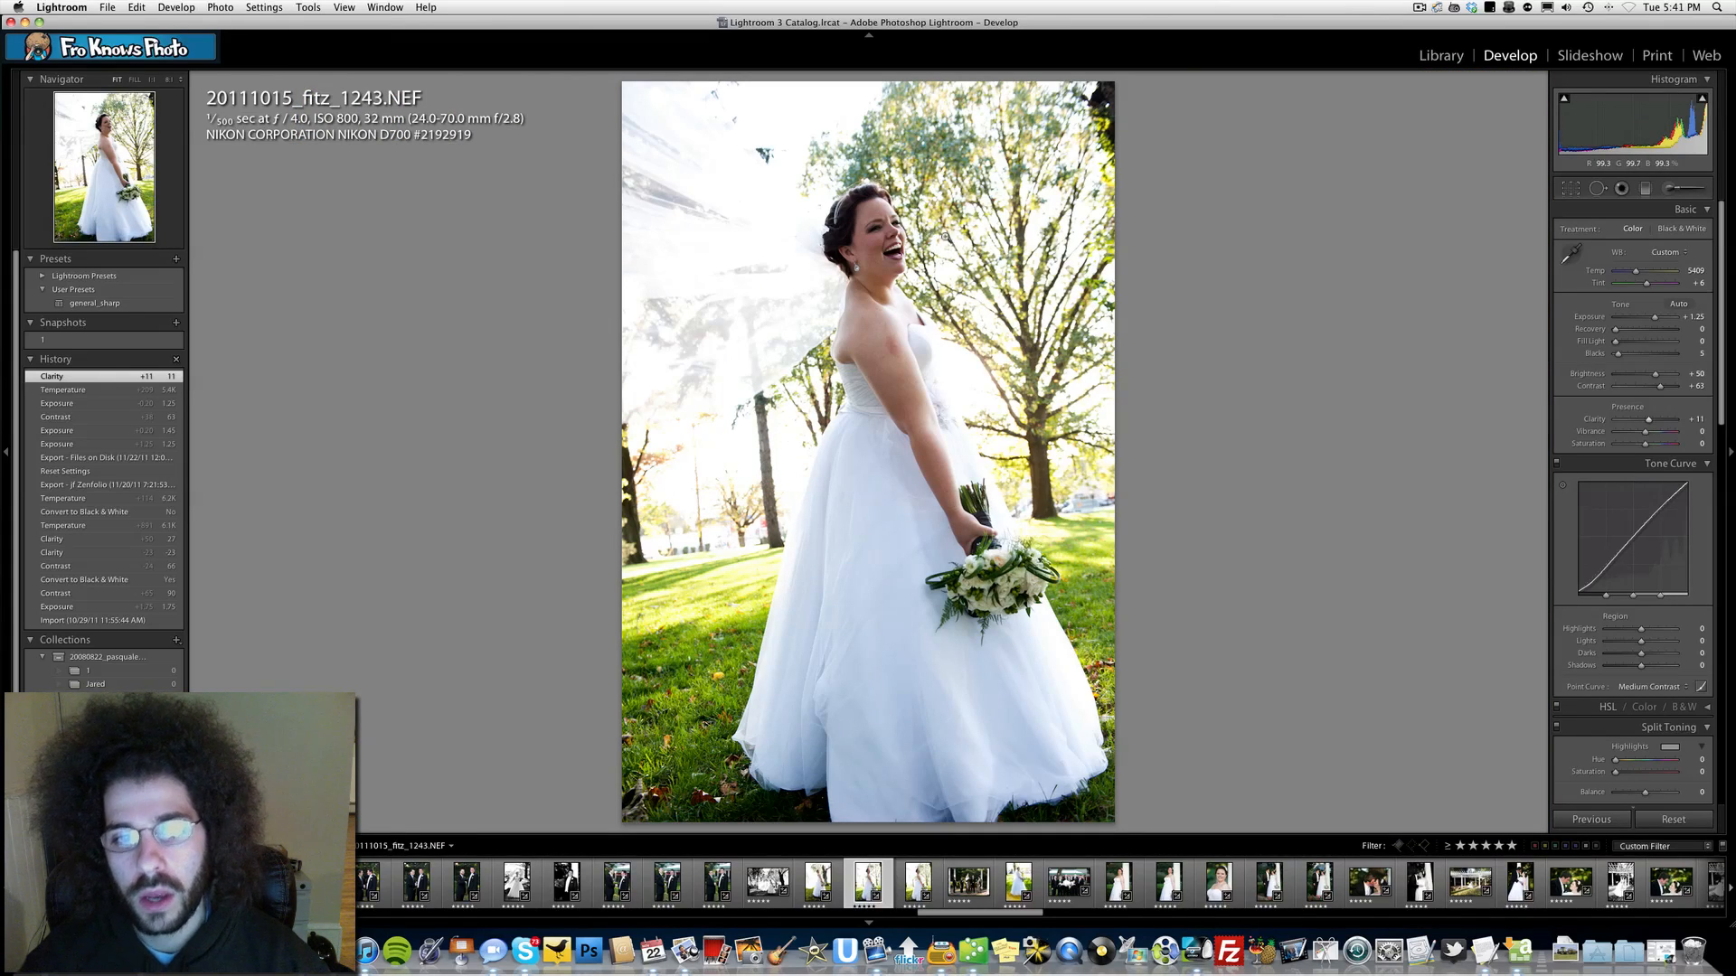
Crop the brightened photo to a horizontal frame around the bride's upper body and veil.
{"action": "left_click", "coordinate": [1570, 188]}
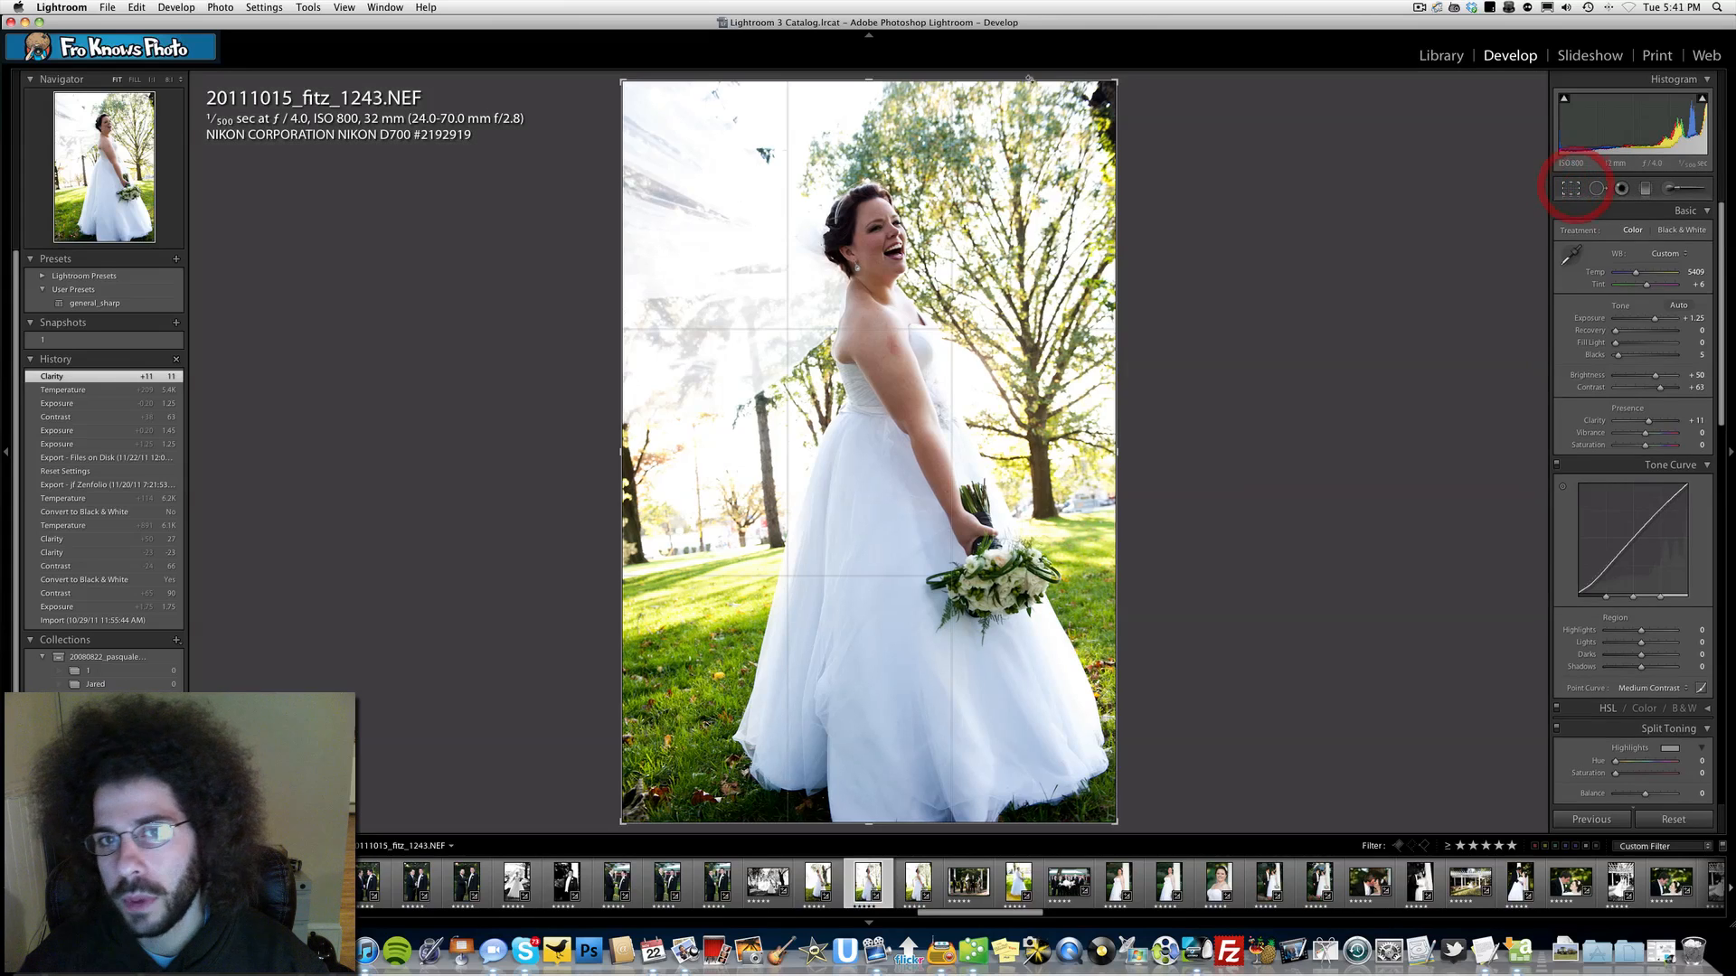
{"action": "mouse_move", "coordinate": [868, 81]}
{"action": "left_mouse_down"}
{"action": "mouse_move", "coordinate": [874, 262]}
{"action": "mouse_move", "coordinate": [1163, 275]}
{"action": "mouse_move", "coordinate": [868, 389]}
{"action": "mouse_move", "coordinate": [690, 284]}
{"action": "mouse_move", "coordinate": [1104, 186]}
{"action": "mouse_move", "coordinate": [1154, 302]}
{"action": "left_mouse_up"}
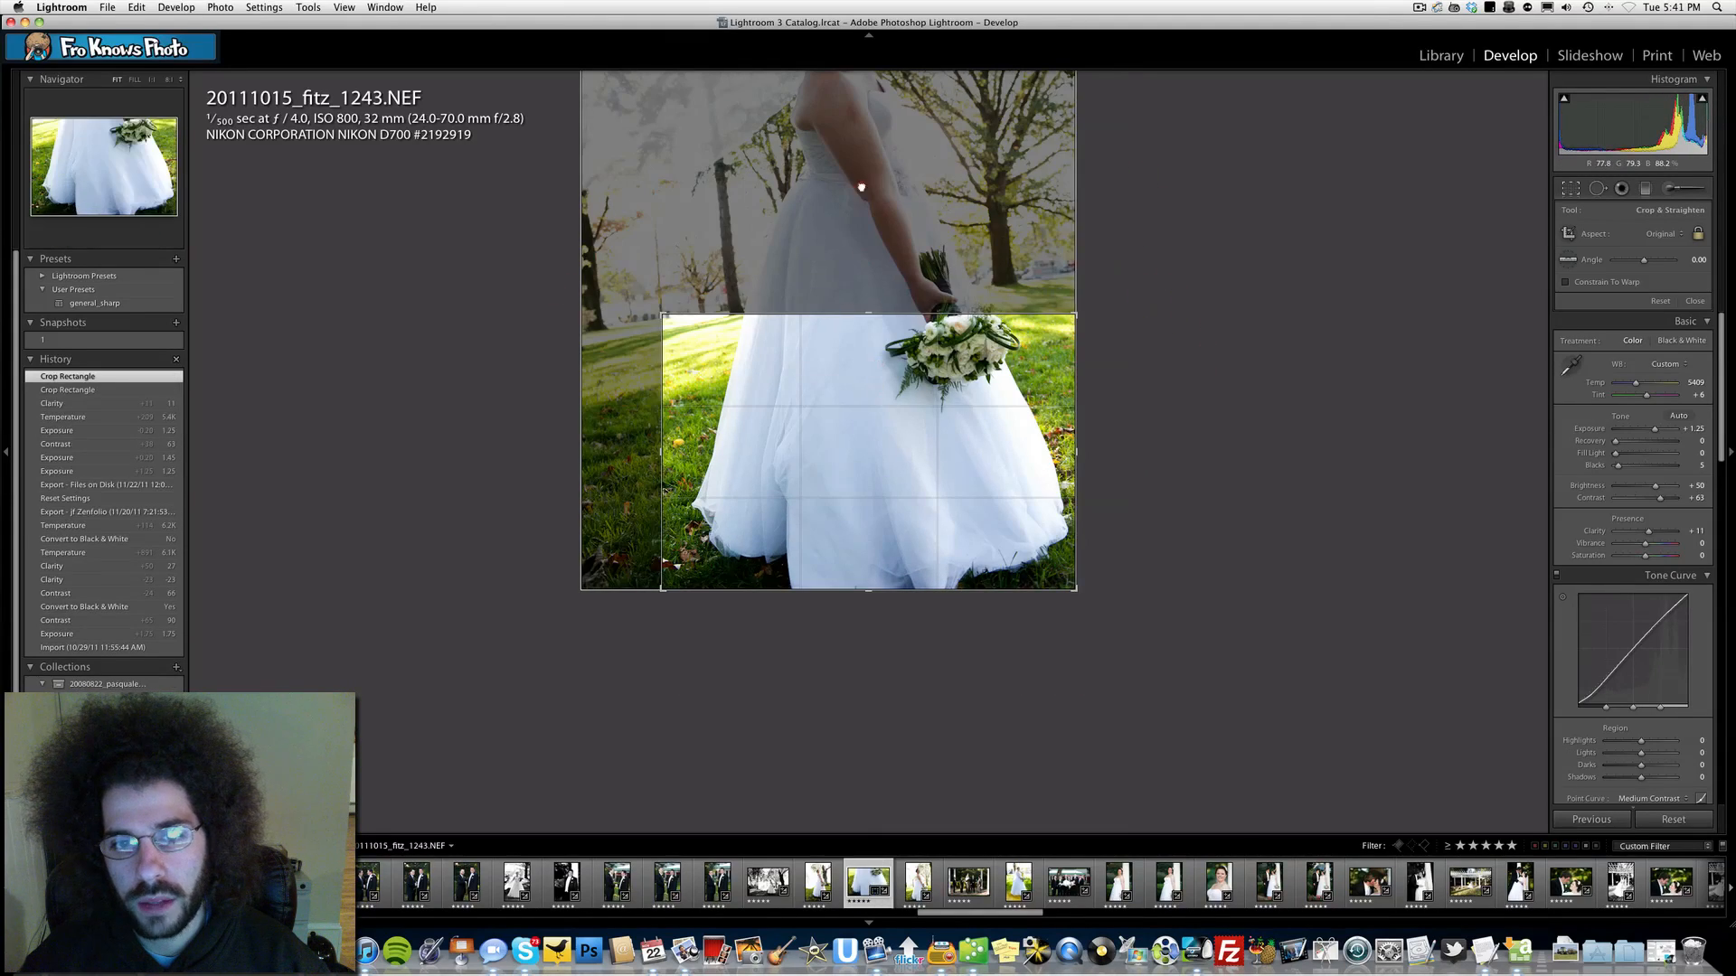
{"action": "mouse_move", "coordinate": [861, 171]}
{"action": "left_mouse_down"}
{"action": "mouse_move", "coordinate": [857, 443]}
{"action": "mouse_move", "coordinate": [891, 660]}
{"action": "left_mouse_up"}
{"action": "left_click_drag", "start_coordinate": [828, 316], "coordinate": [836, 484]}
{"action": "key", "text": "Return"}
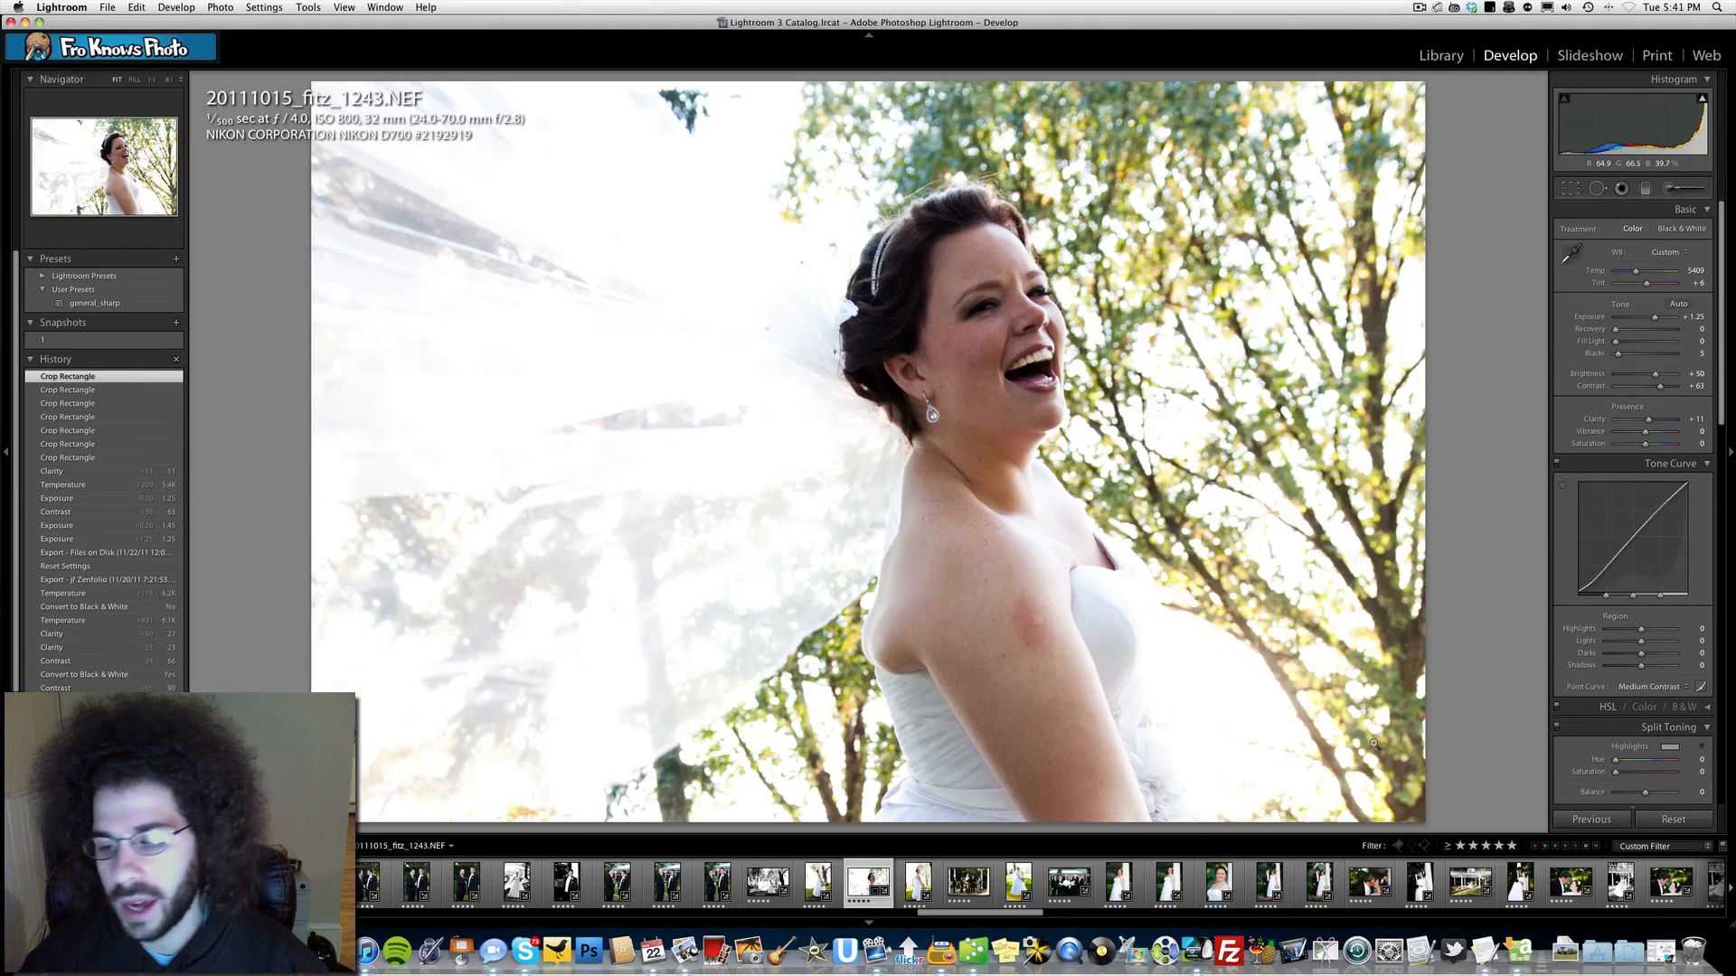
Reset the photo, preview the edit saved in snapshot 1, and reset all settings again.
{"action": "left_click", "coordinate": [1677, 819]}
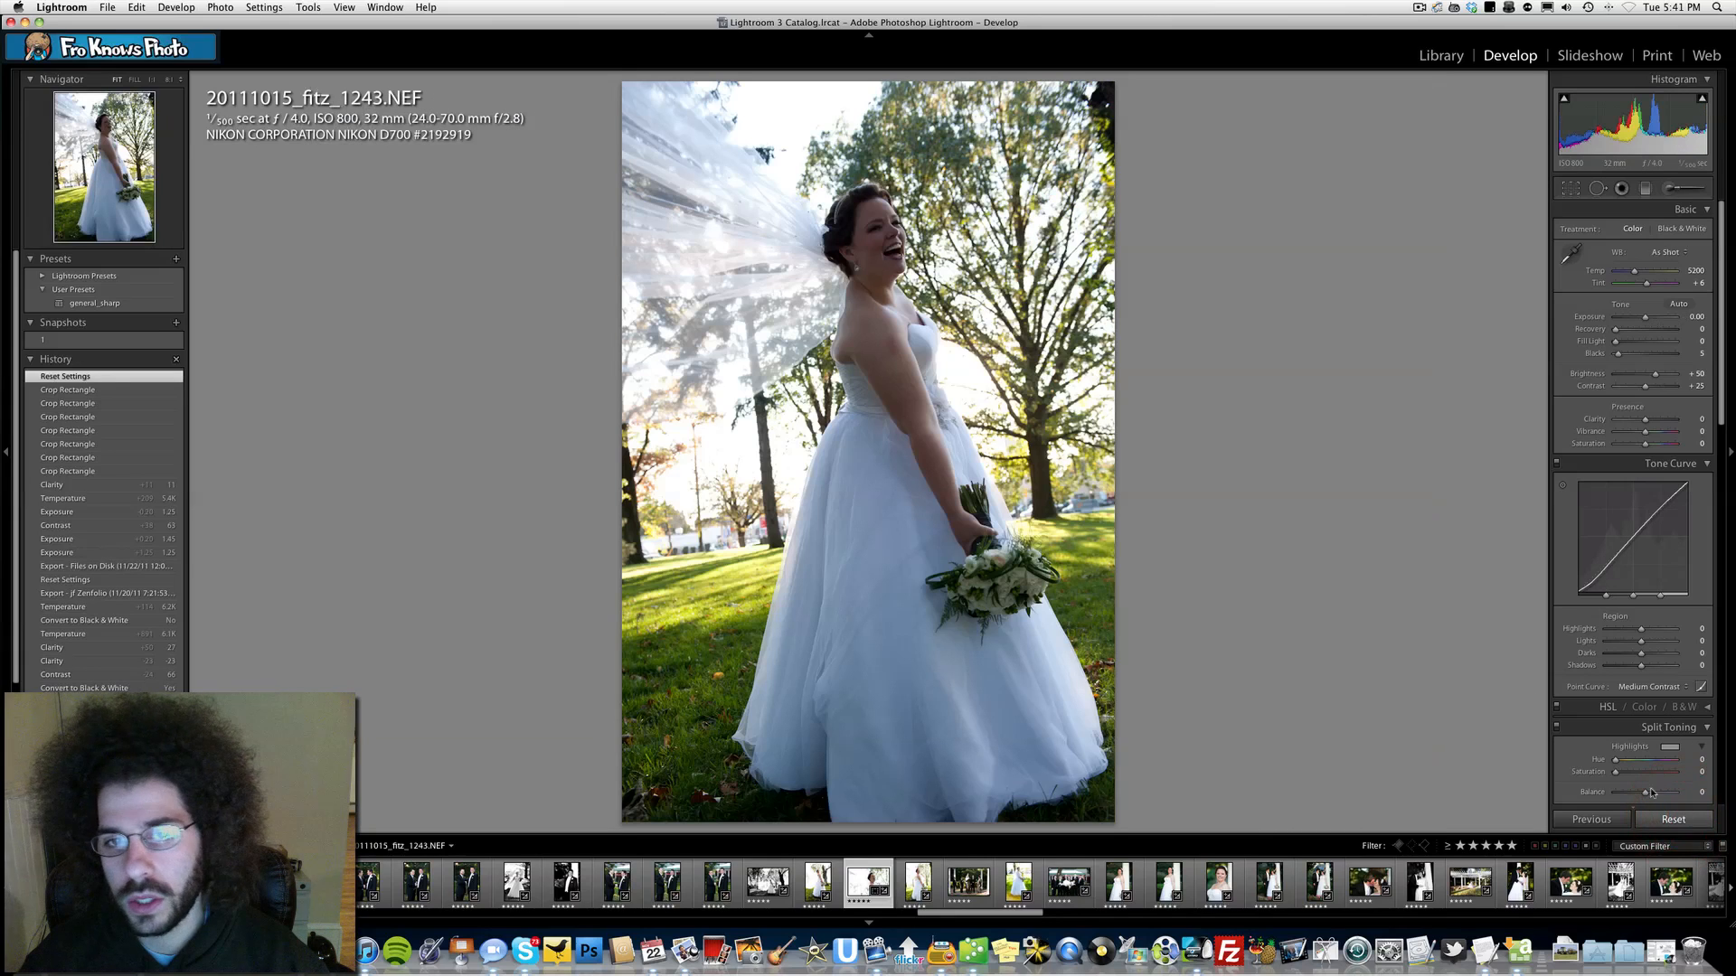
{"action": "left_click", "coordinate": [66, 340]}
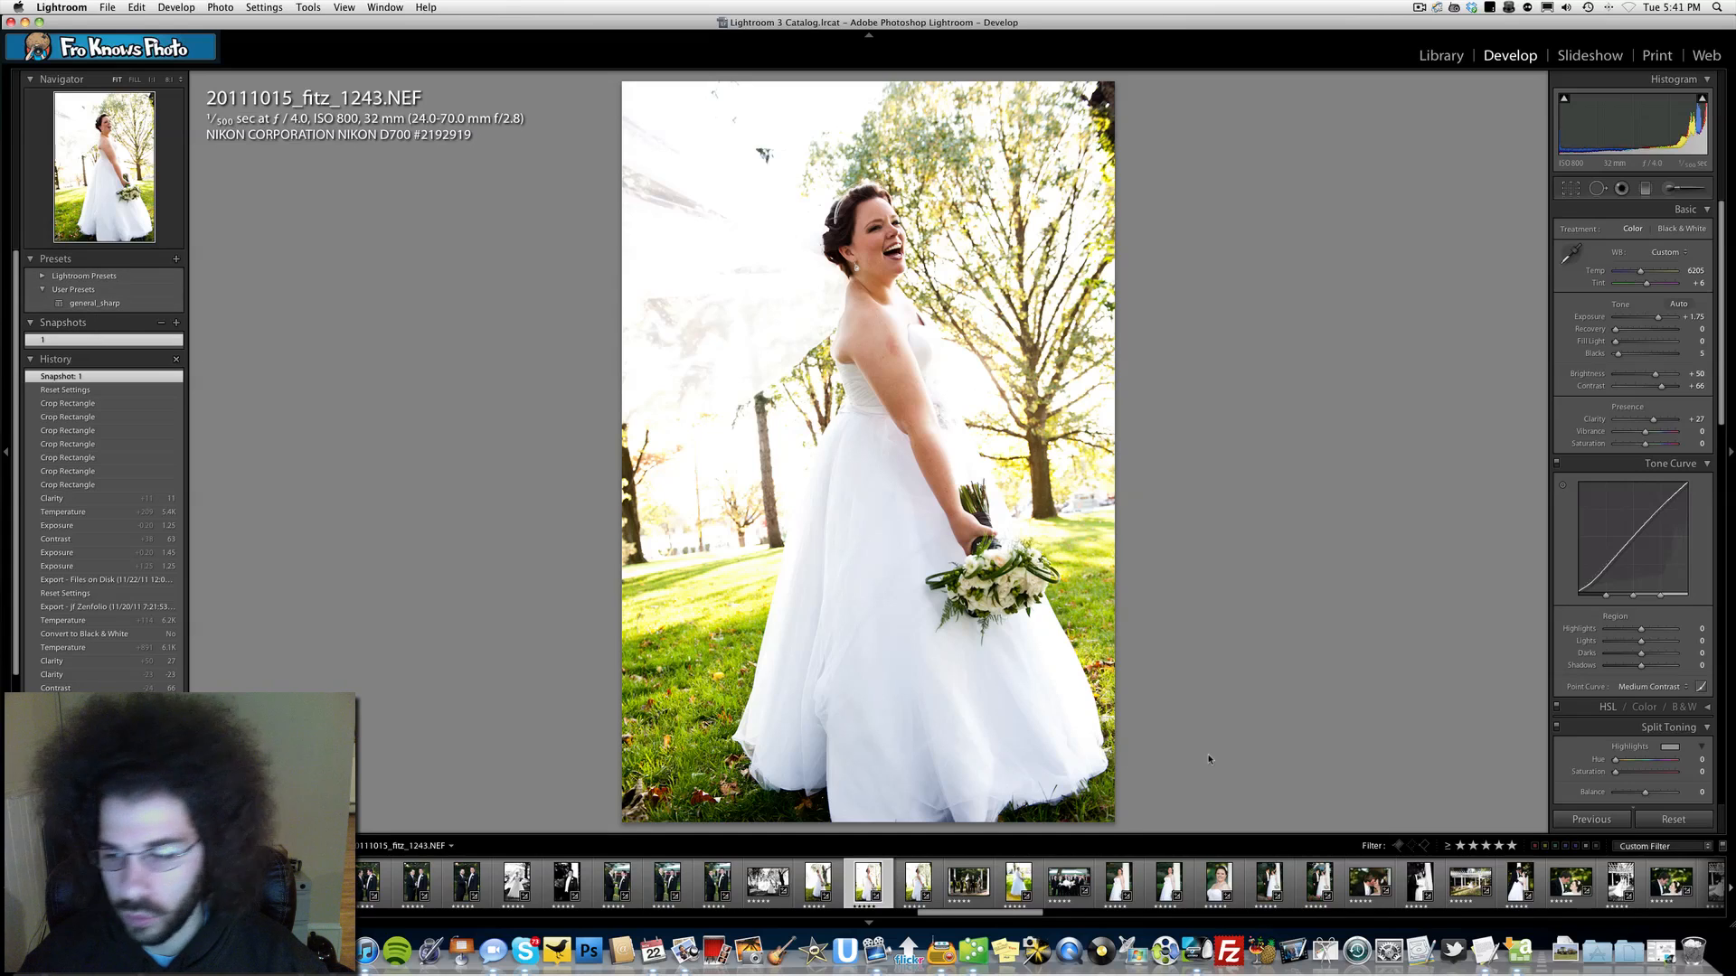
{"action": "left_click", "coordinate": [1674, 819]}
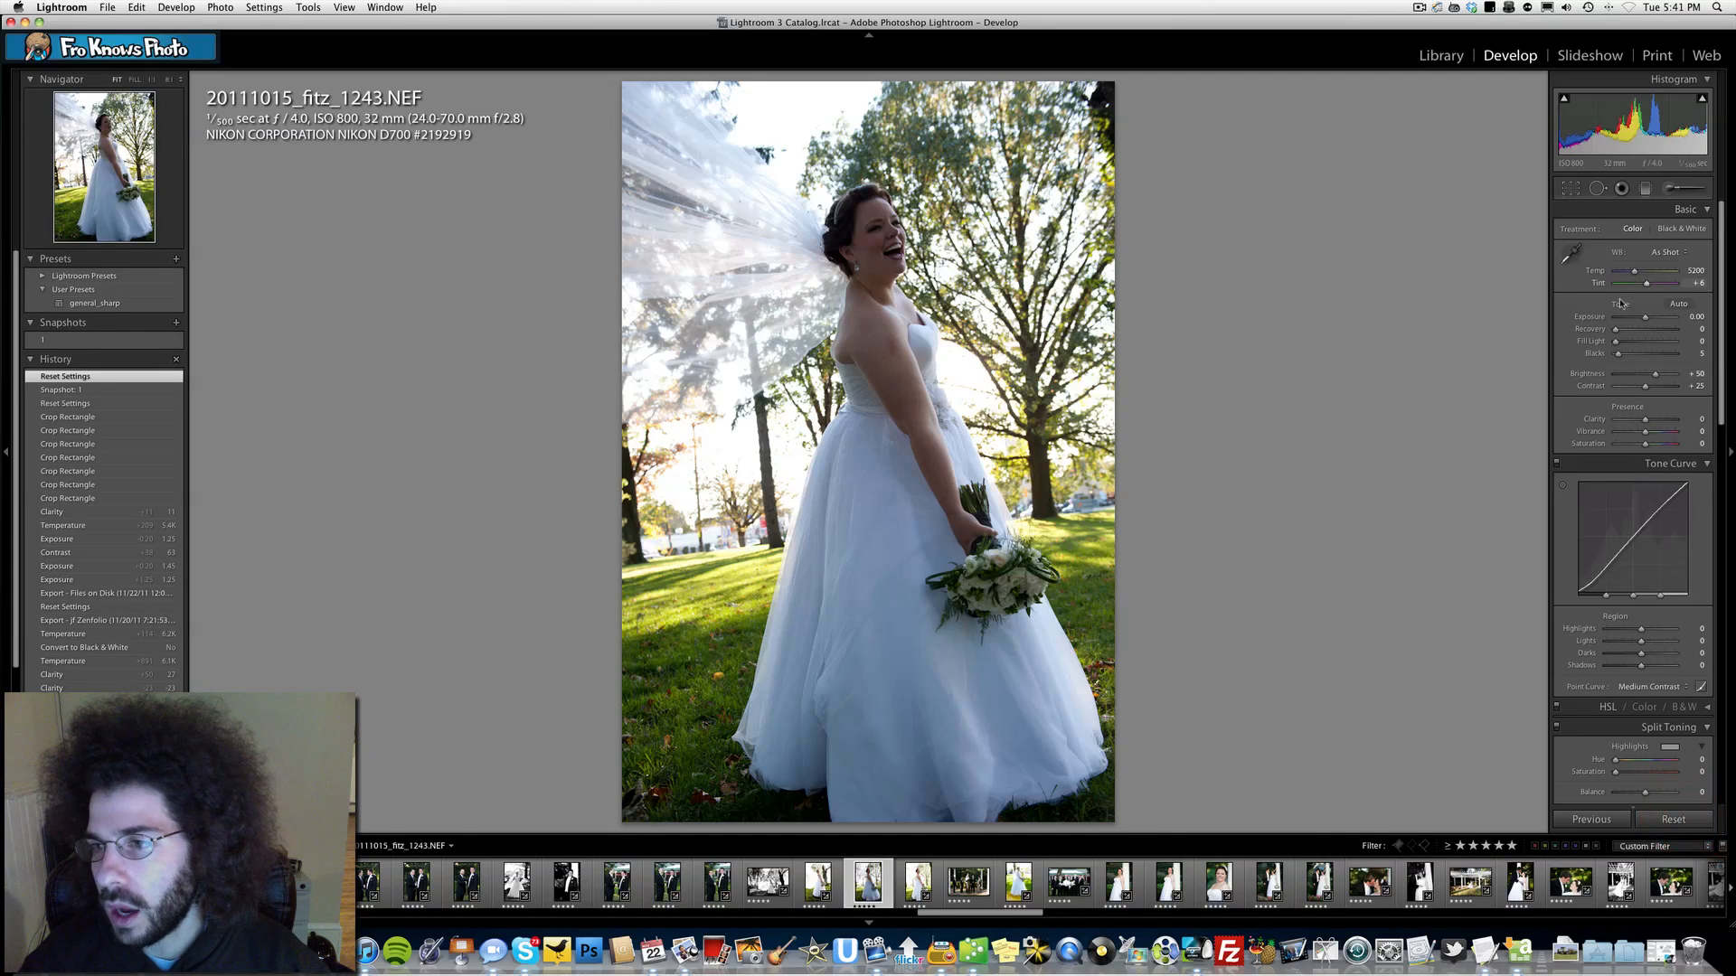
Set exposure to +1.55, contrast to +73 and the white balance temperature to 5750.
{"action": "left_click_drag", "start_coordinate": [1674, 323], "coordinate": [1657, 321]}
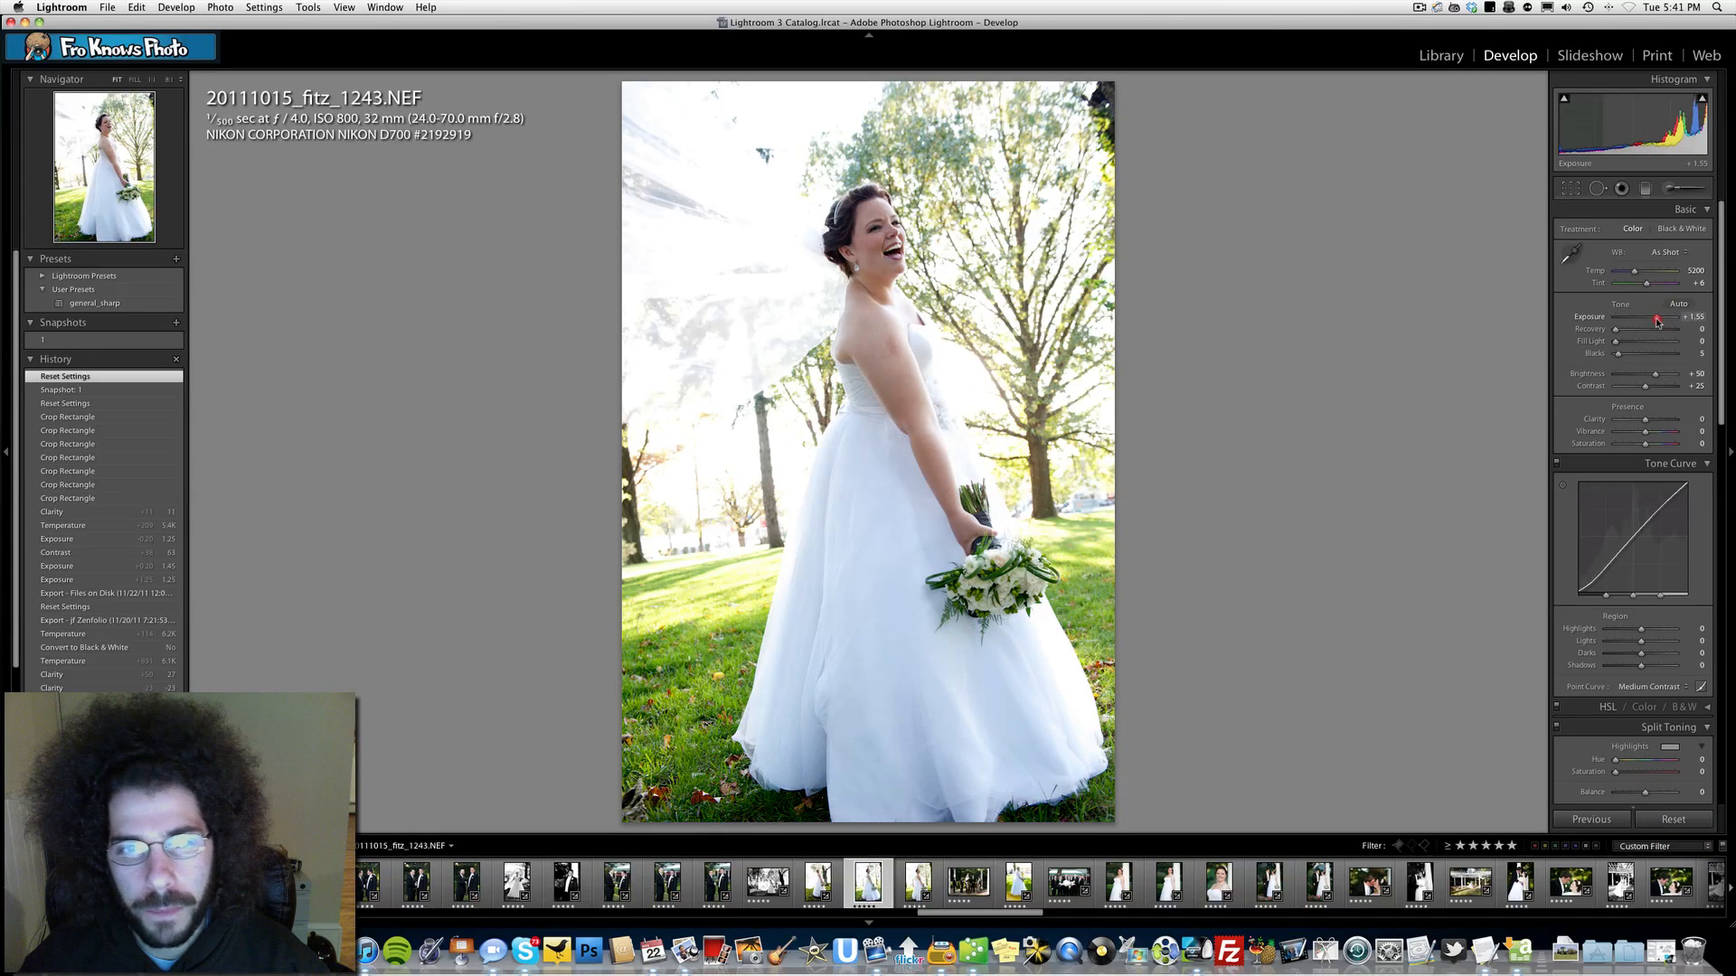
{"action": "left_click_drag", "start_coordinate": [1645, 386], "coordinate": [1666, 388]}
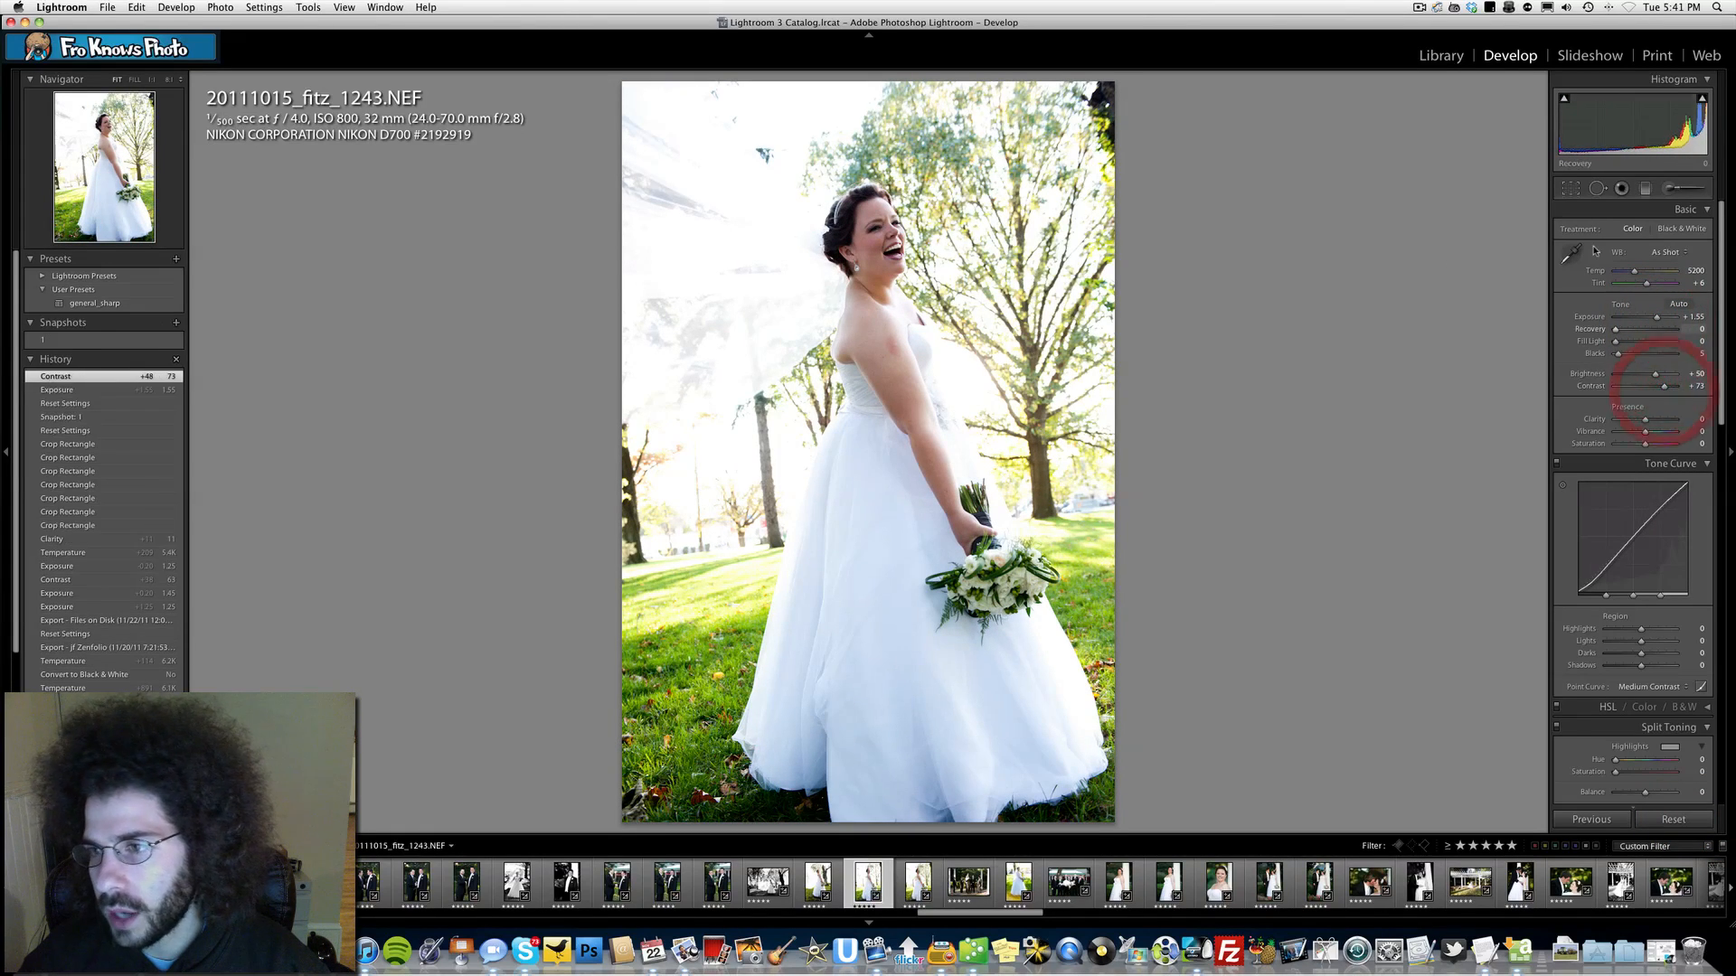
{"action": "left_click_drag", "start_coordinate": [1633, 273], "coordinate": [1644, 282]}
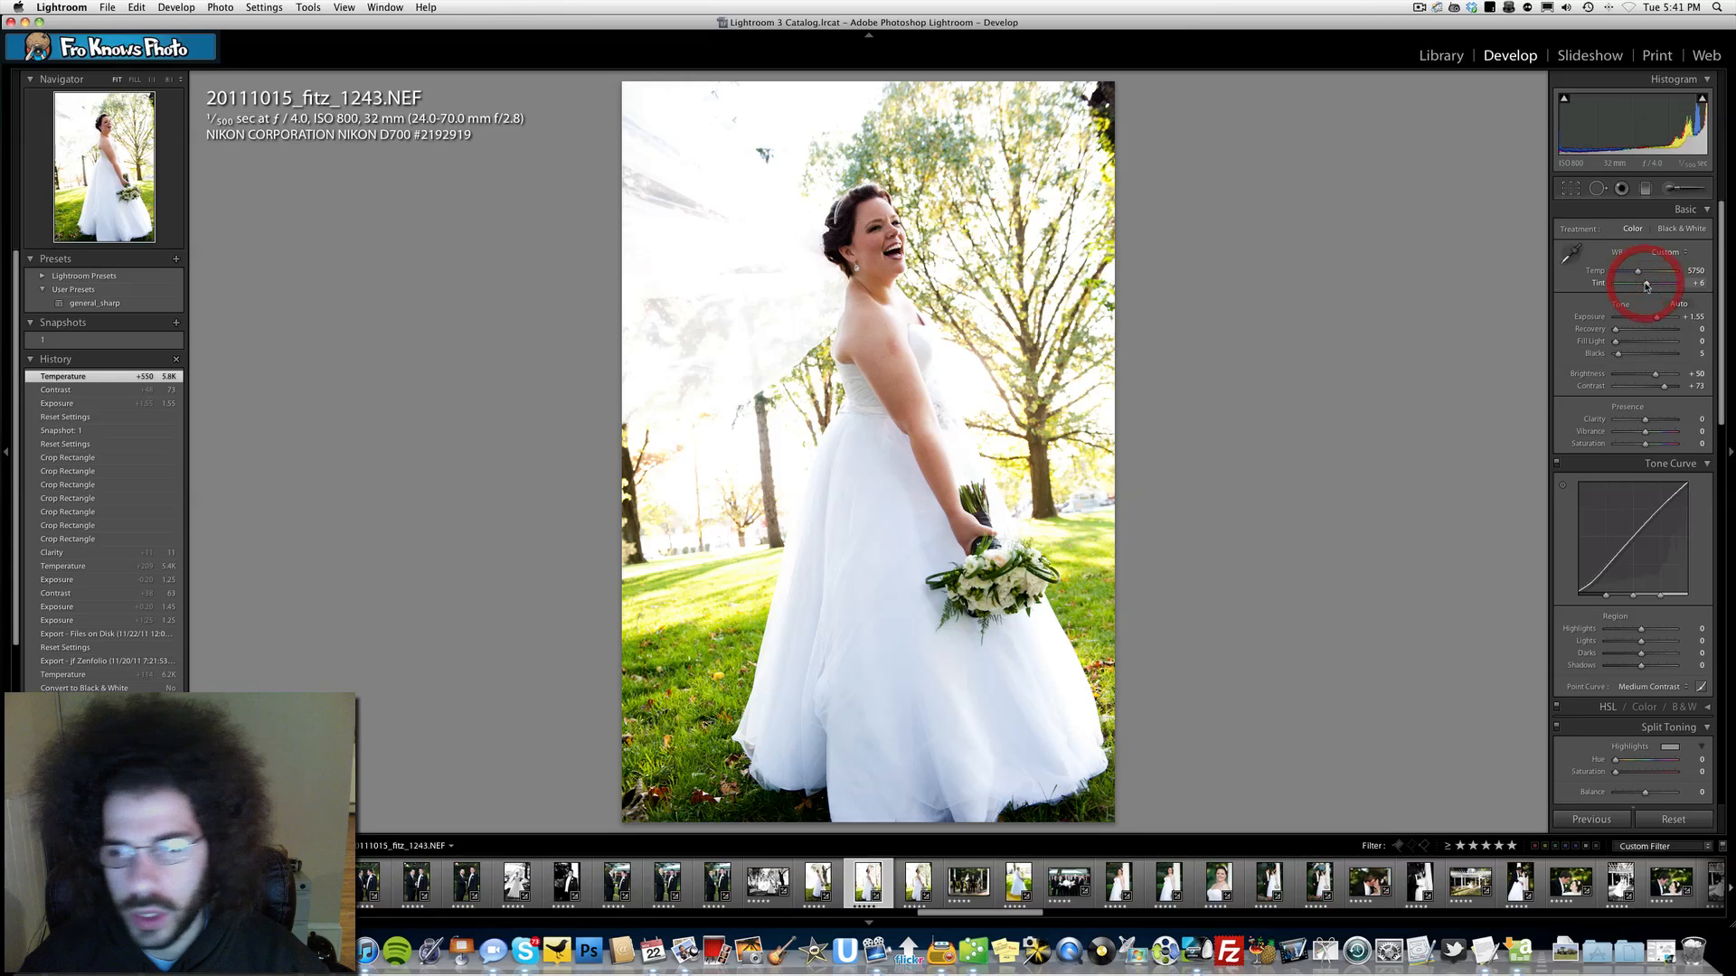
Try raising the blacks to 16 and undo the change.
{"action": "left_click_drag", "start_coordinate": [1621, 356], "coordinate": [1630, 359]}
{"action": "key", "text": "super+z"}
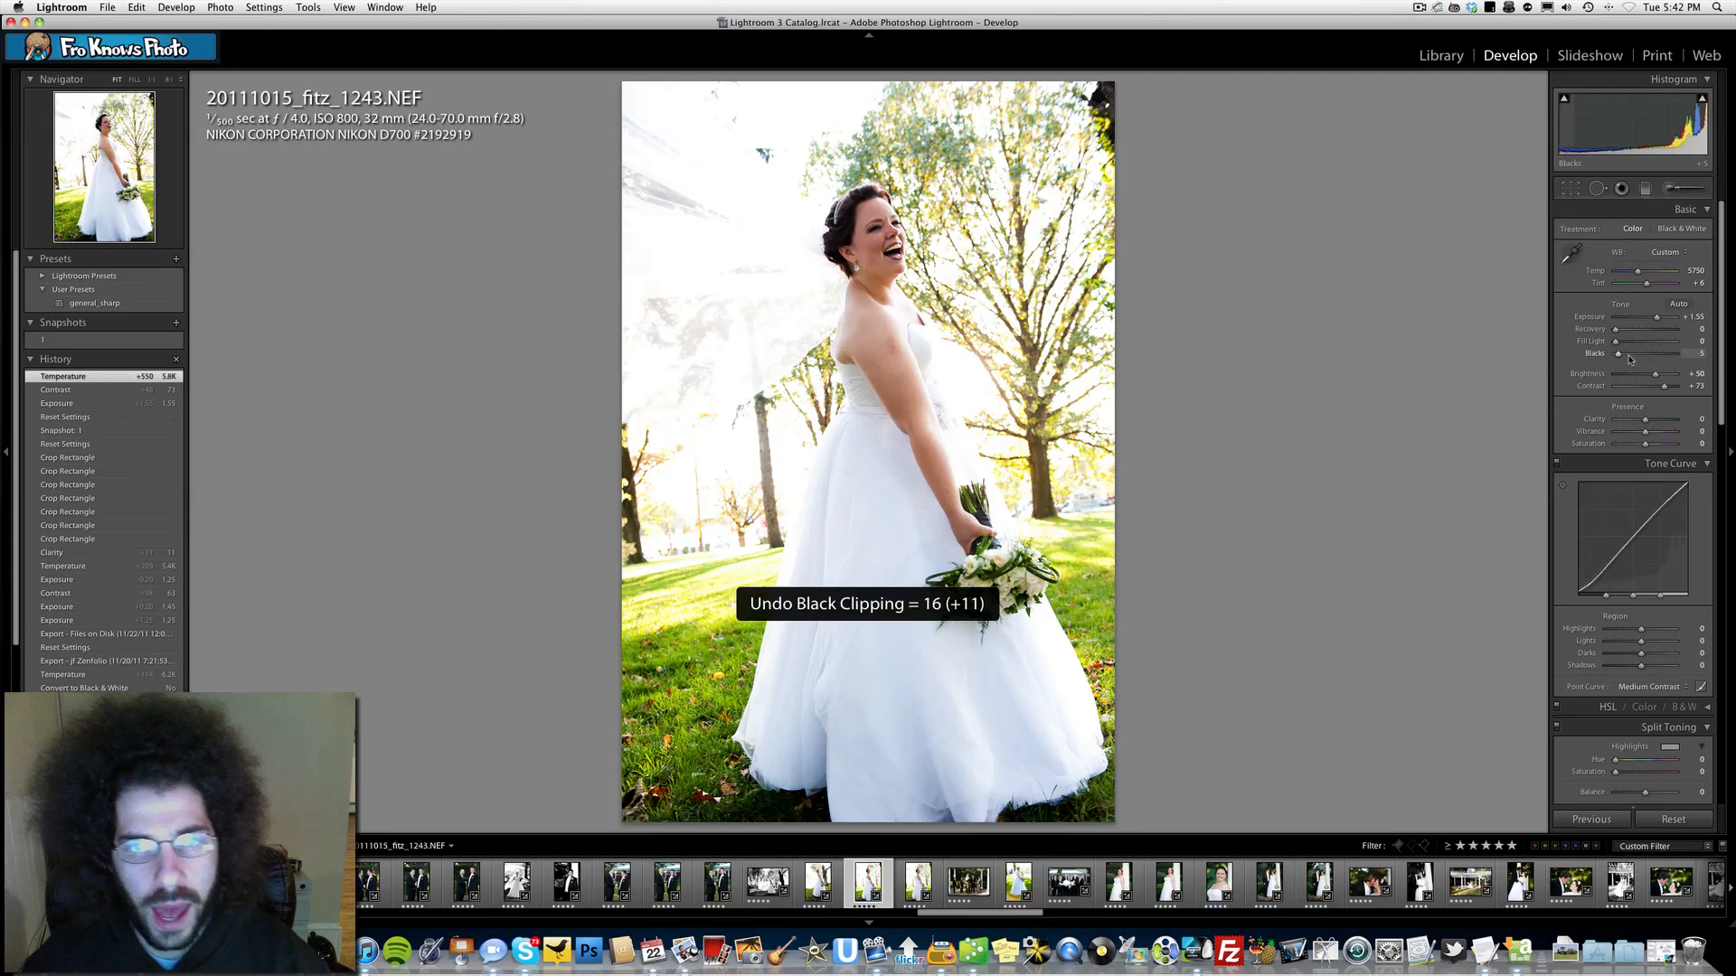
Soften the photo with clarity at -16, check the bride's face at full size, and apply the general_sharp preset.
{"action": "left_click_drag", "start_coordinate": [1644, 420], "coordinate": [1642, 422]}
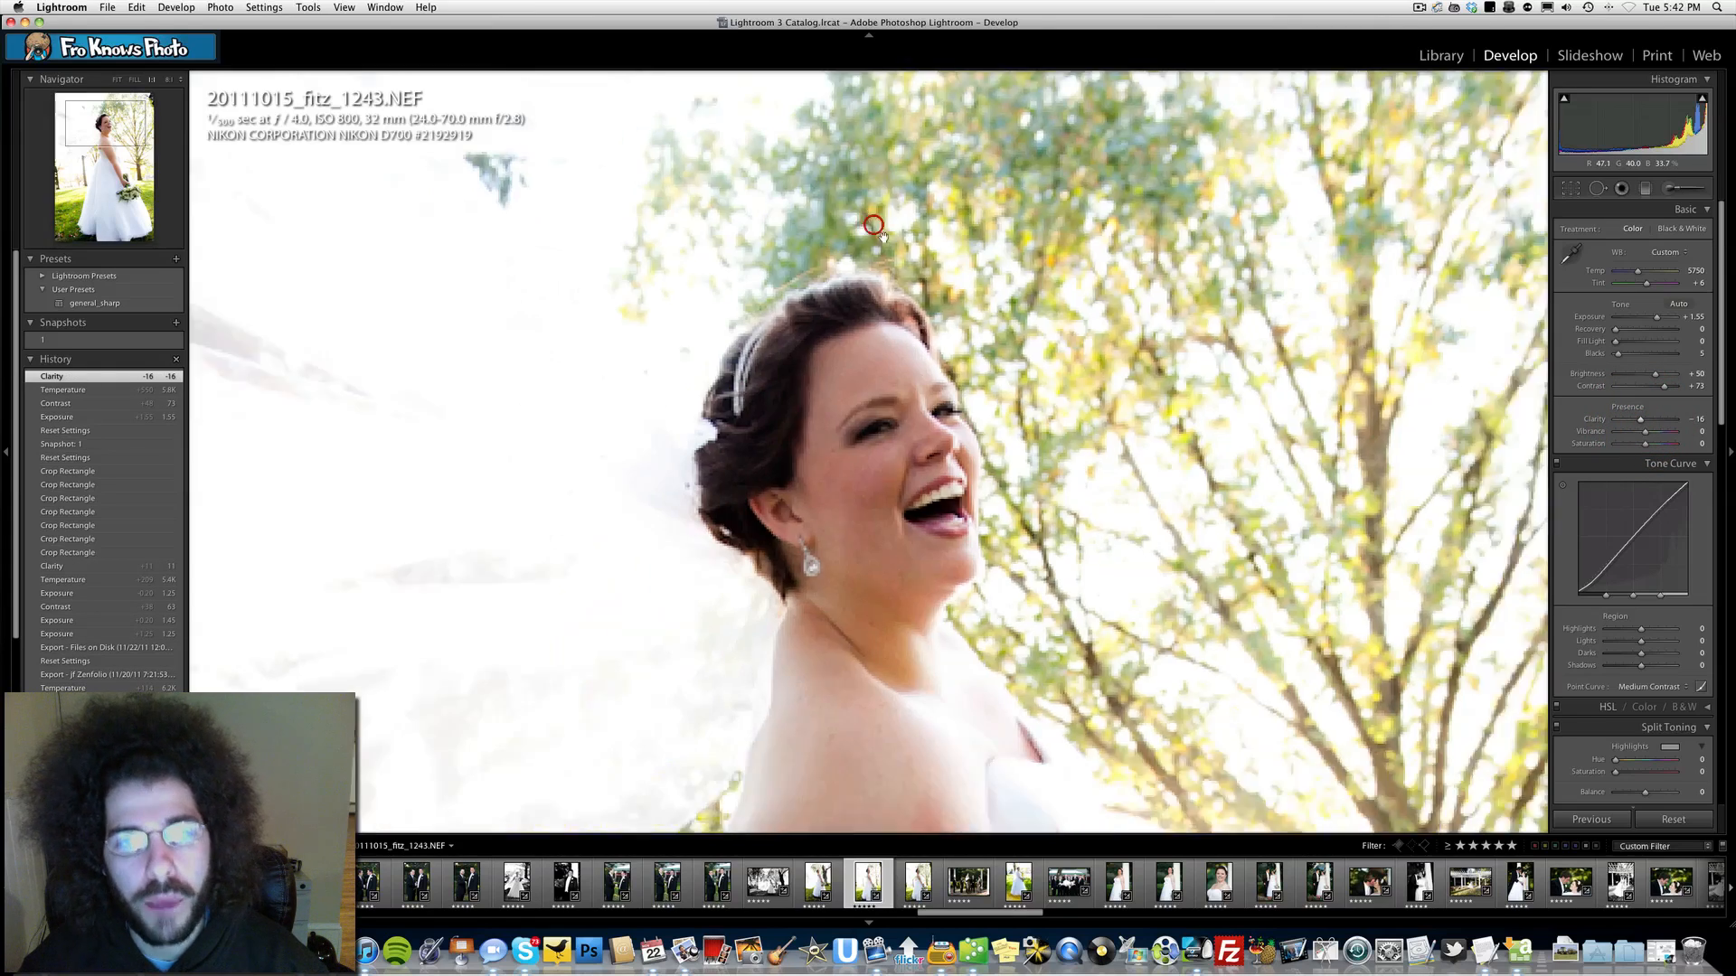
{"action": "left_click", "coordinate": [882, 226]}
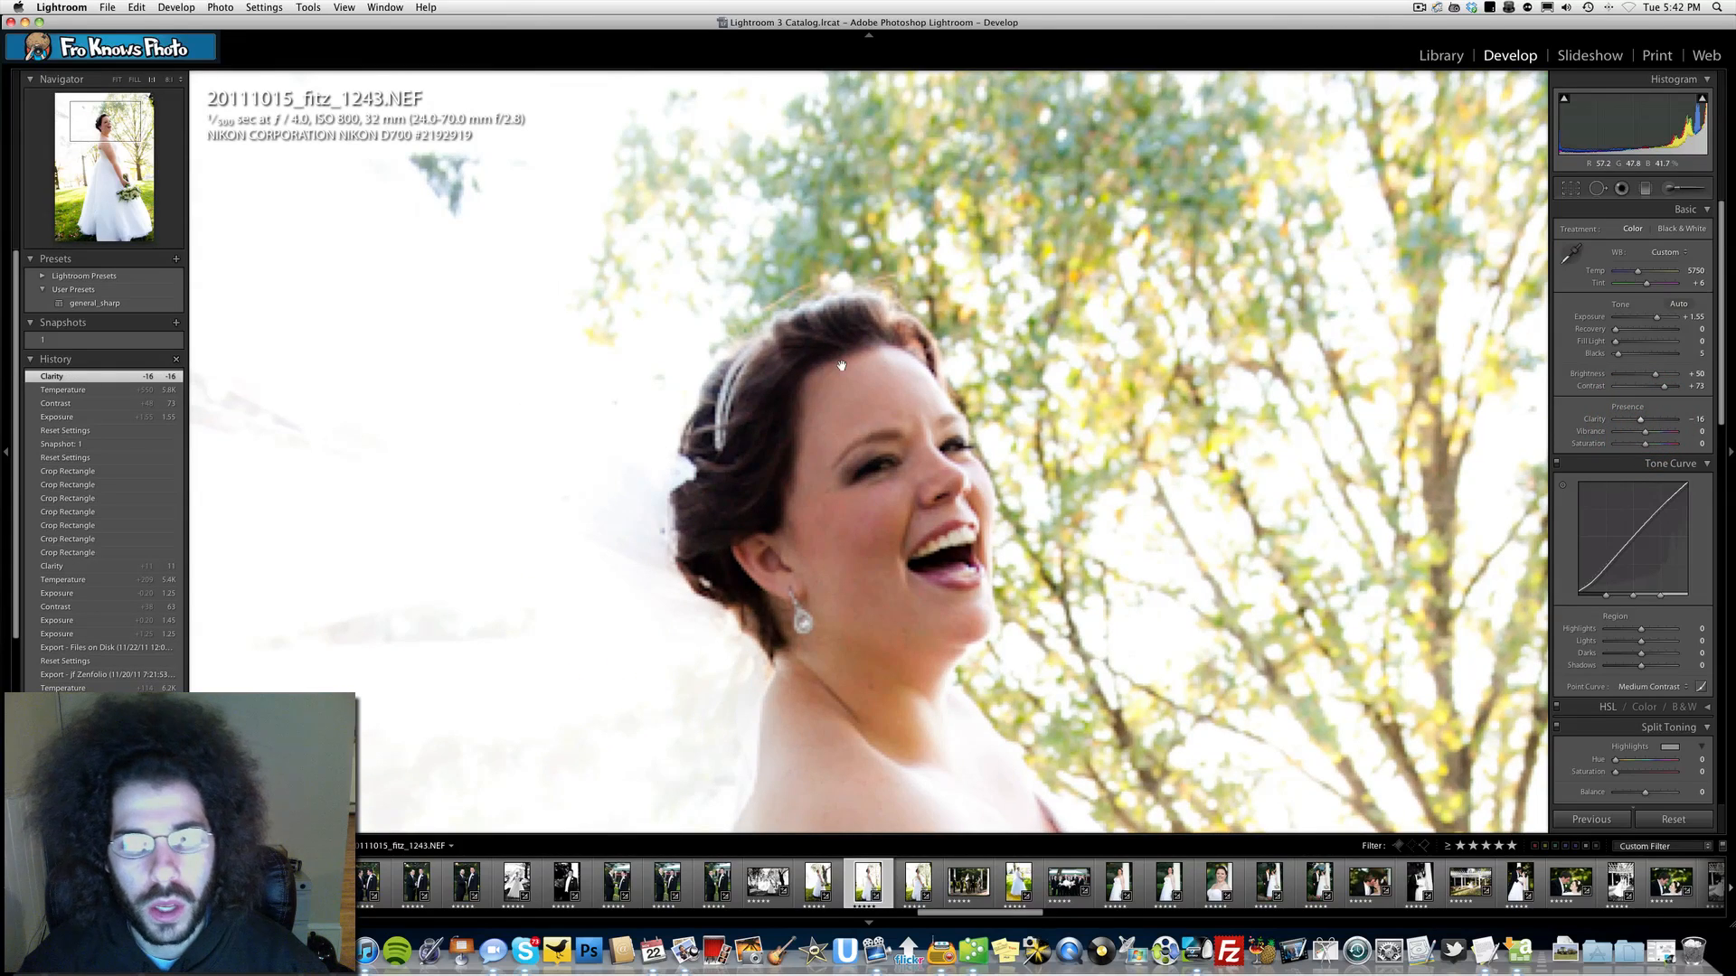
{"action": "left_click", "coordinate": [909, 398]}
{"action": "left_click", "coordinate": [100, 302]}
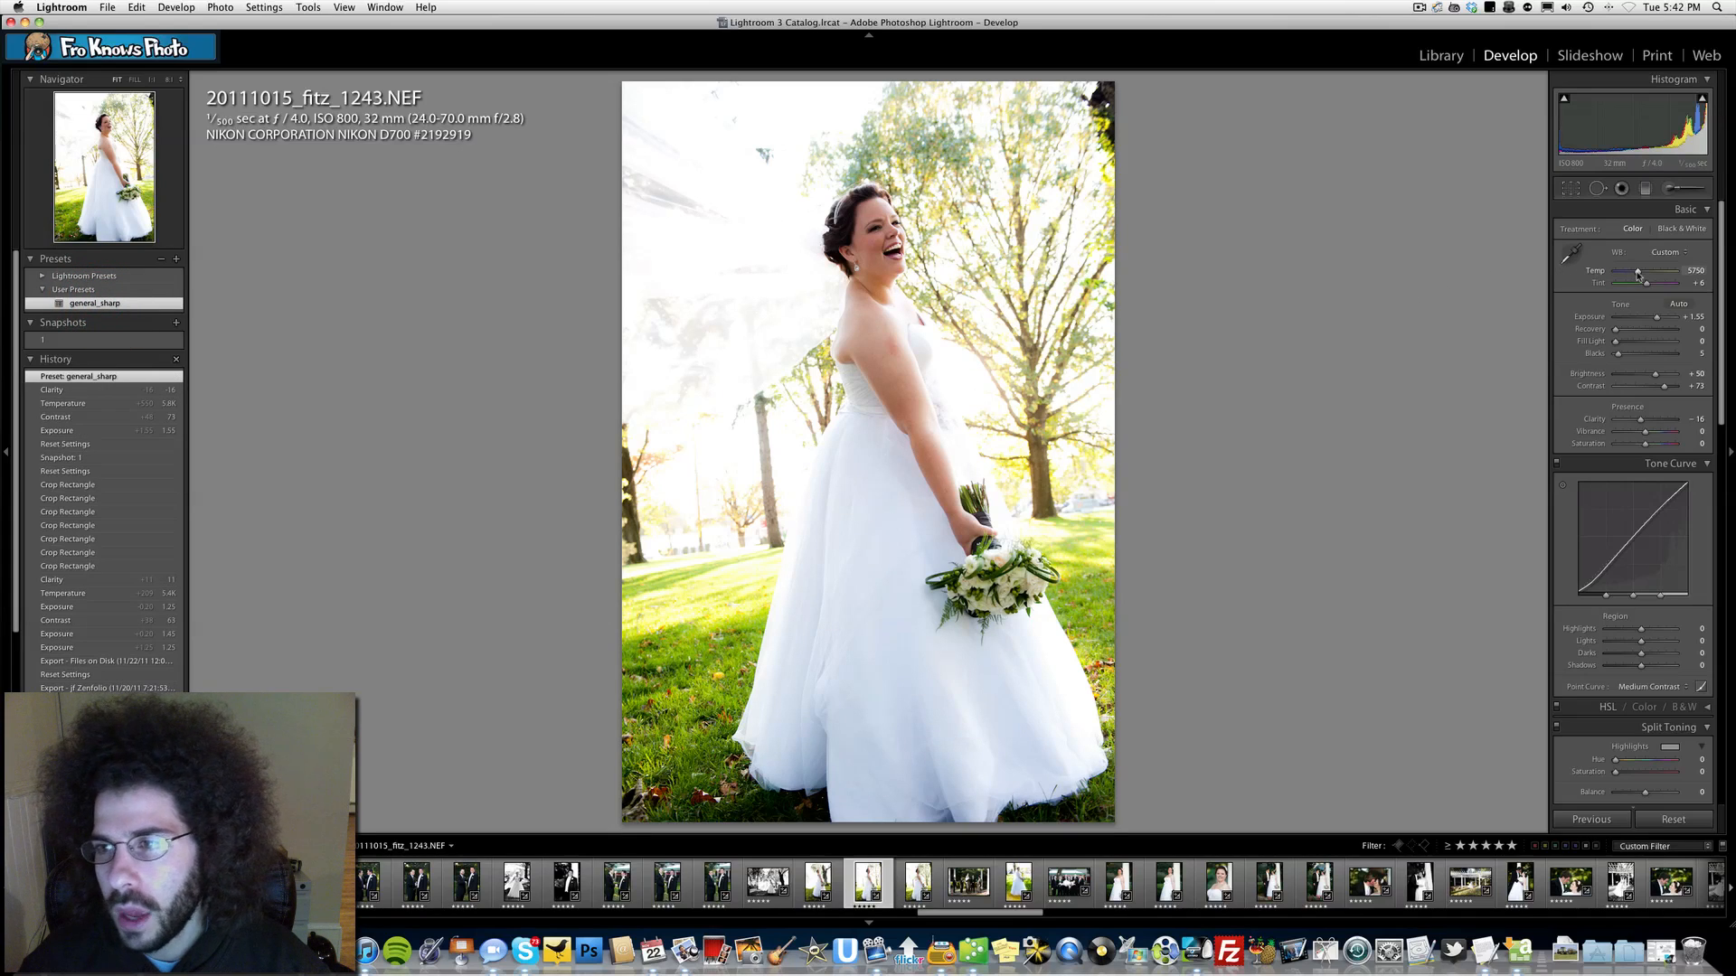
Try a warmer temperature of 5864, check the bride's skin tone up close, and return the temperature to 5750.
{"action": "left_click_drag", "start_coordinate": [1638, 274], "coordinate": [1637, 273]}
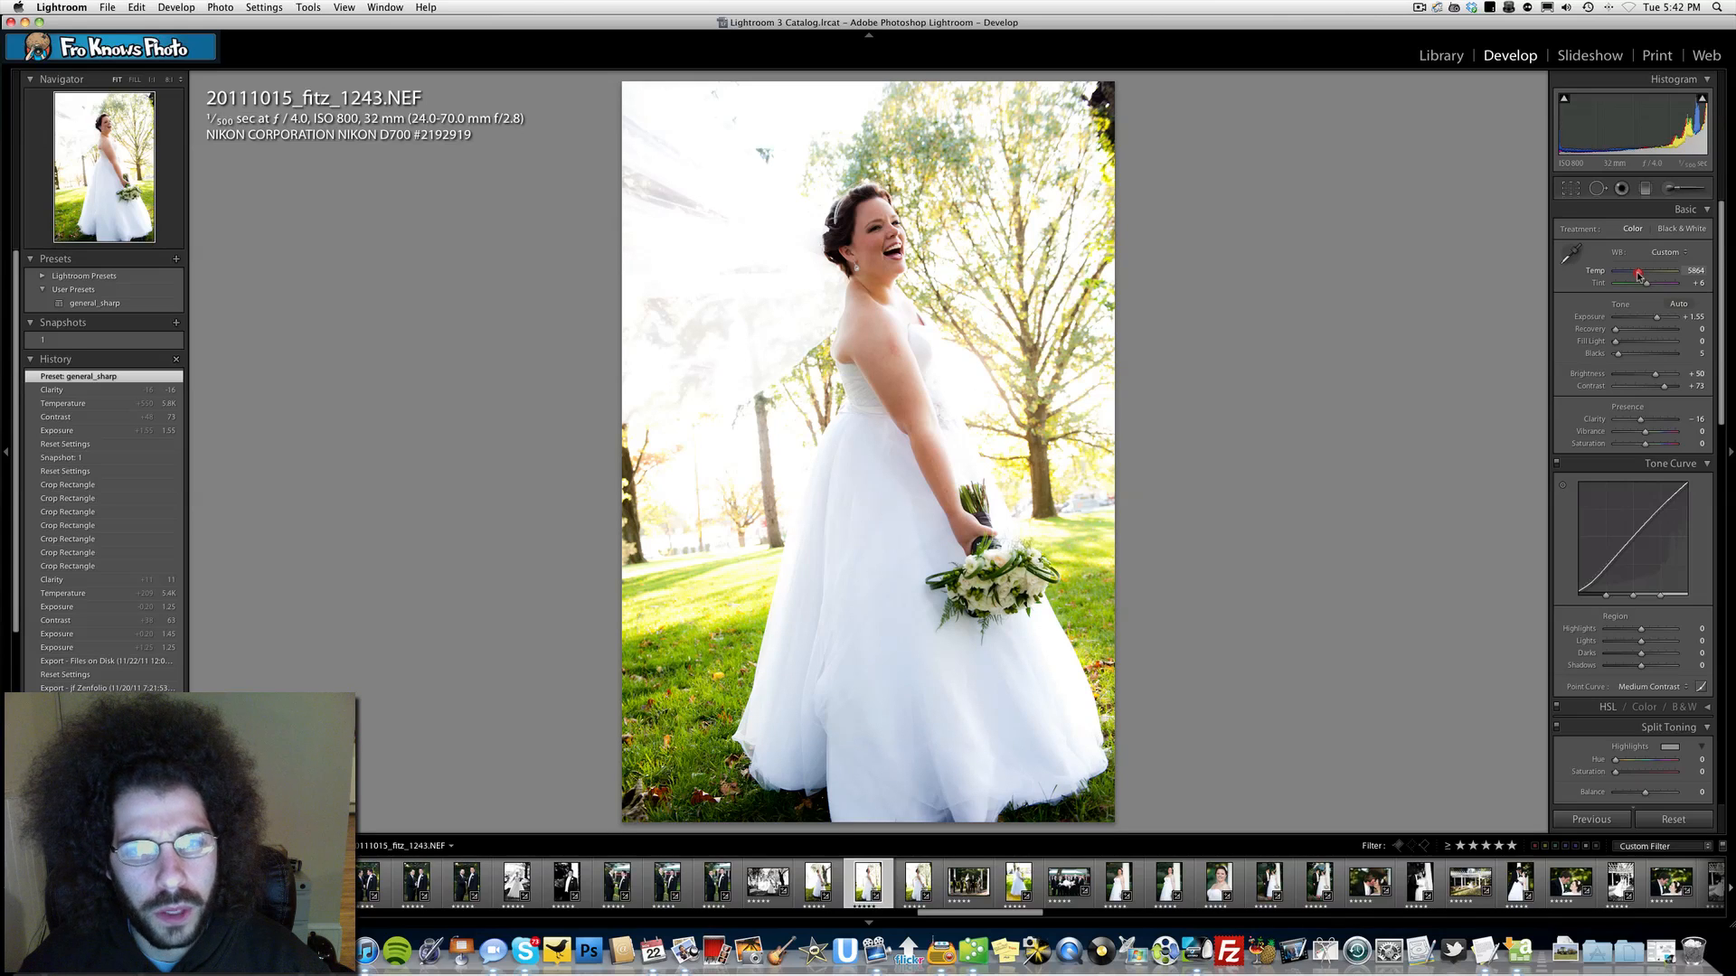
{"action": "left_click", "coordinate": [826, 244]}
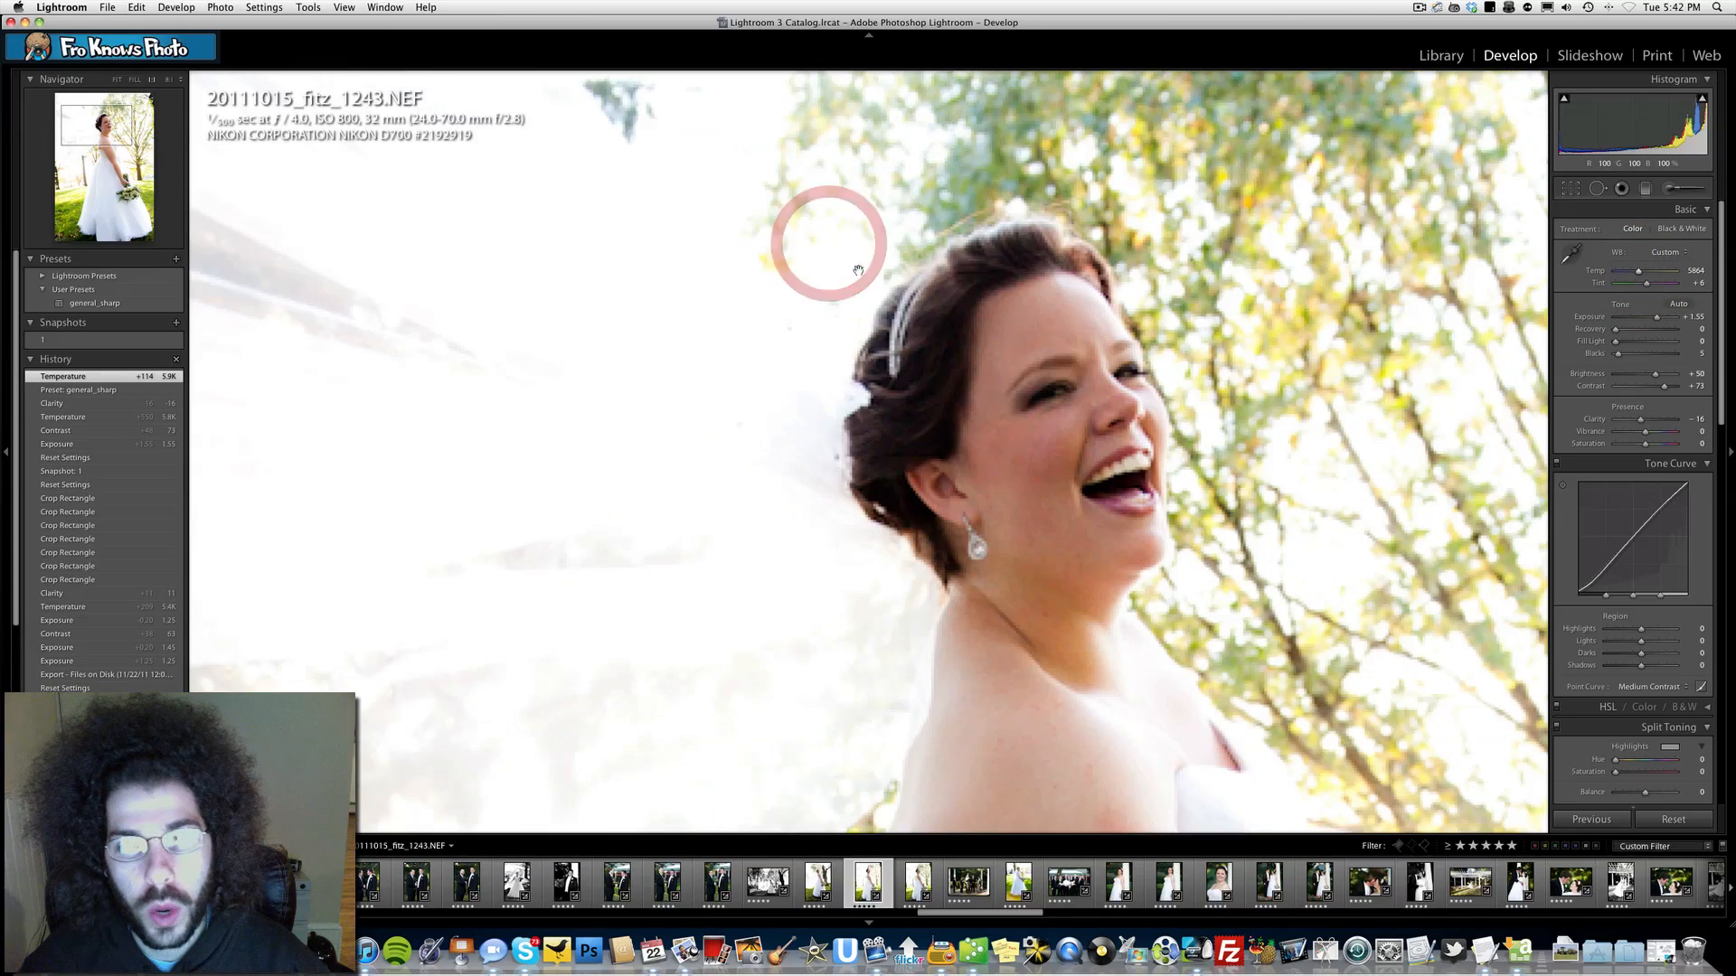
{"action": "left_click", "coordinate": [1040, 324]}
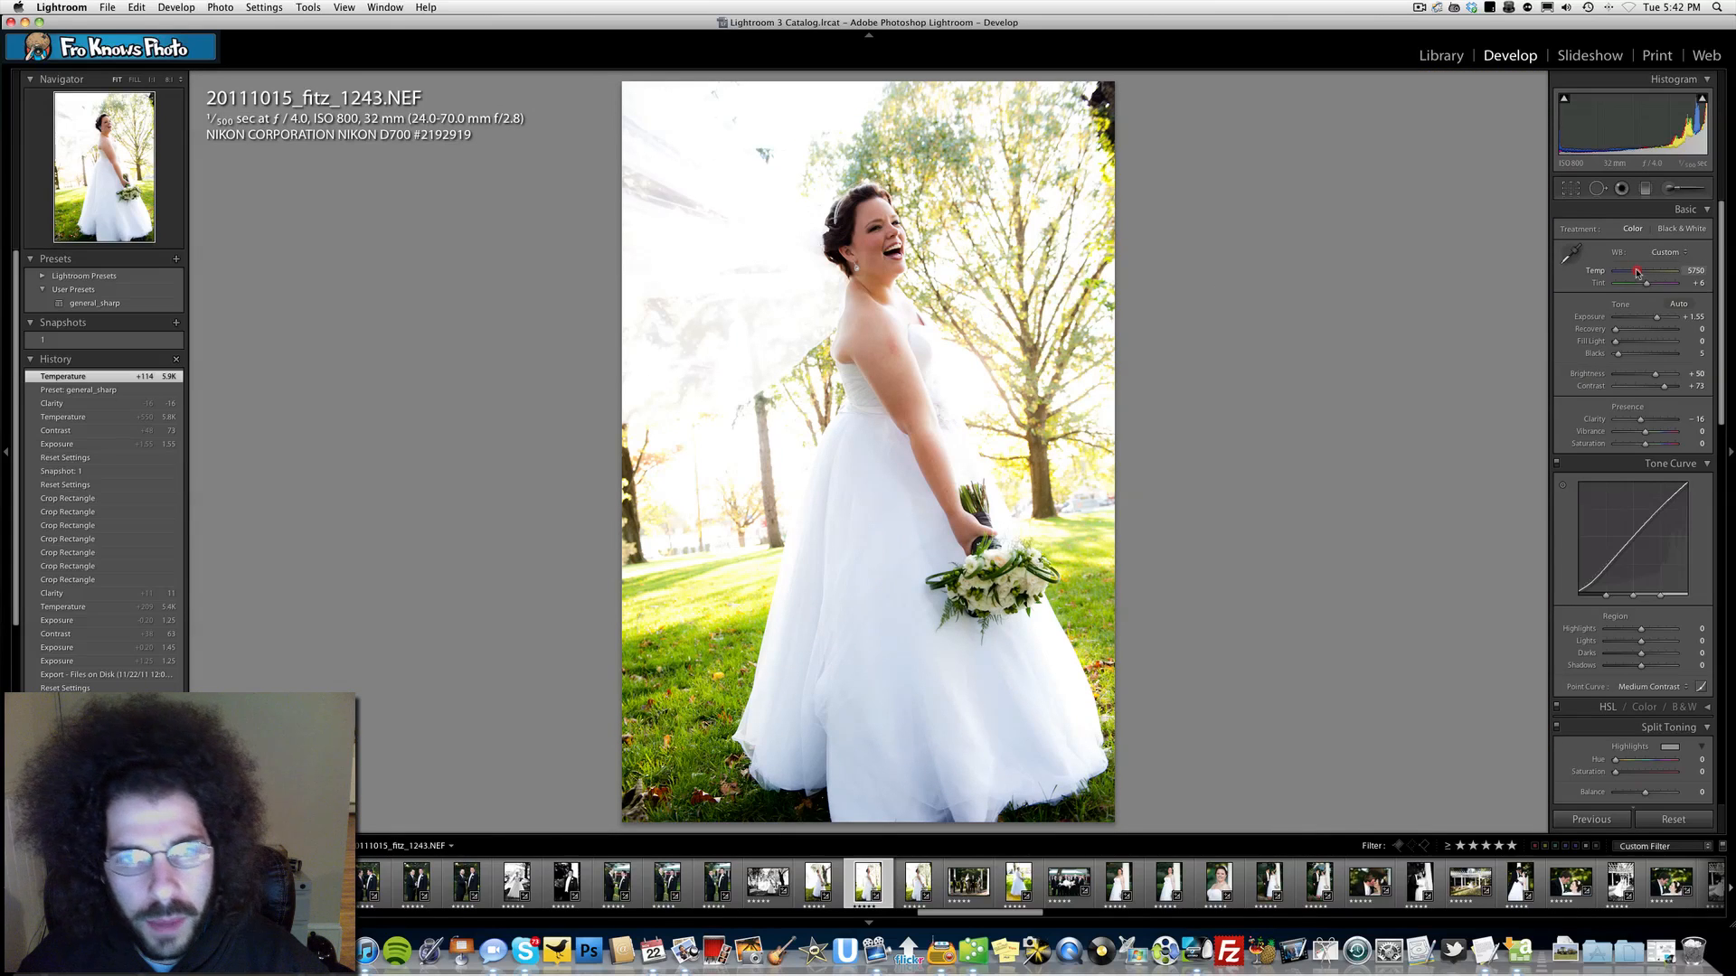
{"action": "left_click_drag", "start_coordinate": [1637, 273], "coordinate": [1636, 271]}
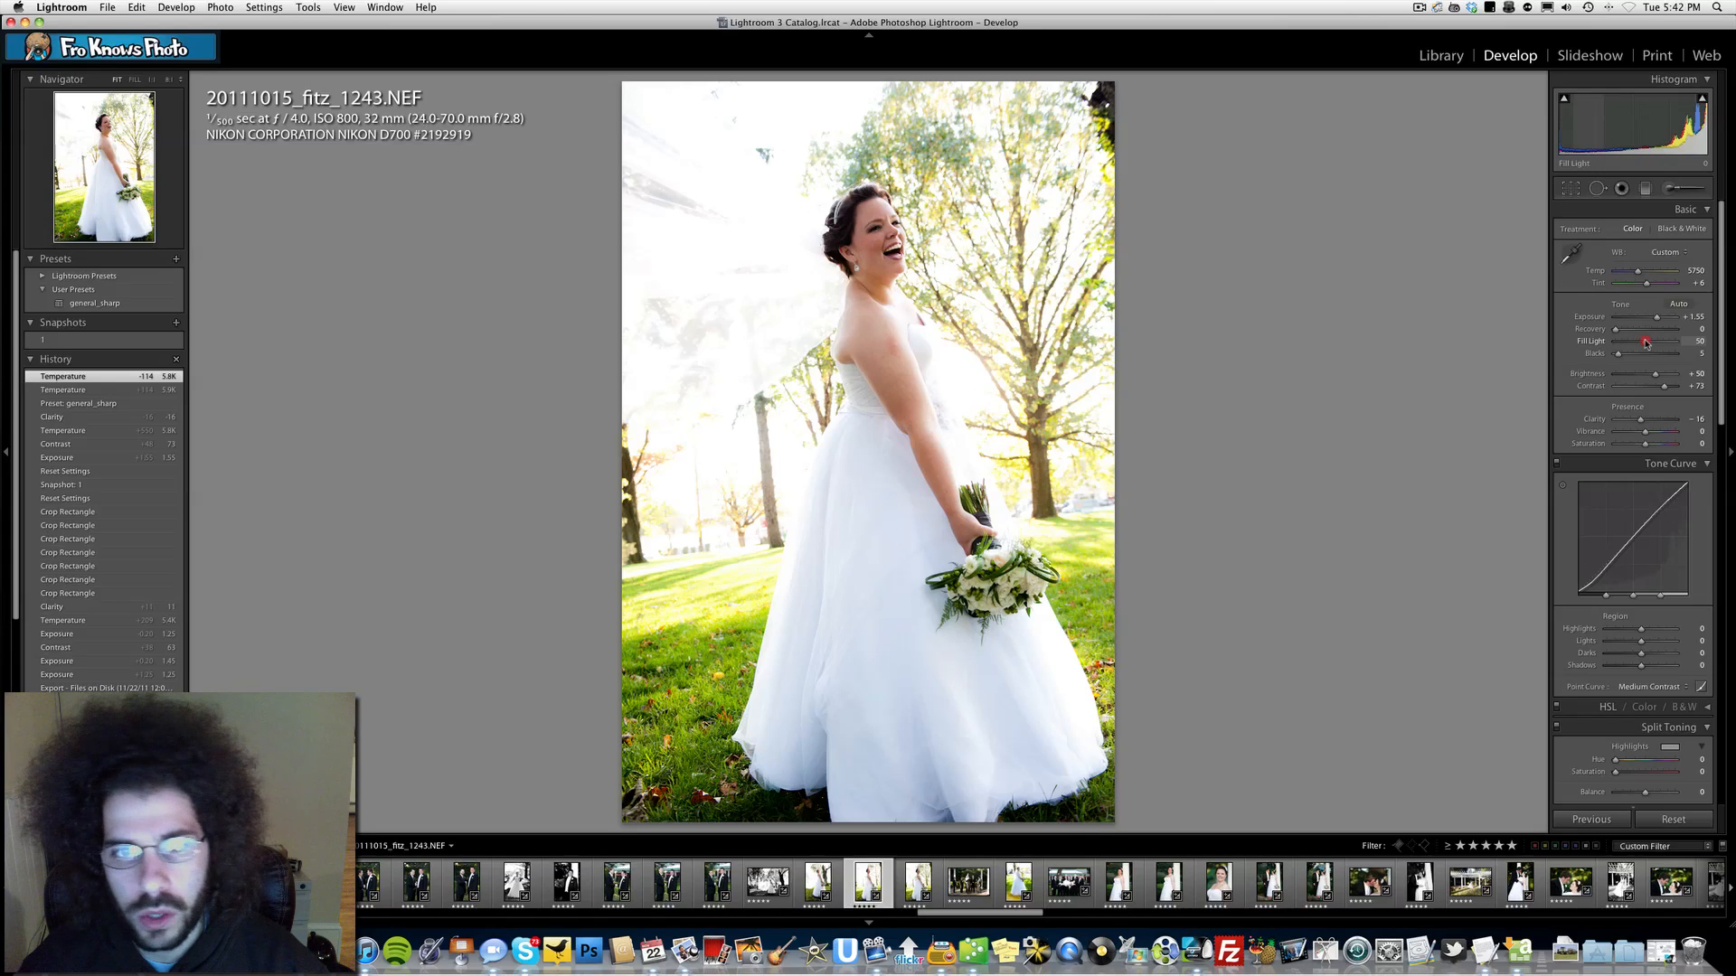
Try fill light at 67 with blacks at 85, and revert to the last temperature change in the history.
{"action": "left_click", "coordinate": [1646, 343]}
{"action": "mouse_move", "coordinate": [1648, 343]}
{"action": "left_mouse_down"}
{"action": "mouse_move", "coordinate": [1625, 354]}
{"action": "mouse_move", "coordinate": [1666, 356]}
{"action": "left_mouse_up"}
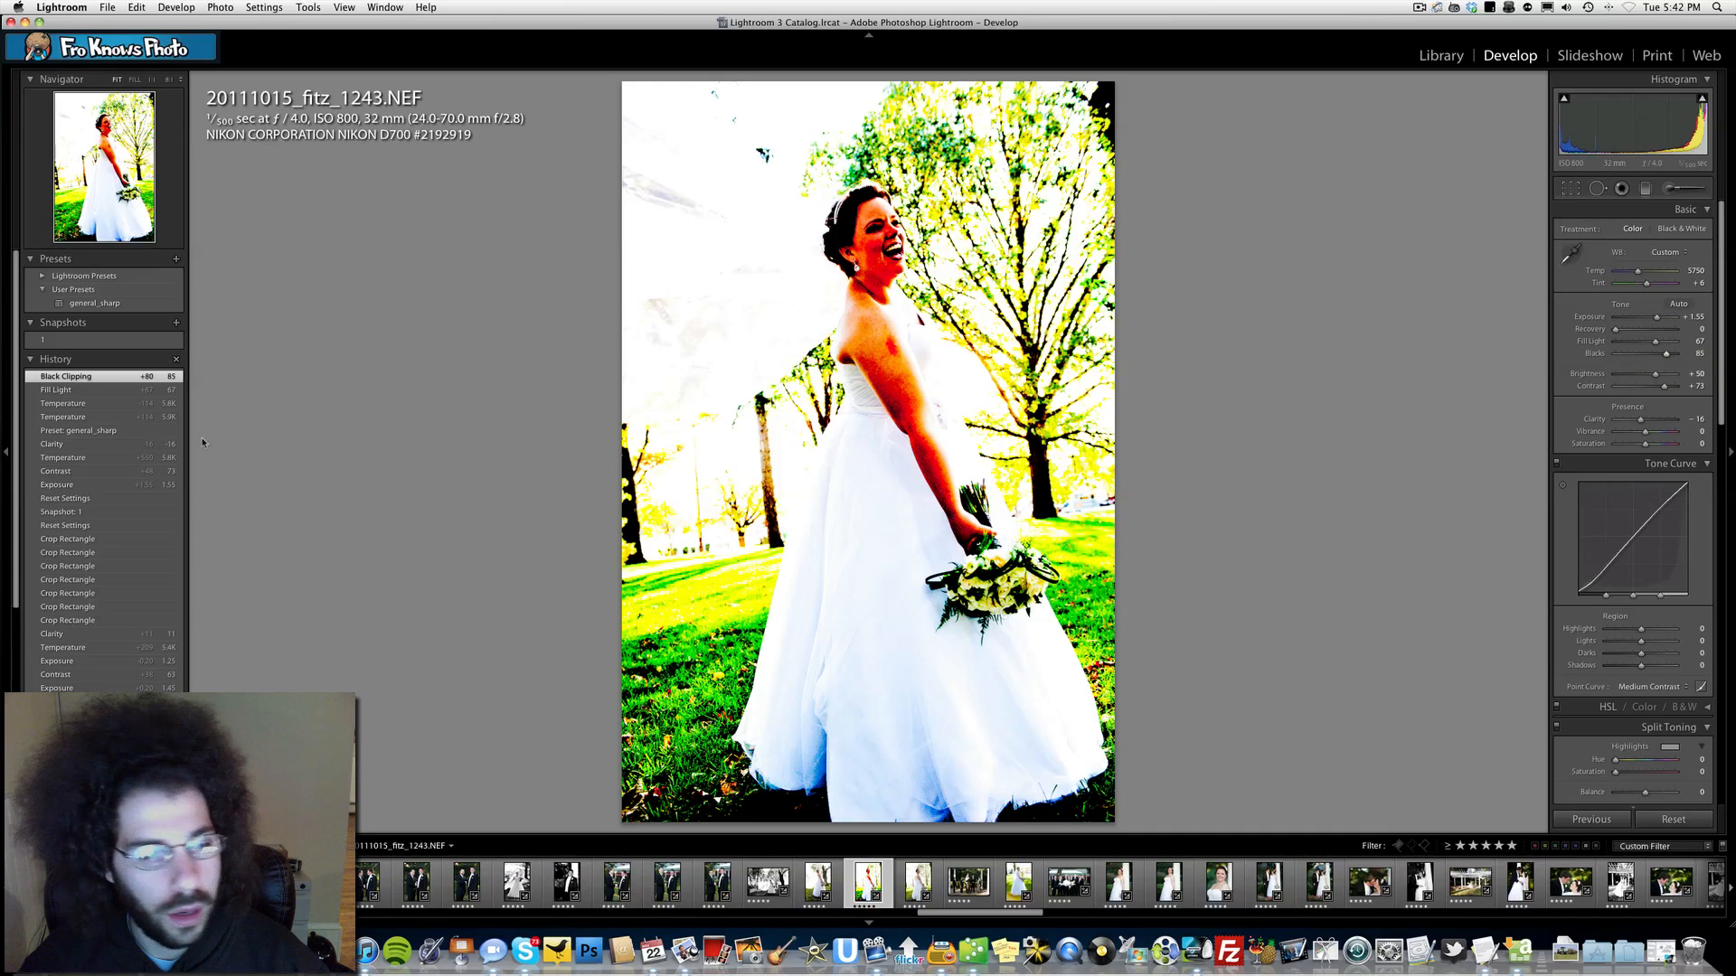
{"action": "left_click", "coordinate": [71, 398]}
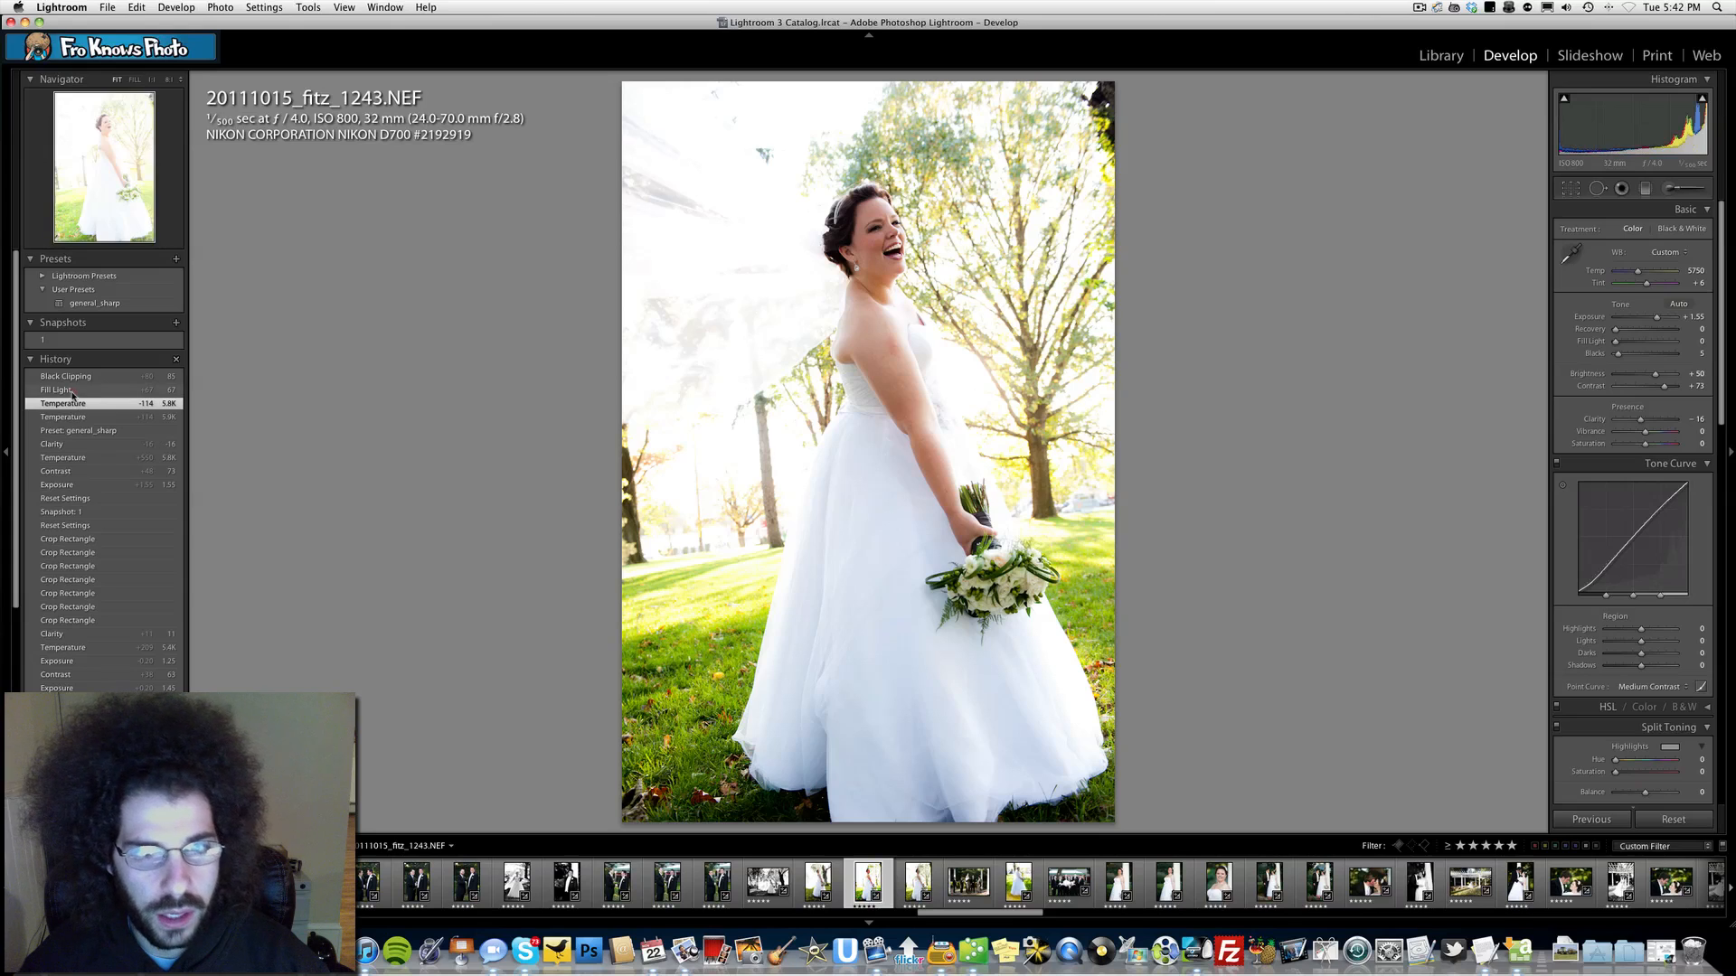
Compare the trial fill light state with the last temperature state in the history, ending on the temperature state.
{"action": "left_click", "coordinate": [72, 392]}
{"action": "left_click", "coordinate": [73, 398]}
{"action": "left_click", "coordinate": [72, 392]}
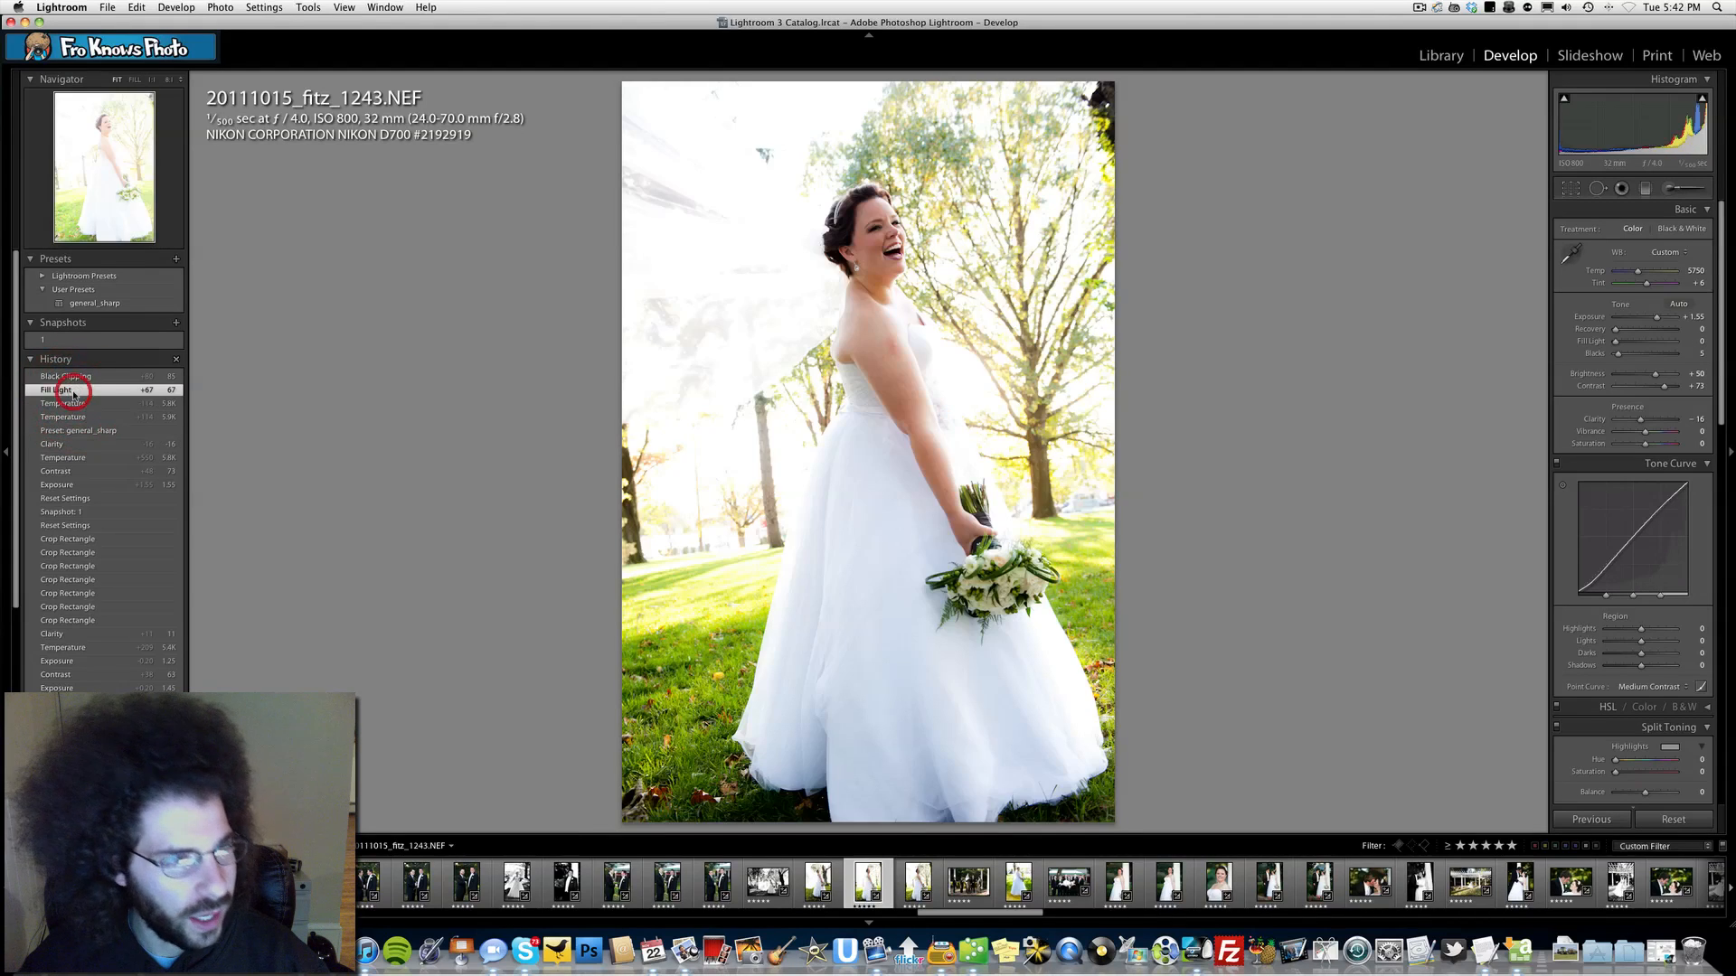
{"action": "left_click", "coordinate": [72, 403]}
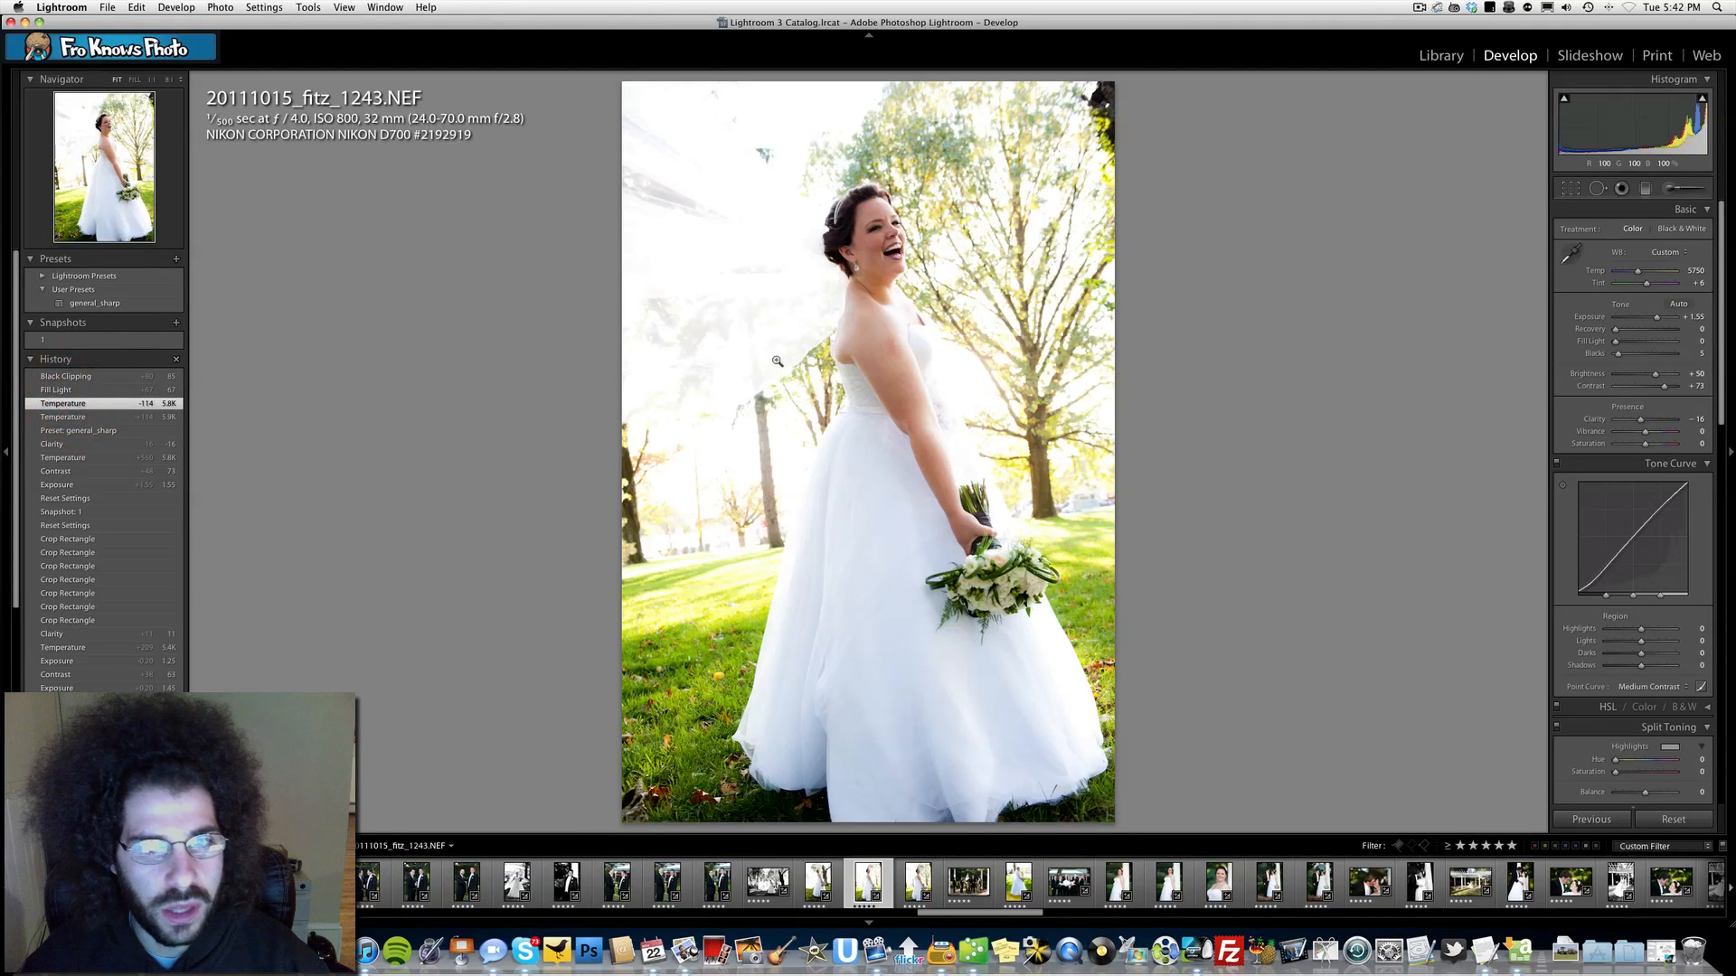
Try fill light at 23 with exposure at 0.75, undo the exposure change and reset fill light to 0.
{"action": "left_click_drag", "start_coordinate": [1615, 341], "coordinate": [1625, 342]}
{"action": "key", "text": "super+z"}
{"action": "key", "text": "super+z"}
{"action": "key", "text": "super+z"}
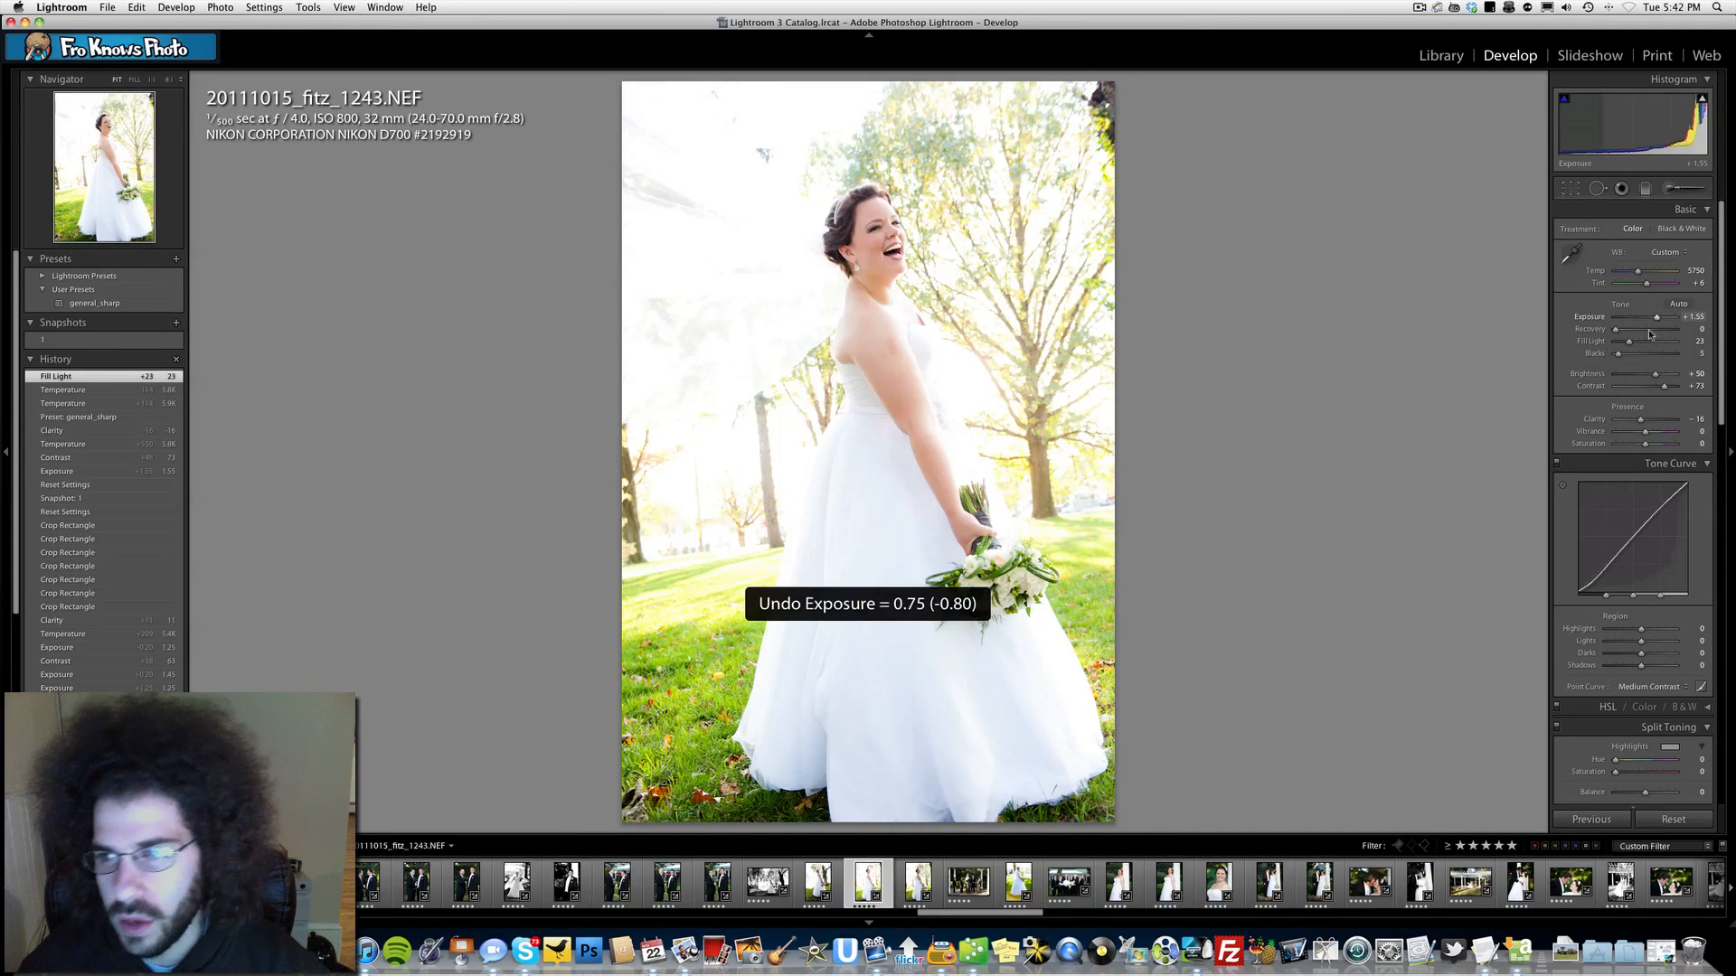
{"action": "double_click", "coordinate": [1591, 340]}
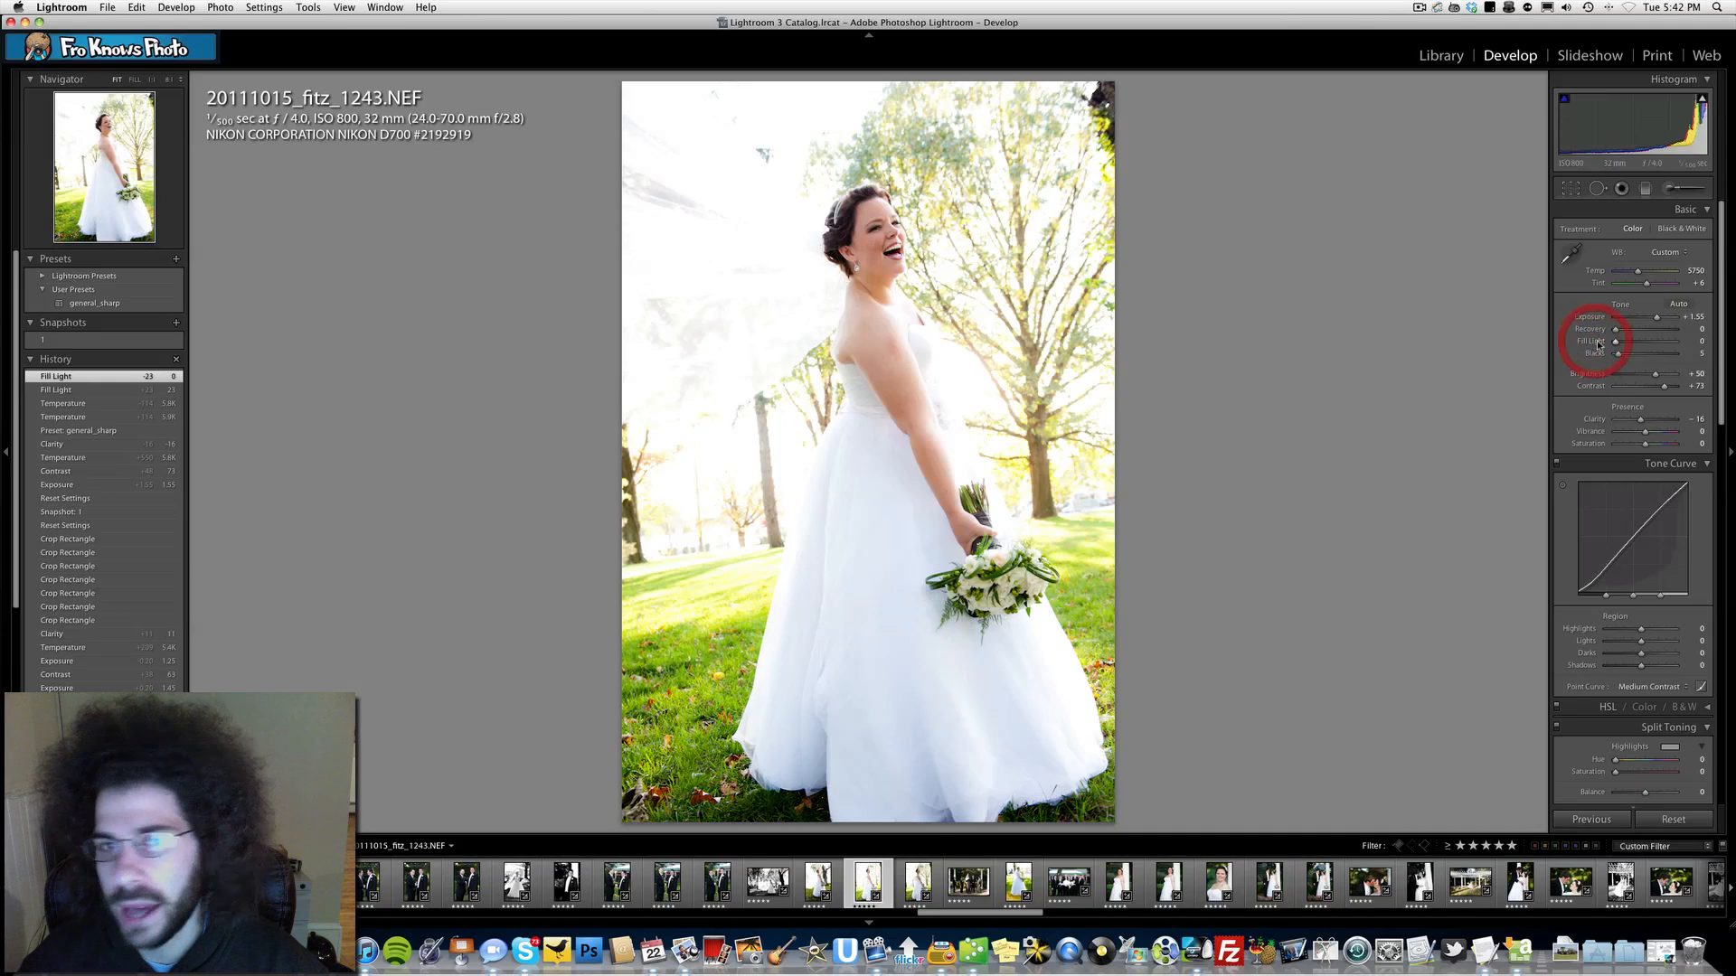
{"action": "left_click", "coordinate": [1657, 318]}
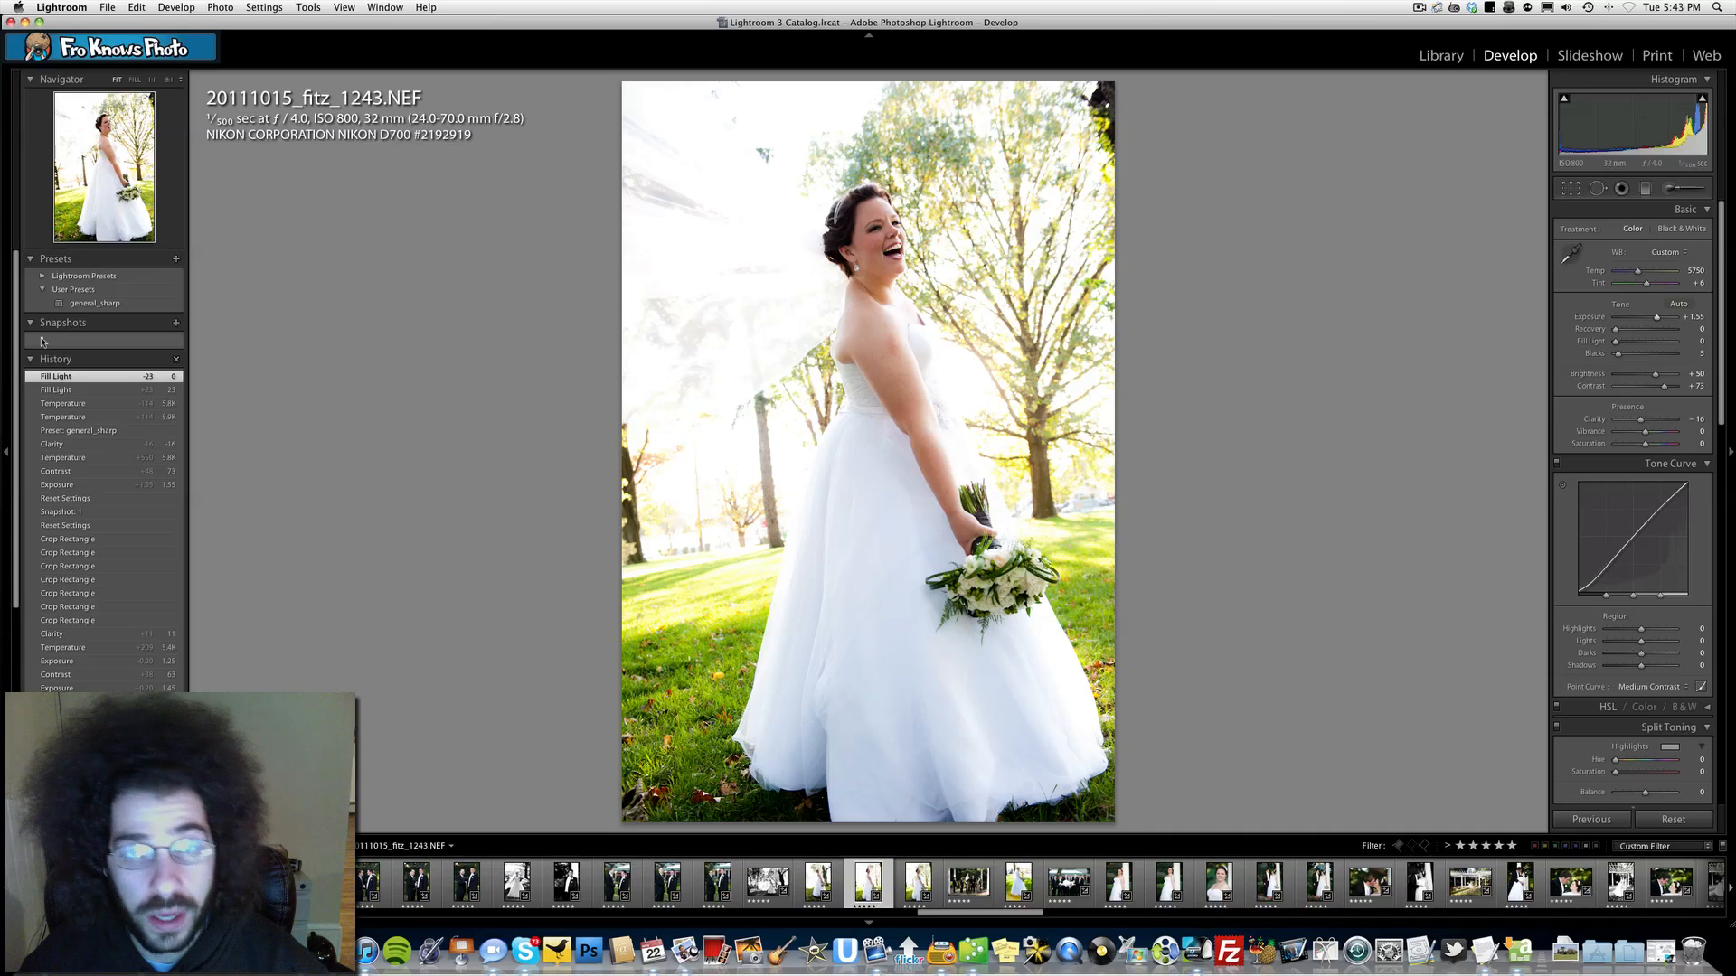
Restore snapshot 1 of the photo from the saved snapshots.
{"action": "left_click", "coordinate": [42, 341]}
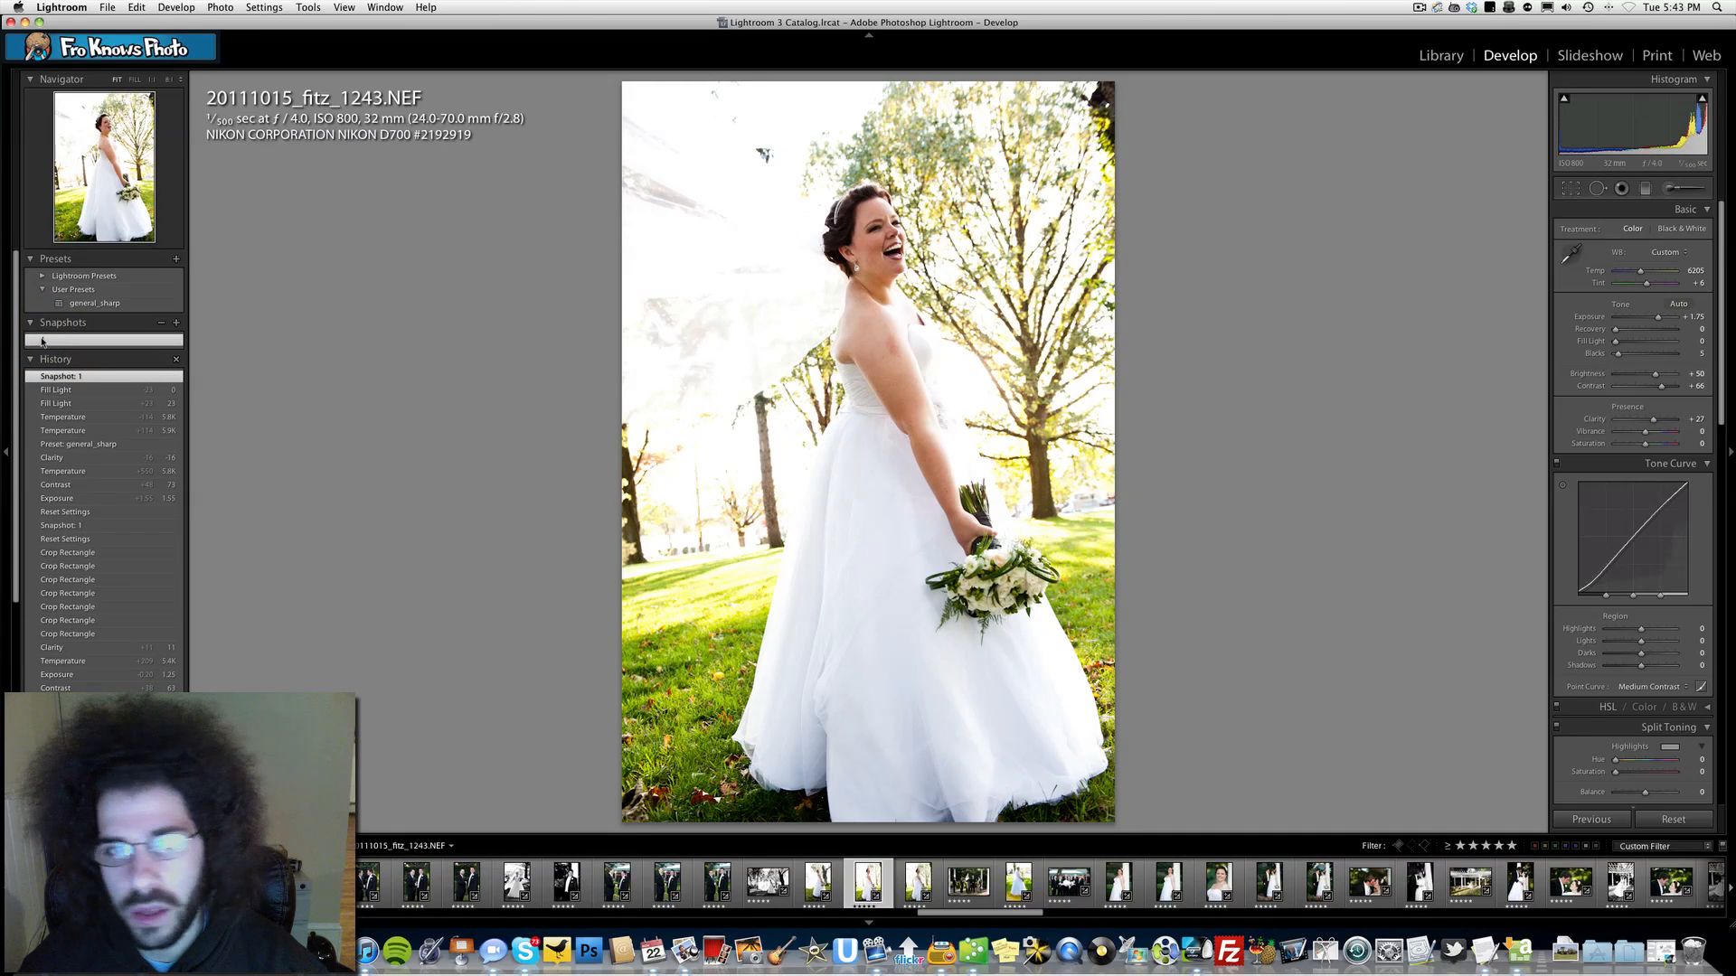
{"action": "key", "text": "super+z"}
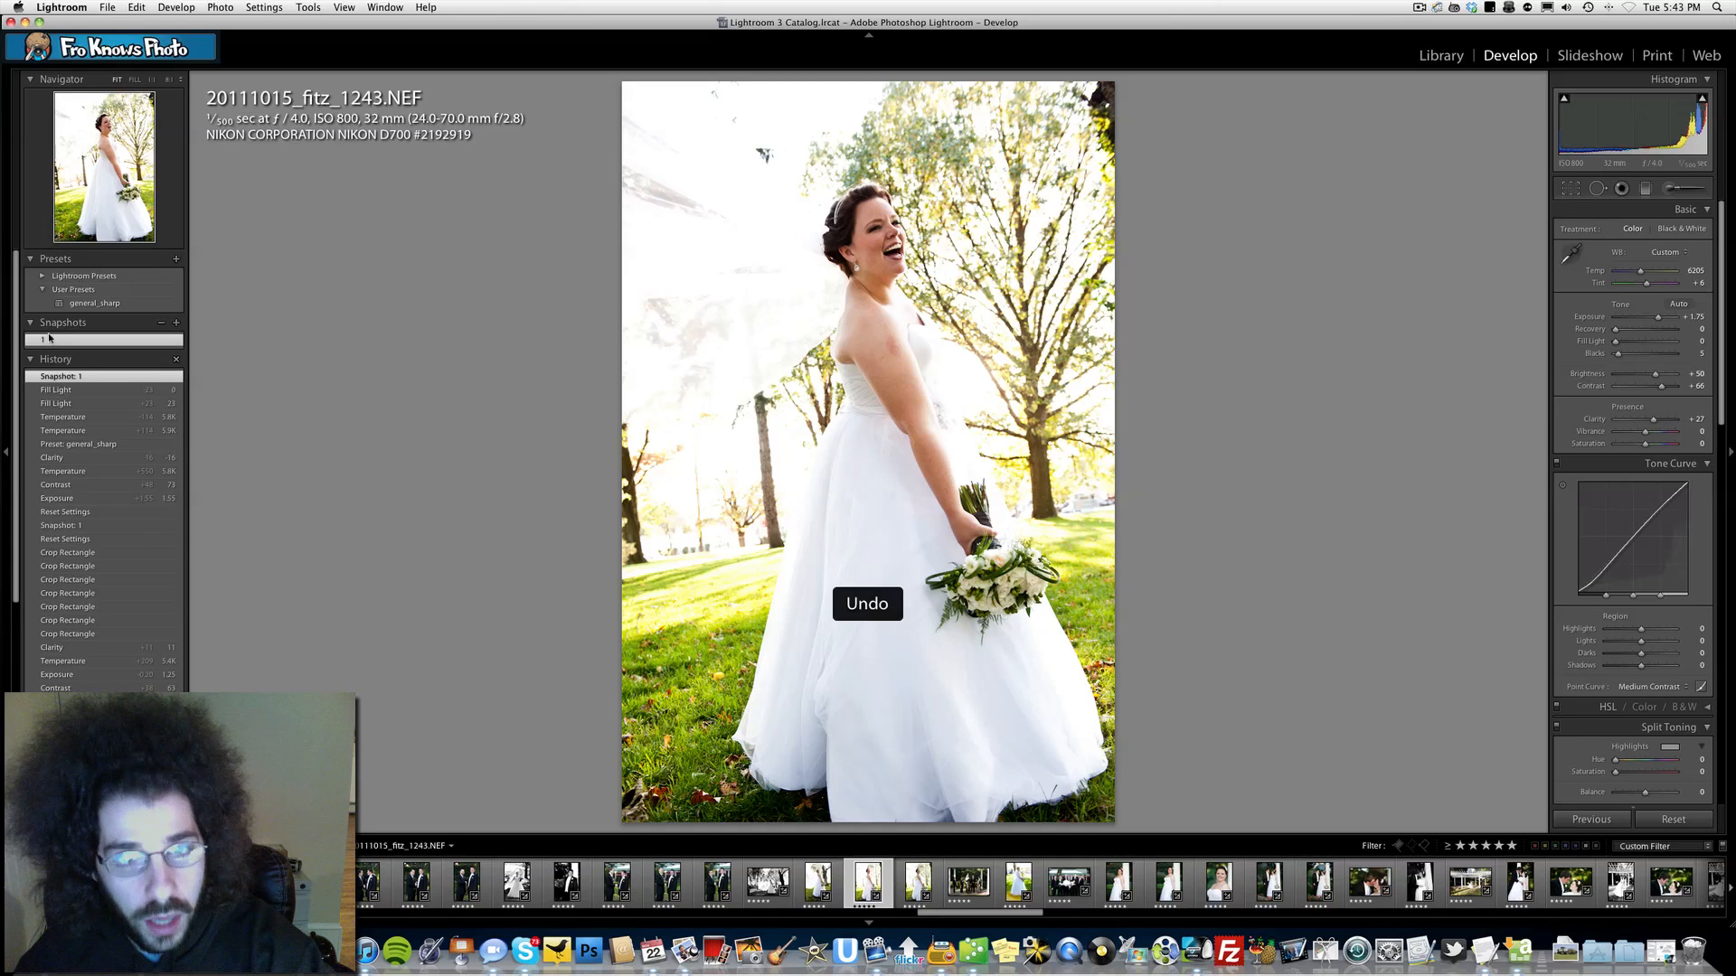
{"action": "left_click", "coordinate": [55, 340]}
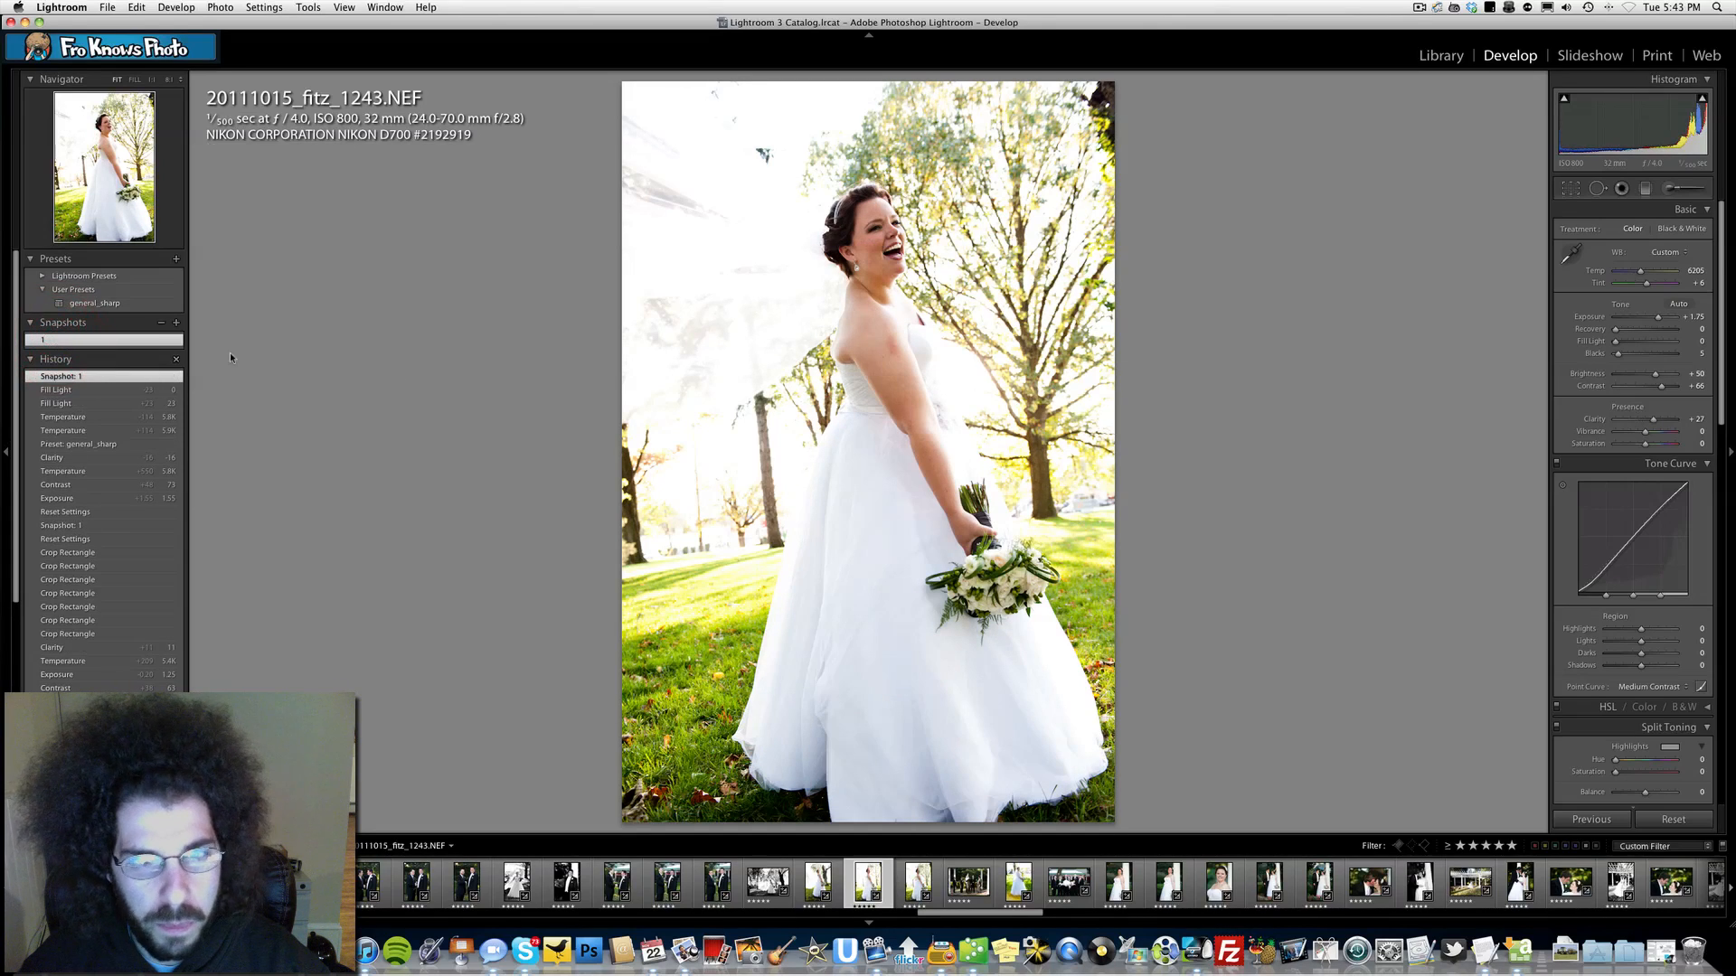
Soften the restored version with clarity at -18 and check the bride's face at full size.
{"action": "left_click_drag", "start_coordinate": [1654, 420], "coordinate": [1641, 421]}
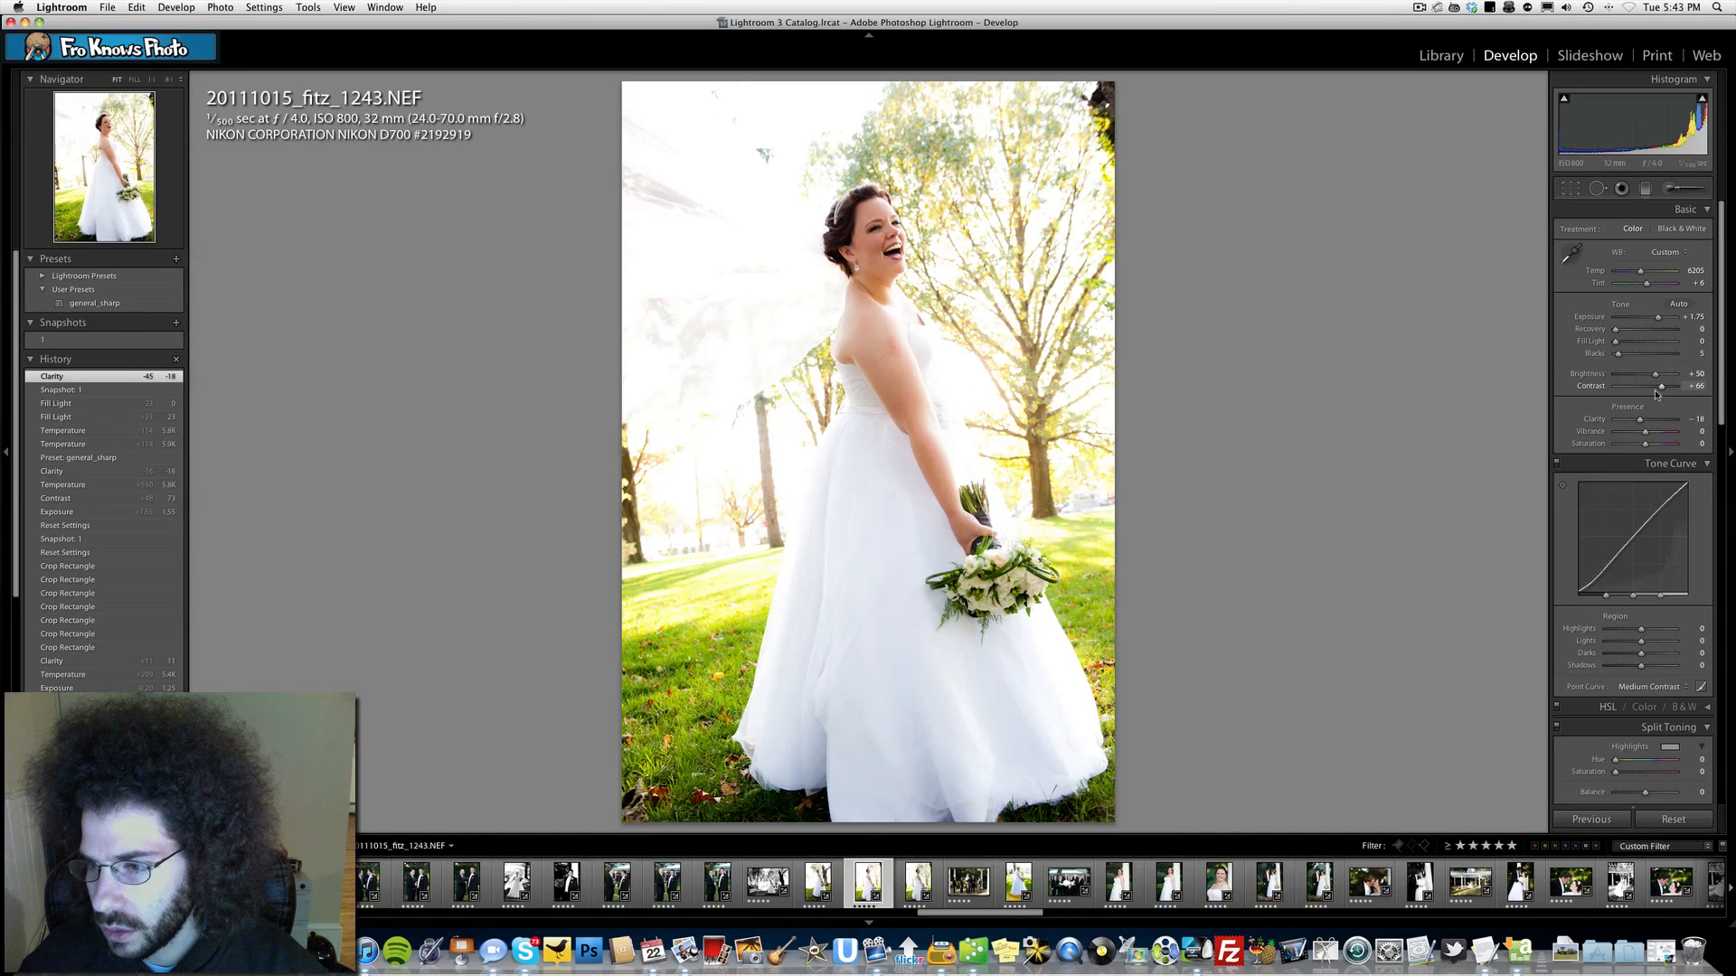
{"action": "left_click", "coordinate": [875, 237]}
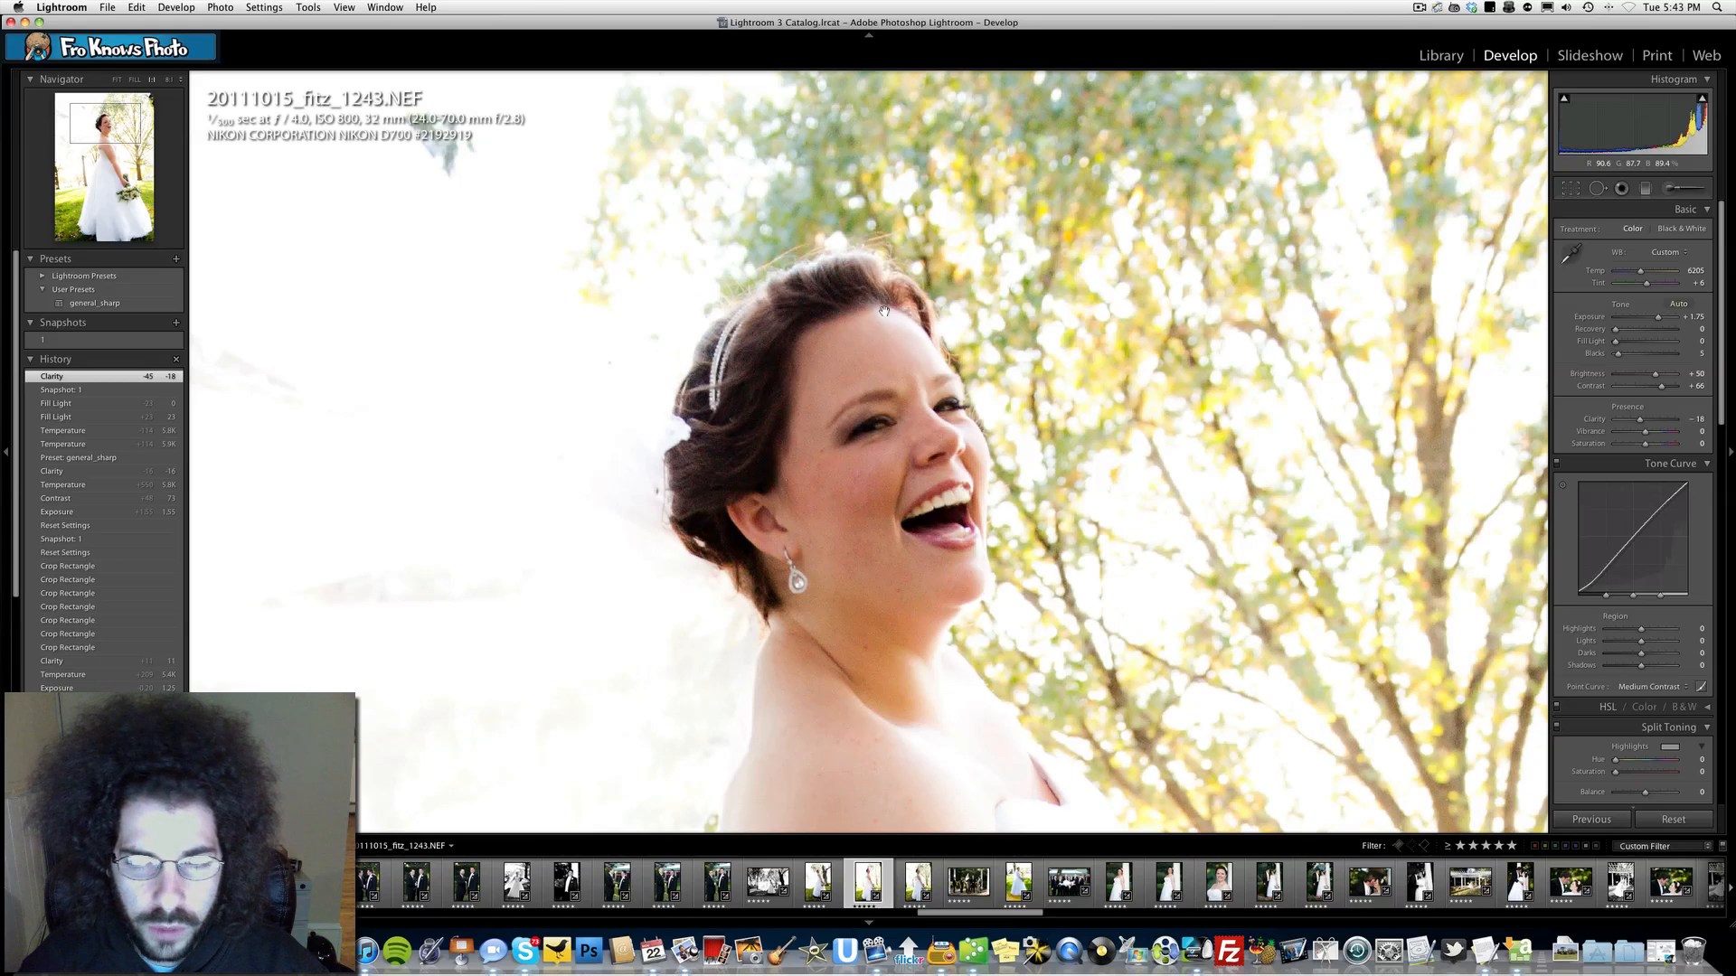
{"action": "left_click", "coordinate": [886, 330]}
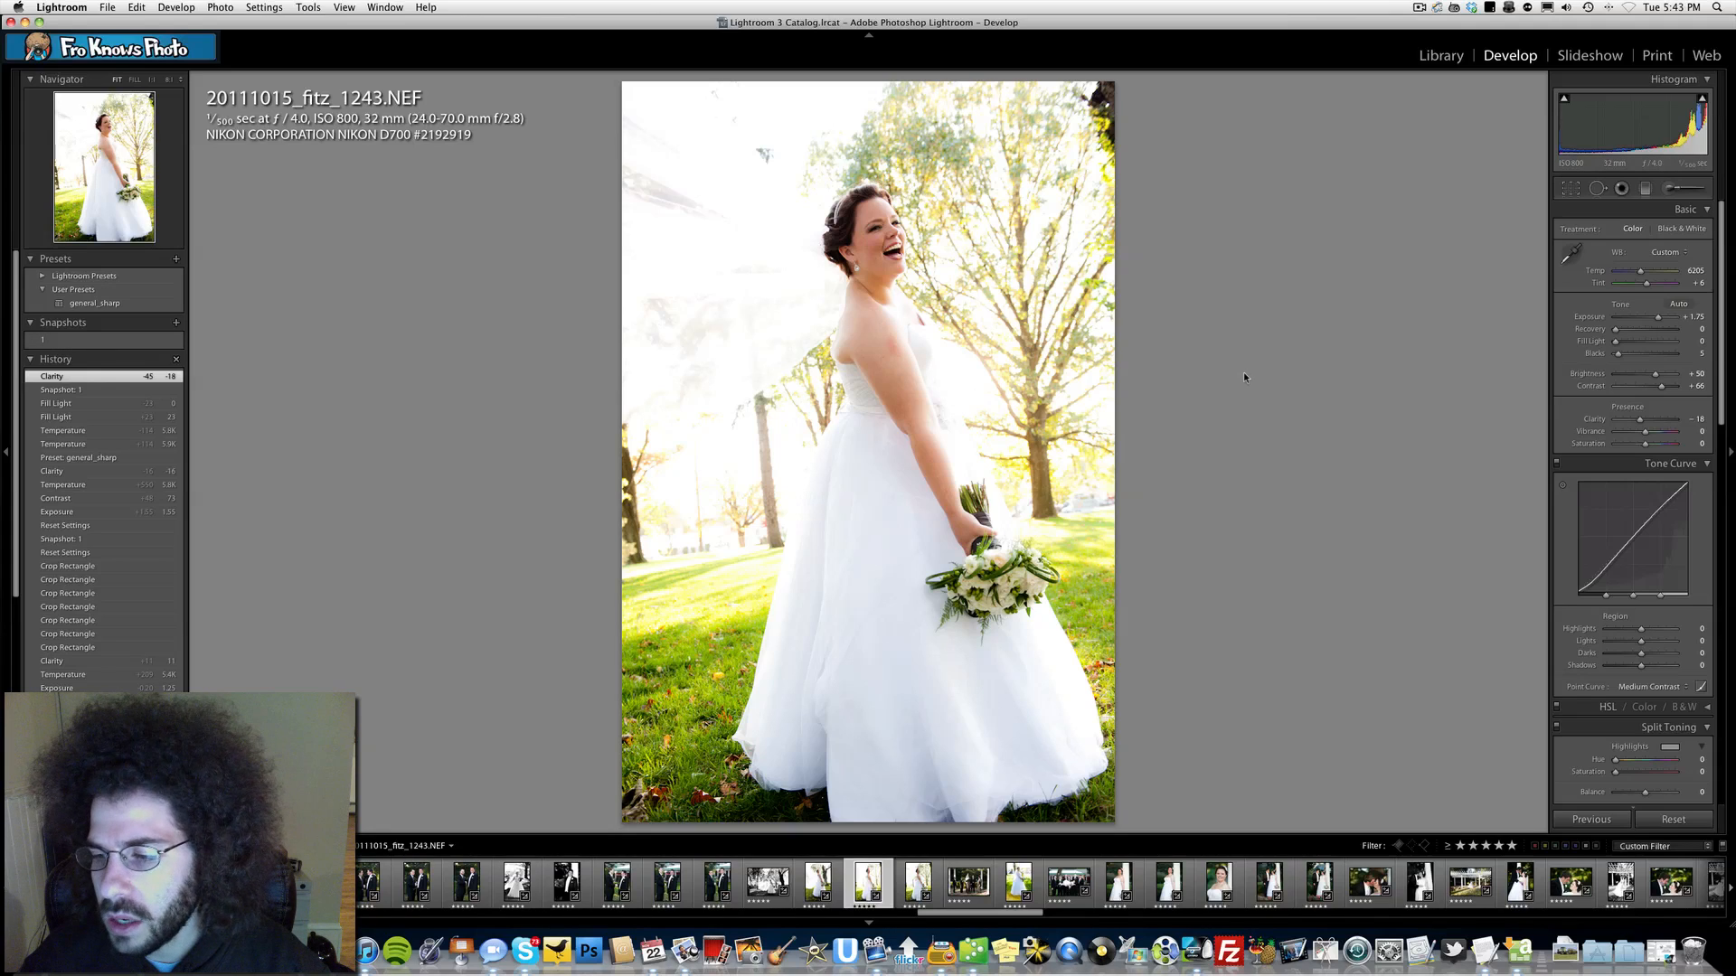
Convert the photo to black and white with contrast at 100, and undo a trial of blacks at 15.
{"action": "left_click", "coordinate": [1679, 228]}
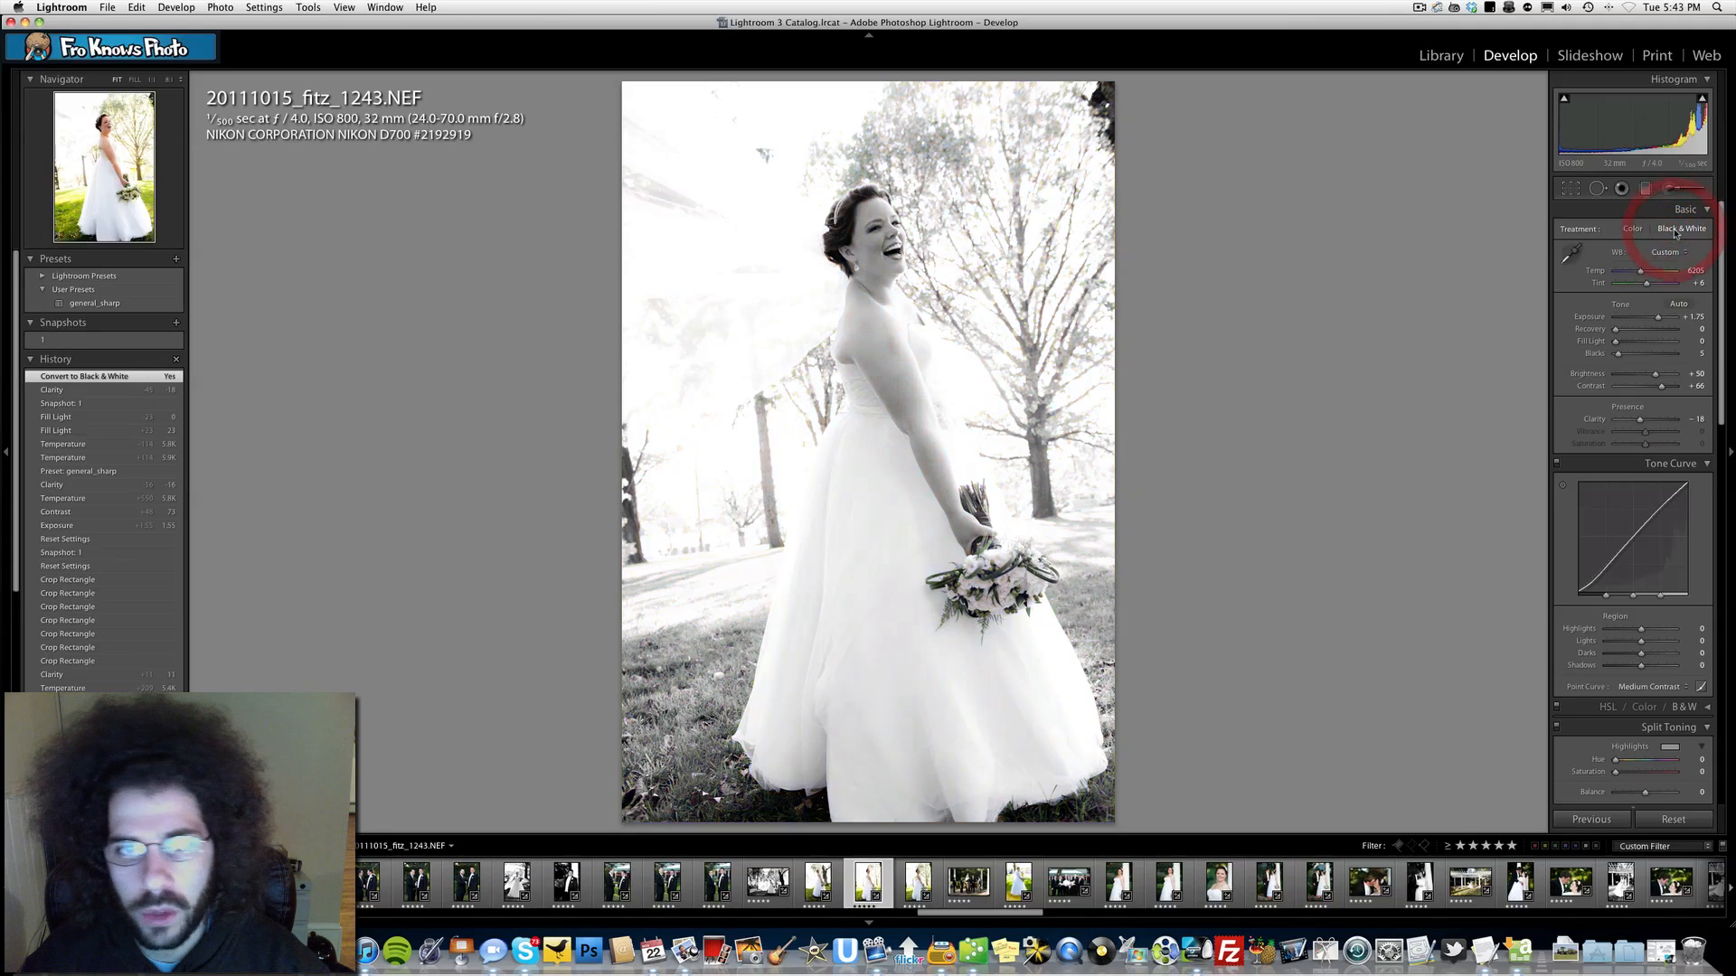
{"action": "left_click_drag", "start_coordinate": [1687, 391], "coordinate": [1704, 381]}
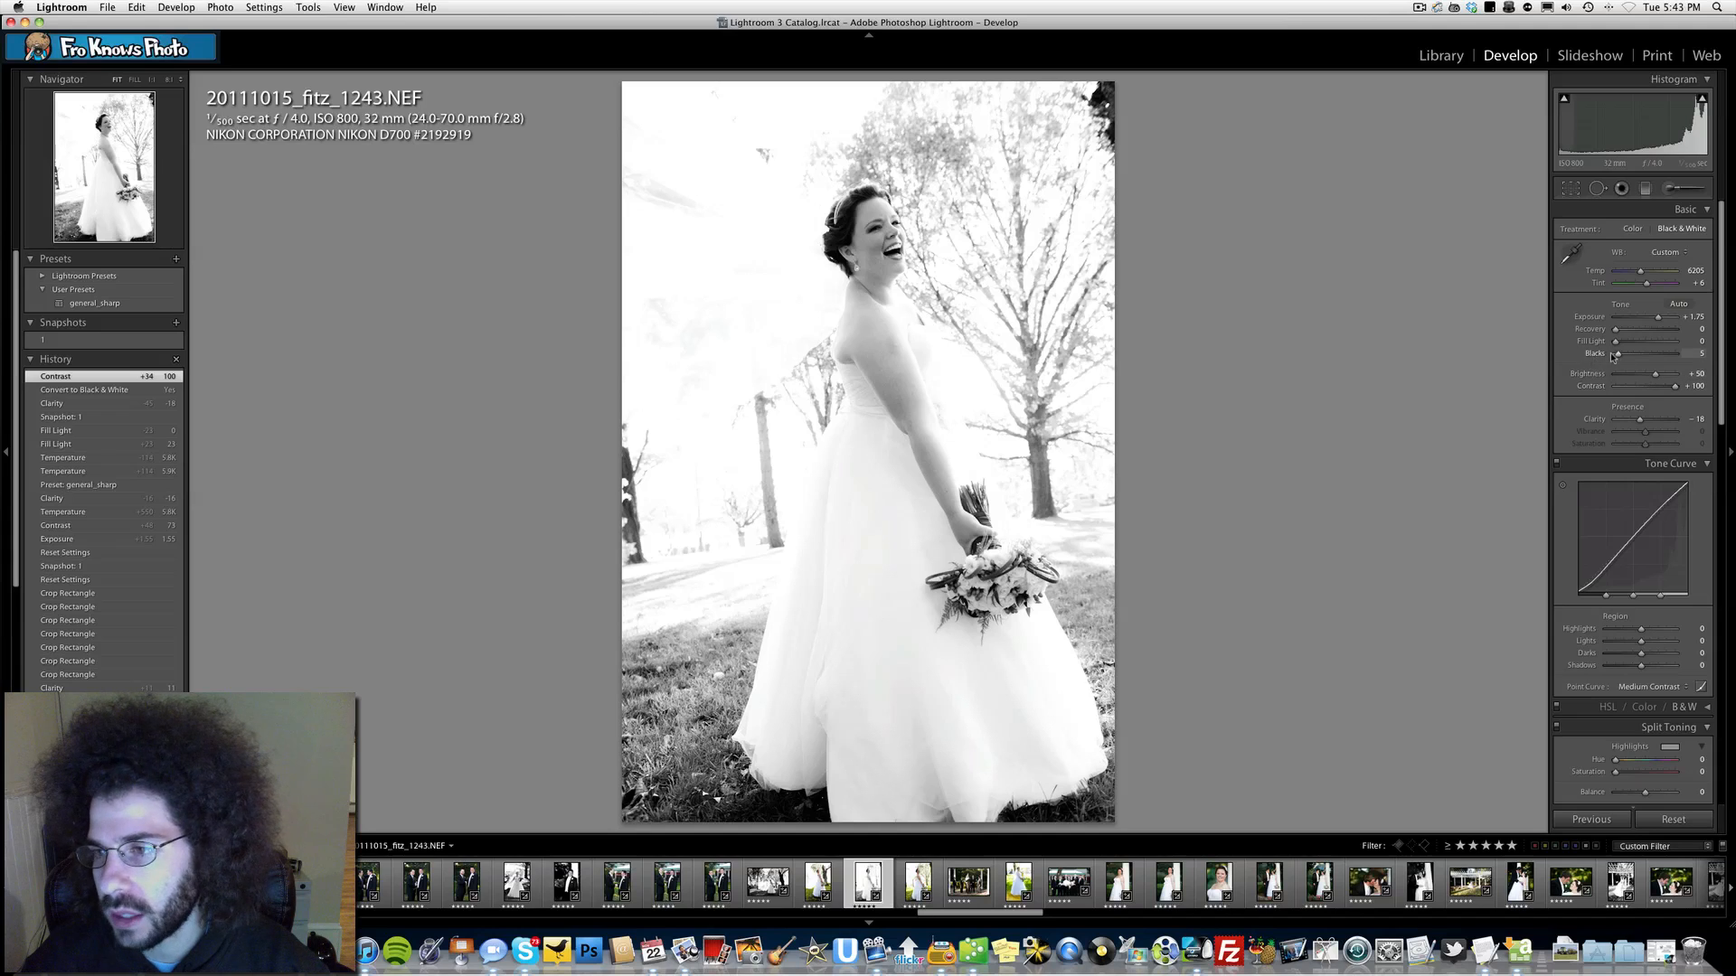
{"action": "left_click_drag", "start_coordinate": [1615, 356], "coordinate": [1626, 356]}
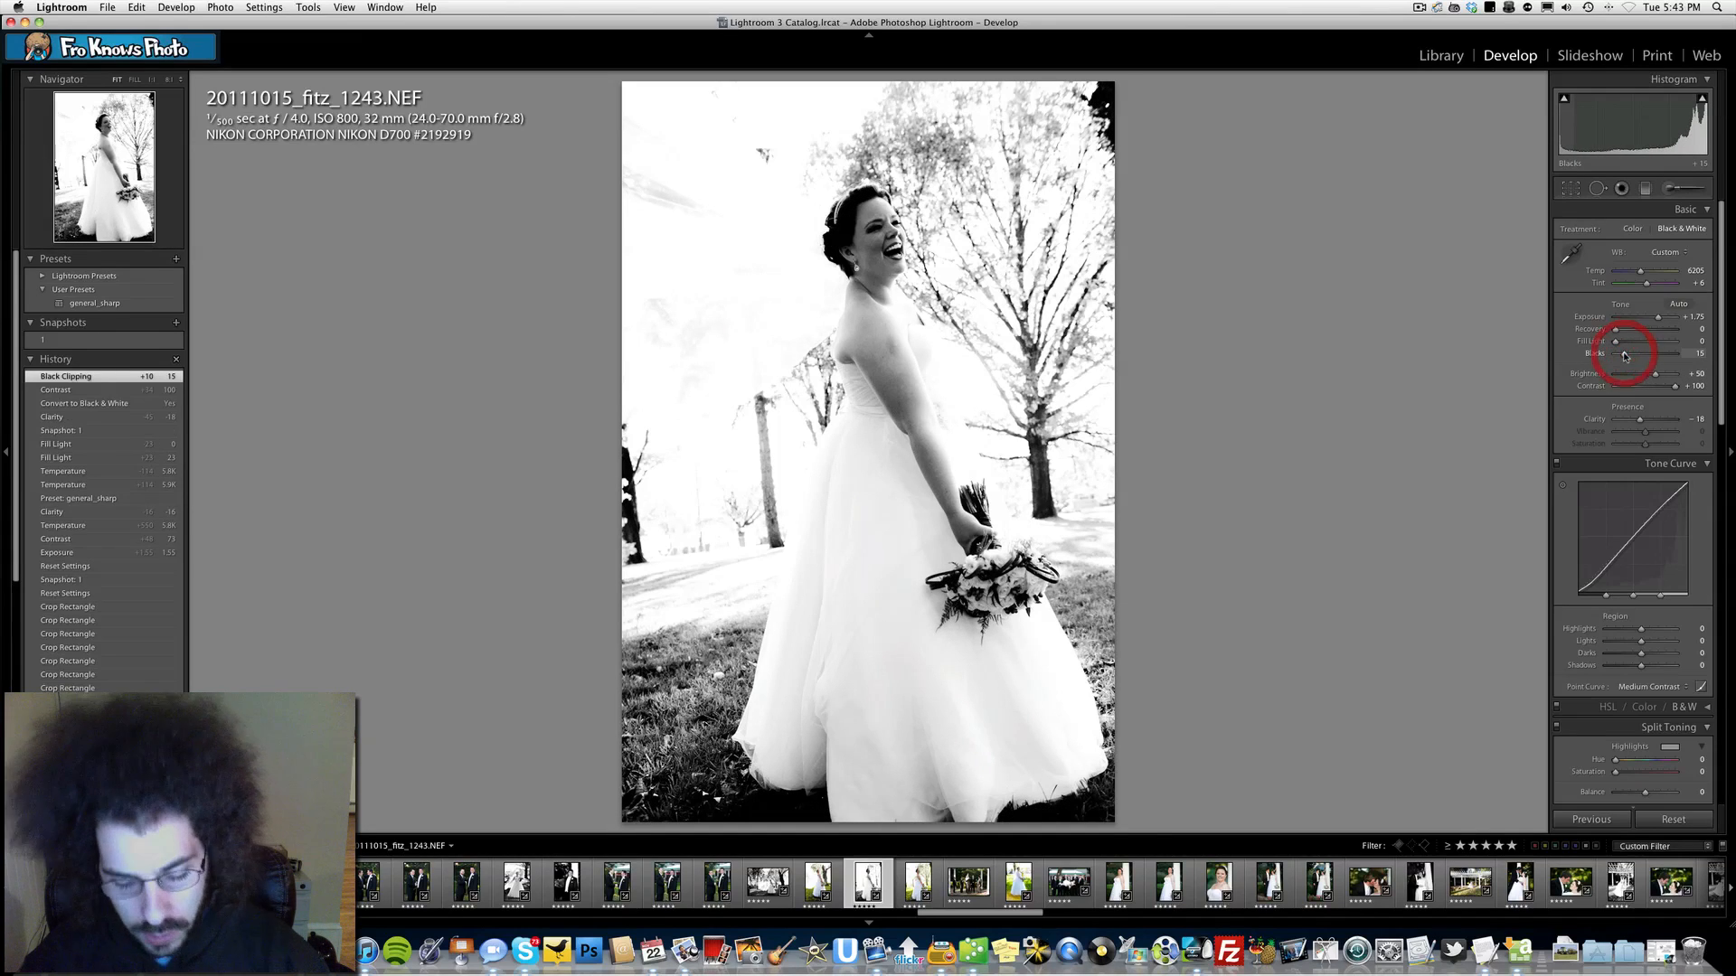
{"action": "key", "text": "super+z"}
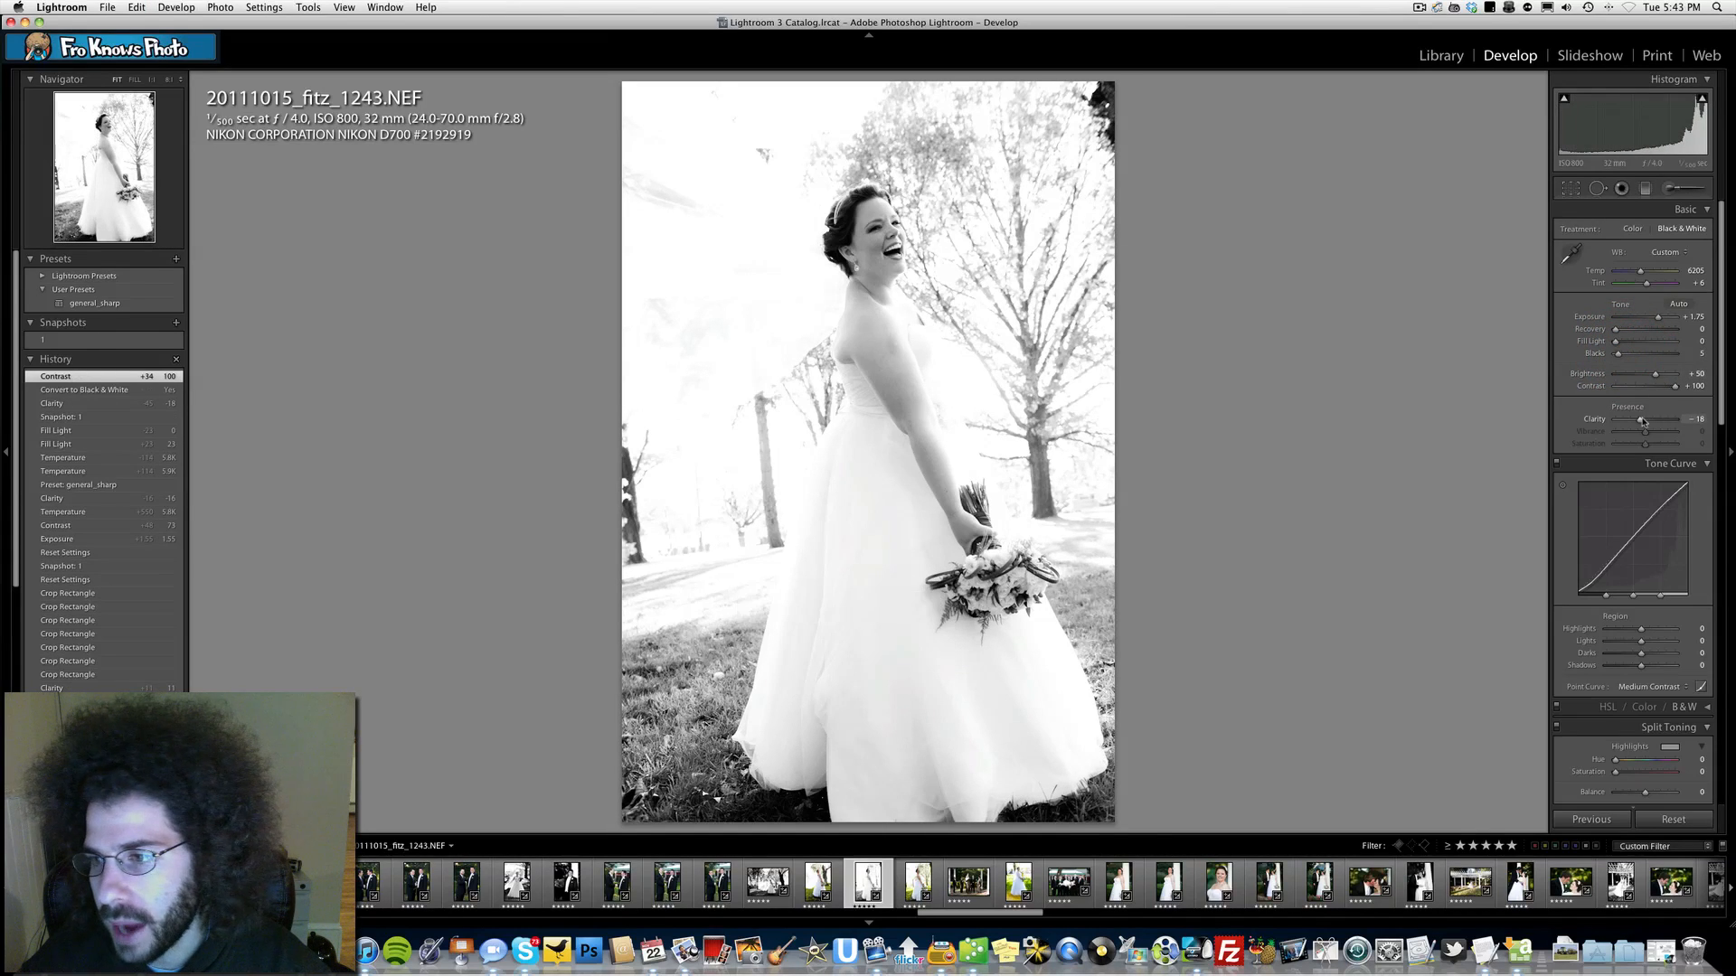
Set clarity to -16 and exposure to 1.80, trying fill light at 16 with blacks at 17 and reversing both.
{"action": "left_click_drag", "start_coordinate": [1643, 422], "coordinate": [1645, 420]}
{"action": "left_click_drag", "start_coordinate": [1655, 319], "coordinate": [1627, 355]}
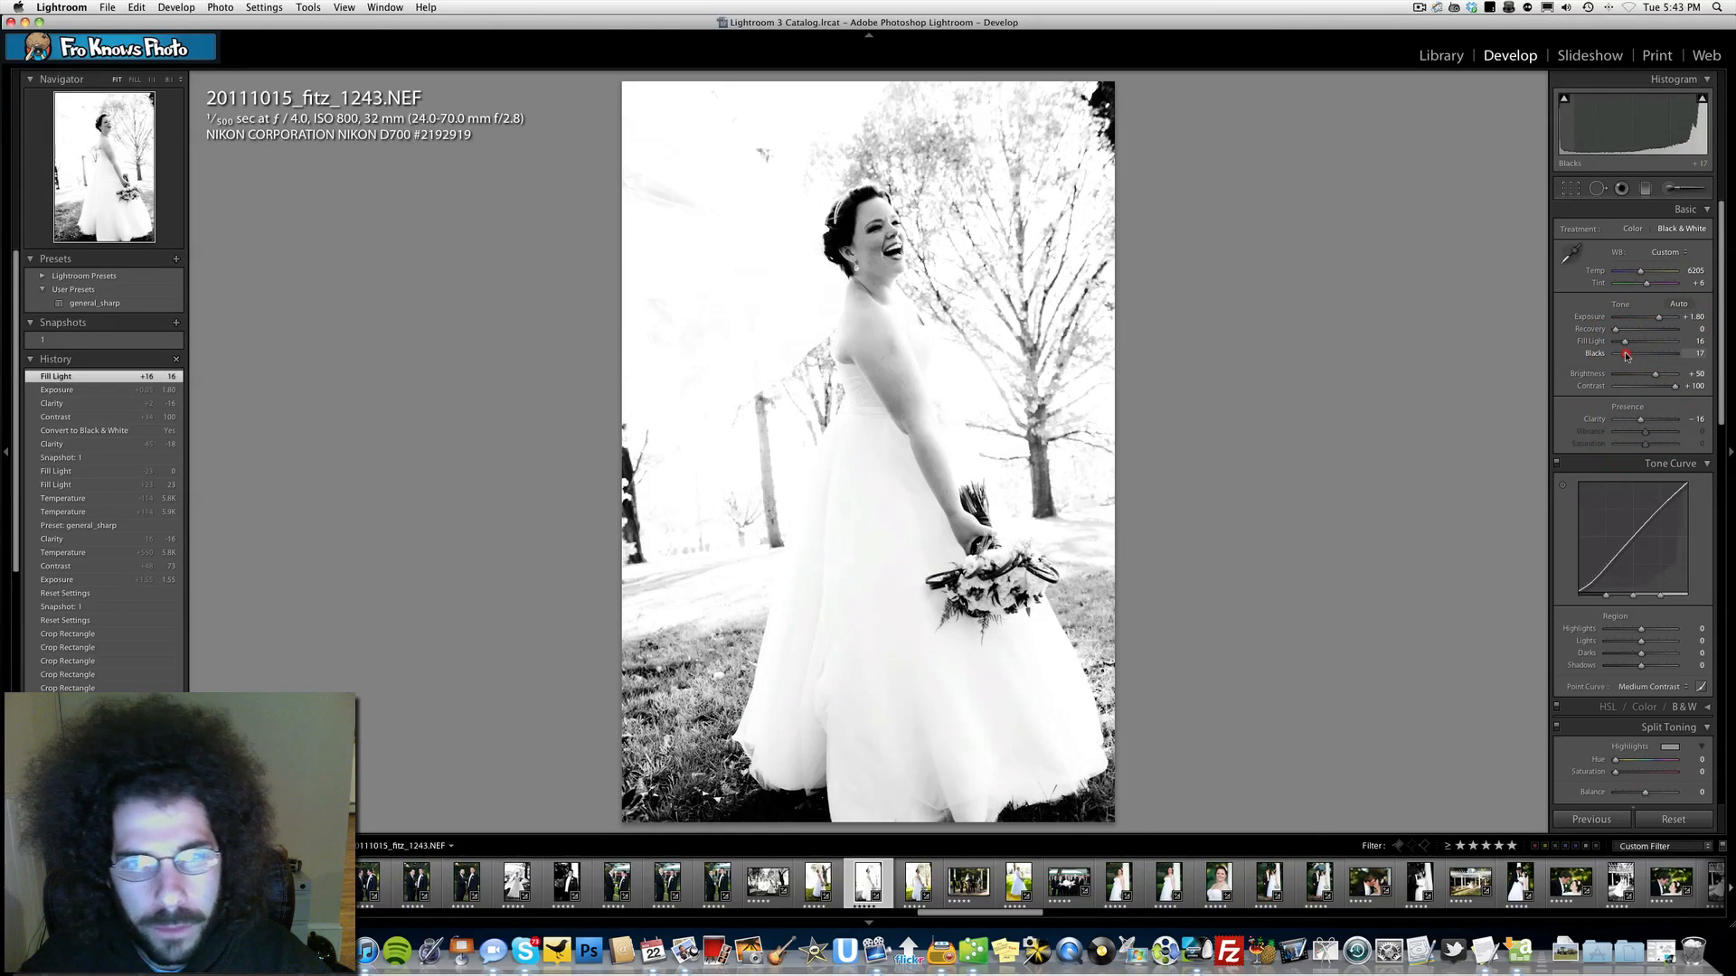
{"action": "key", "text": "super+z"}
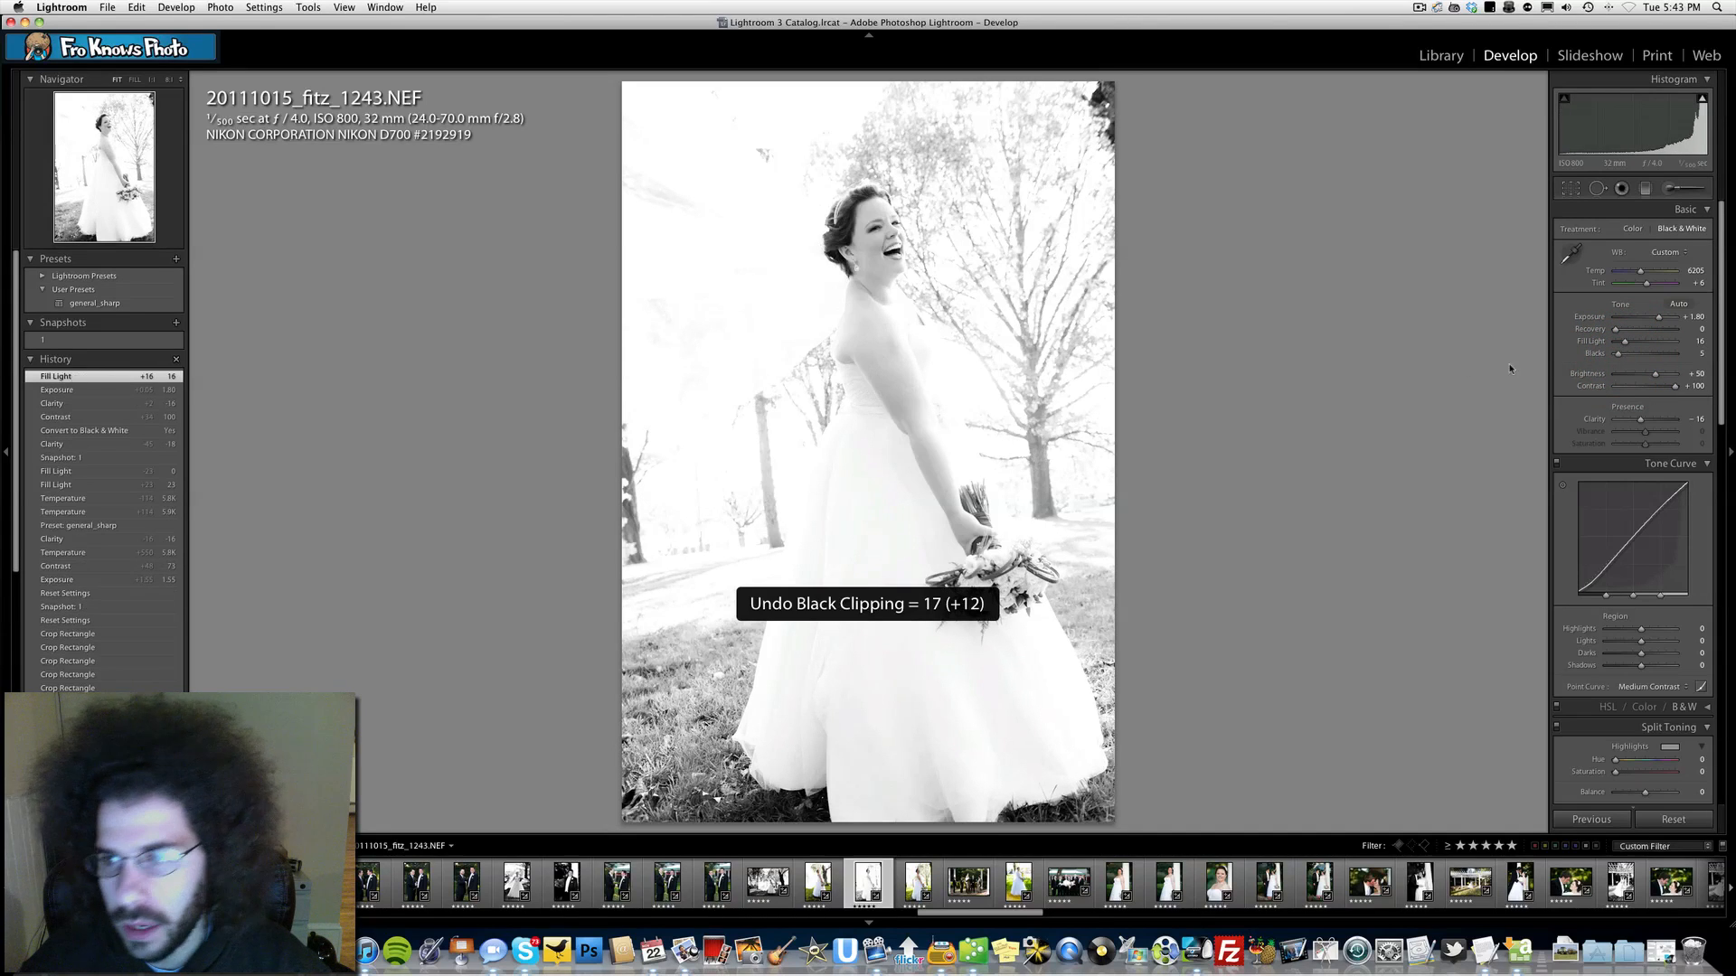
{"action": "left_click_drag", "start_coordinate": [1625, 342], "coordinate": [1565, 356]}
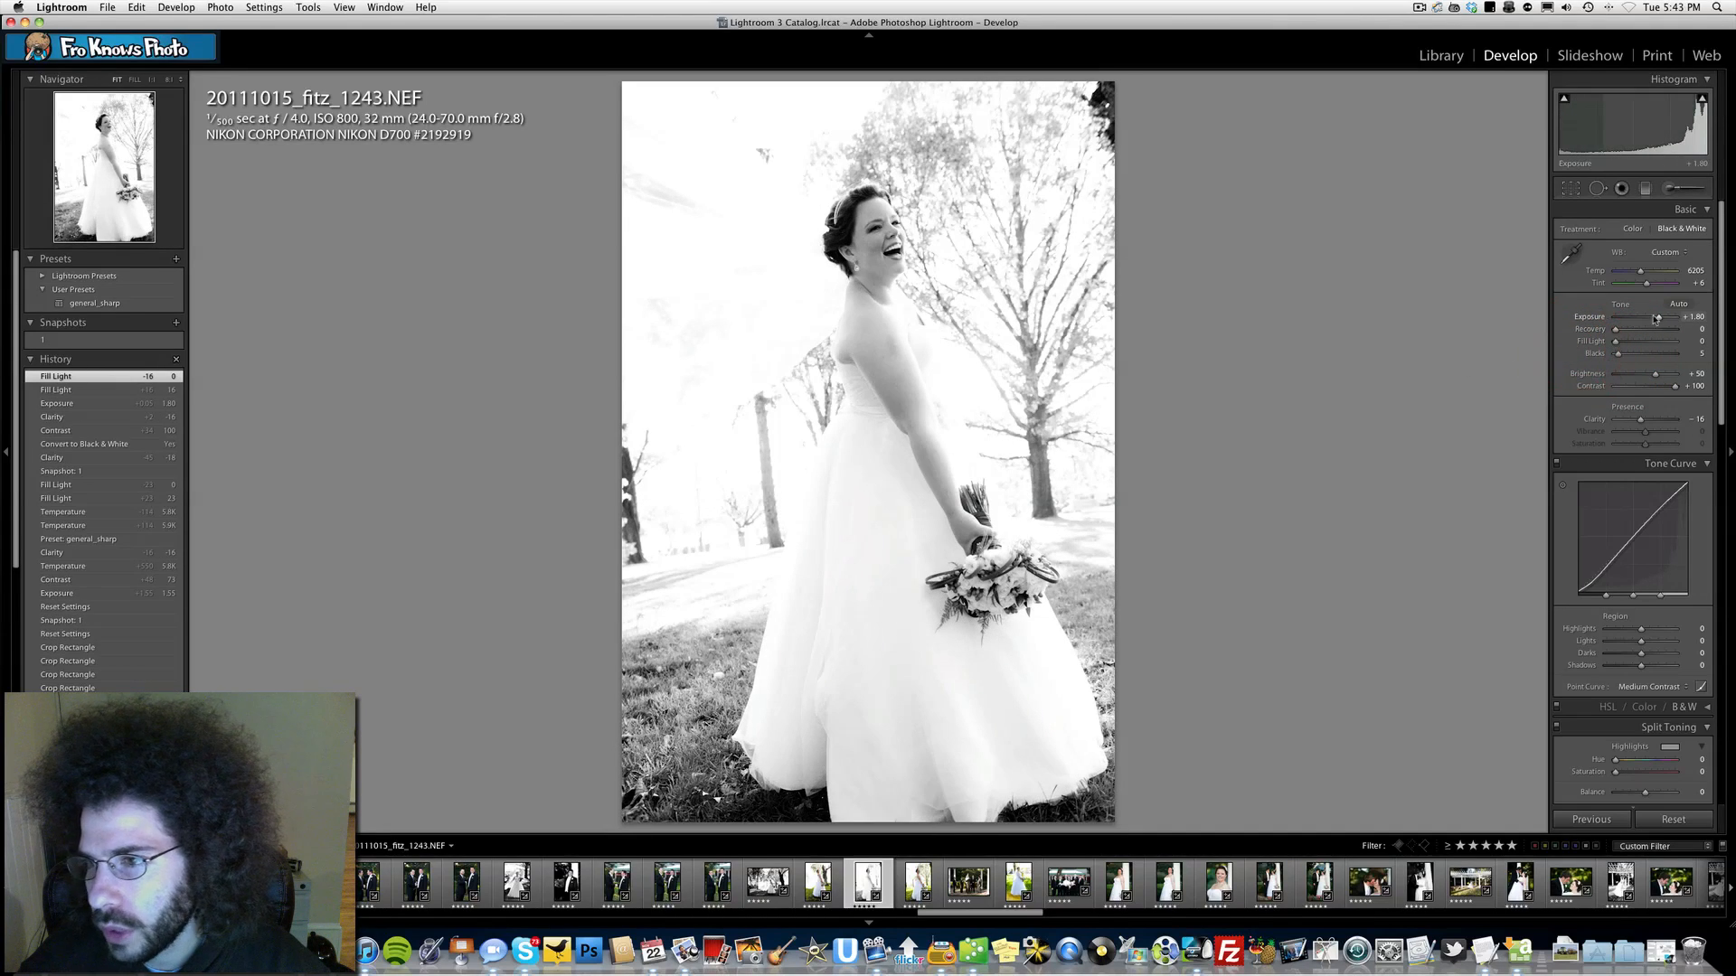
Set exposure to 1.65 and temperature to 7227, check the bride's face at full size, and apply the general_sharp preset.
{"action": "left_click_drag", "start_coordinate": [1657, 319], "coordinate": [1648, 275]}
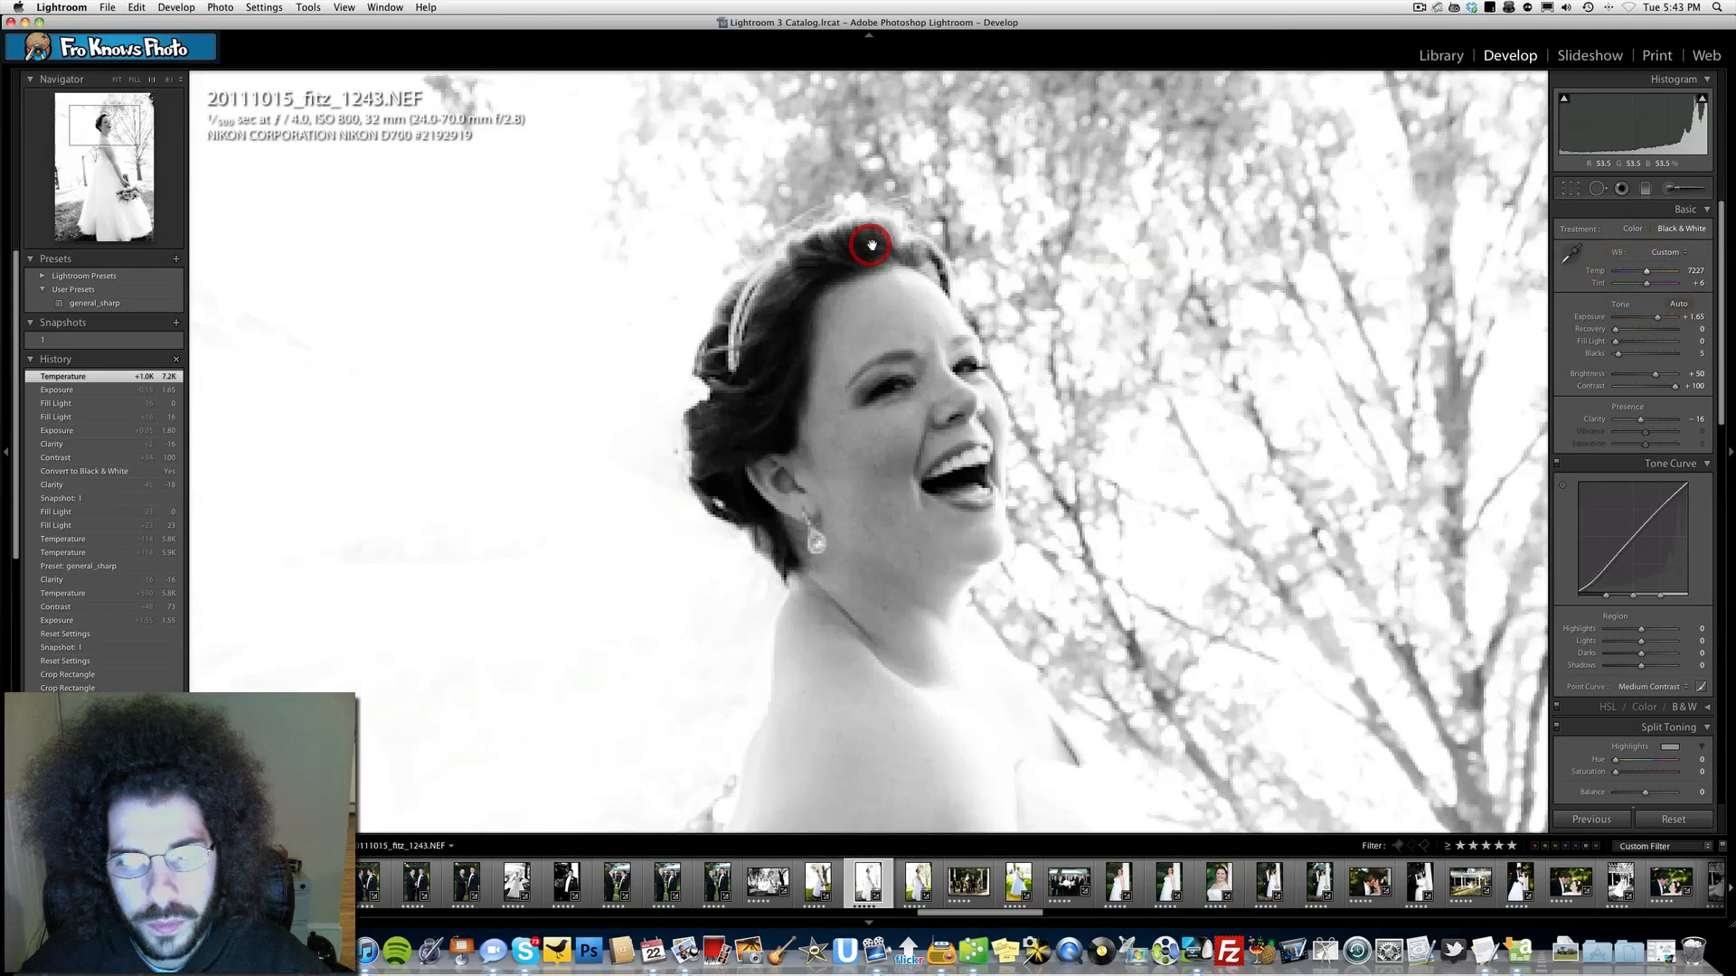
{"action": "left_click", "coordinate": [818, 259]}
{"action": "left_click", "coordinate": [886, 302]}
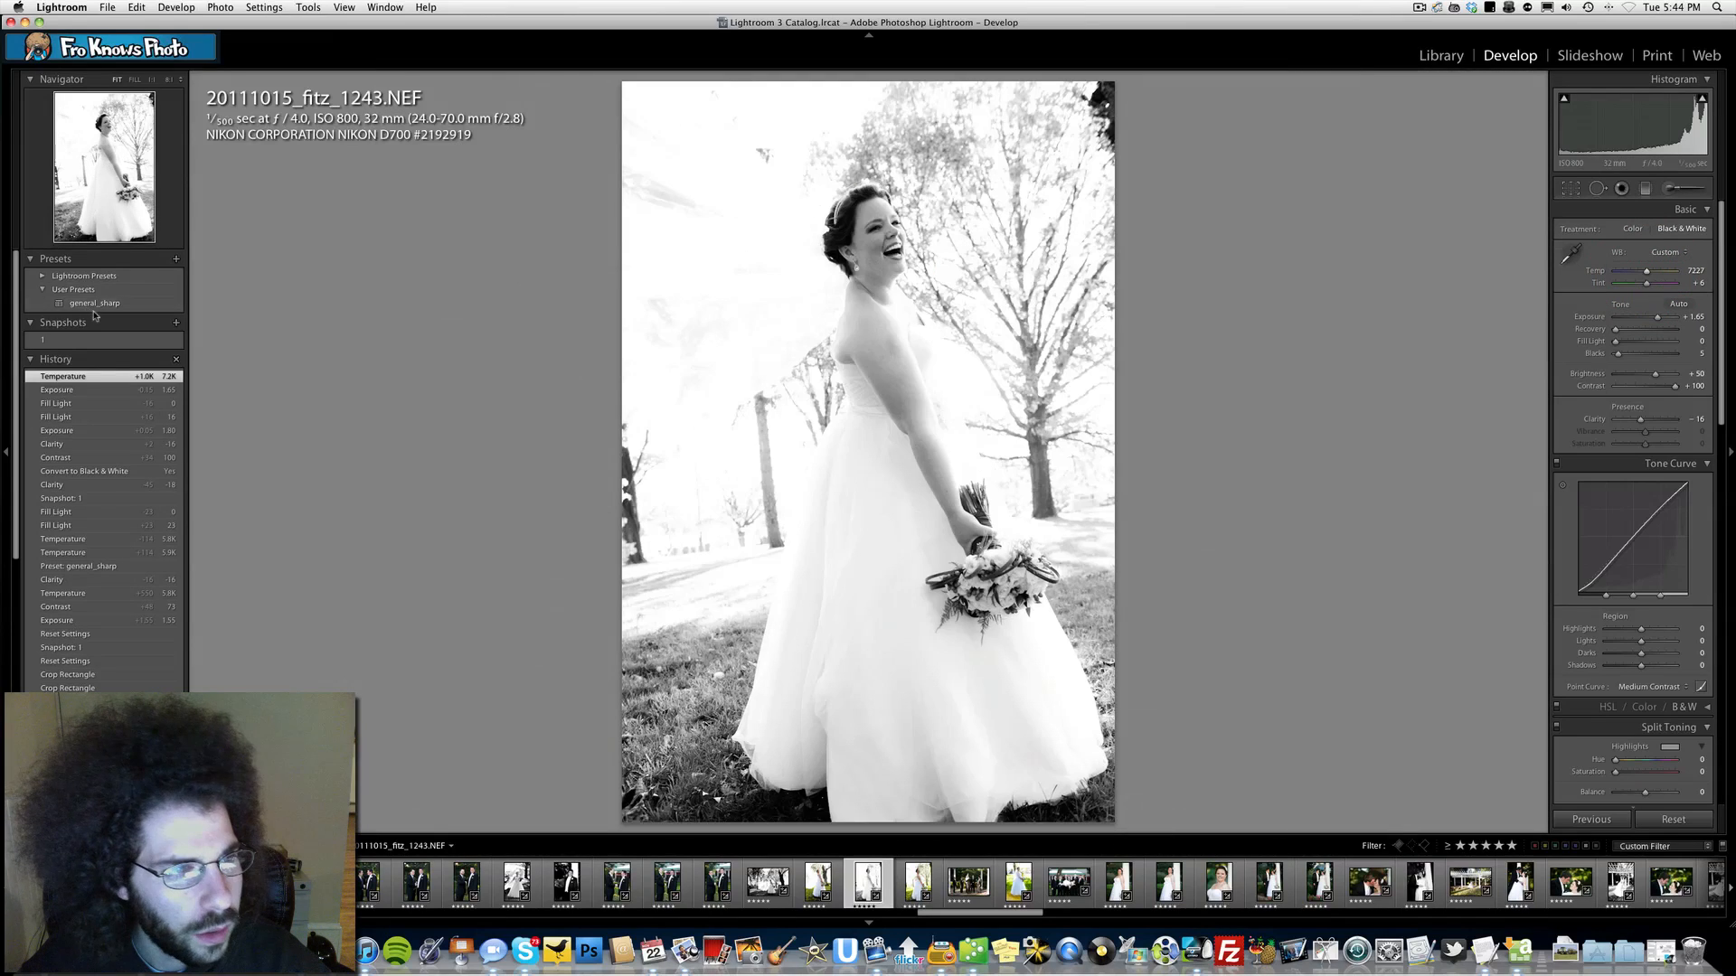
{"action": "left_click", "coordinate": [90, 303]}
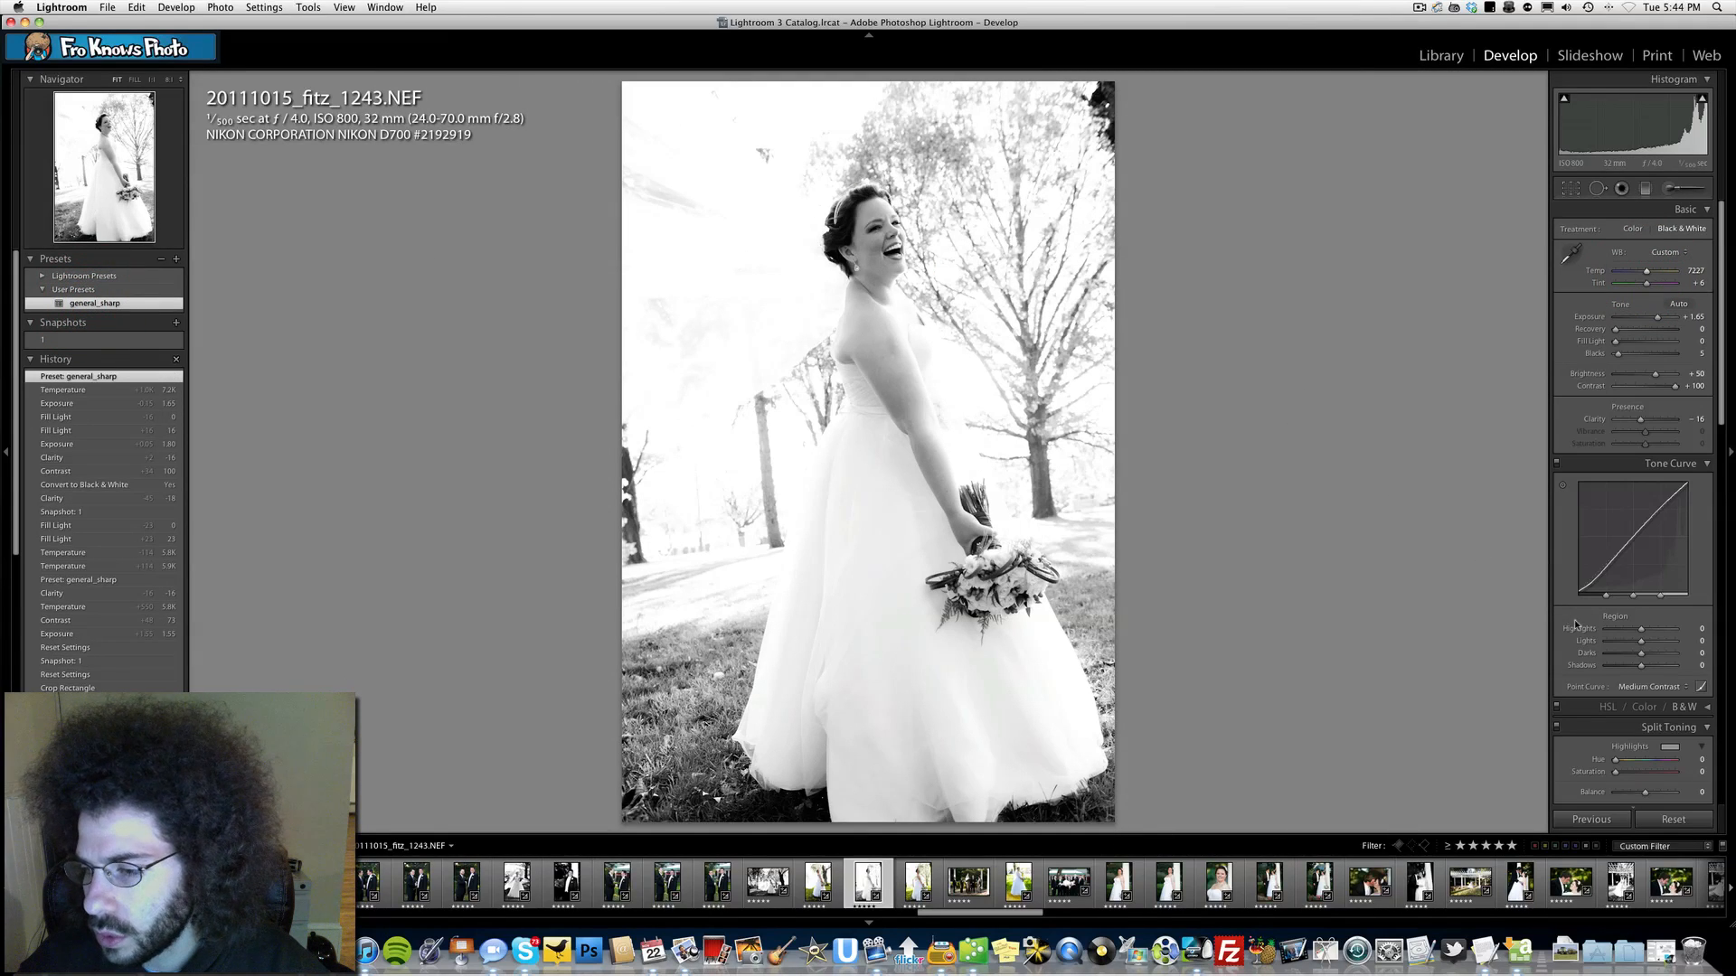
Tint the split toning highlights purple with hue 279 and saturation 29.
{"action": "left_click", "coordinate": [1670, 746]}
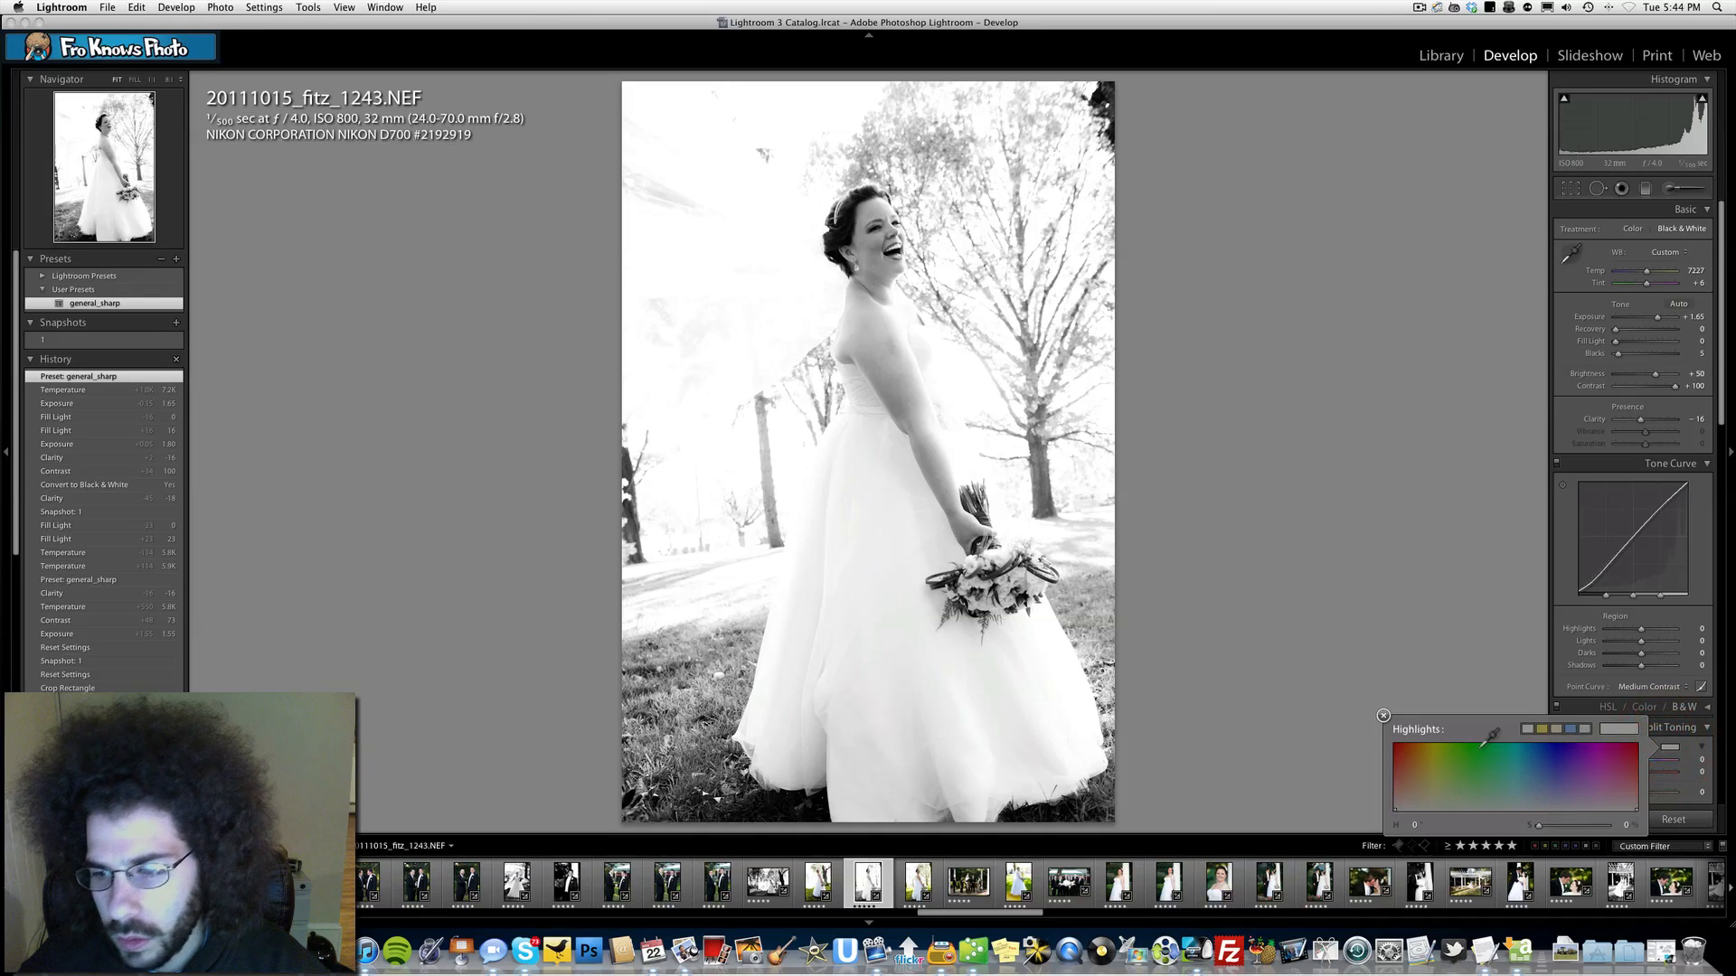
{"action": "left_click_drag", "start_coordinate": [1490, 755], "coordinate": [1582, 791]}
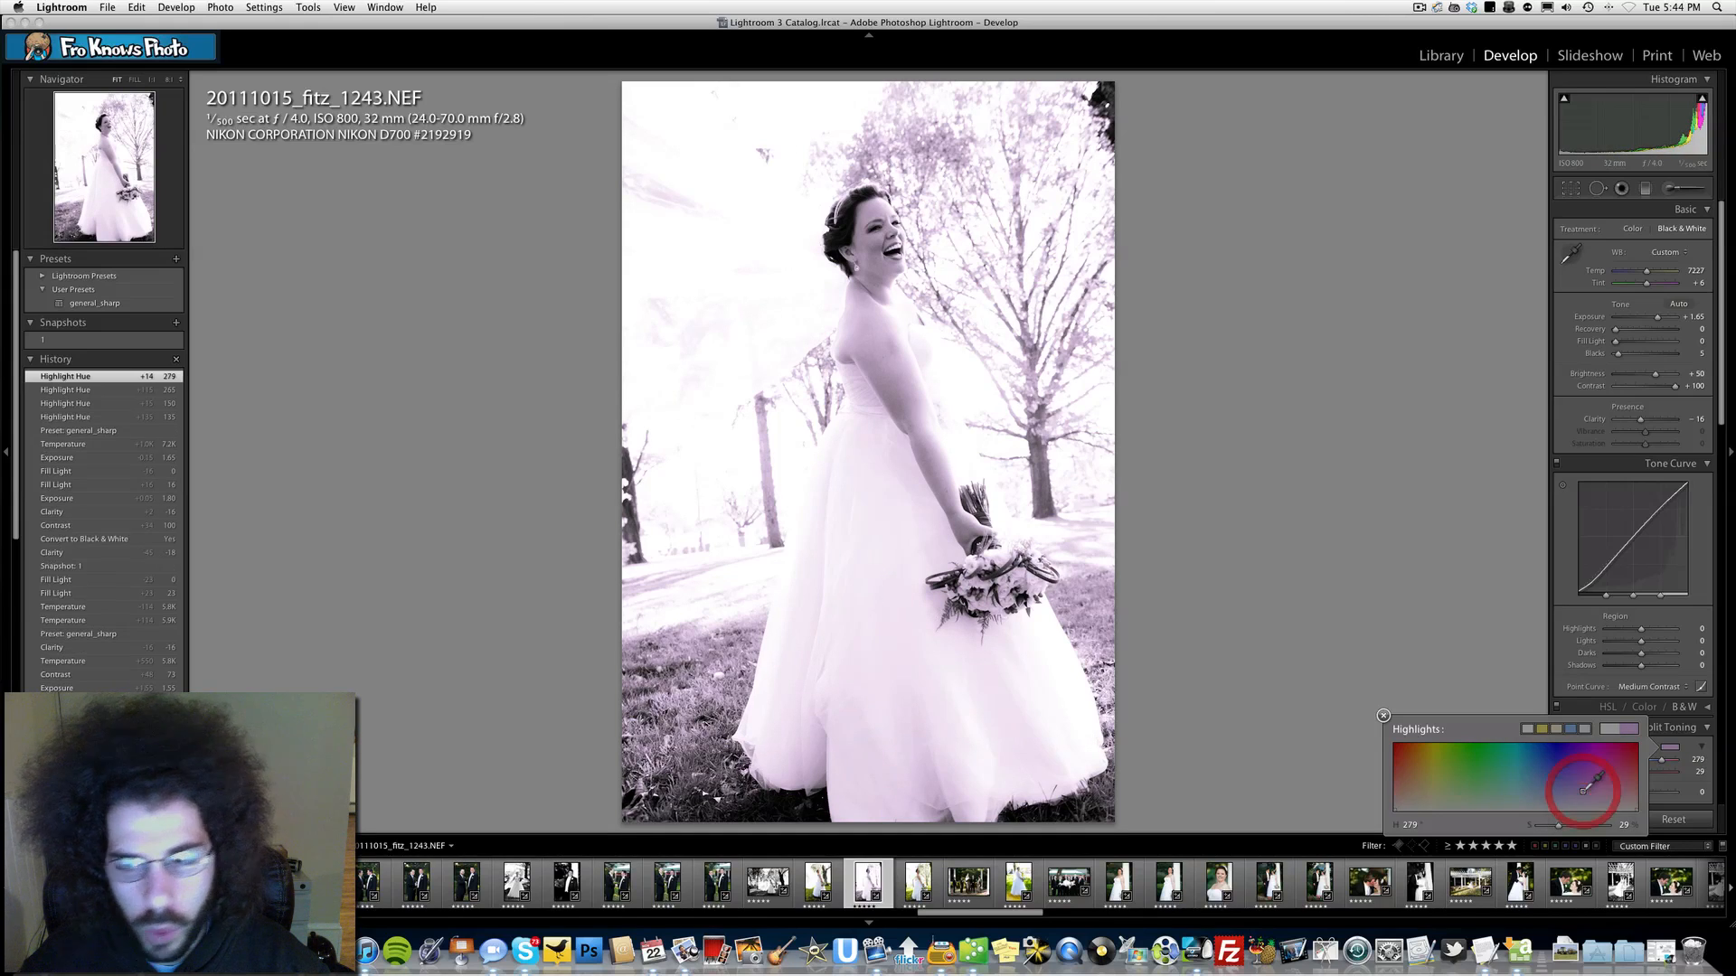
{"action": "left_click", "coordinate": [1383, 716]}
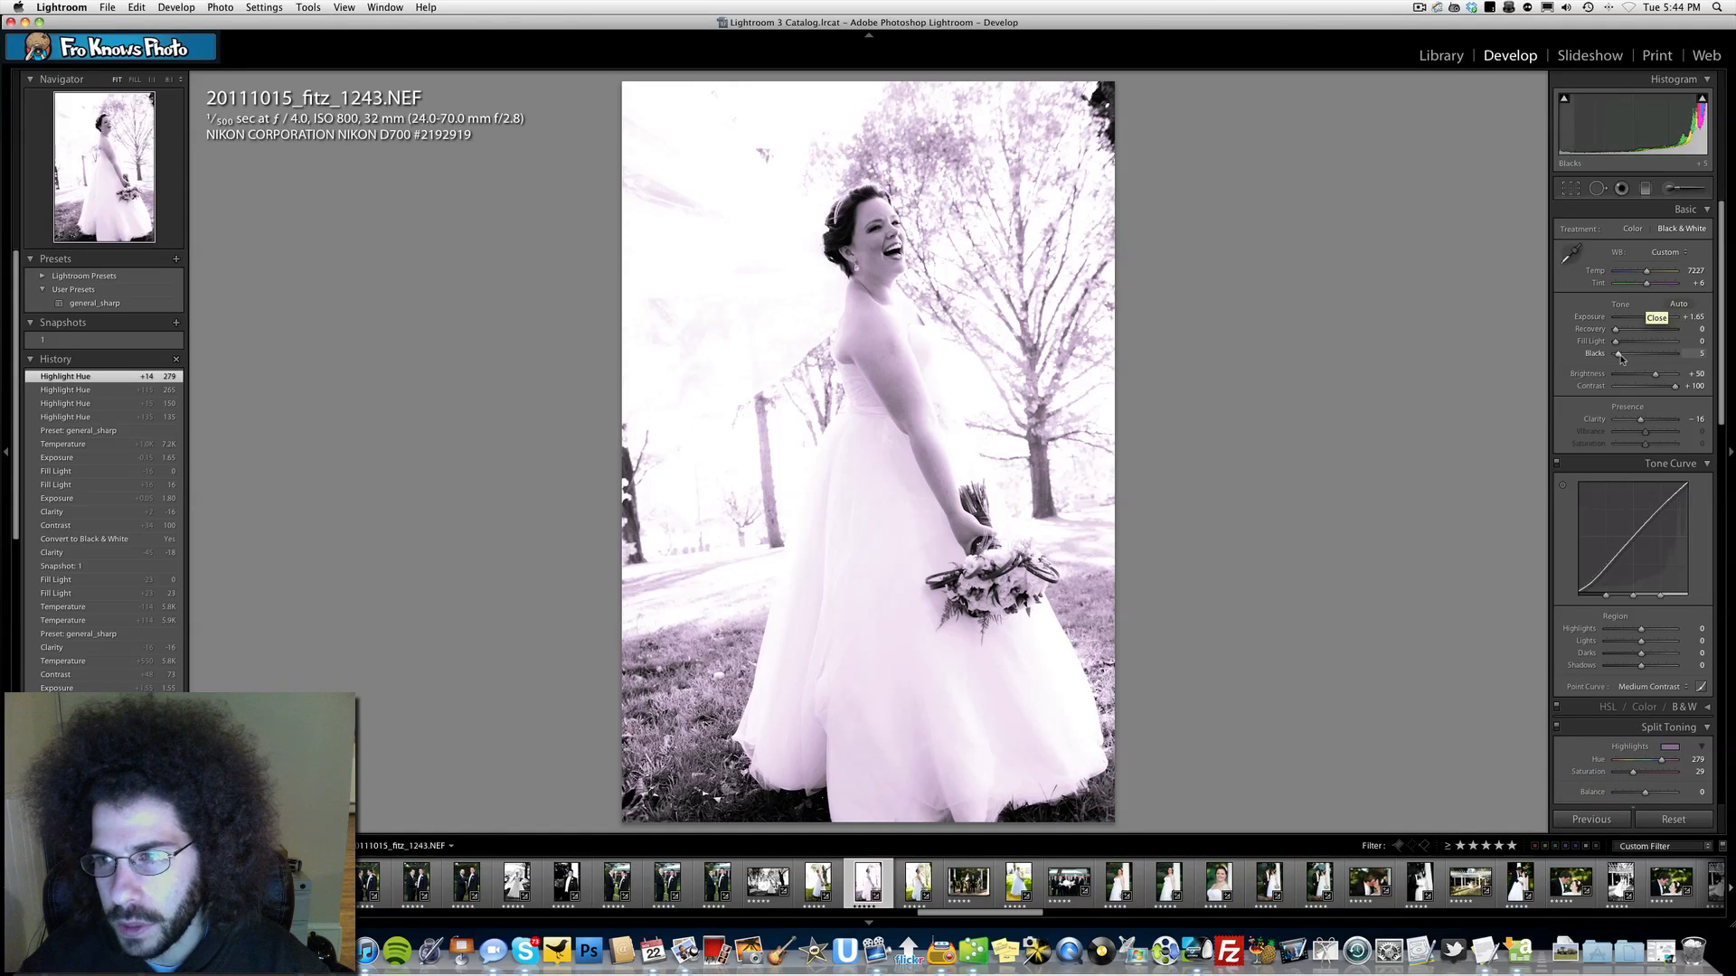
Set blacks to 9, fill light to 15 and clarity to -20, reapply the general_sharp preset and check the bride's face up close.
{"action": "left_click_drag", "start_coordinate": [1619, 355], "coordinate": [1624, 344]}
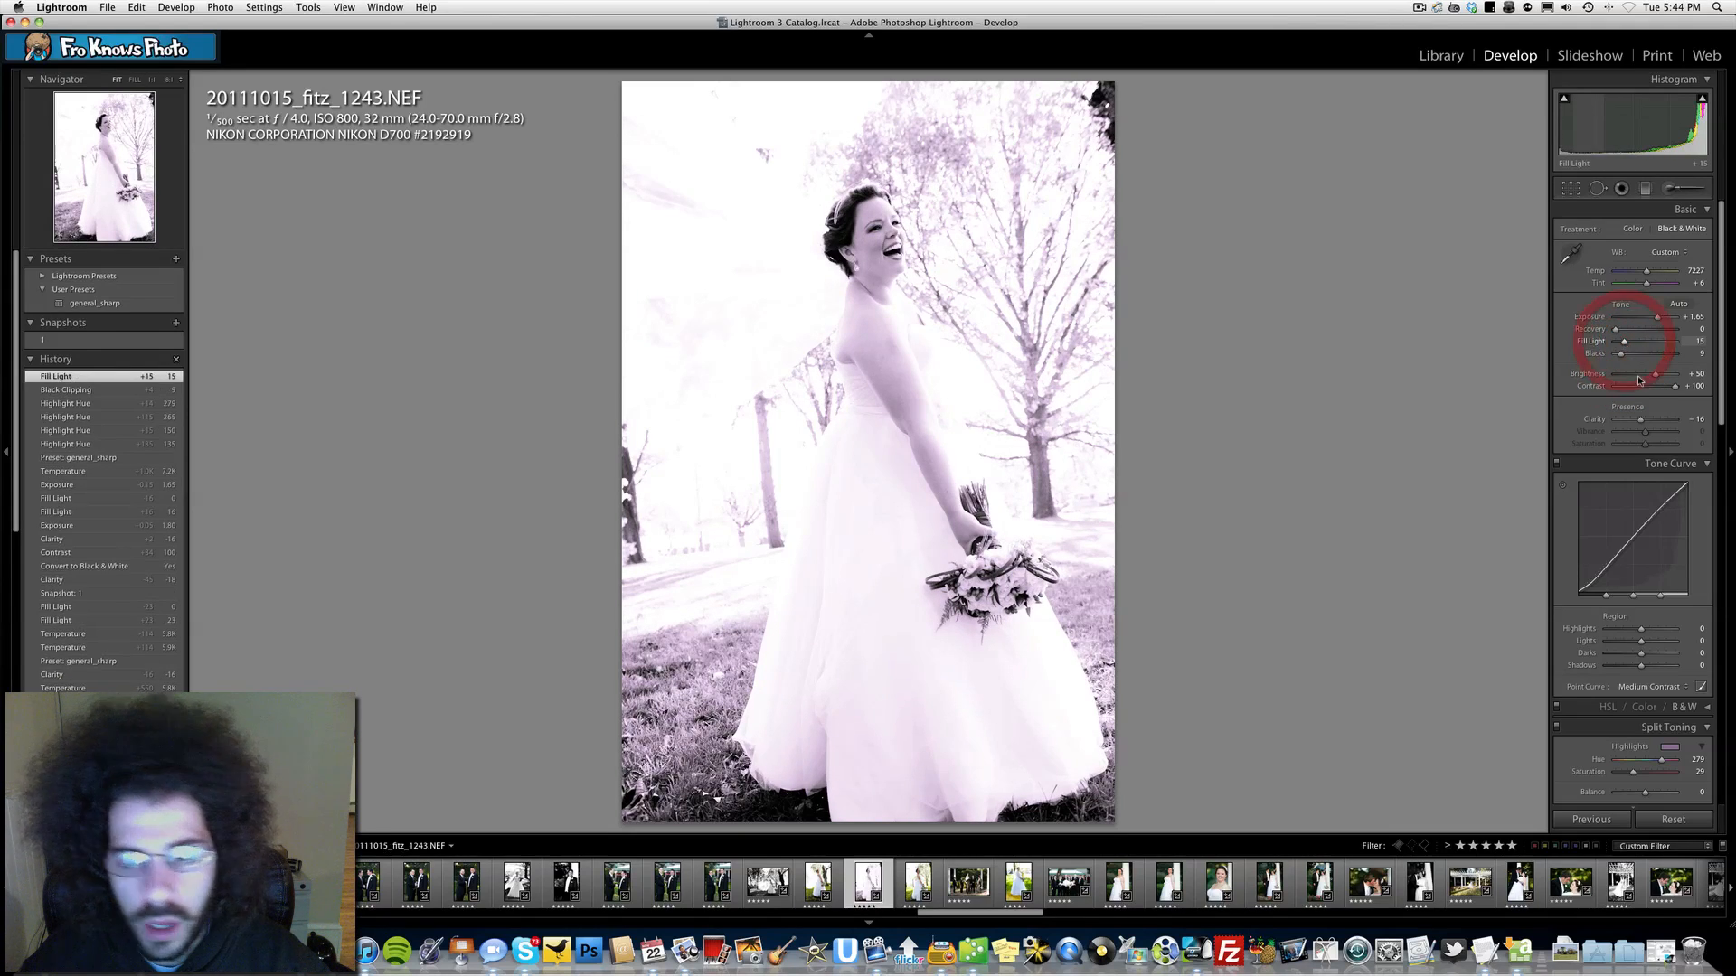
{"action": "mouse_move", "coordinate": [1641, 422]}
{"action": "left_mouse_down"}
{"action": "mouse_move", "coordinate": [1658, 422]}
{"action": "mouse_move", "coordinate": [1641, 422]}
{"action": "left_mouse_up"}
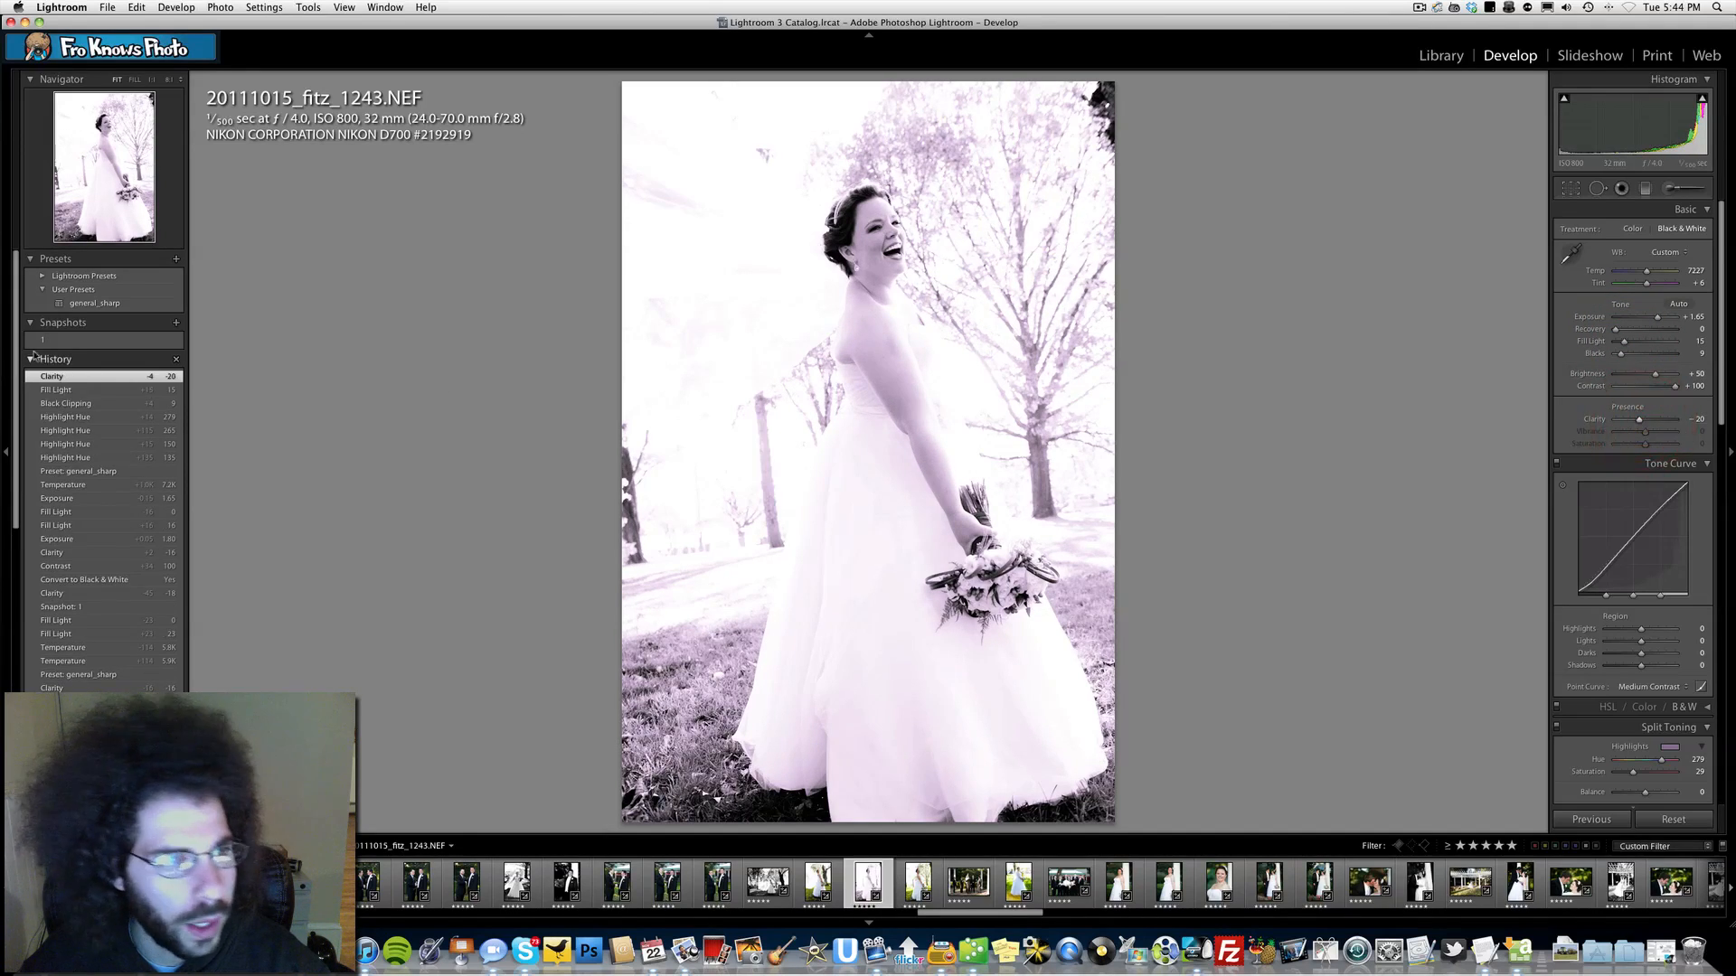
{"action": "left_click", "coordinate": [90, 302]}
{"action": "left_click", "coordinate": [852, 243]}
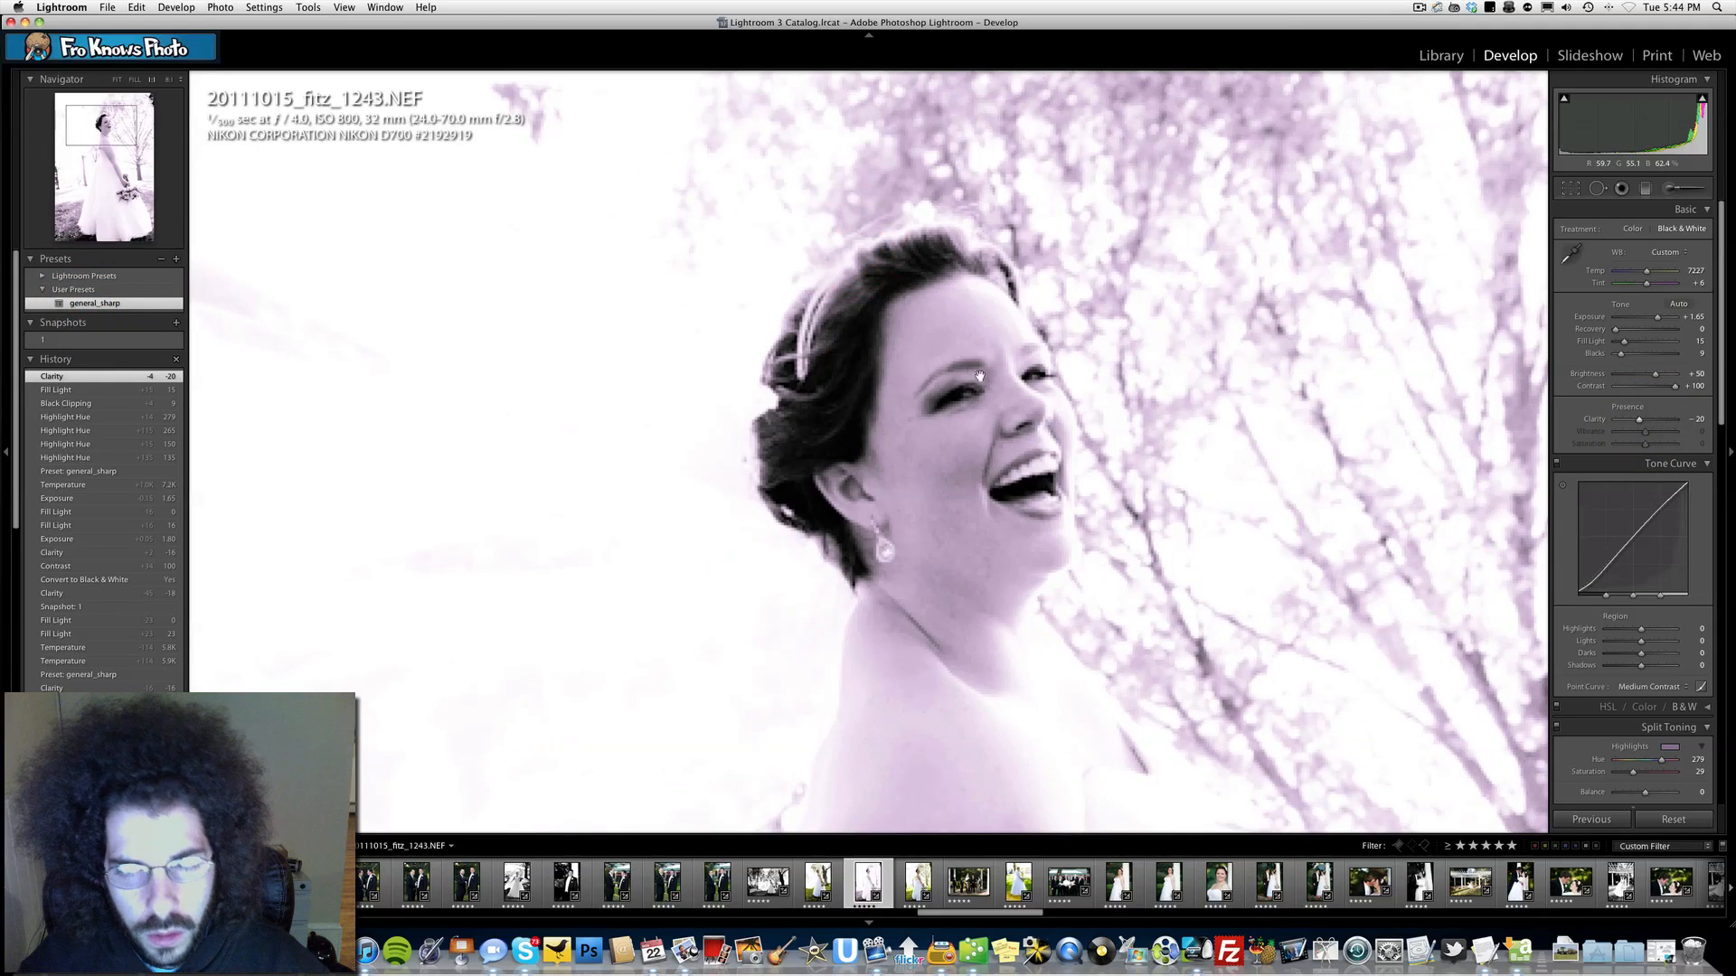
{"action": "left_click", "coordinate": [902, 342]}
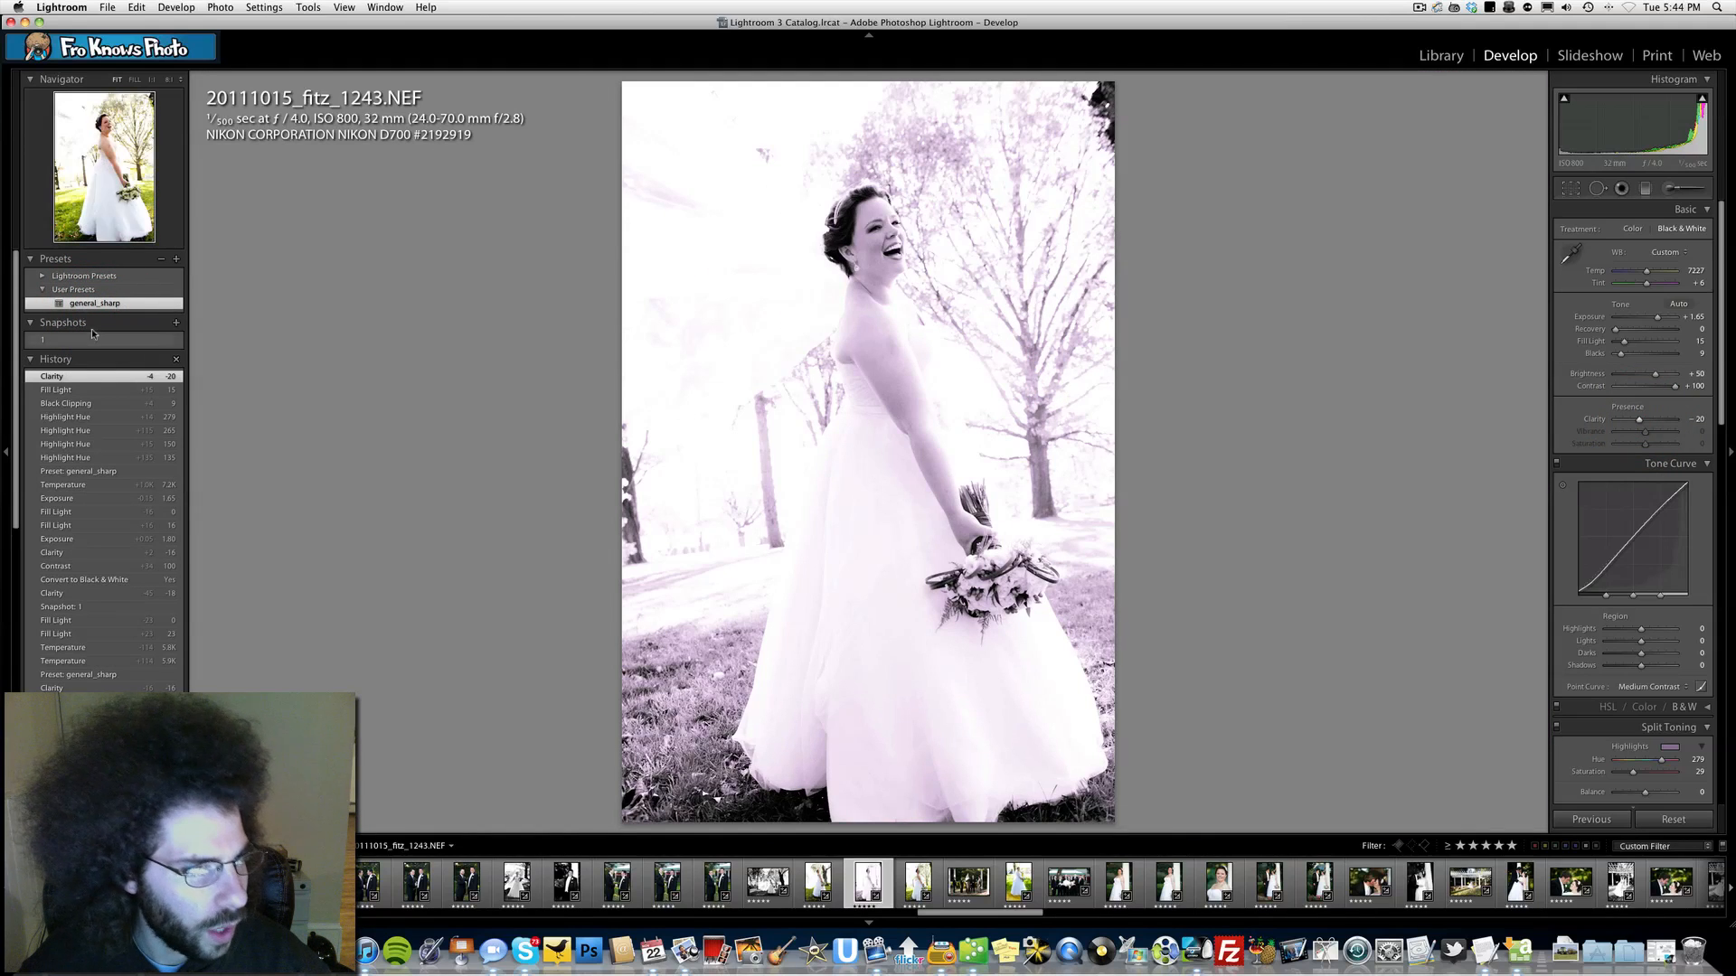
Save the toned version as a snapshot named purple and compare it with snapshot 1.
{"action": "left_click", "coordinate": [177, 322]}
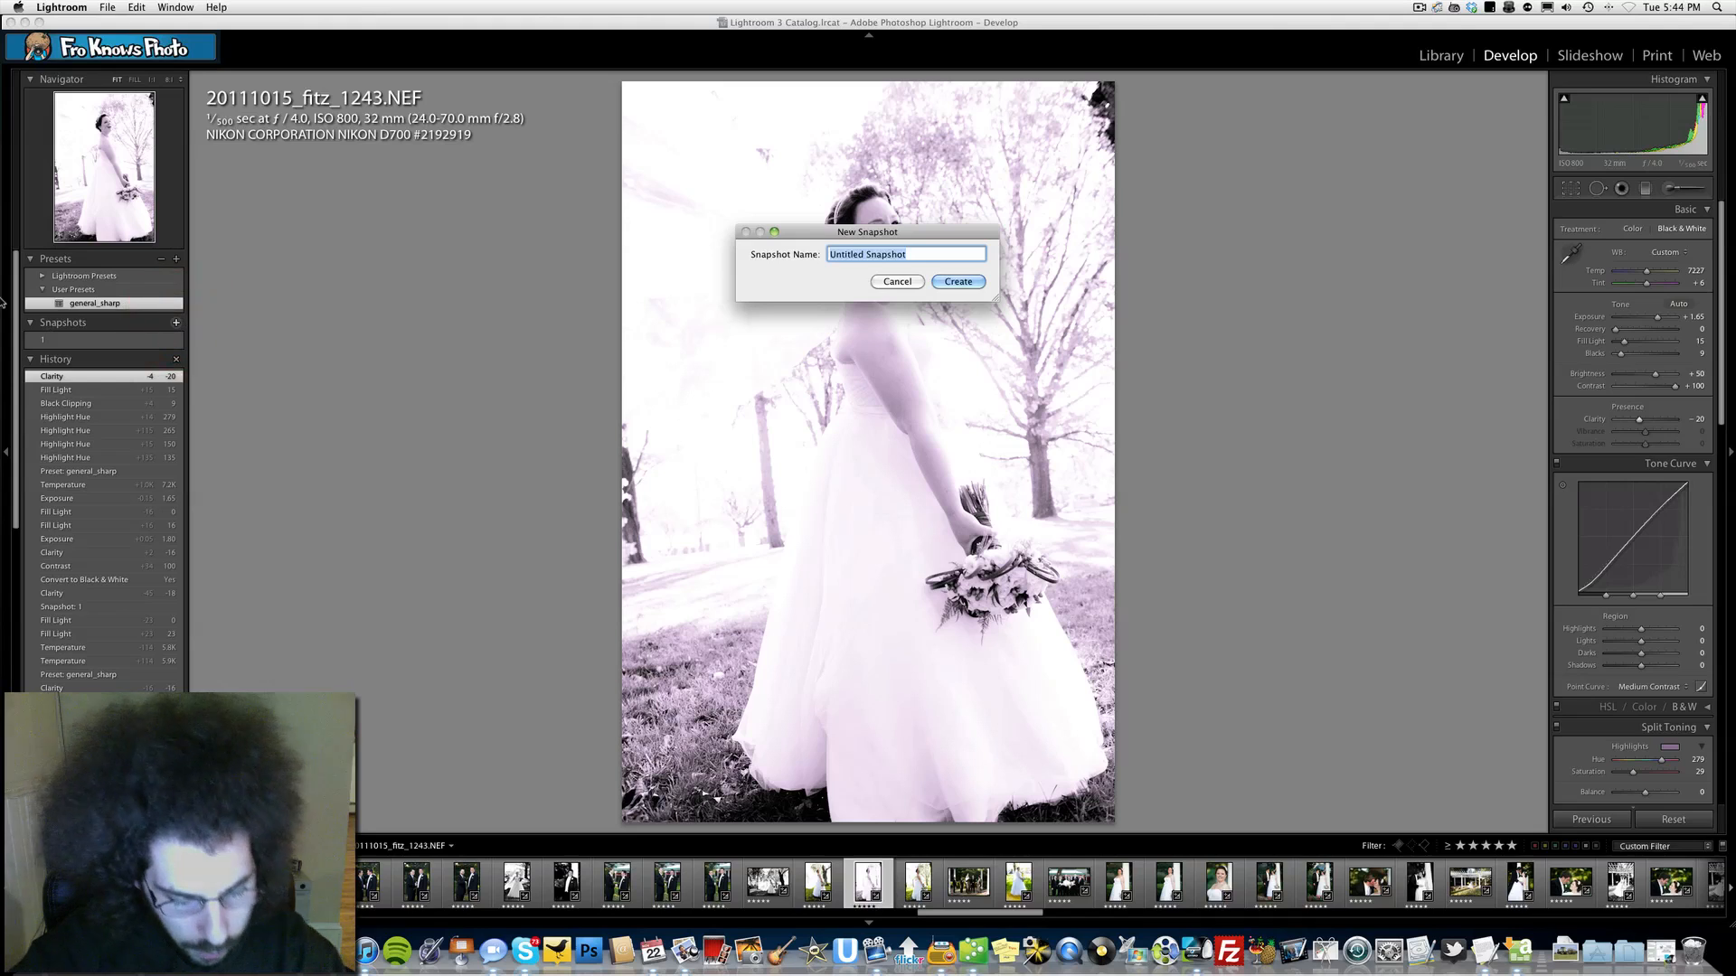
{"action": "type", "text": "pur"}
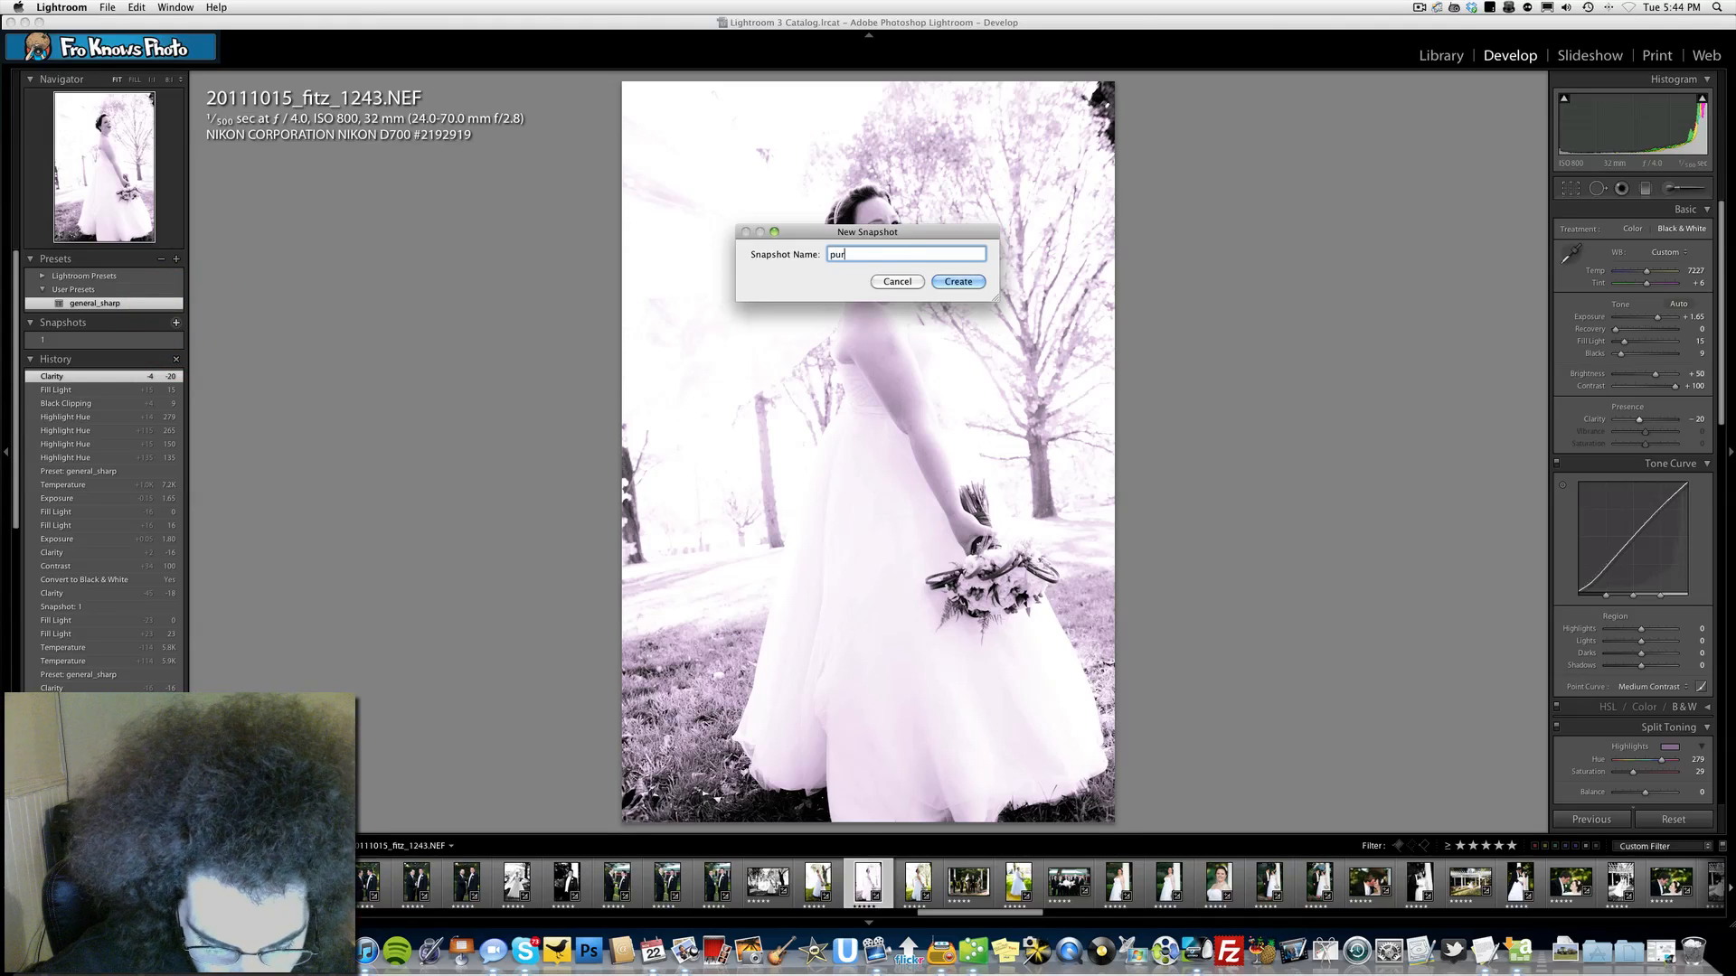
{"action": "type", "text": "ple"}
{"action": "key", "text": "Return"}
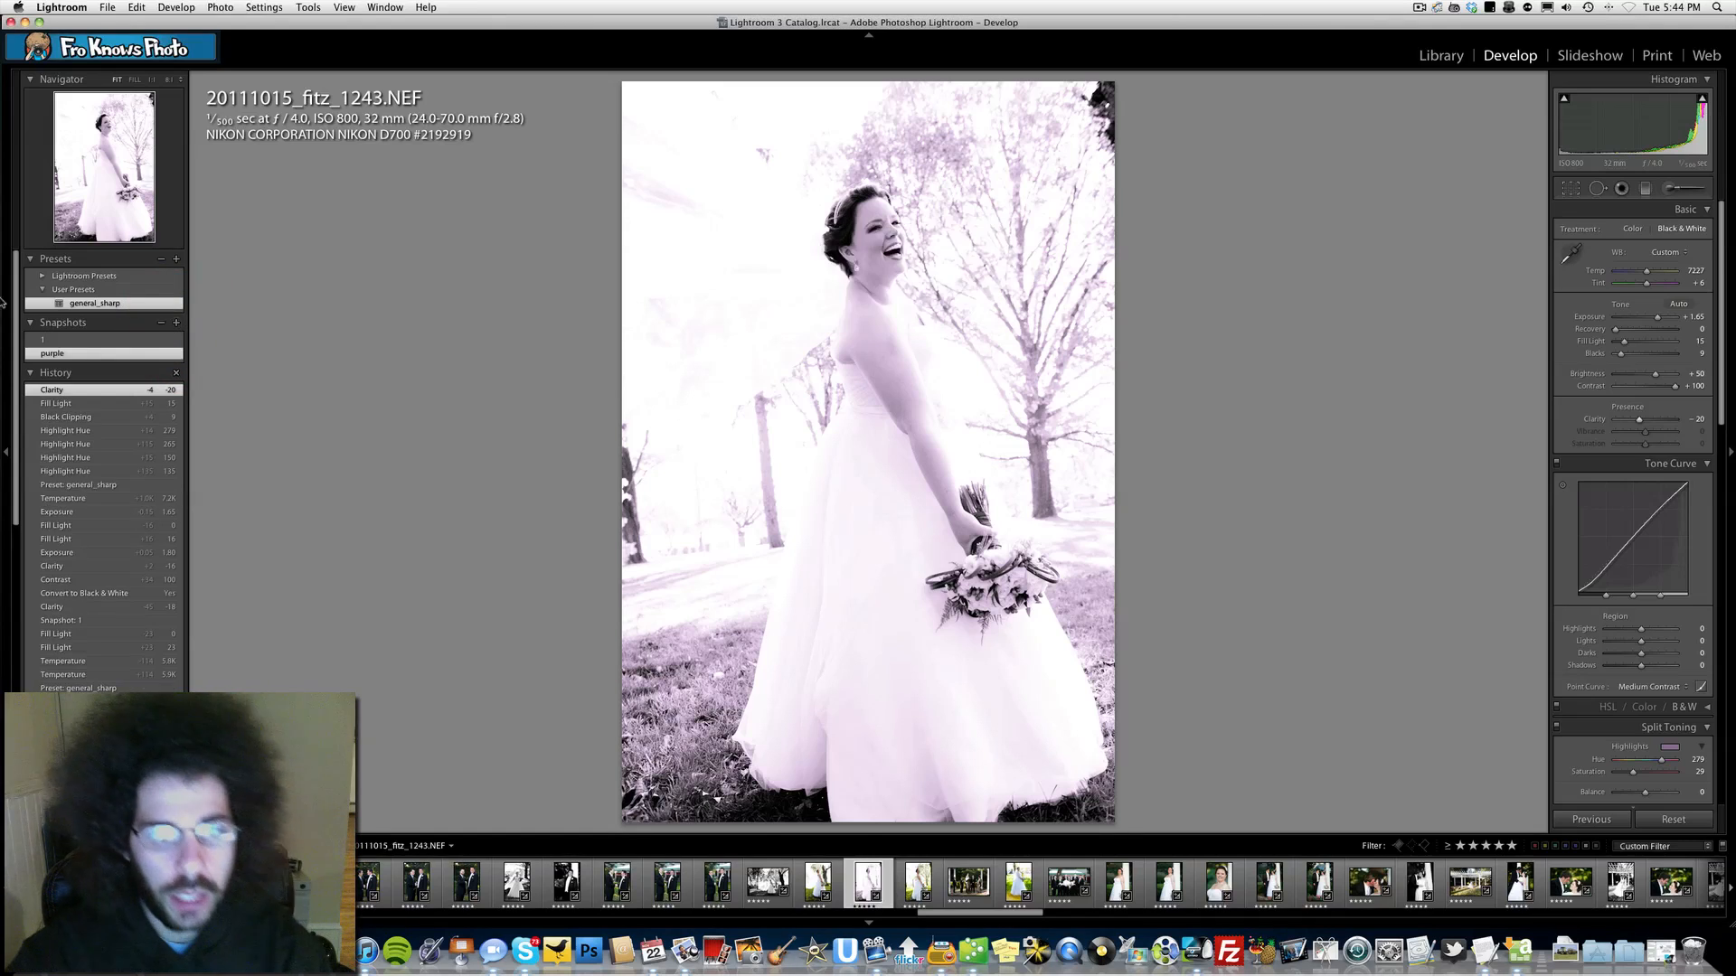
{"action": "left_click", "coordinate": [90, 339]}
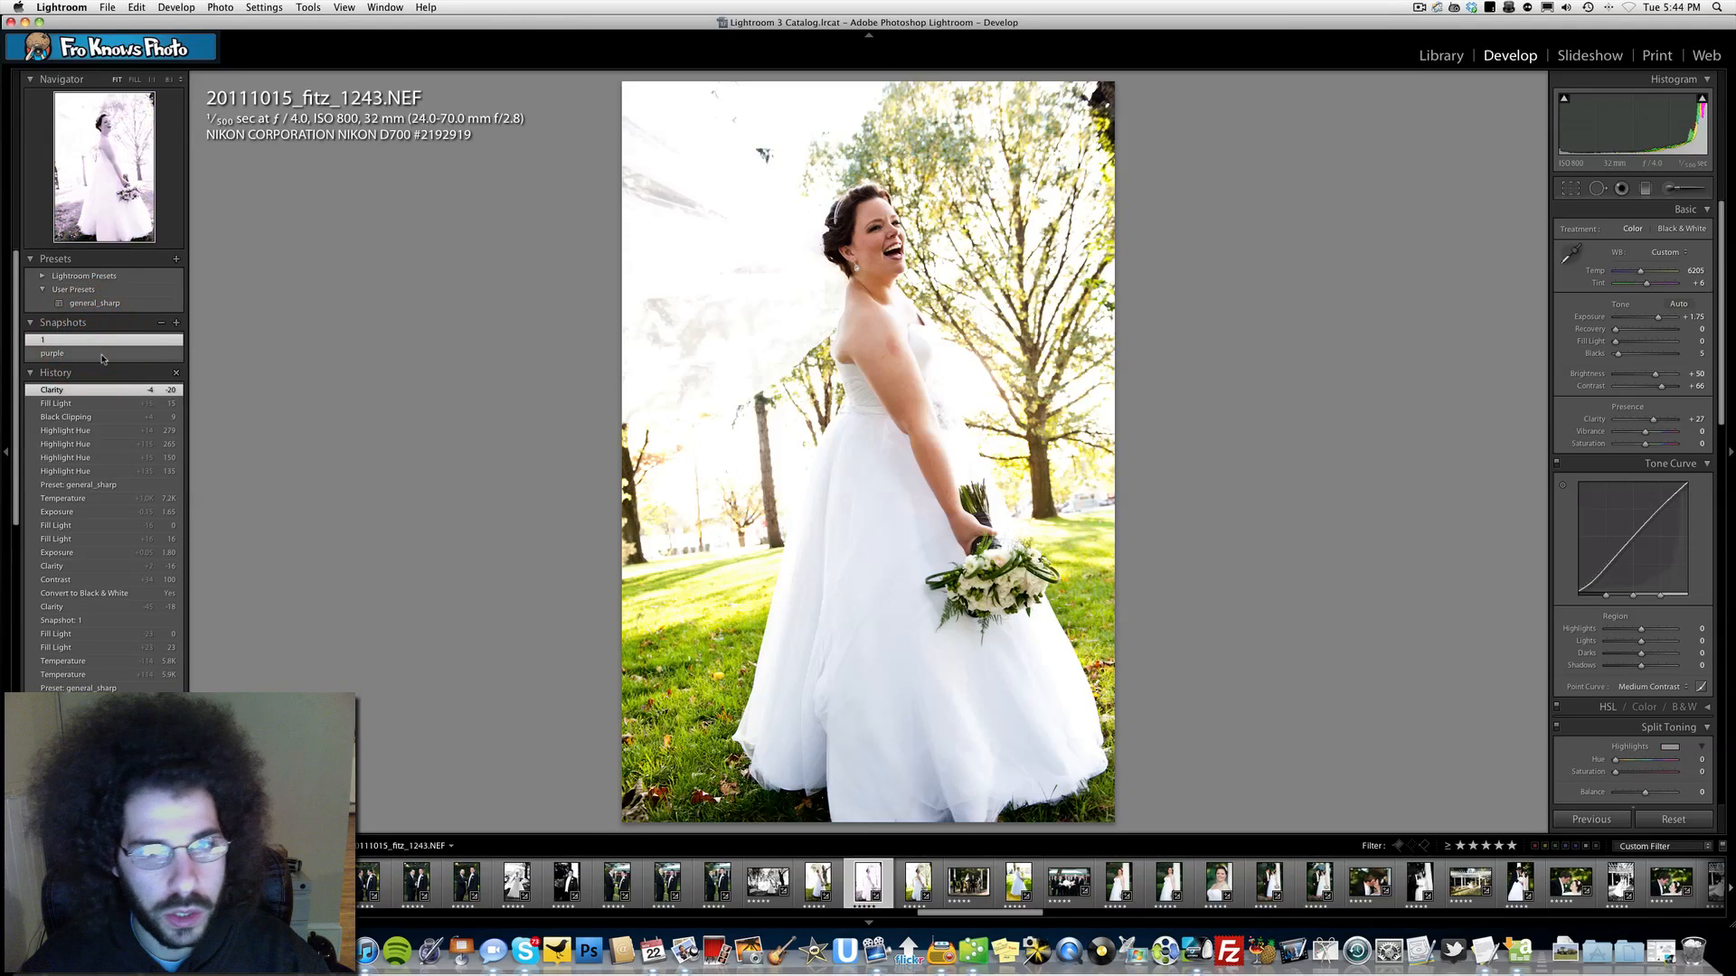
{"action": "left_click", "coordinate": [103, 356]}
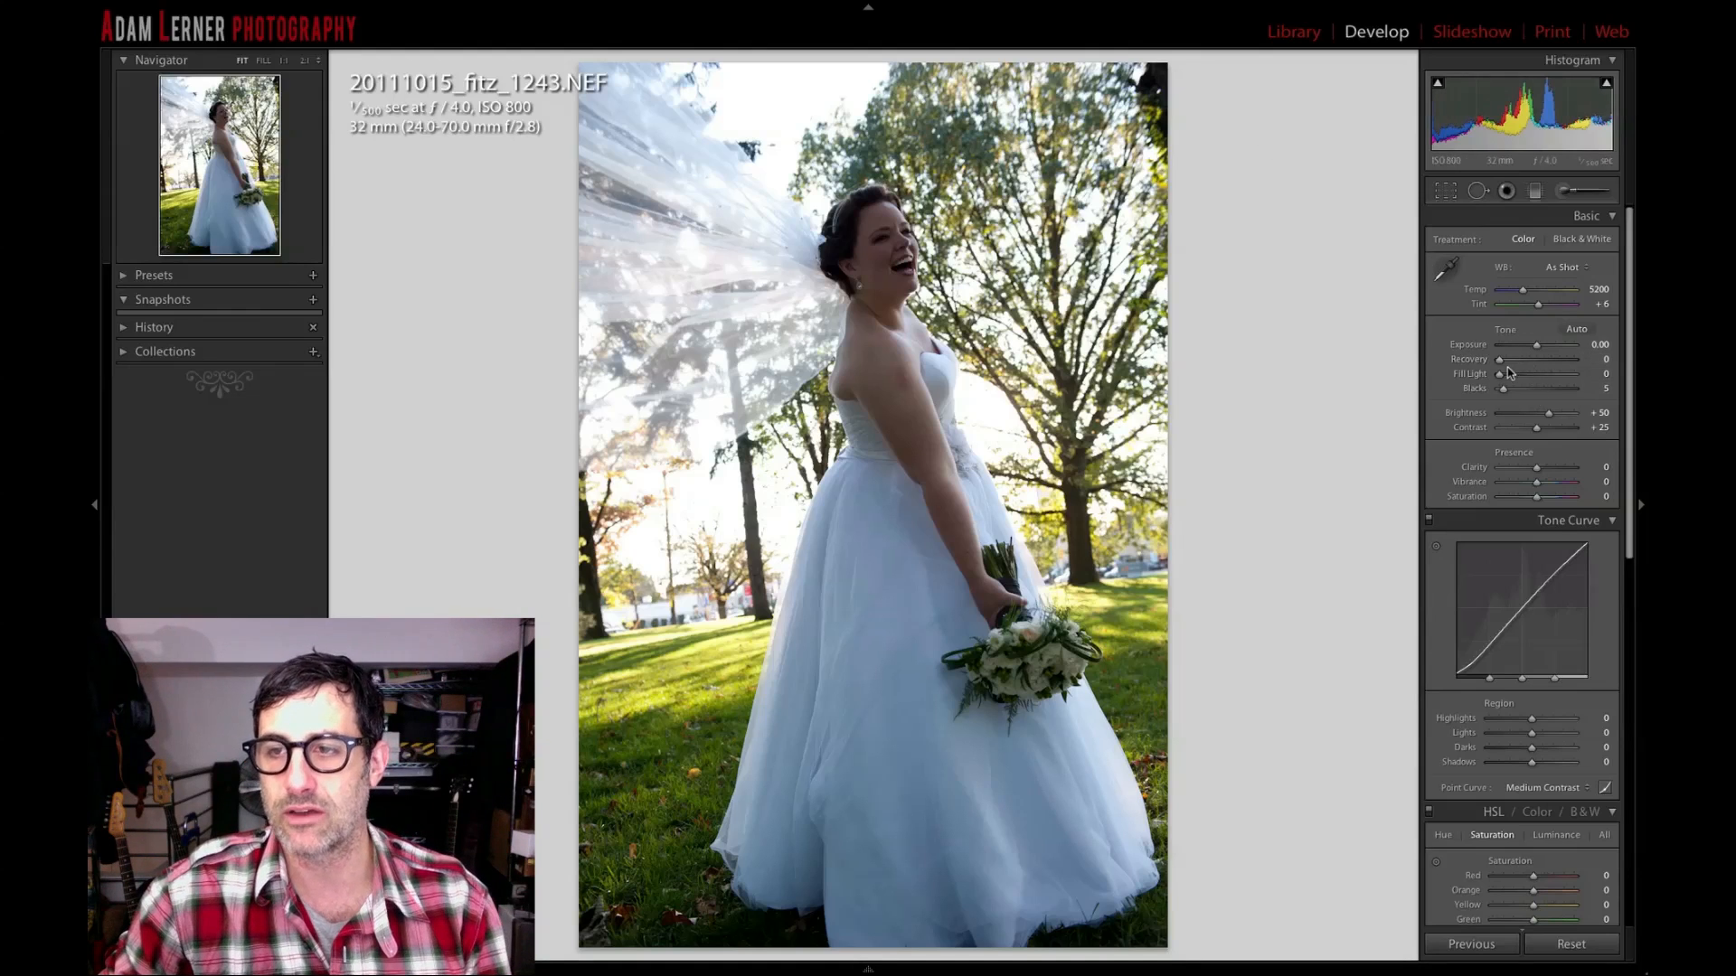
Raise the fill light to 53 on the unedited color portrait.
{"action": "left_click", "coordinate": [1538, 346], "text": "alt"}
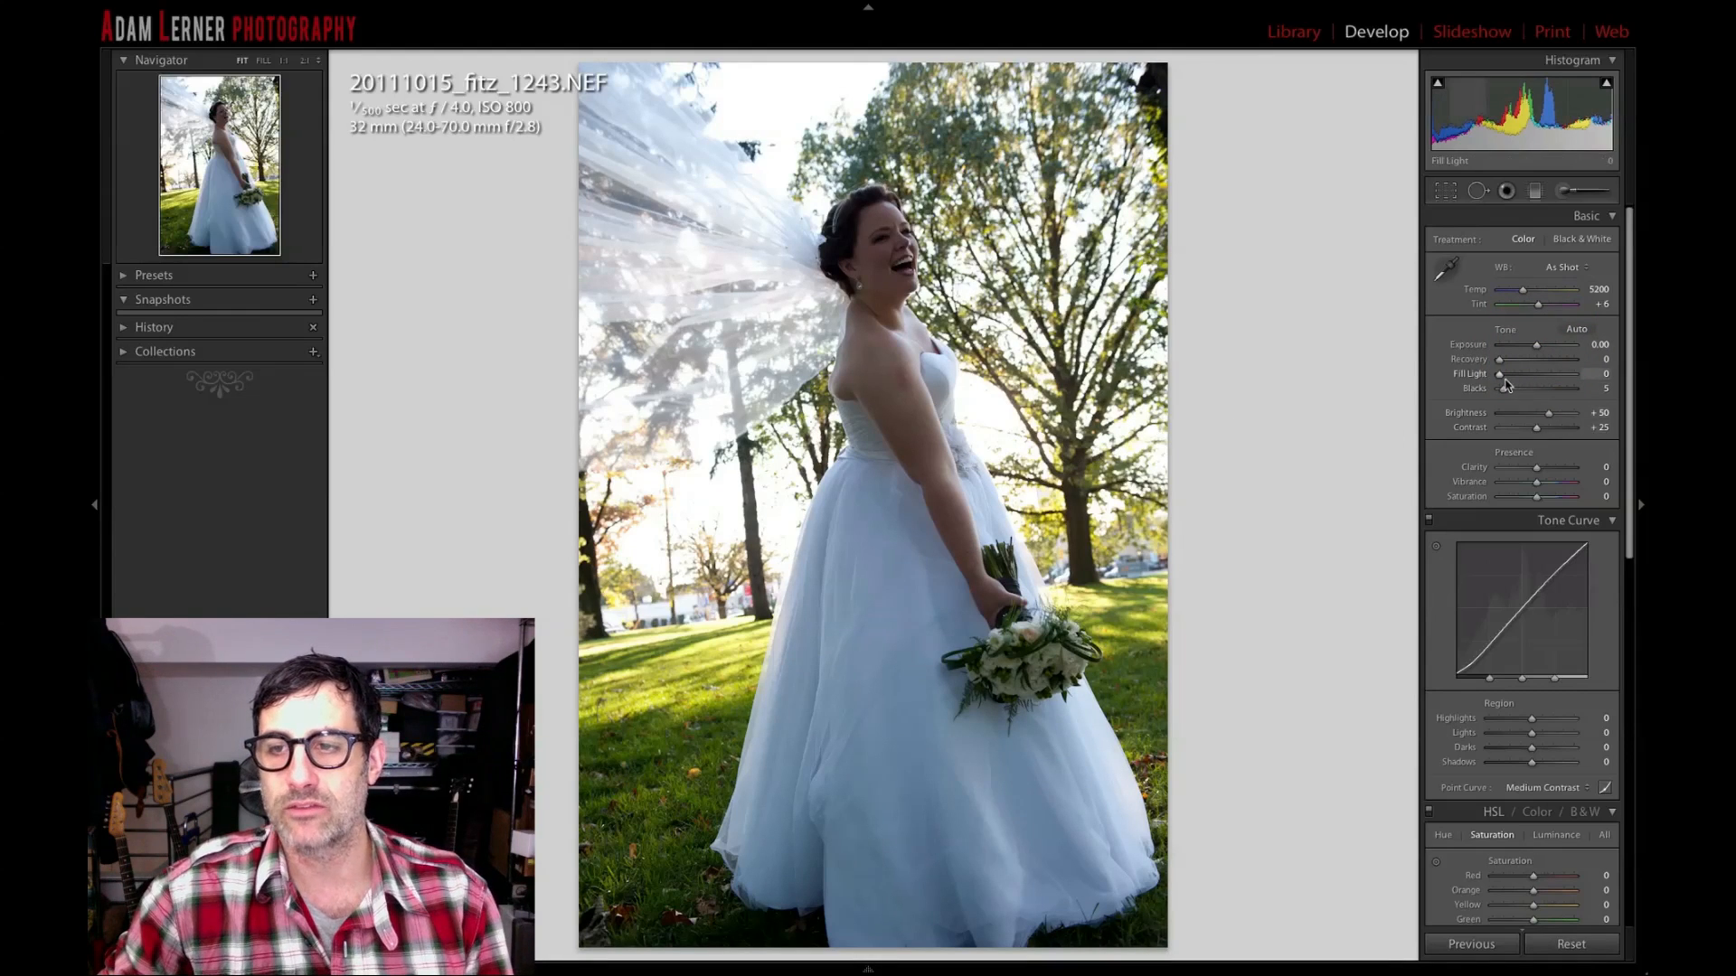
{"action": "left_click_drag", "start_coordinate": [1499, 380], "coordinate": [1540, 378]}
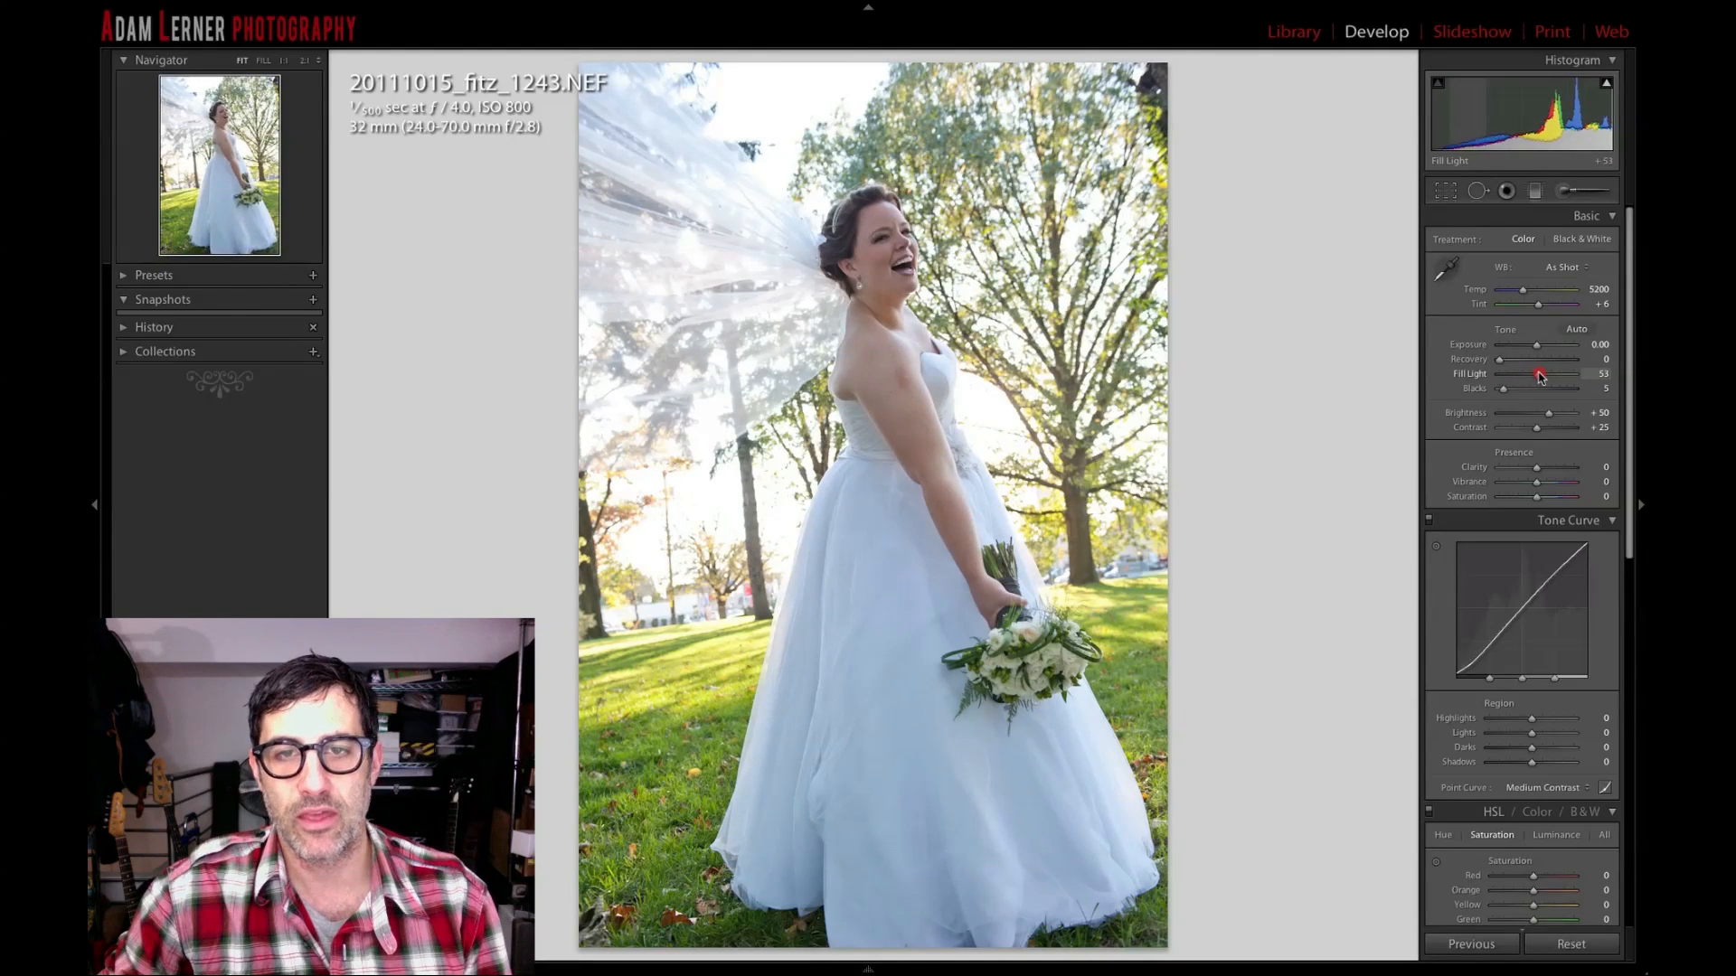
Set blacks to 15, contrast to +71 and clarity to +23 on the color portrait, checking the shadow clipping.
{"action": "left_click_drag", "start_coordinate": [1541, 378], "coordinate": [1541, 378]}
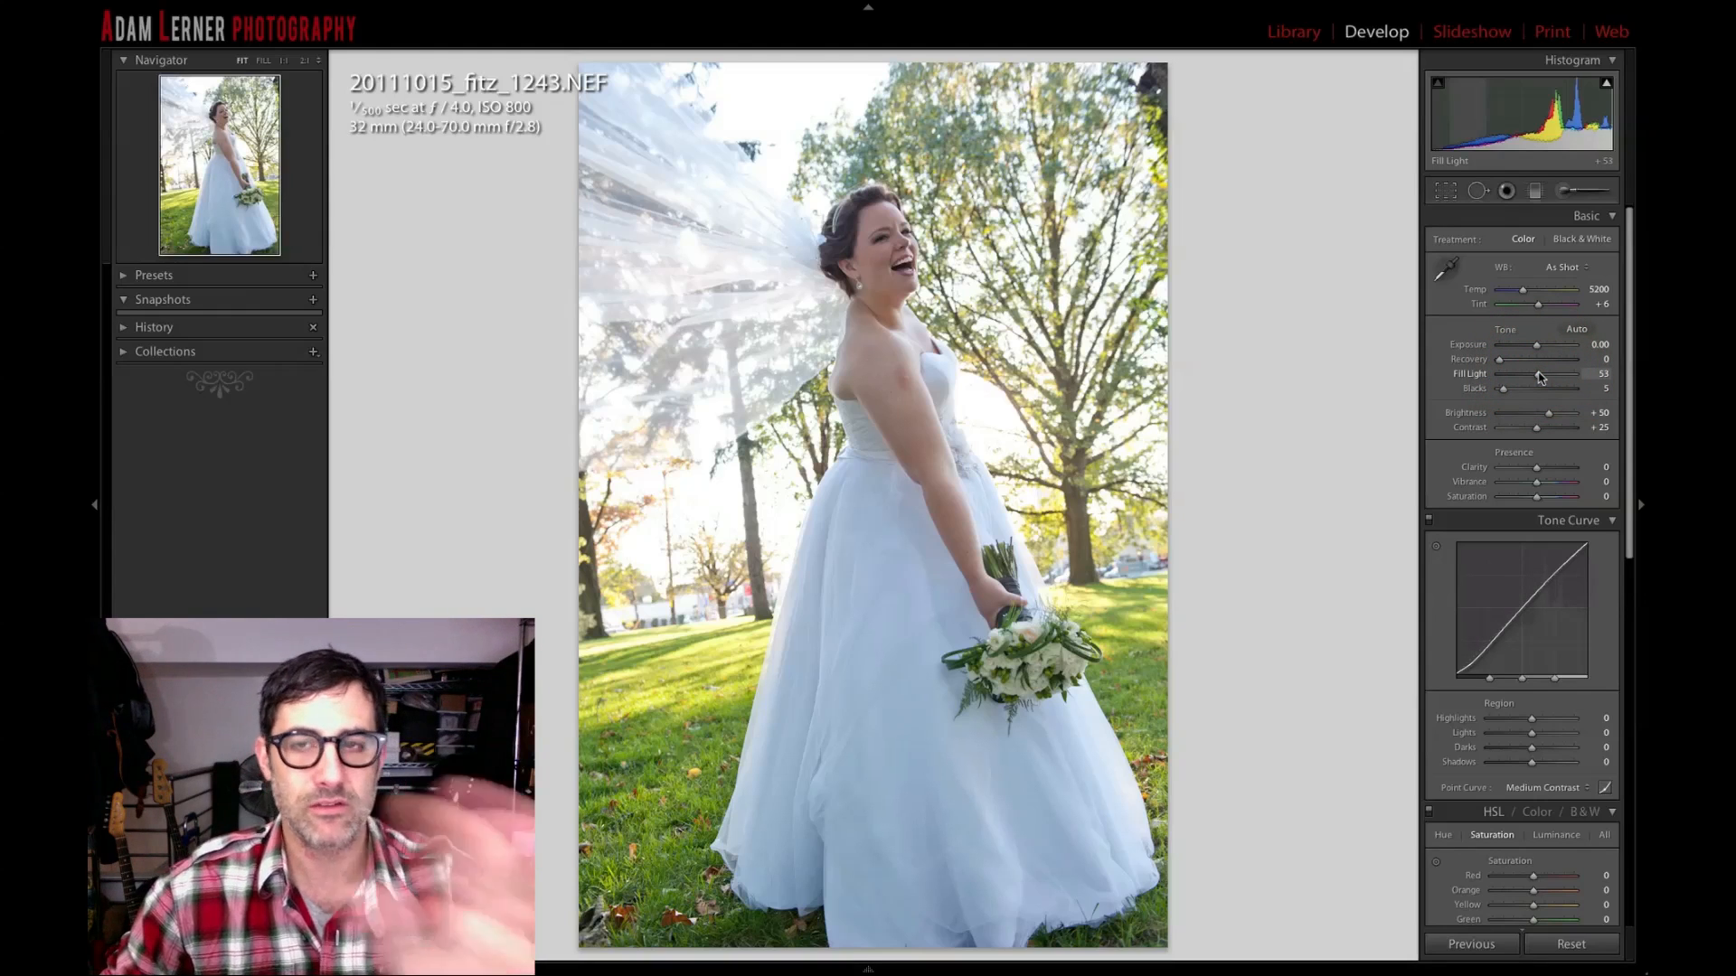
{"action": "key", "text": "alt"}
{"action": "left_click_drag", "start_coordinate": [1504, 392], "coordinate": [1517, 392]}
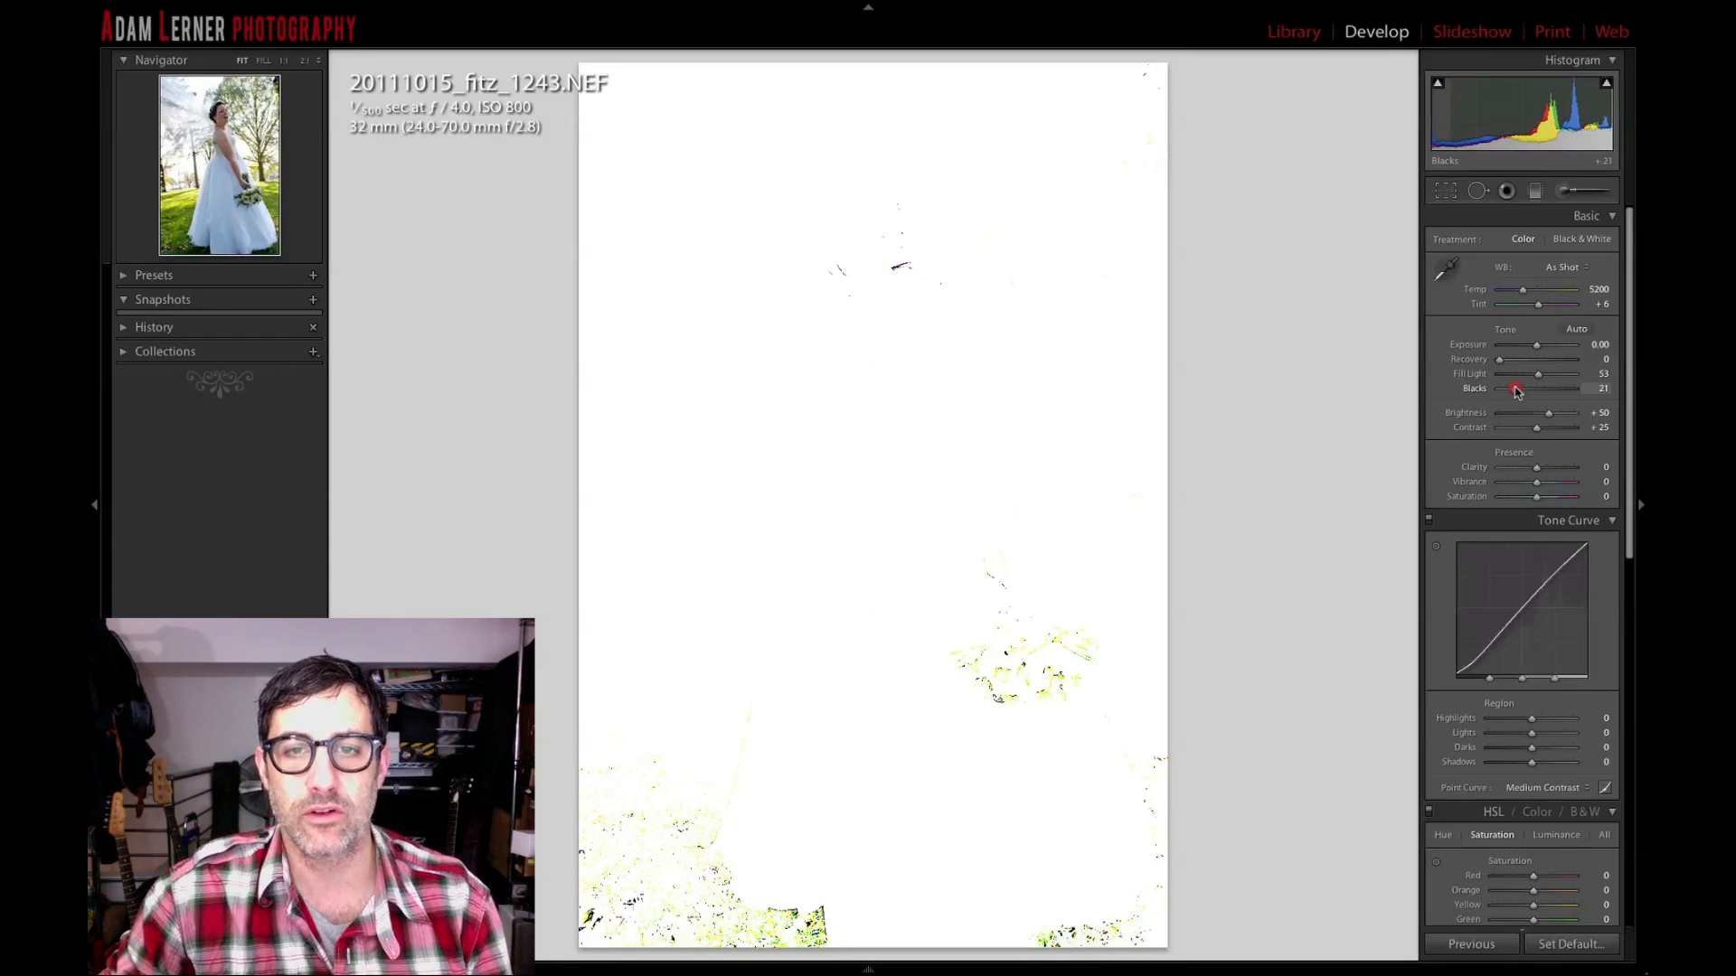
{"action": "left_click_drag", "start_coordinate": [1517, 392], "coordinate": [1514, 396]}
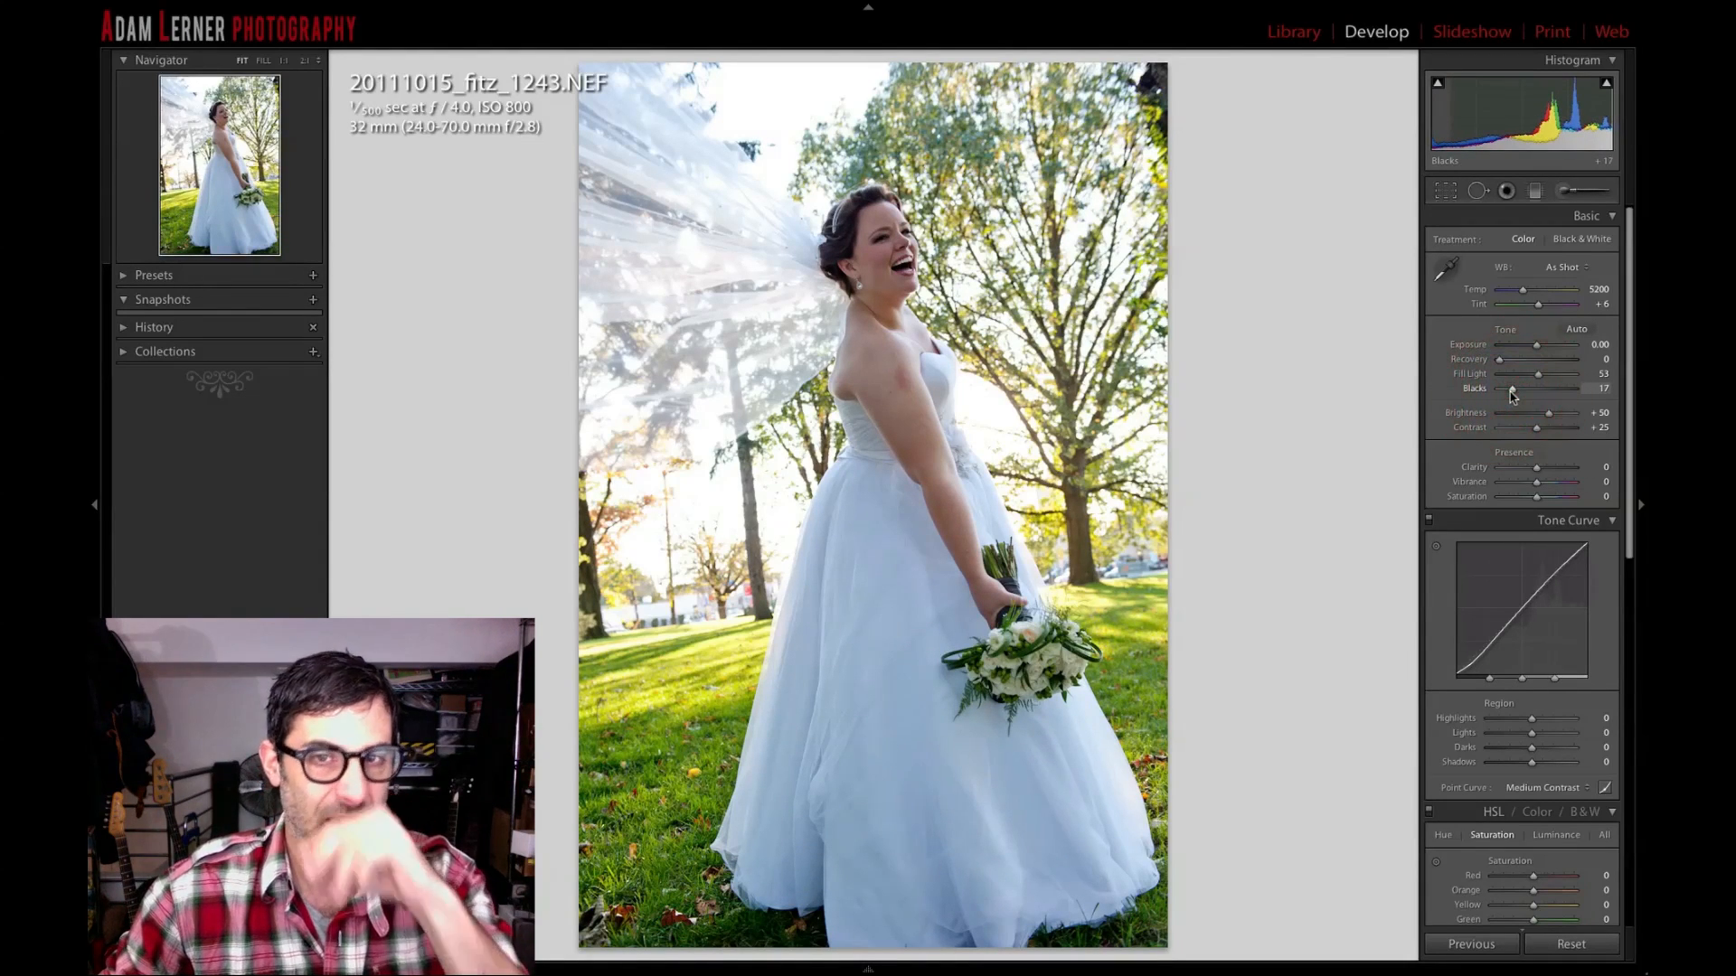
{"action": "mouse_move", "coordinate": [1539, 434]}
{"action": "left_mouse_down"}
{"action": "mouse_move", "coordinate": [1561, 433]}
{"action": "mouse_move", "coordinate": [1512, 394]}
{"action": "left_mouse_up"}
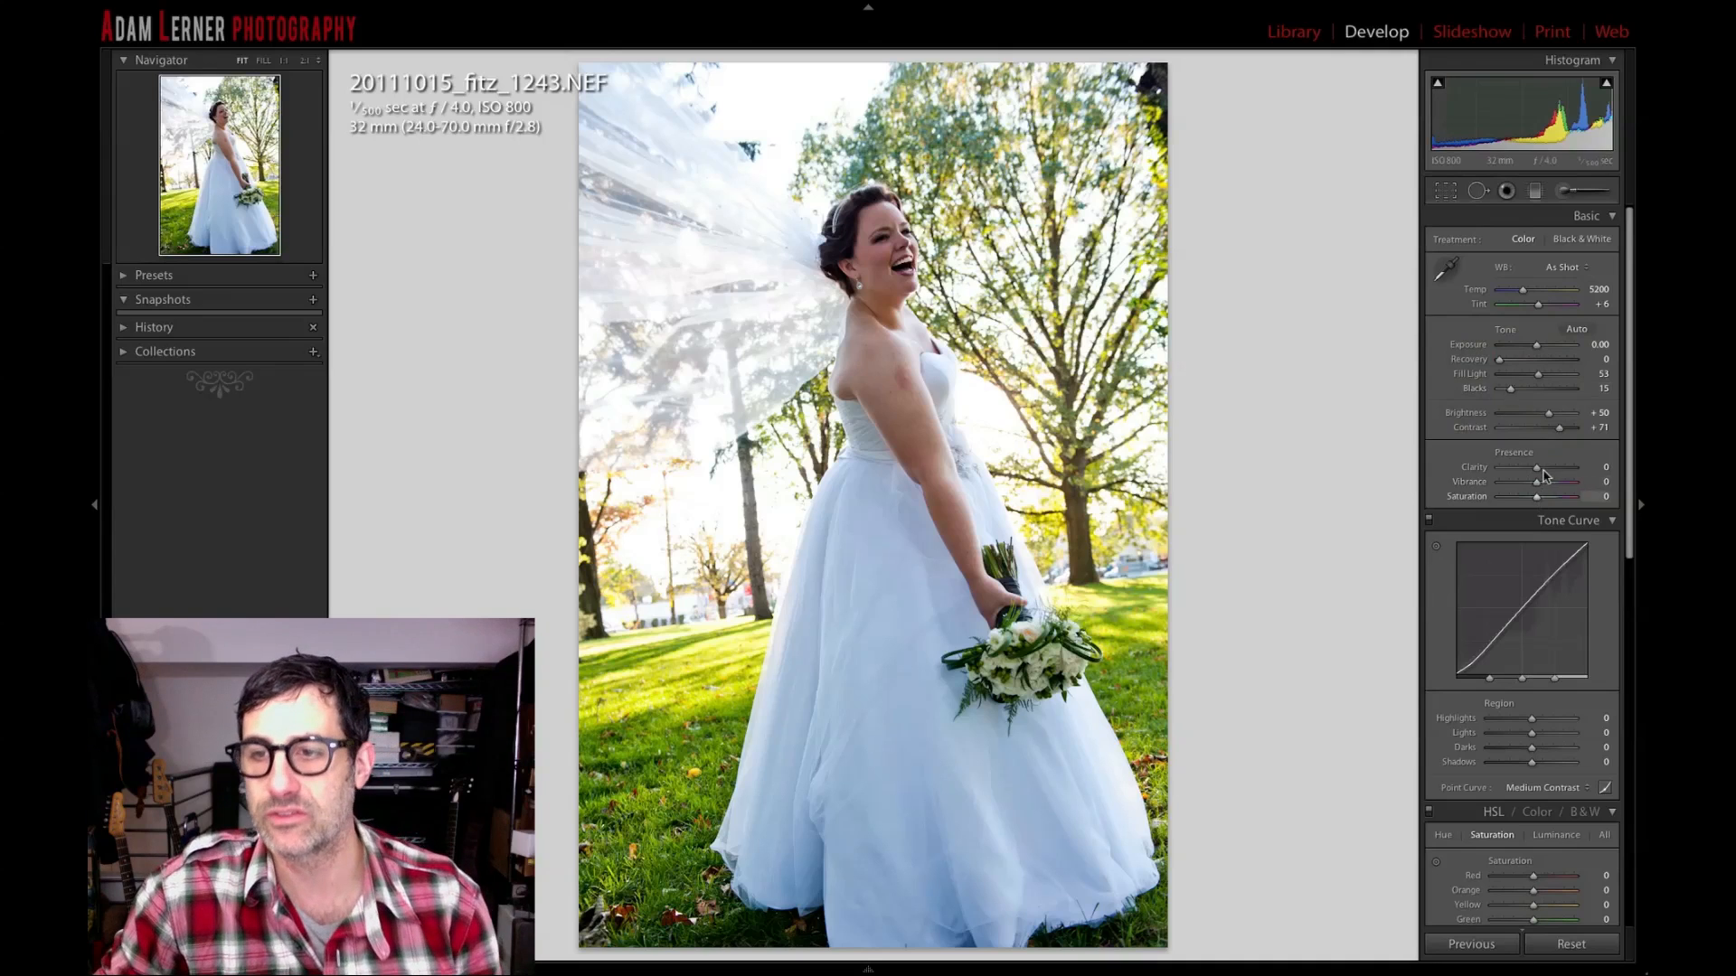
{"action": "left_click_drag", "start_coordinate": [1536, 471], "coordinate": [1545, 470]}
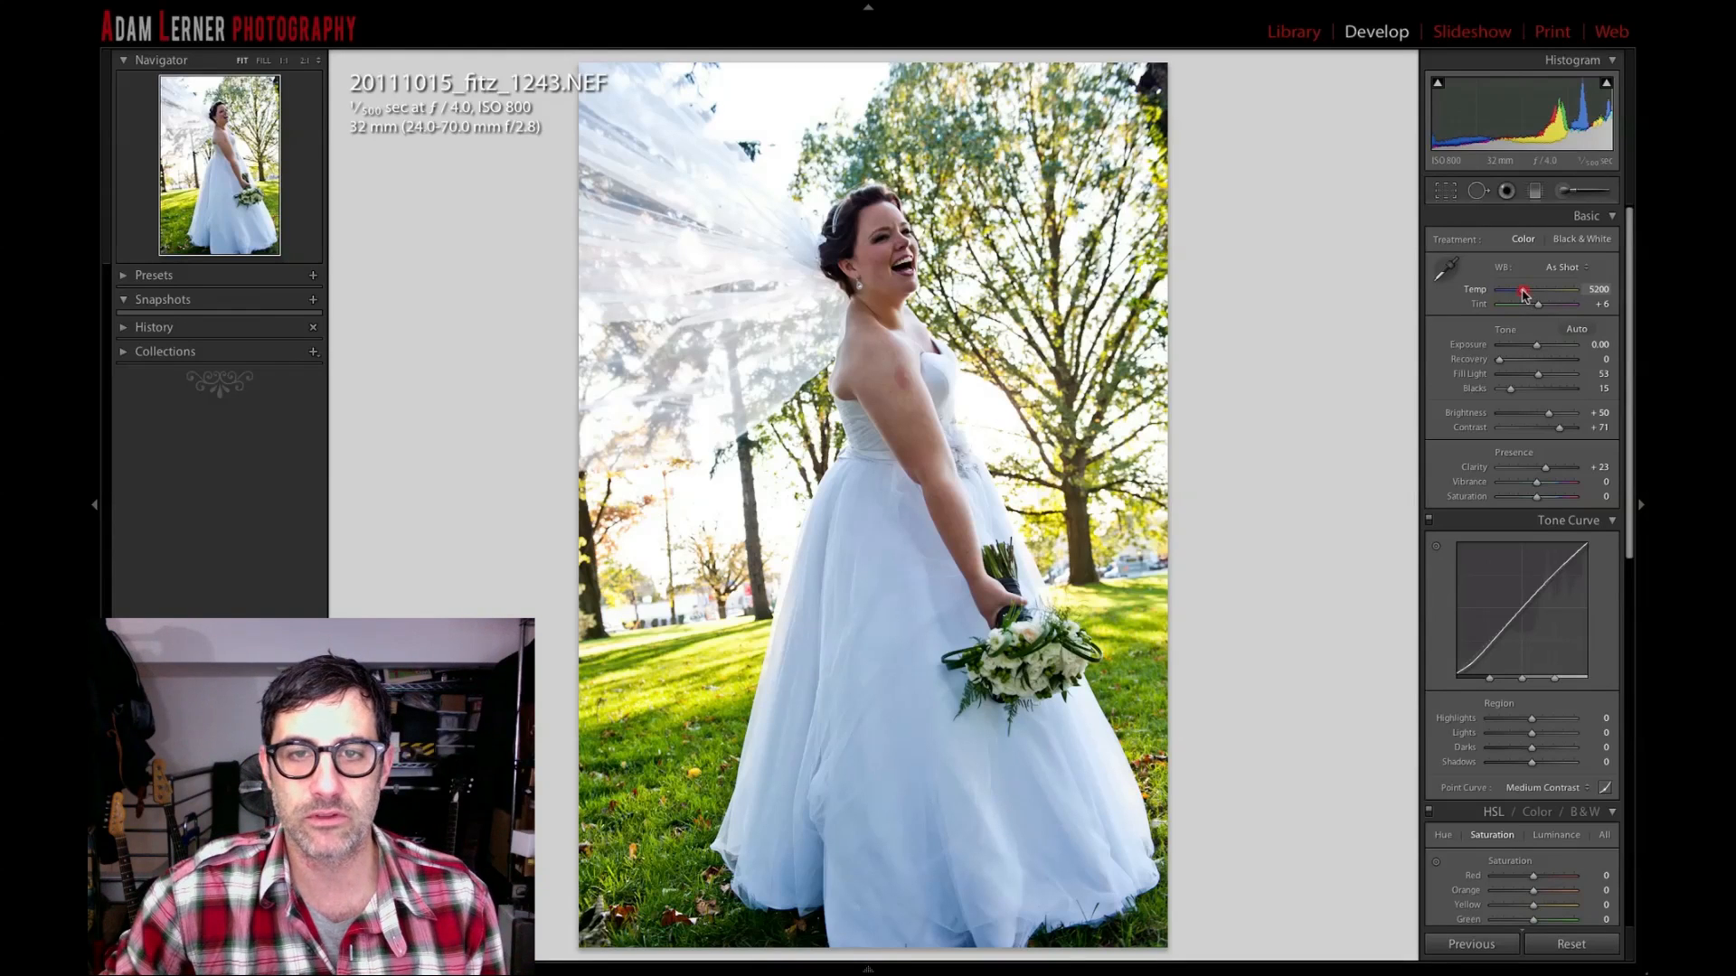
Warm the white balance temperature to 5853 and compare the portrait with its unedited version.
{"action": "left_click_drag", "start_coordinate": [1522, 294], "coordinate": [1527, 295]}
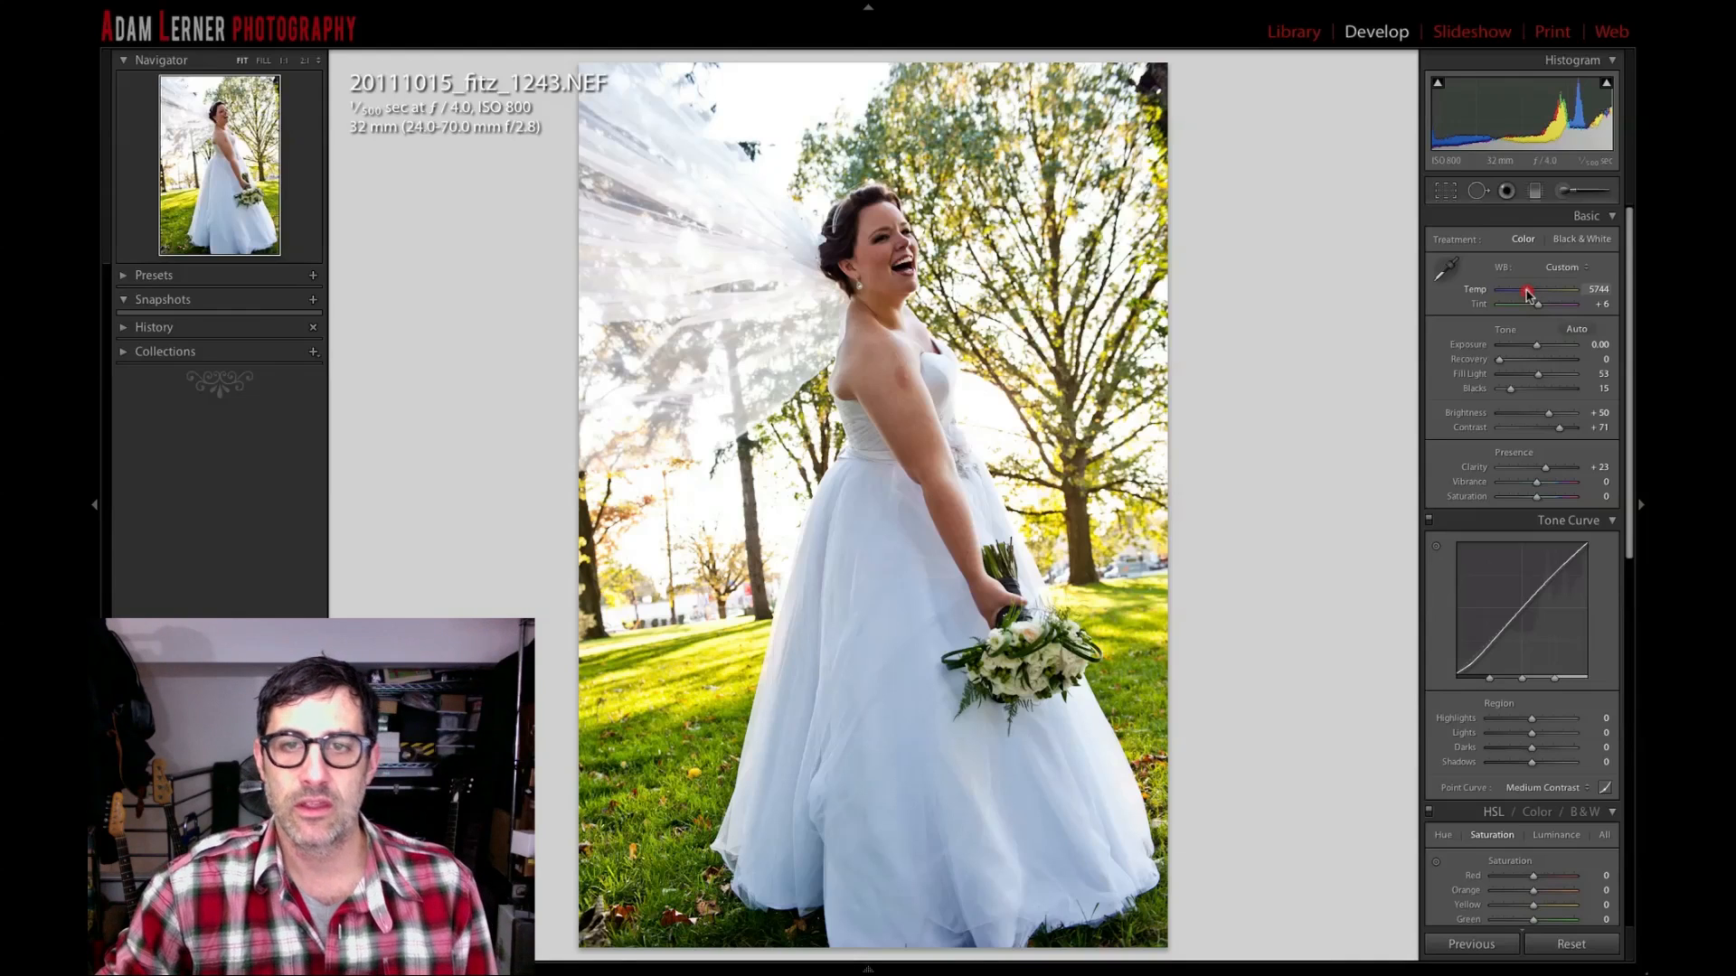
{"action": "left_click_drag", "start_coordinate": [1527, 296], "coordinate": [1527, 296]}
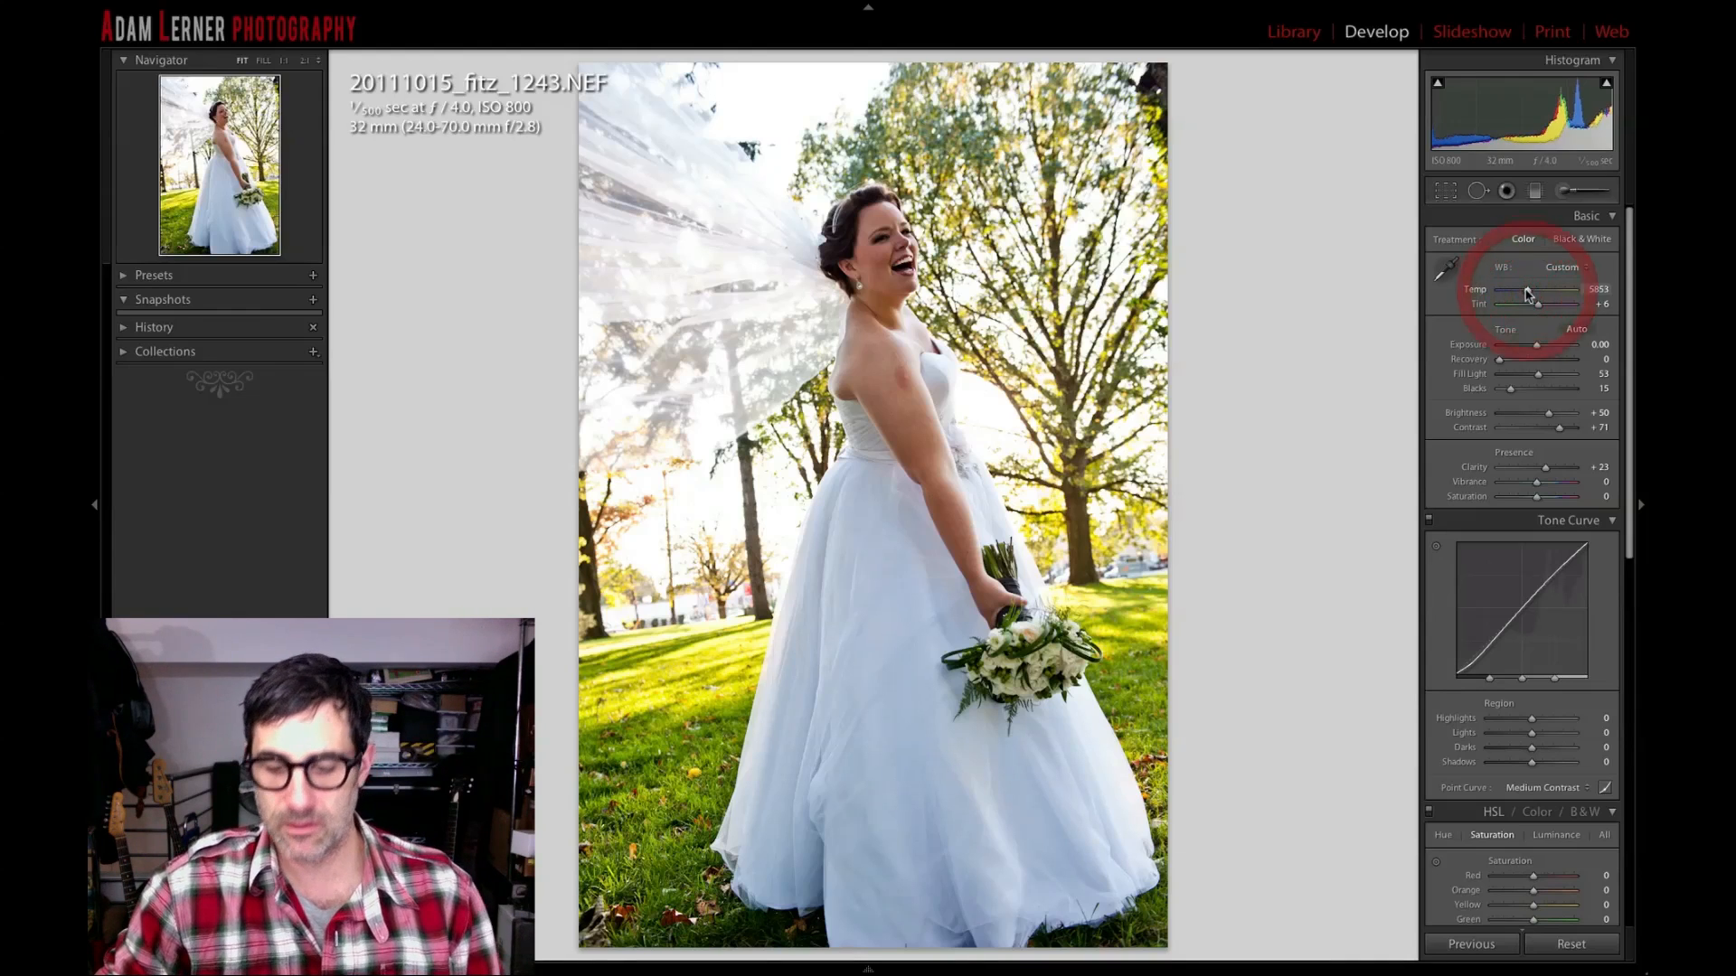
{"action": "key", "text": "backslash"}
{"action": "key", "text": "backslash"}
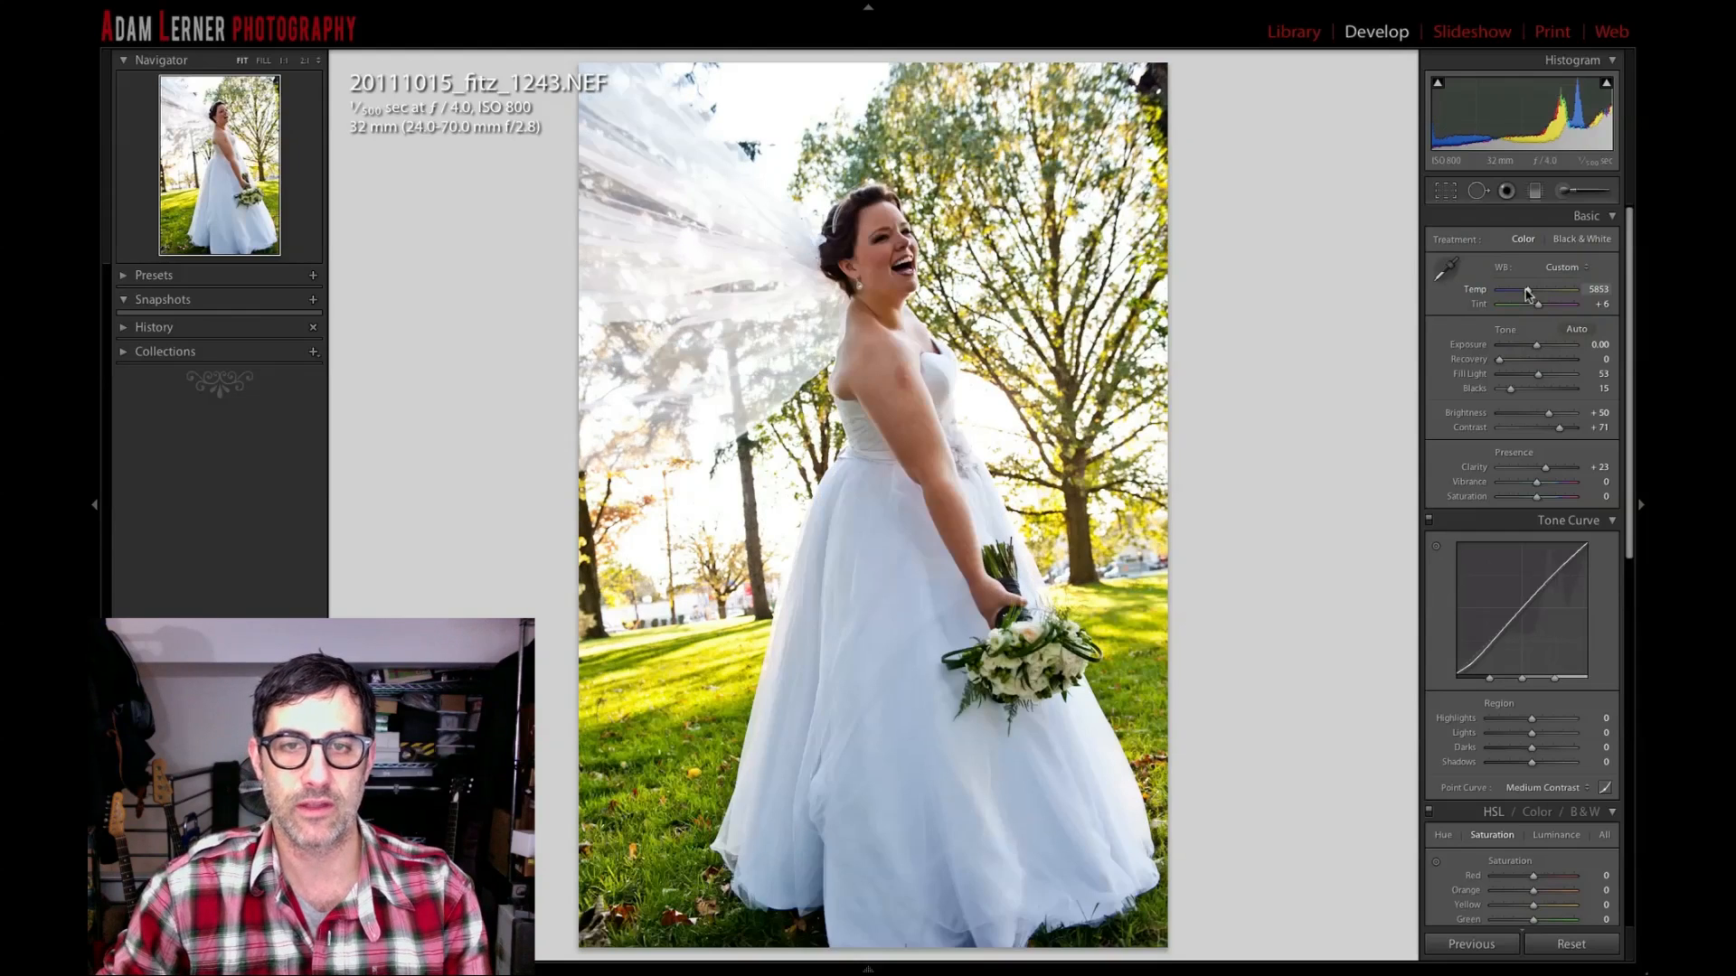
{"action": "key", "text": "backslash"}
{"action": "key", "text": "backslash"}
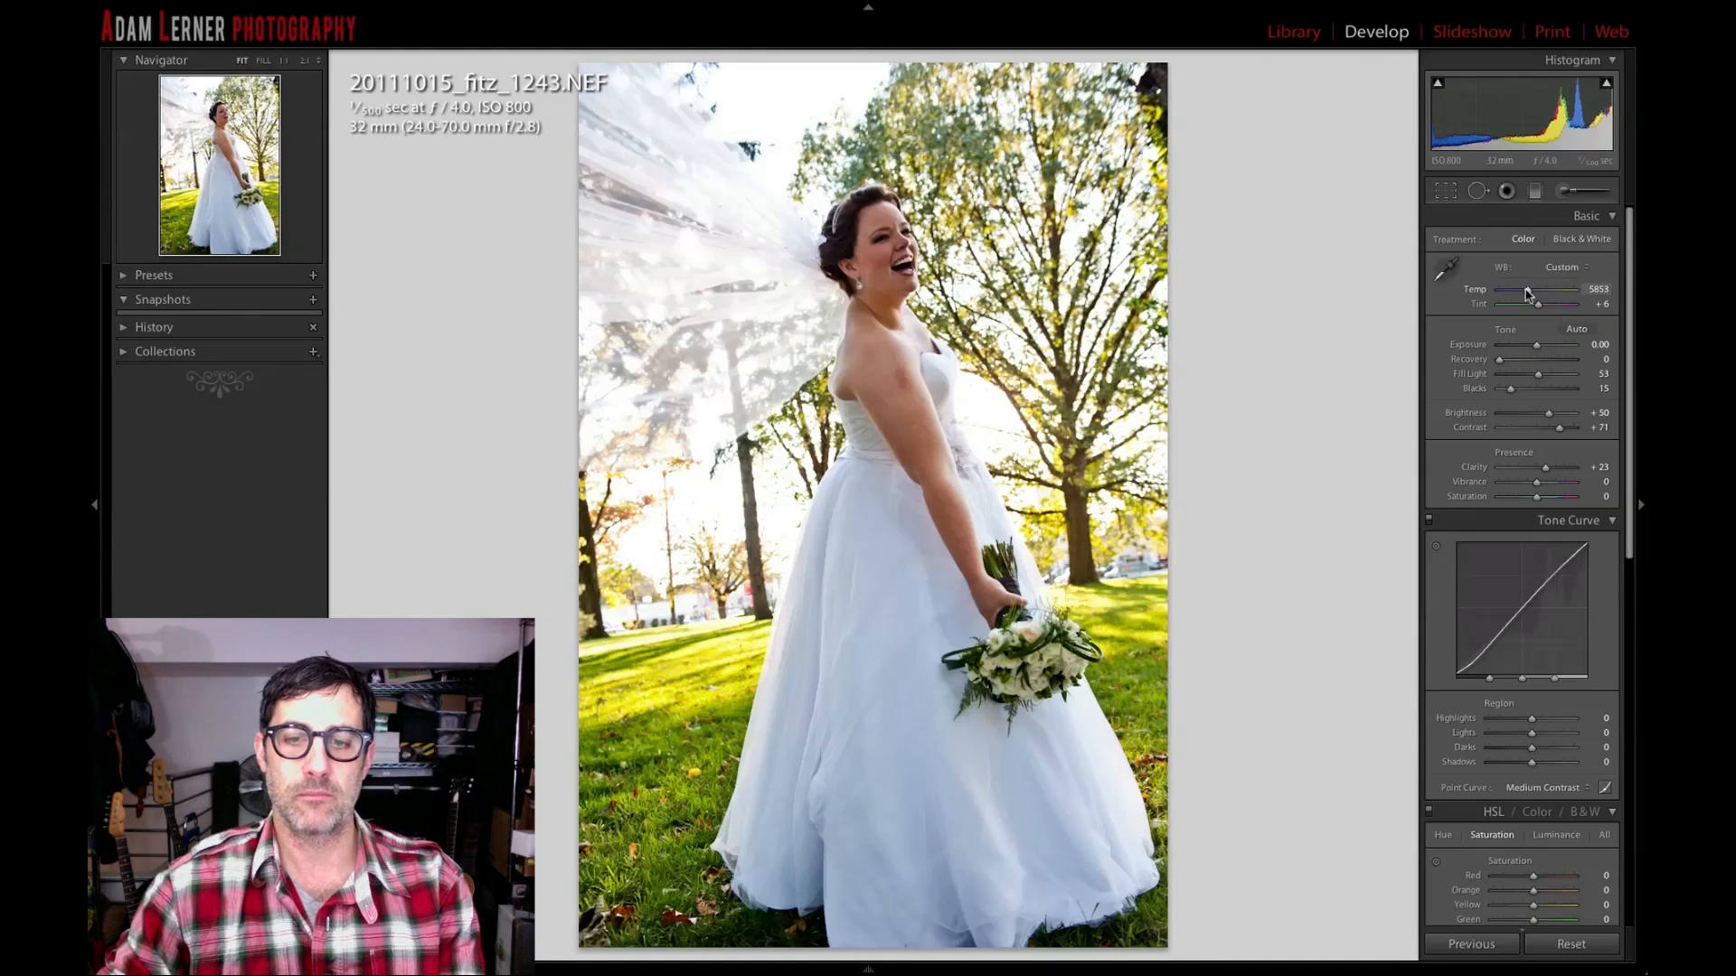
{"action": "key", "text": "backslash"}
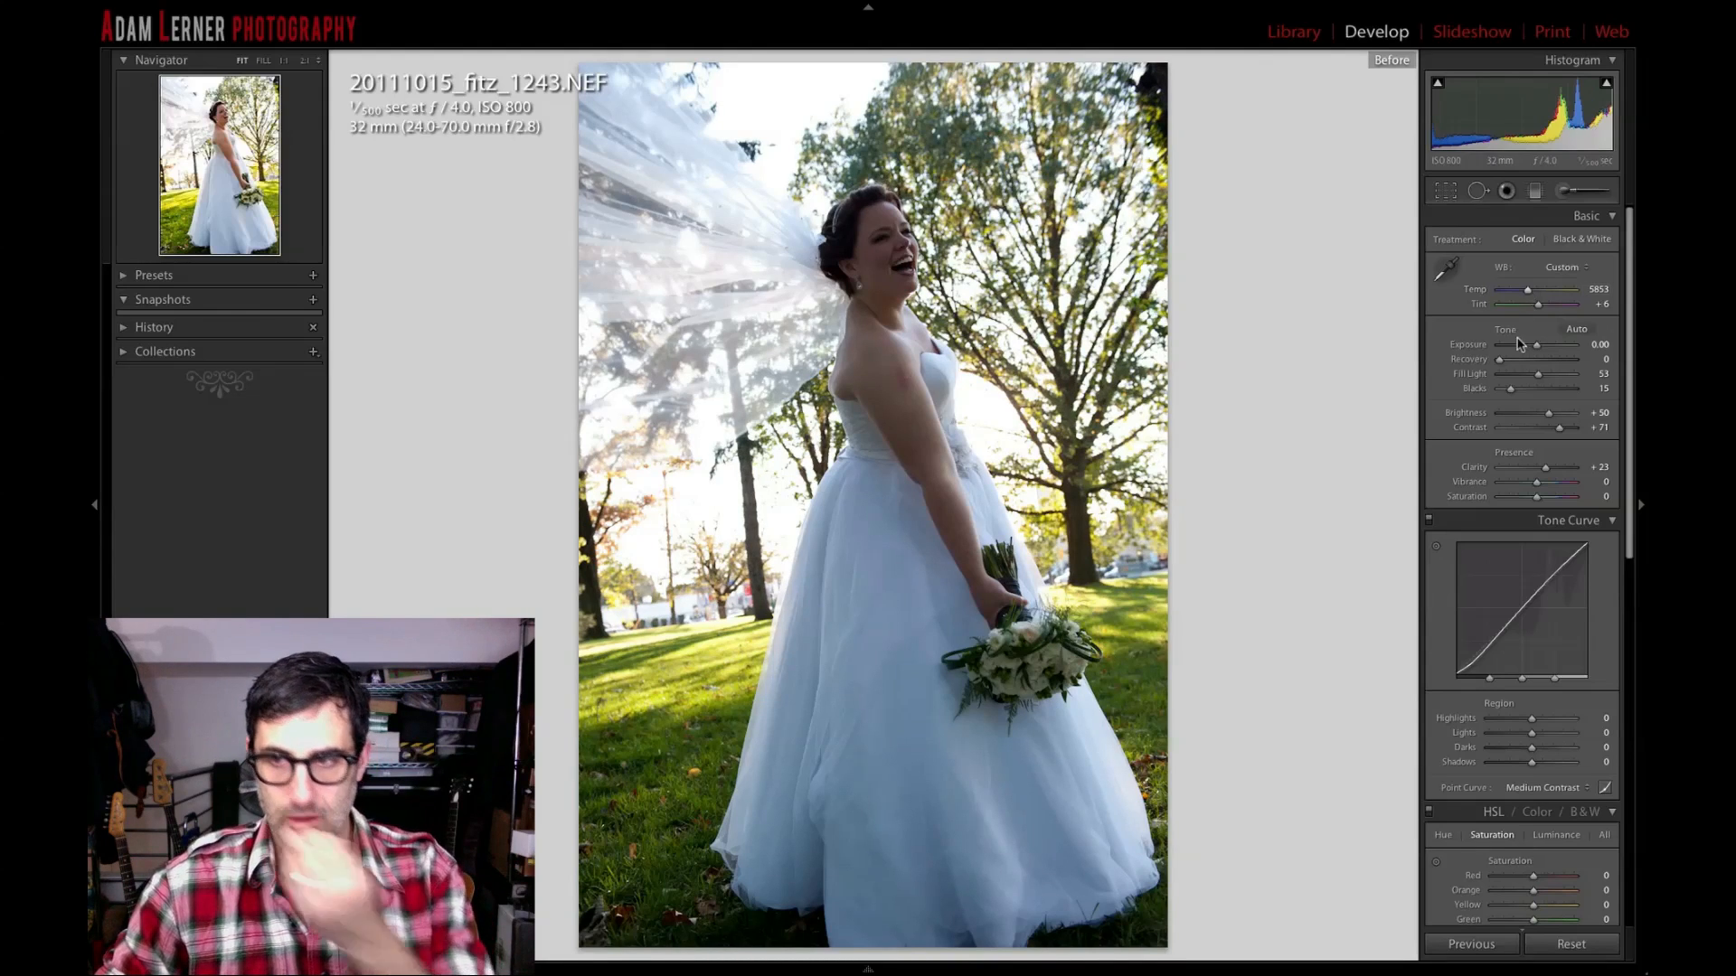
Center the detail preview on the bride's face and set sharpening amount to 57 and masking to 85.
{"action": "scroll", "coordinate": [1522, 357], "scroll_direction": "down", "scroll_amount": 5}
{"action": "scroll", "coordinate": [1520, 366], "scroll_direction": "down", "scroll_amount": 3}
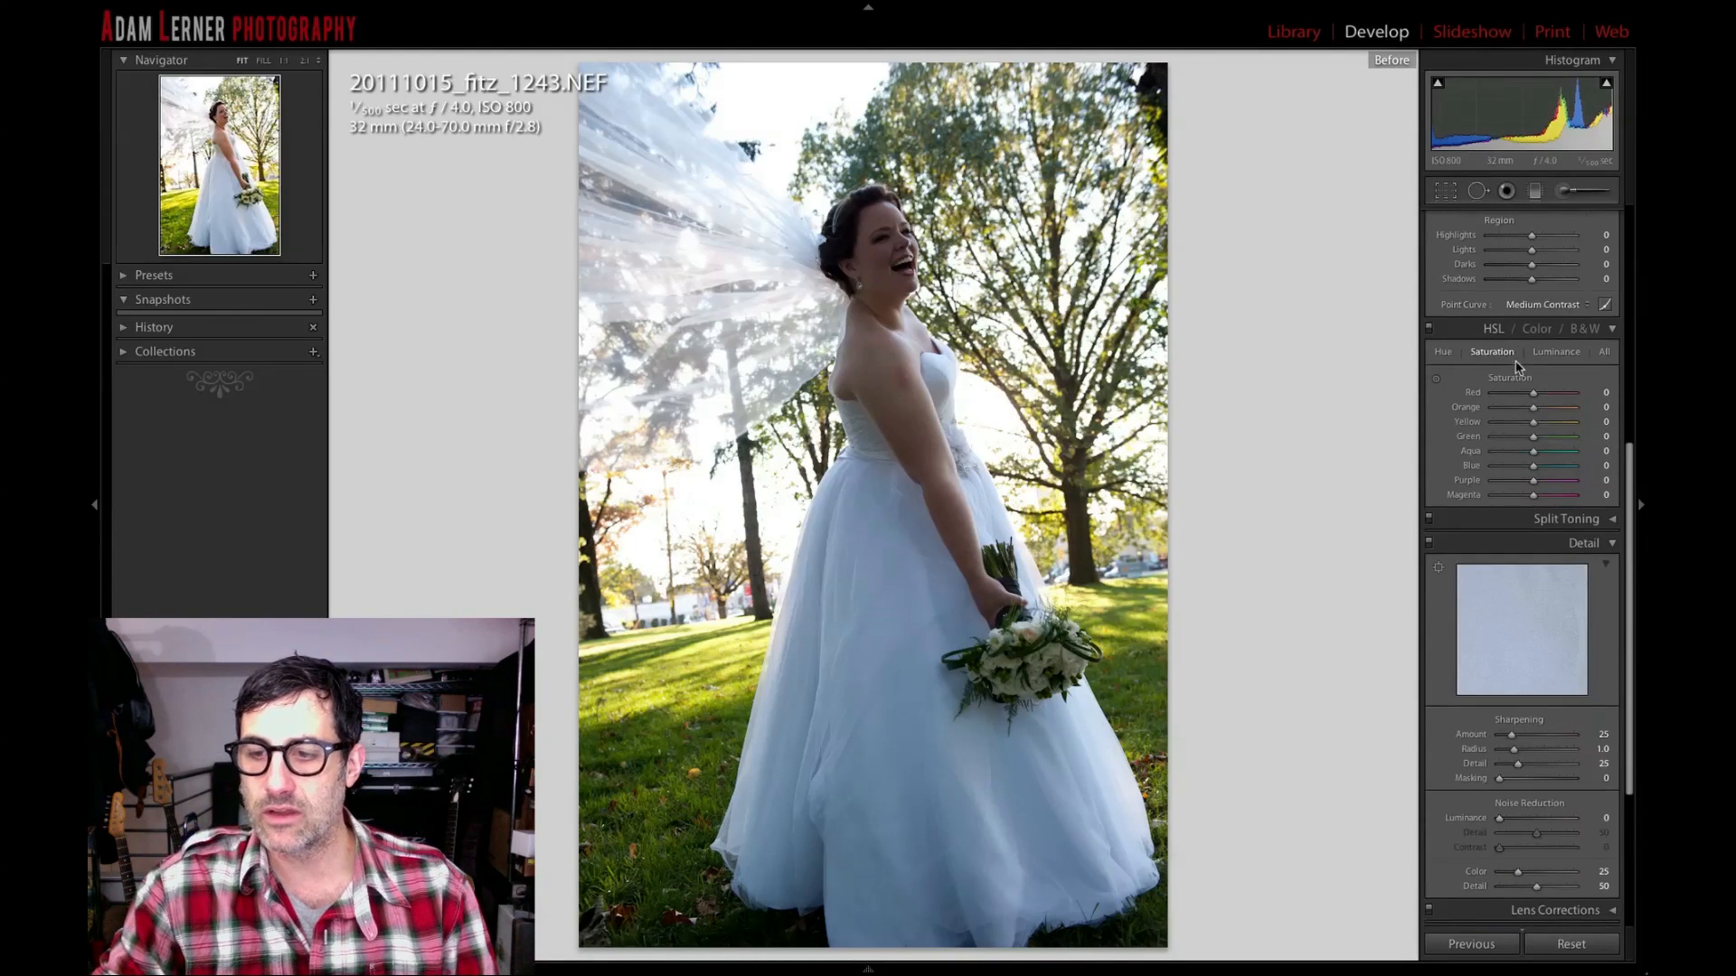
{"action": "left_click", "coordinate": [1438, 567]}
{"action": "key", "text": "backslash"}
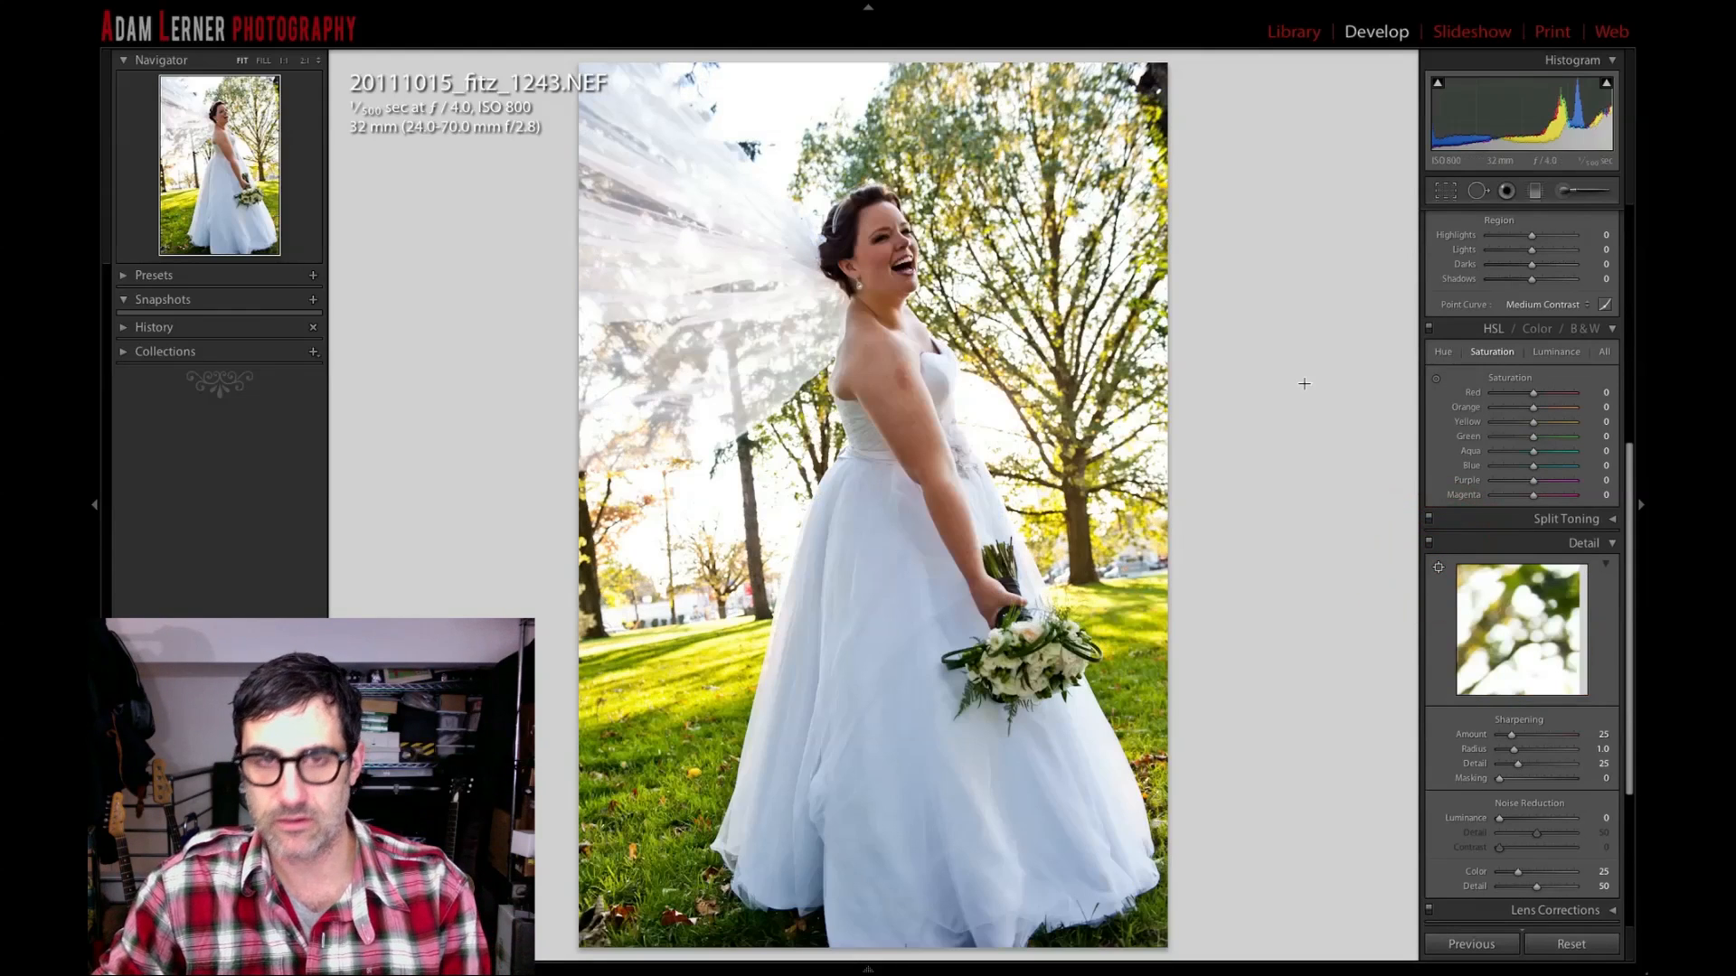
{"action": "left_click", "coordinate": [902, 242]}
{"action": "left_click_drag", "start_coordinate": [1512, 735], "coordinate": [1562, 777]}
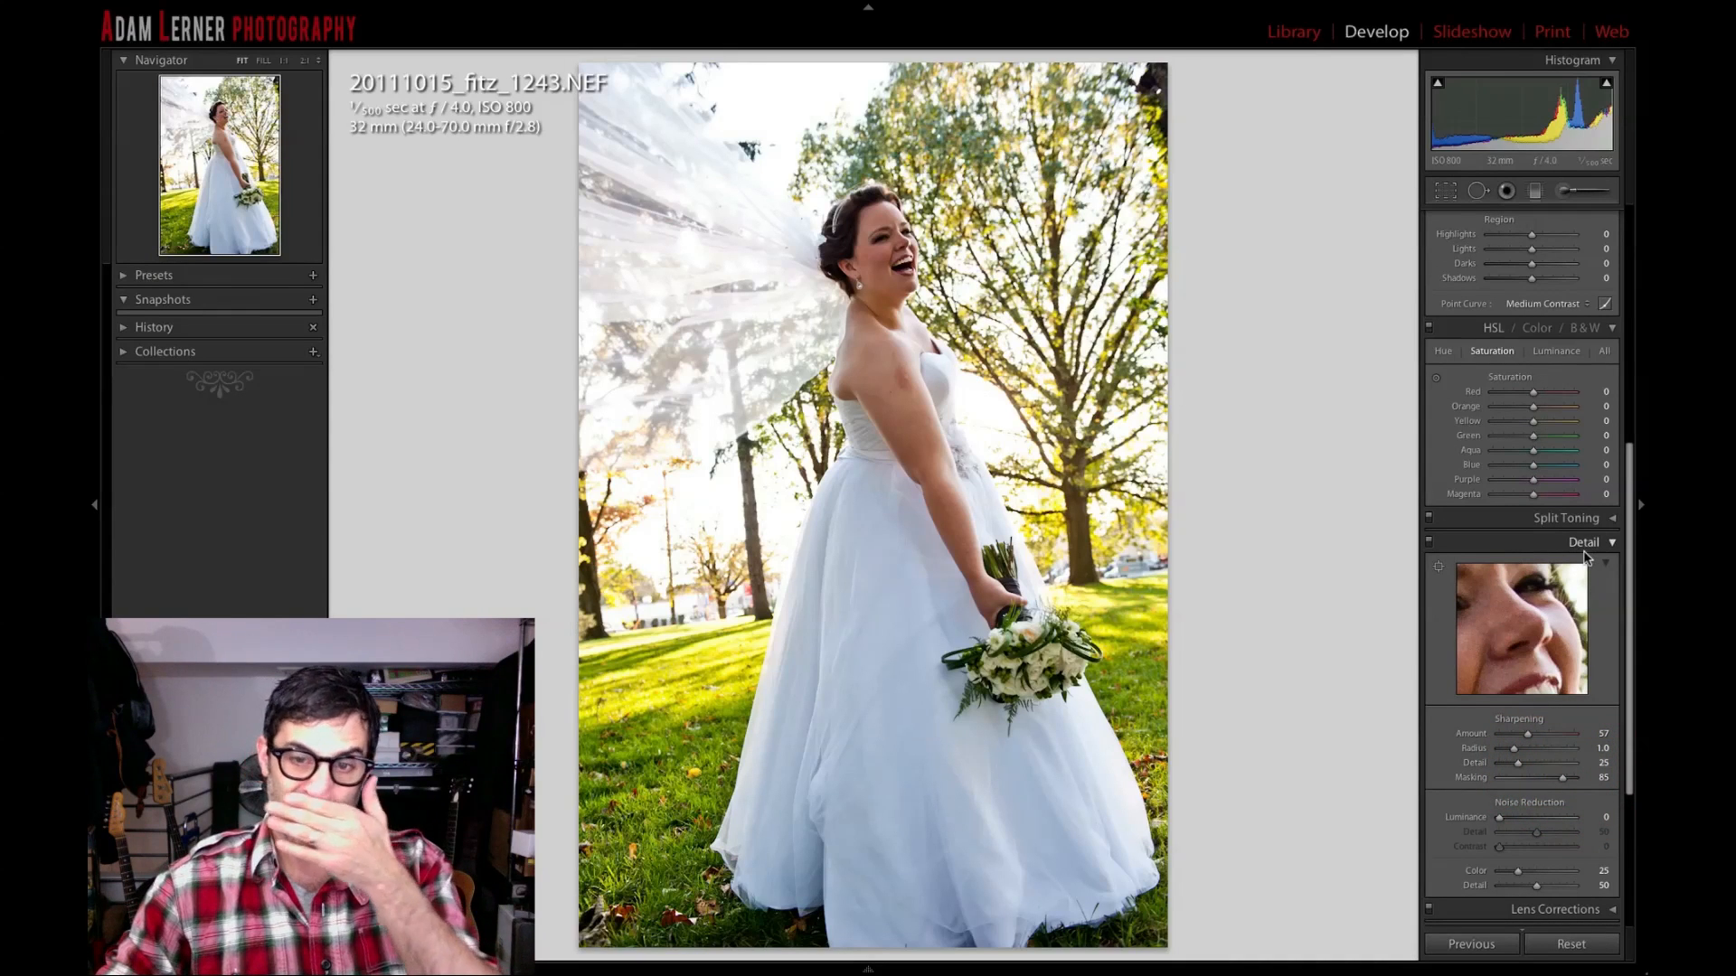
Tint the split toning highlights yellow with hue 52 and saturation 45, comparing with the unedited version.
{"action": "left_click", "coordinate": [1610, 519]}
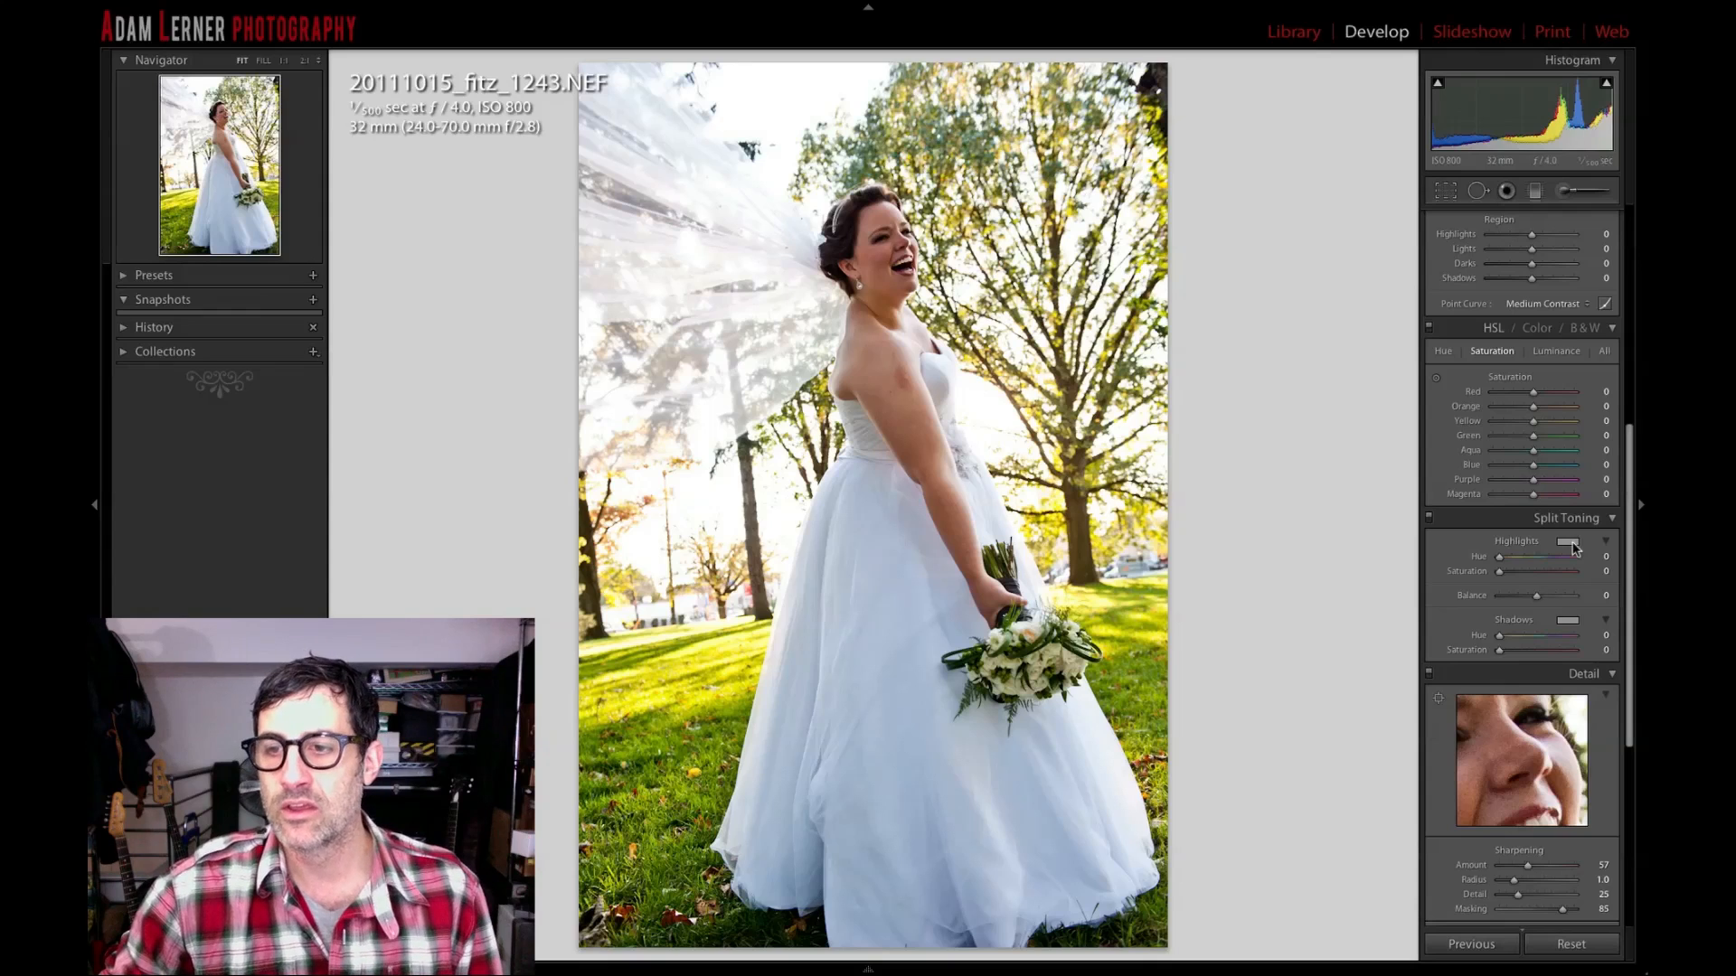
{"action": "left_click", "coordinate": [1570, 542]}
{"action": "left_click", "coordinate": [1413, 520]}
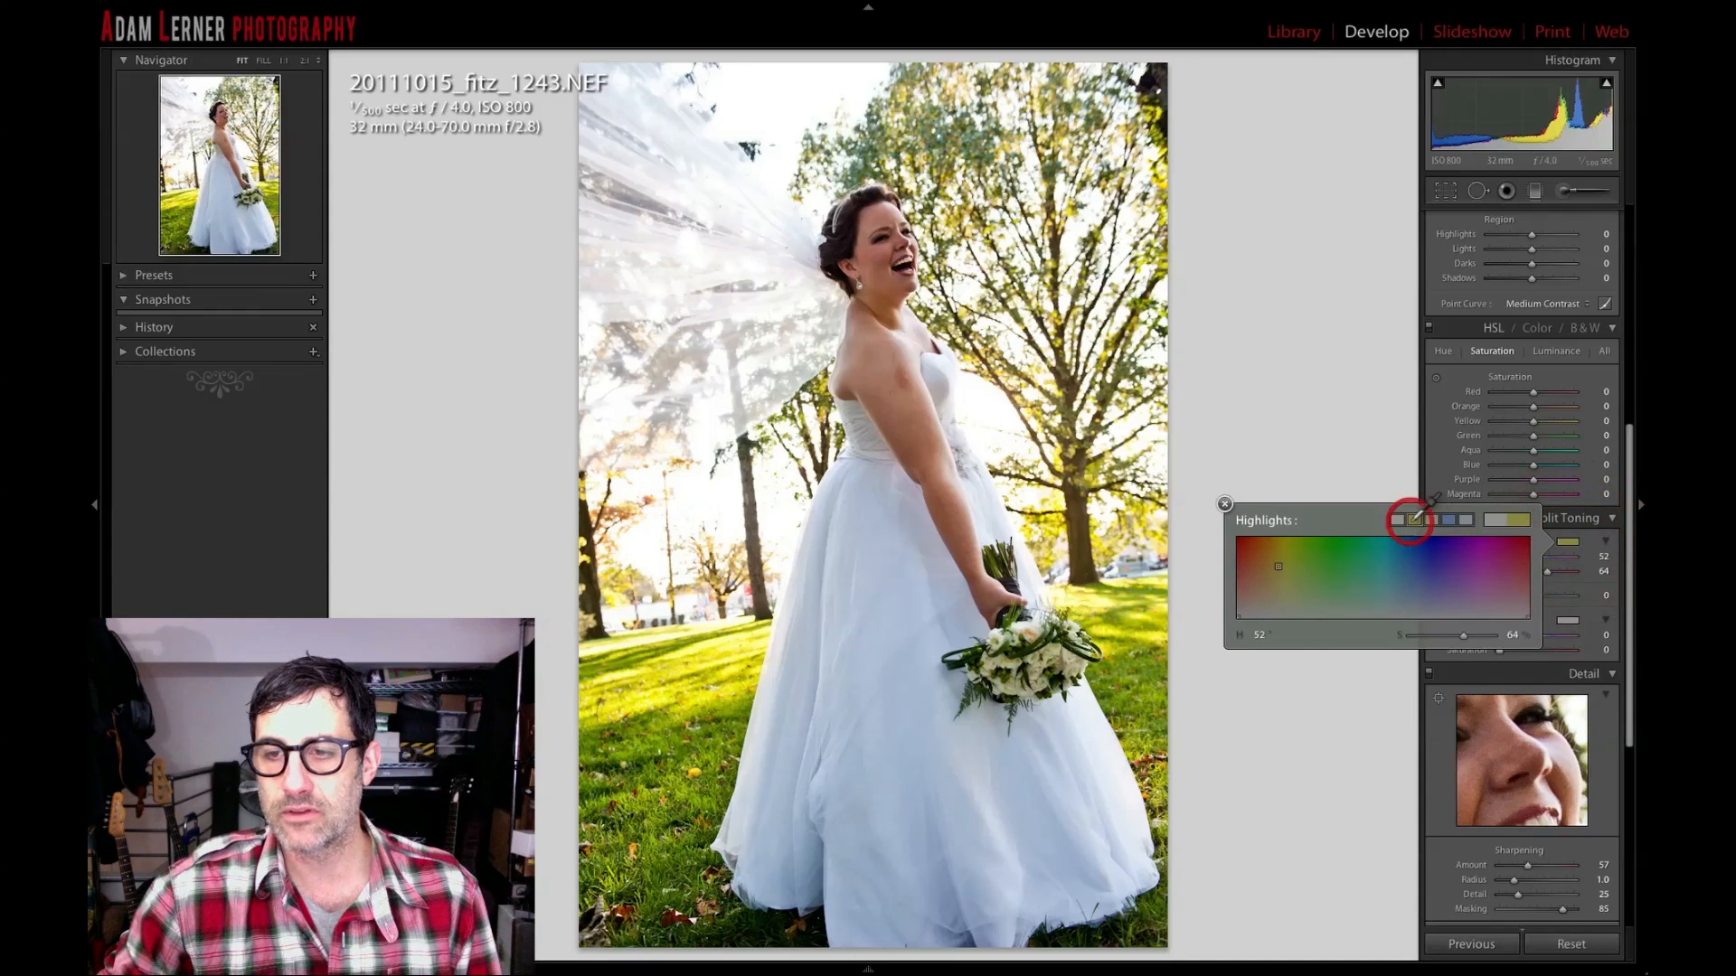
{"action": "left_click", "coordinate": [1224, 504]}
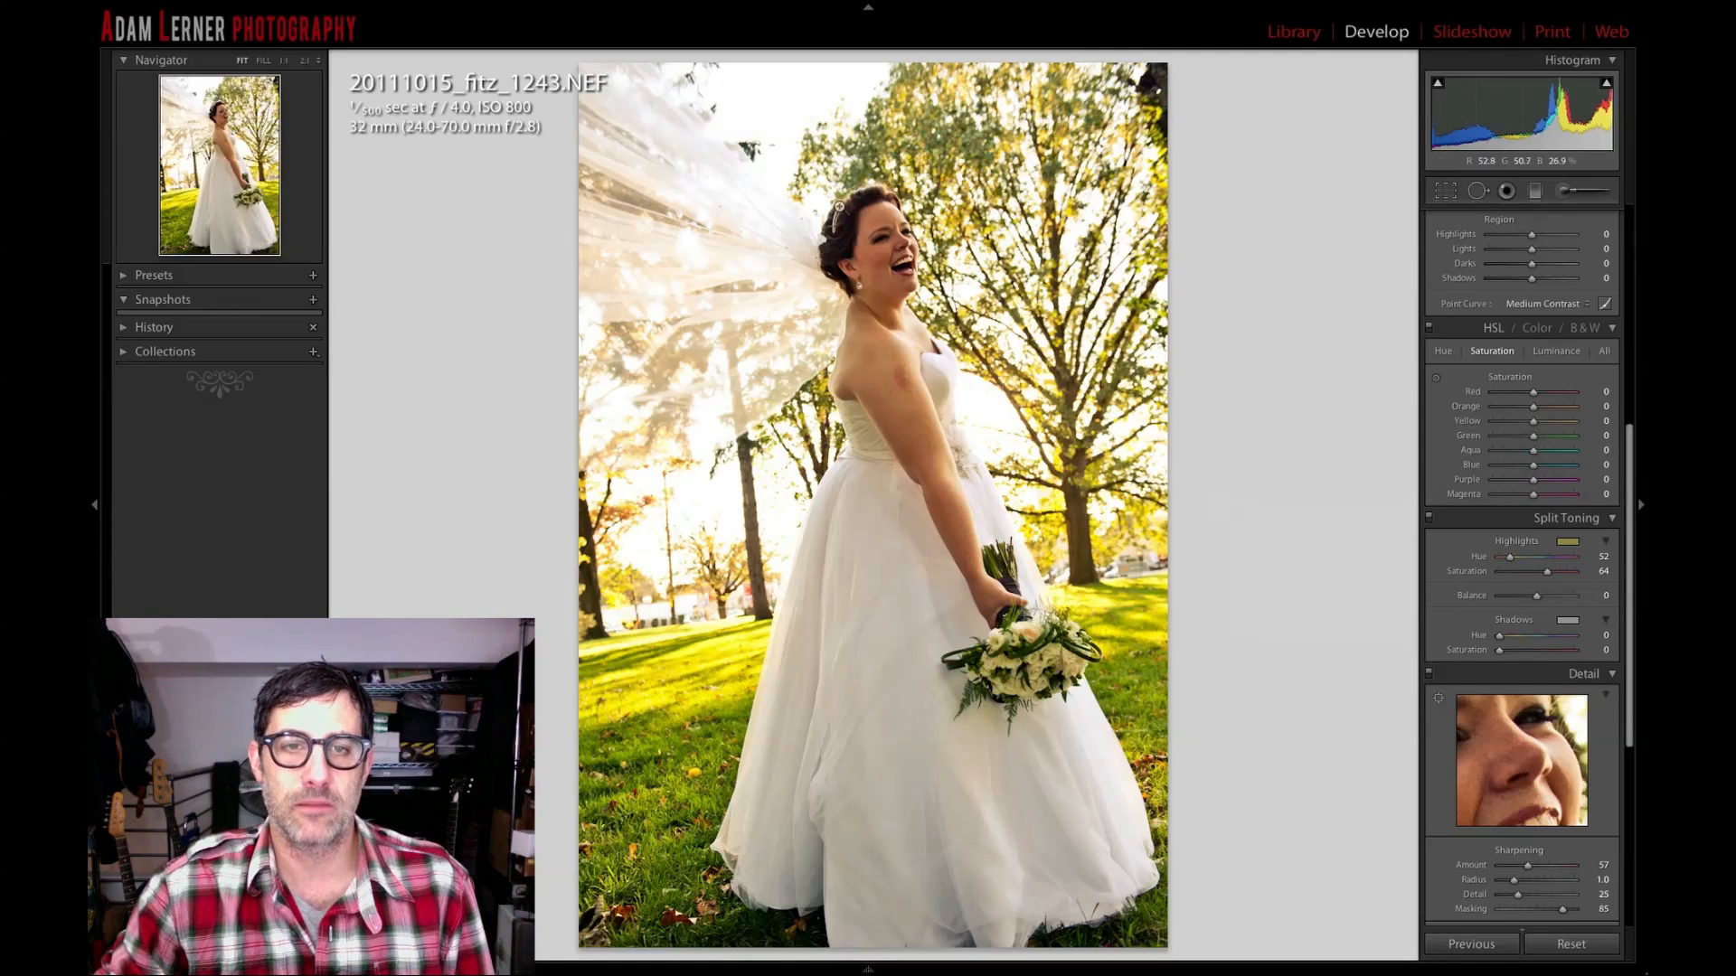
{"action": "key", "text": "backslash"}
{"action": "key", "text": "backslash"}
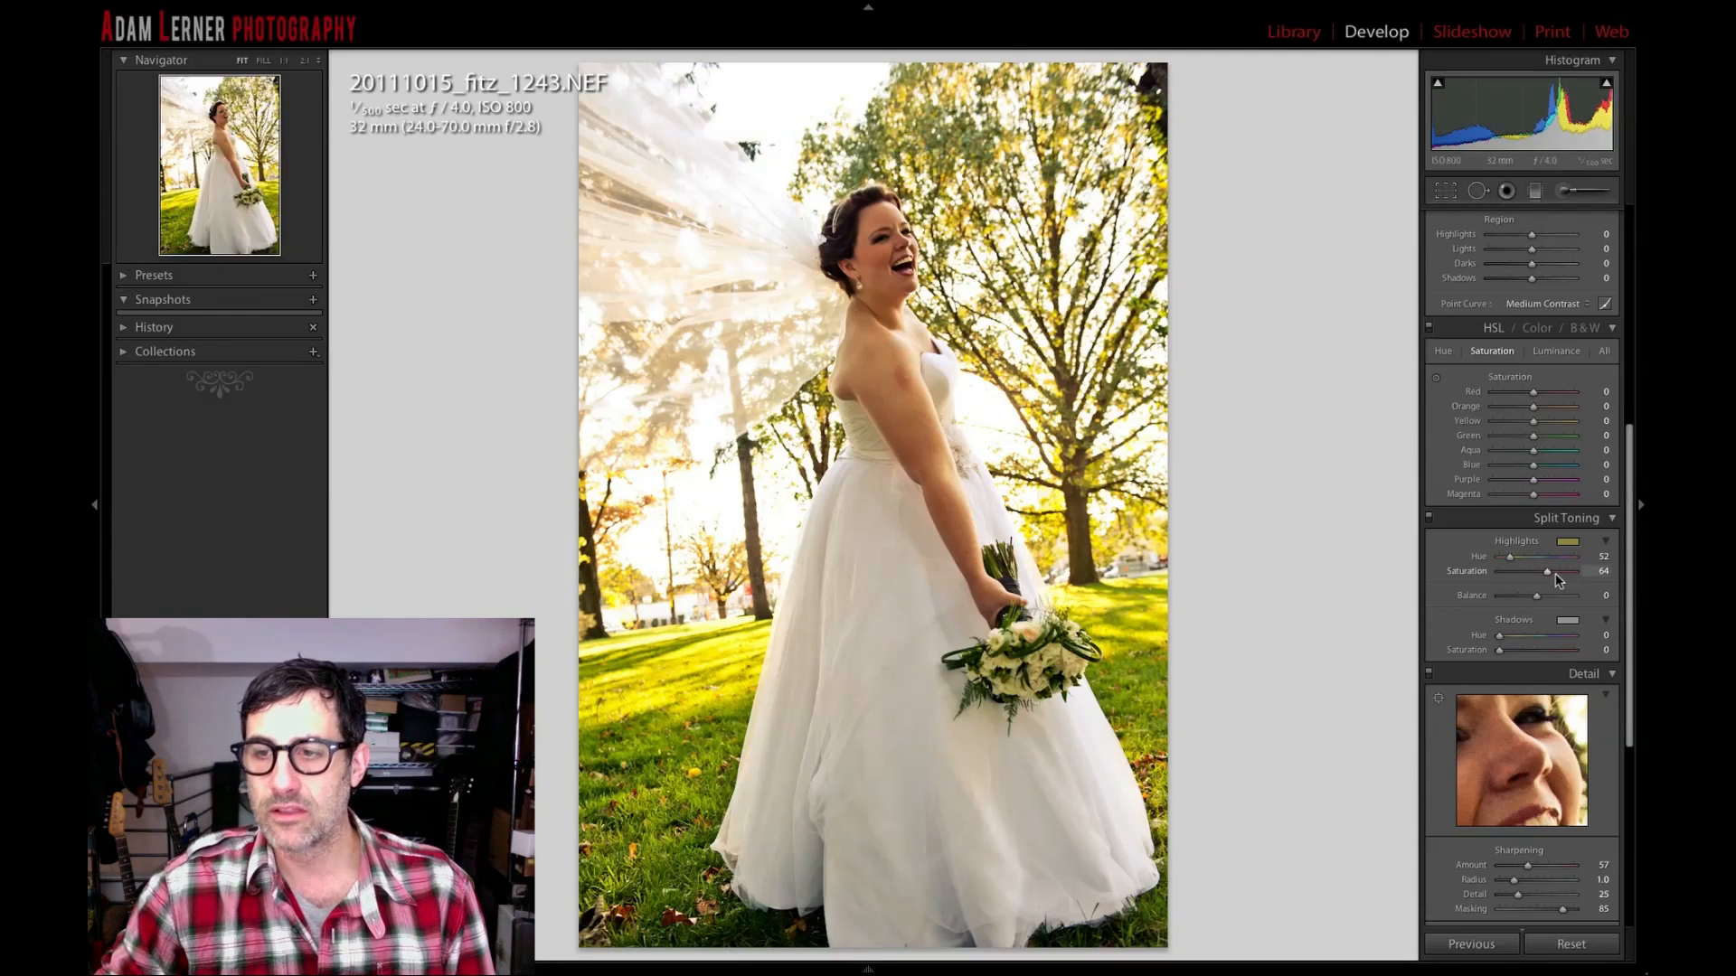
{"action": "left_click_drag", "start_coordinate": [1548, 575], "coordinate": [1533, 572]}
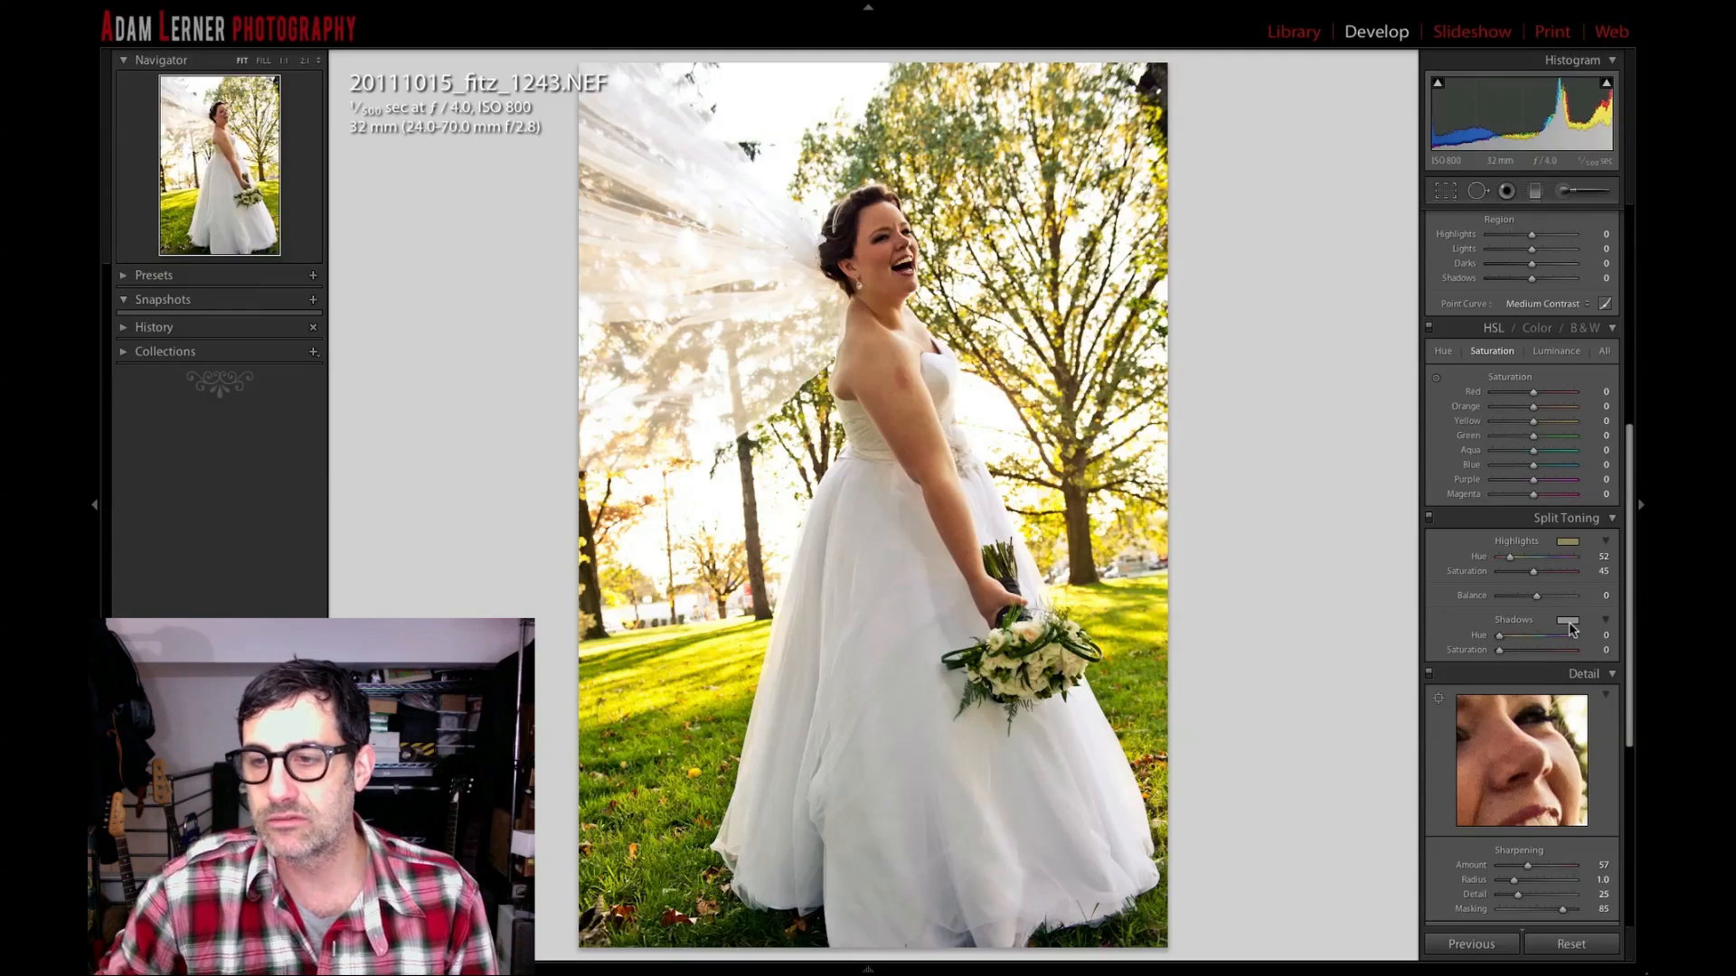
Tint the split toning shadows with hue 247 and saturation 16, set balance to -14 and compare with the unedited version.
{"action": "left_click", "coordinate": [1568, 623]}
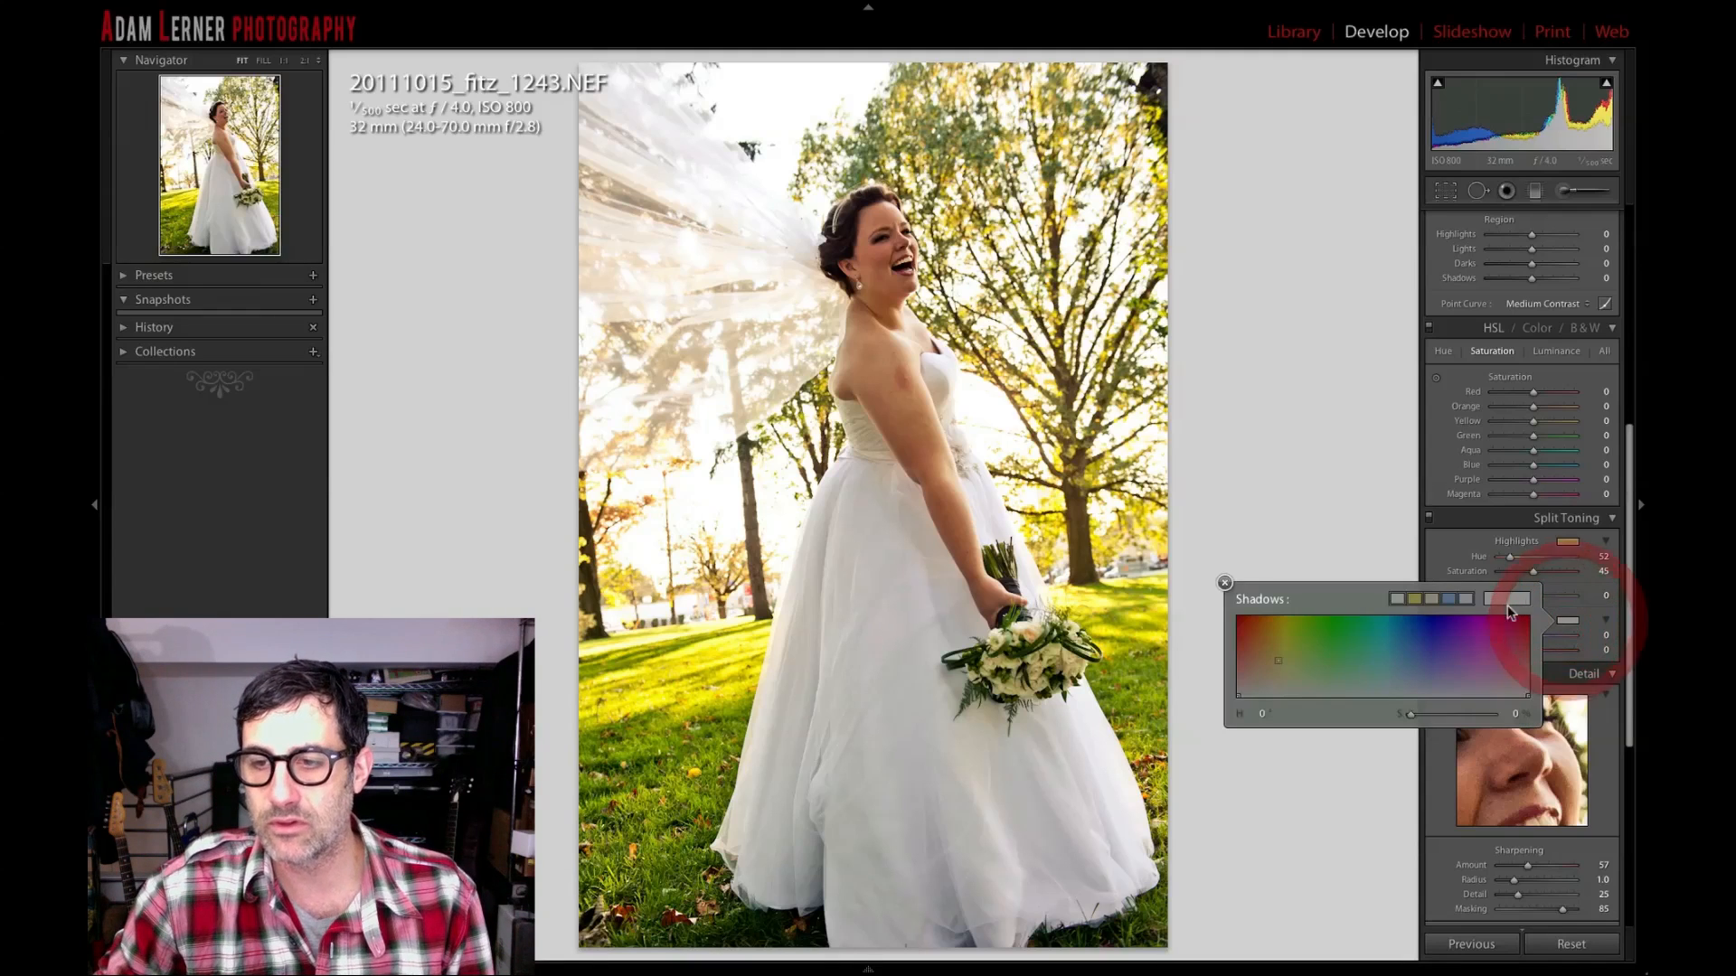
{"action": "left_click", "coordinate": [1448, 598]}
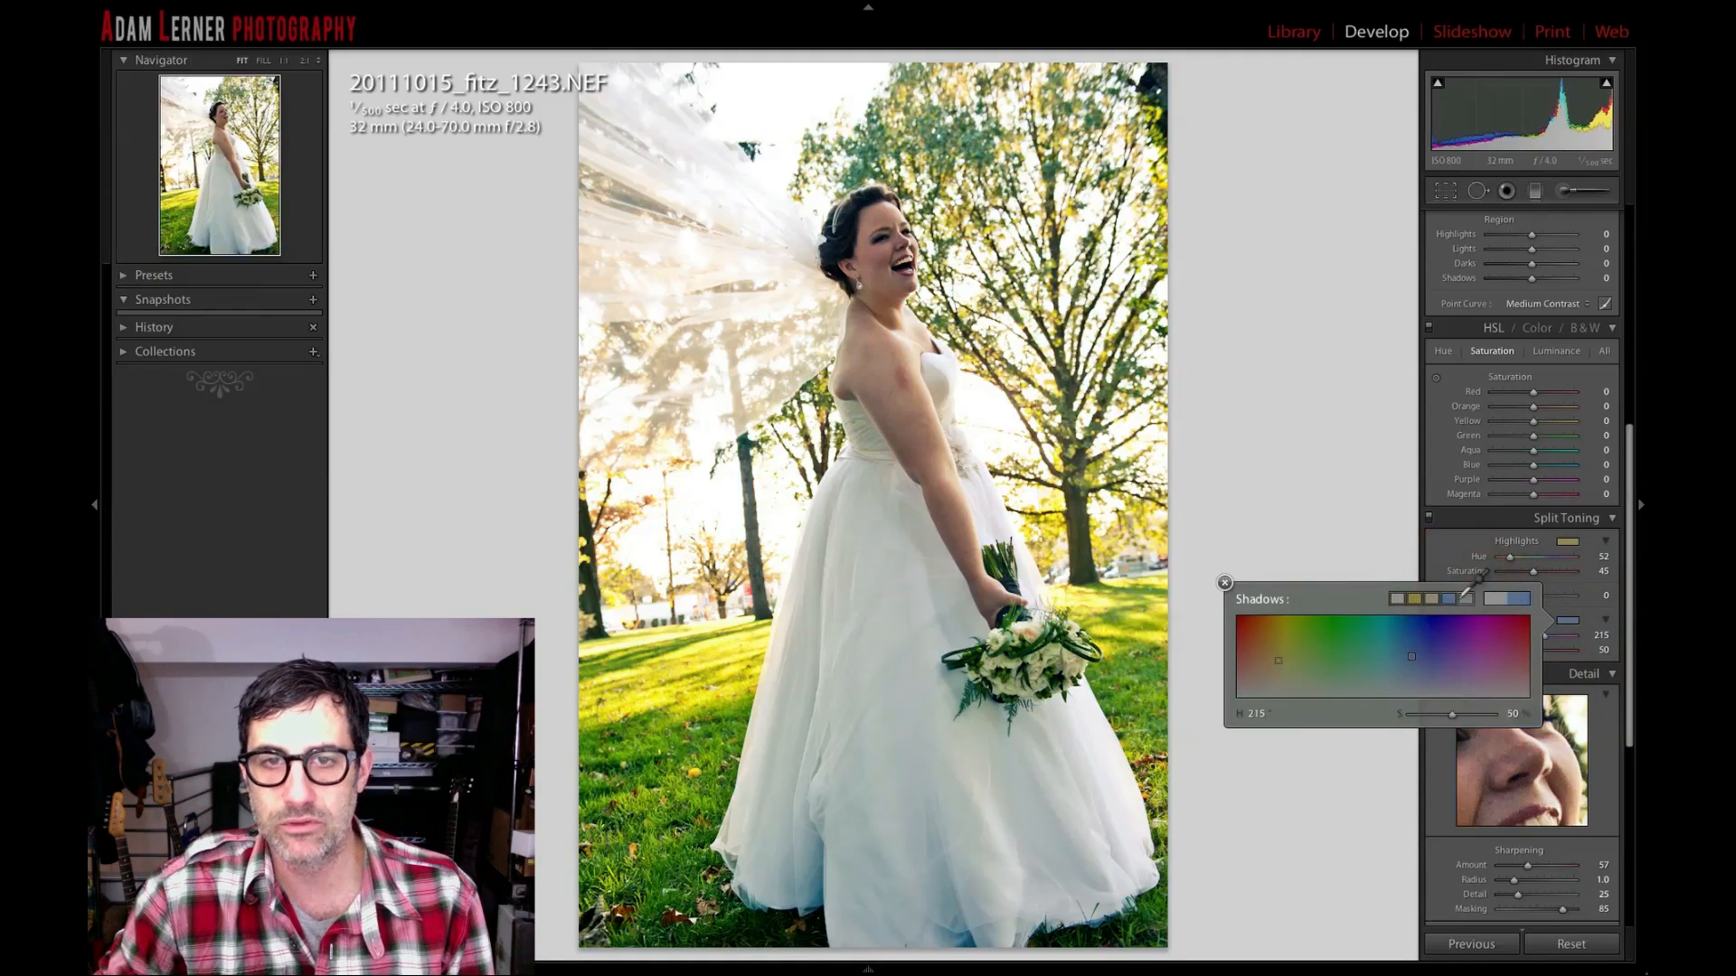
{"action": "left_click", "coordinate": [1226, 584]}
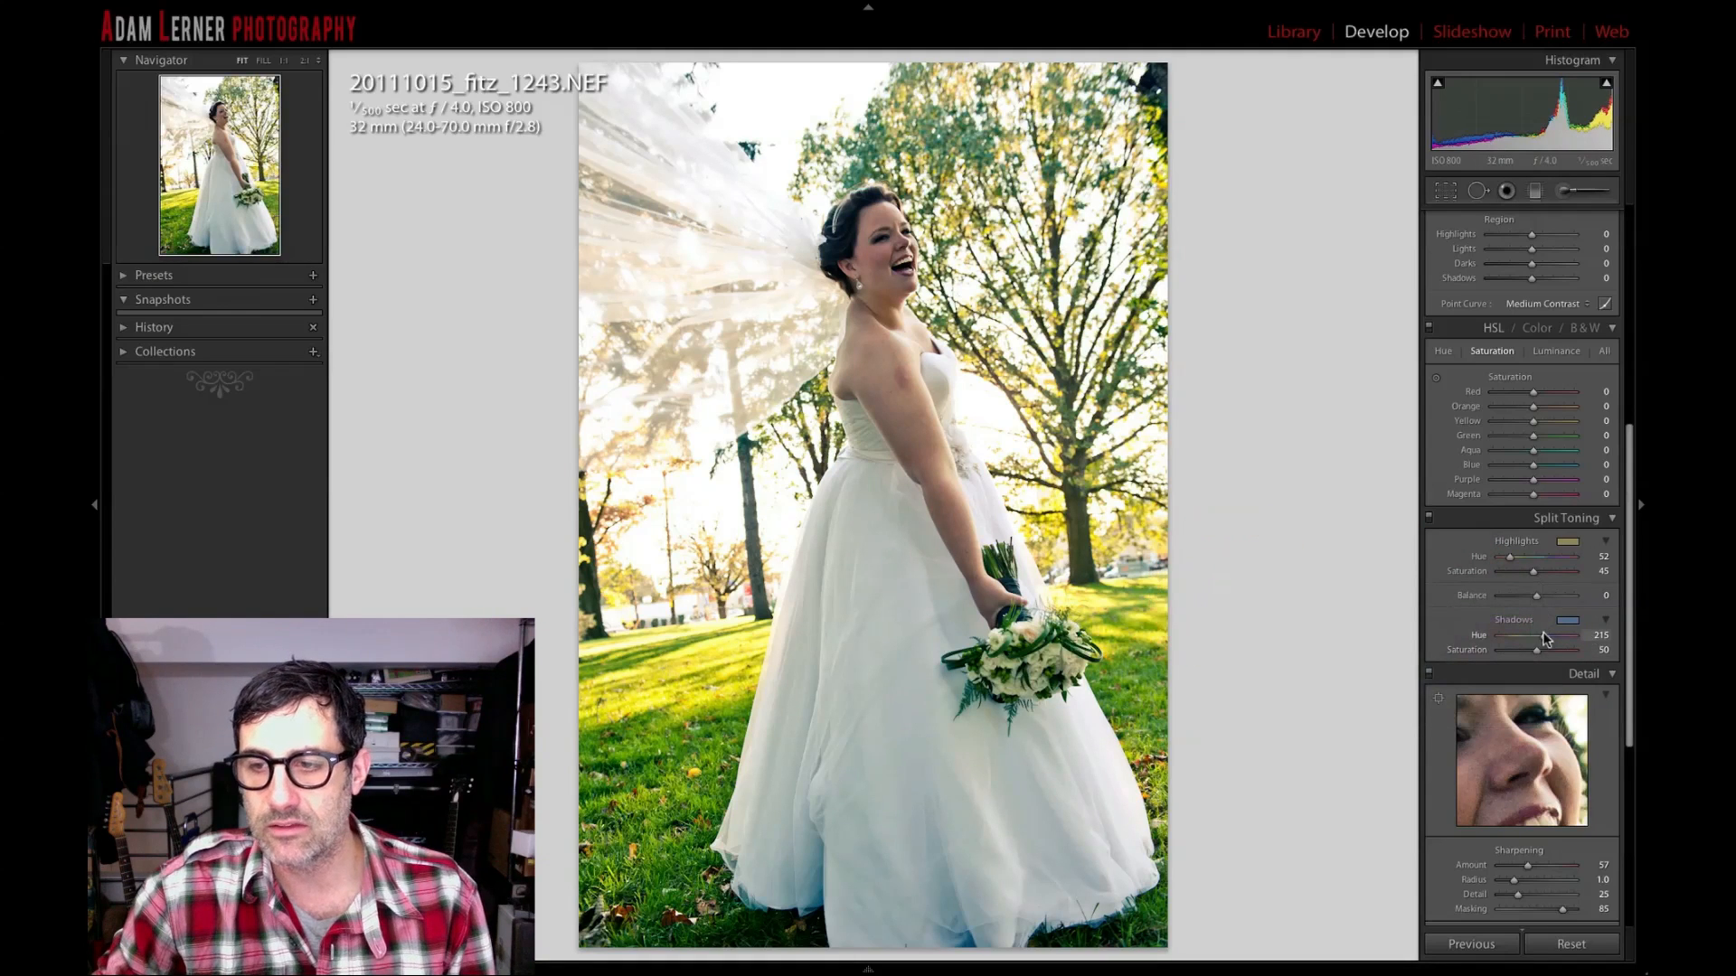
{"action": "left_click_drag", "start_coordinate": [1545, 638], "coordinate": [1529, 597]}
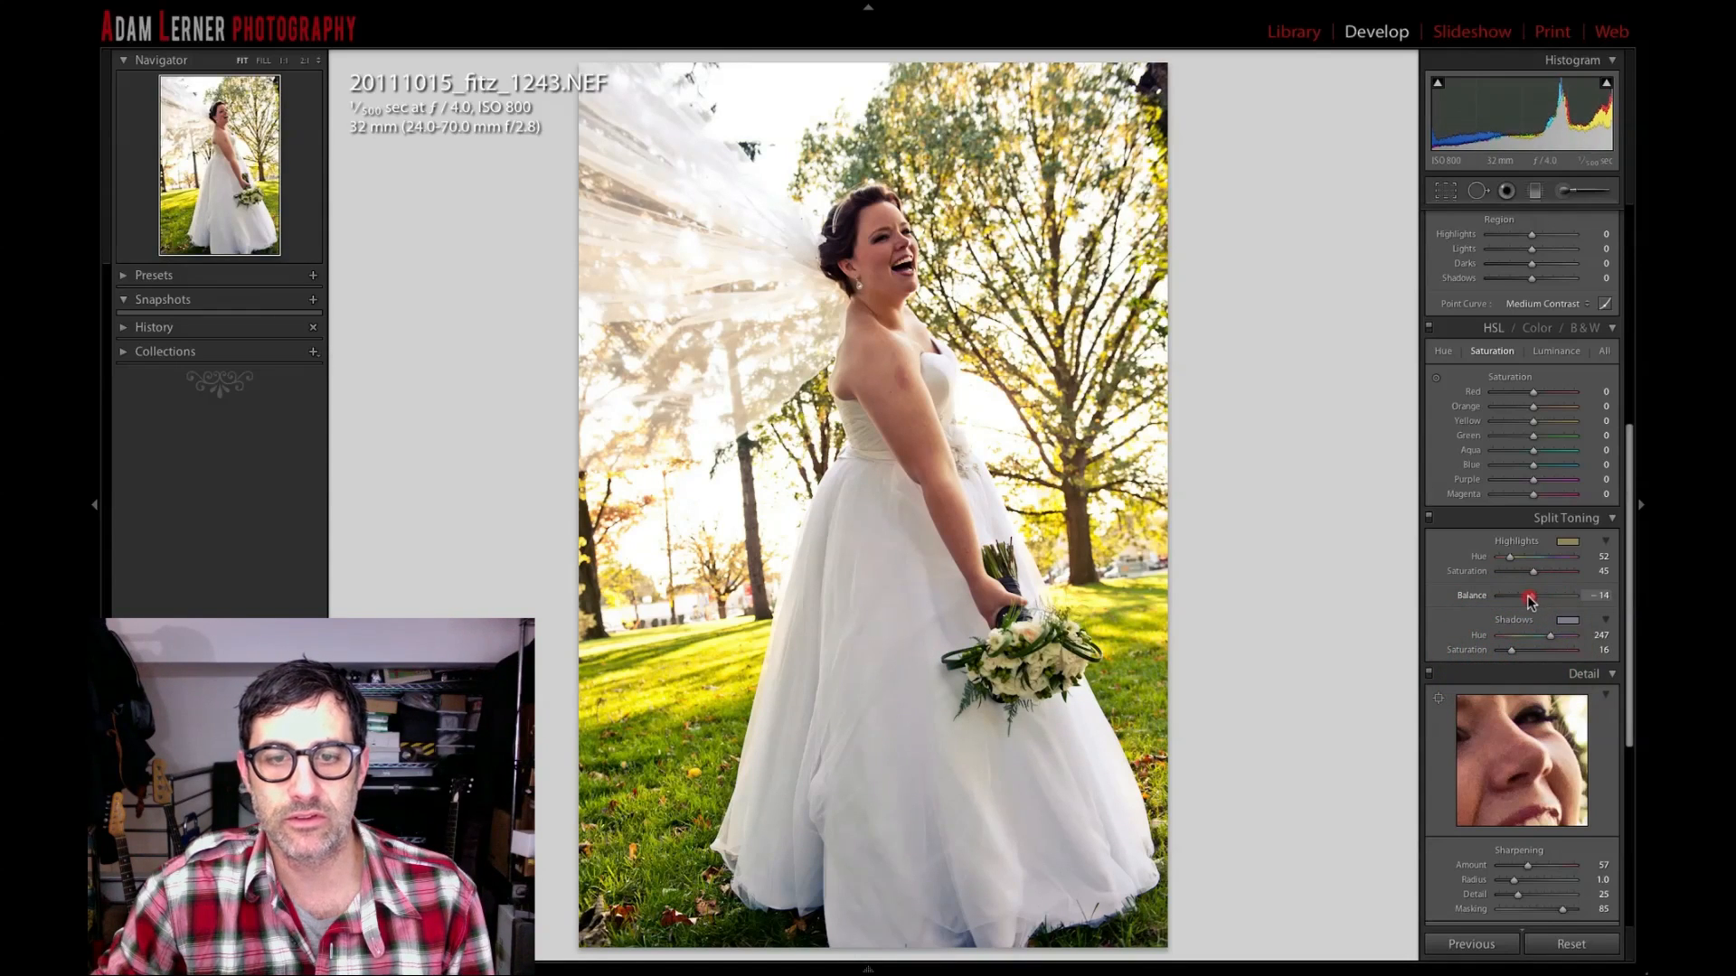
{"action": "key", "text": "backslash"}
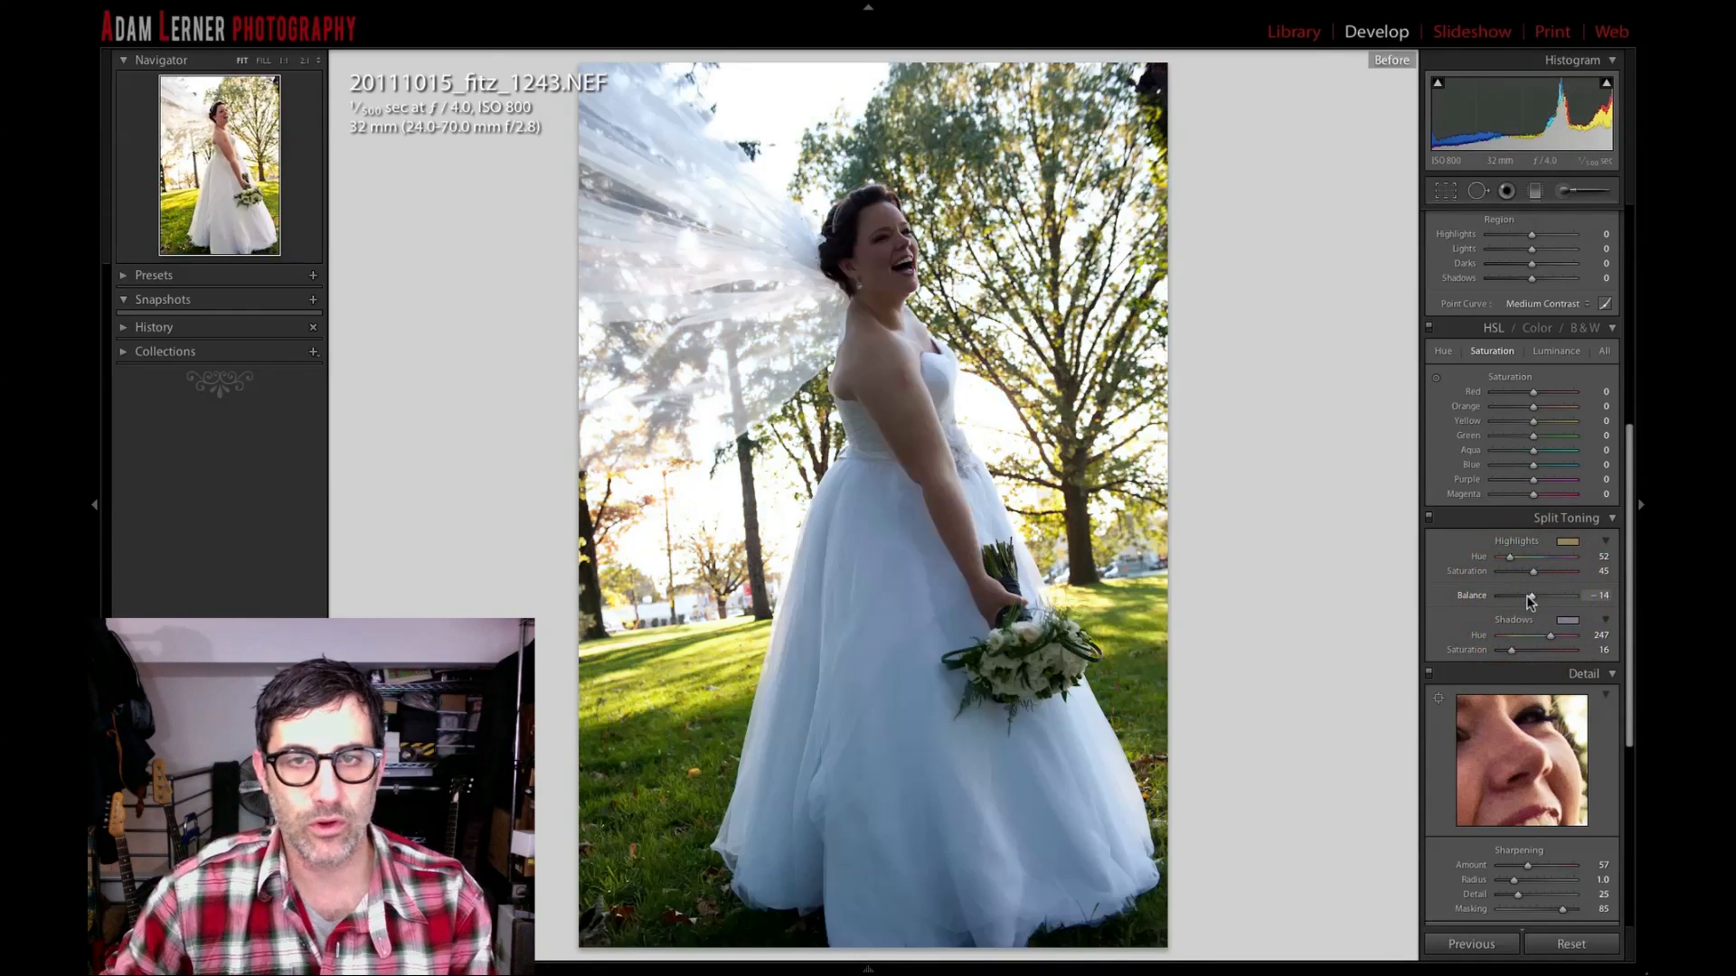
{"action": "key", "text": "backslash"}
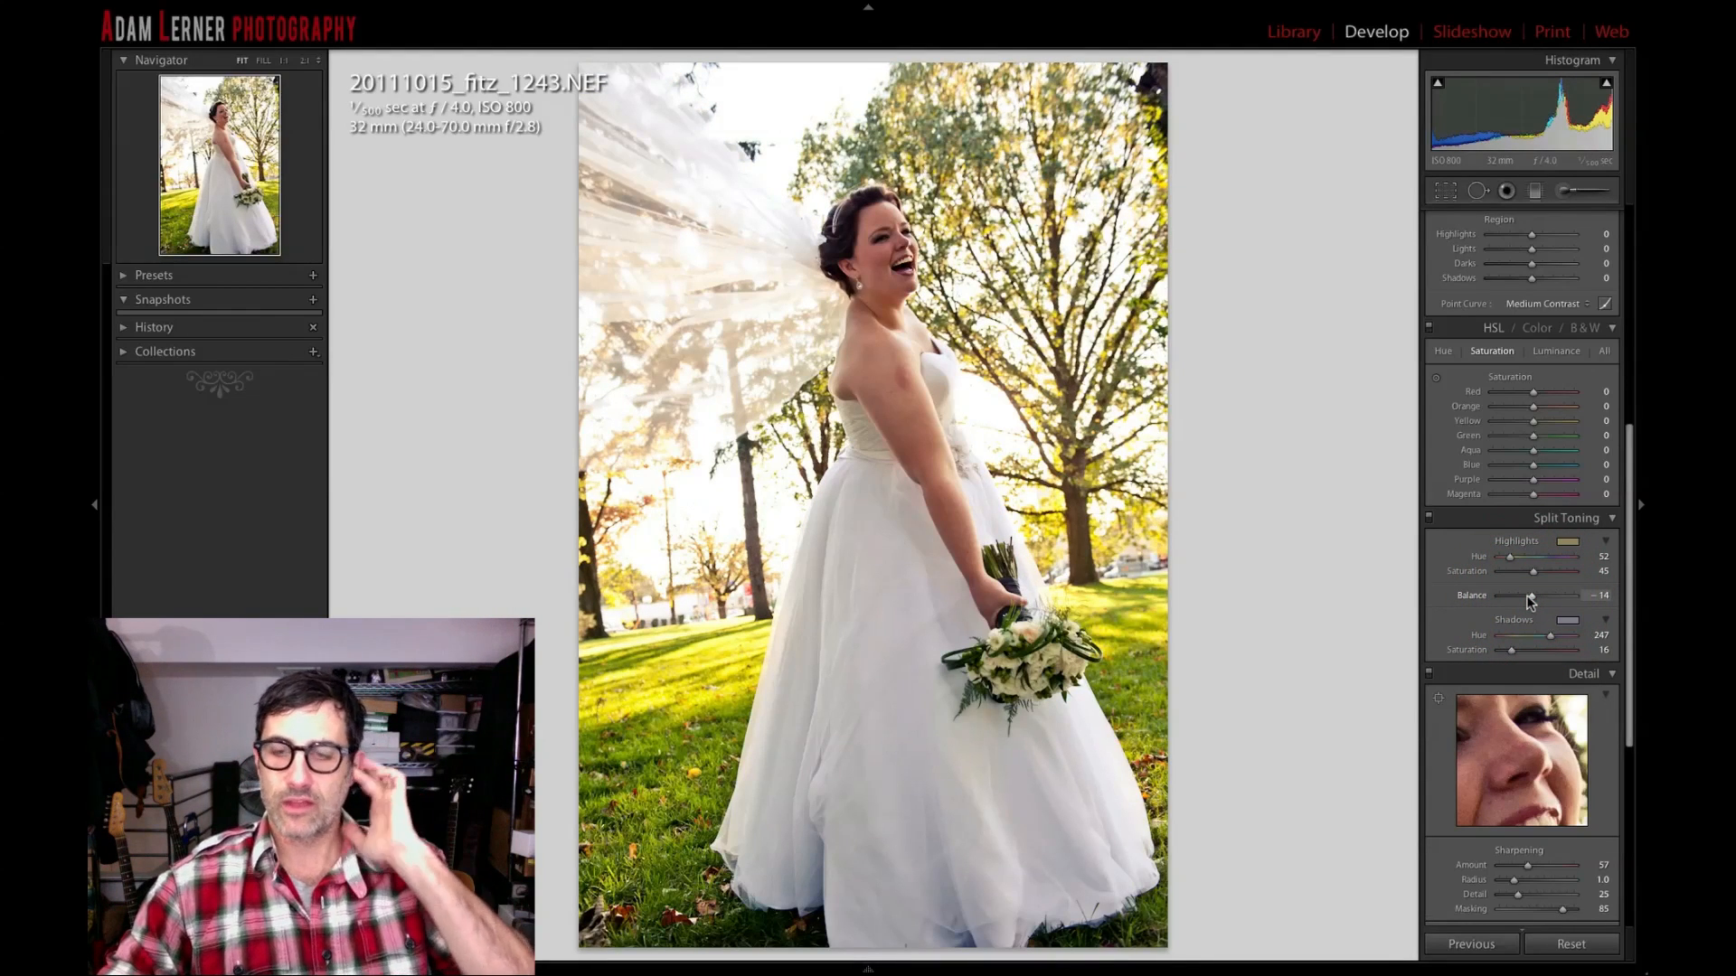
Add a Highlight Priority post-crop vignette with amount -19 and feather 55.
{"action": "scroll", "coordinate": [1561, 607], "scroll_direction": "down", "scroll_amount": 3}
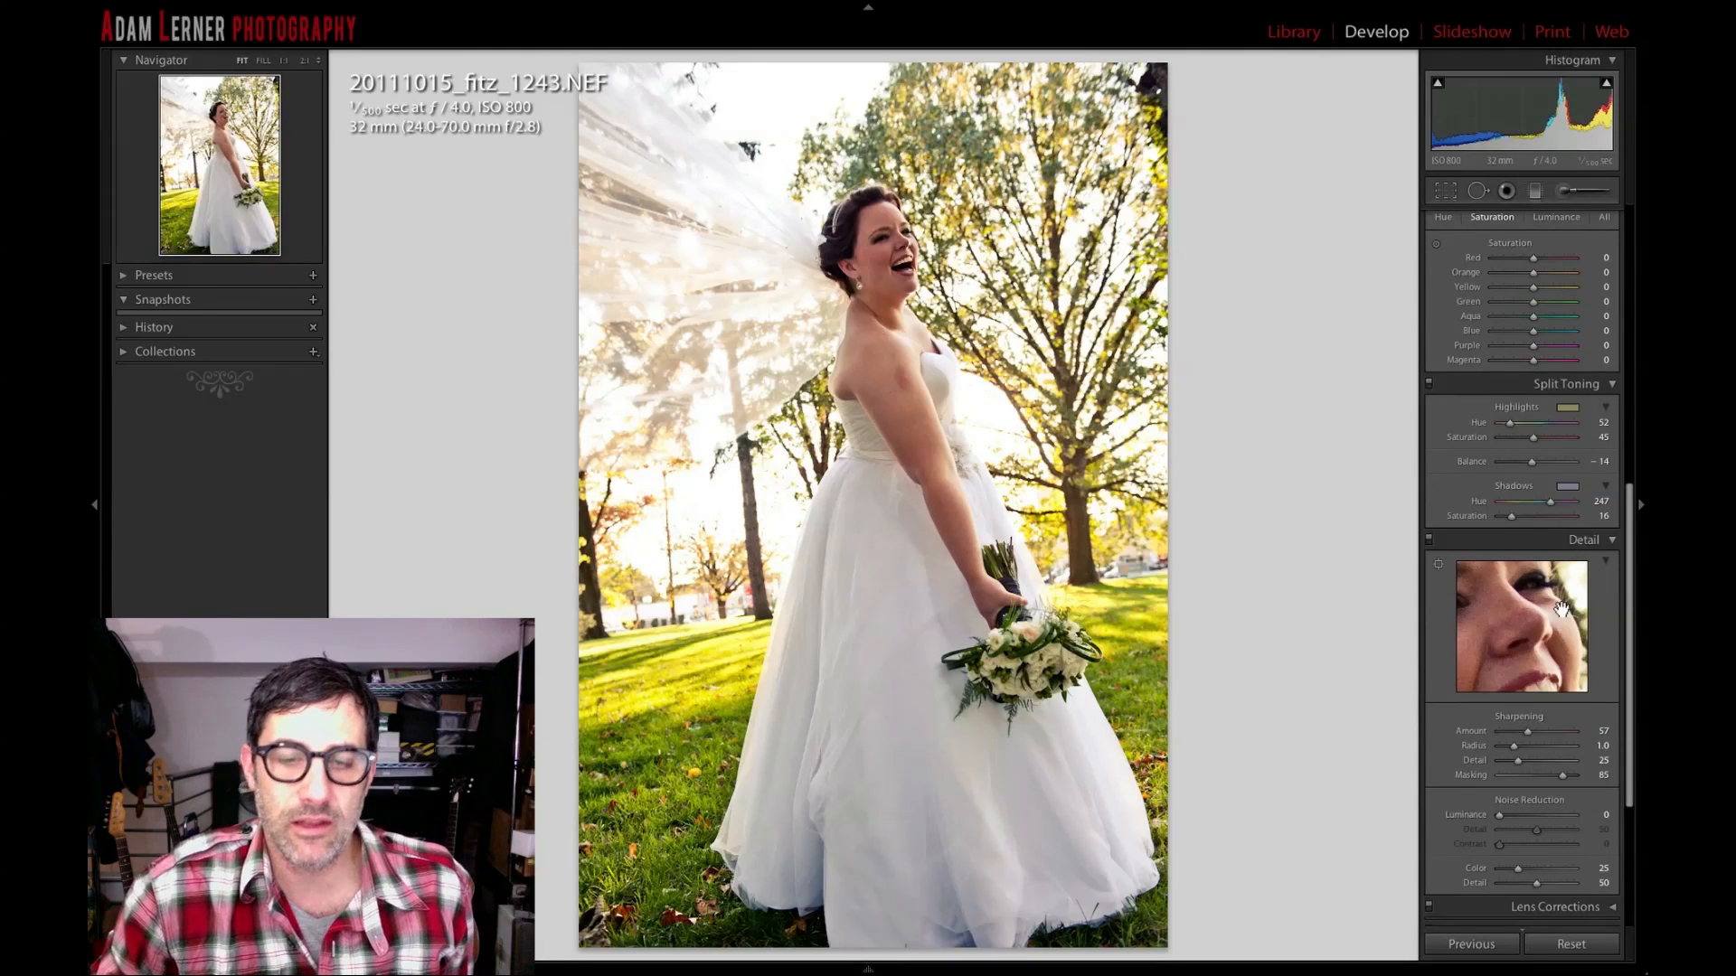
{"action": "scroll", "coordinate": [1562, 607], "scroll_direction": "down", "scroll_amount": 4}
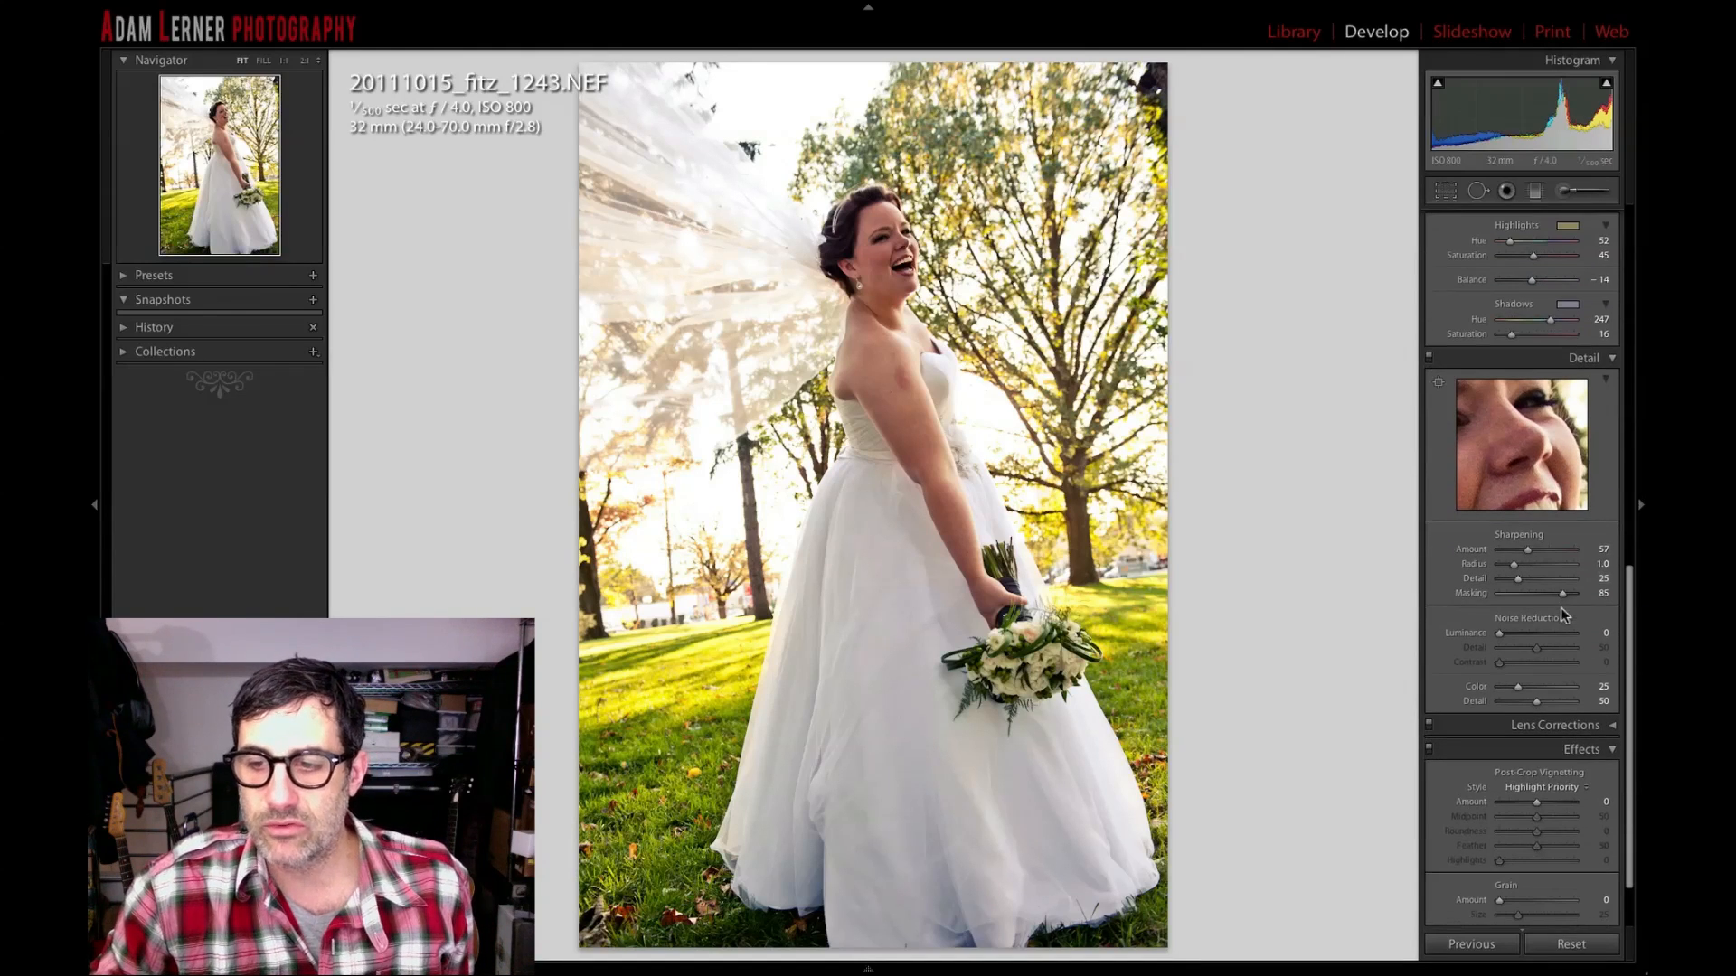
{"action": "left_click_drag", "start_coordinate": [1537, 801], "coordinate": [1535, 804]}
{"action": "left_click_drag", "start_coordinate": [1537, 807], "coordinate": [1533, 807]}
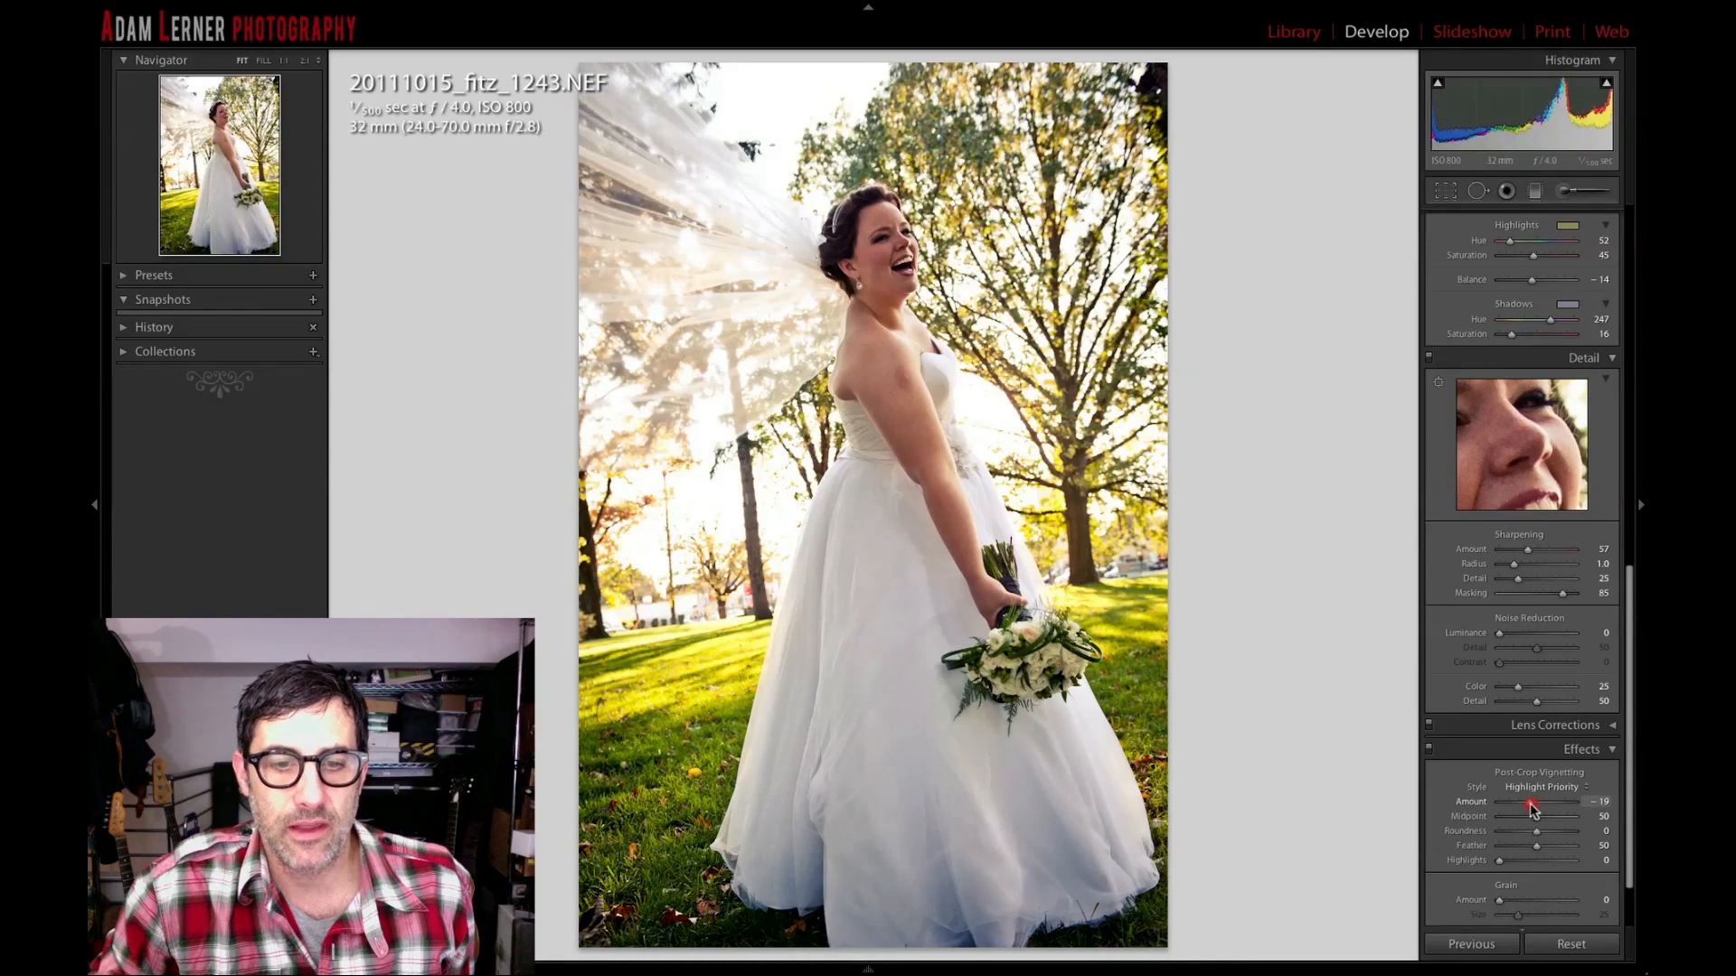
{"action": "scroll", "coordinate": [1528, 805], "scroll_direction": "up", "scroll_amount": 10}
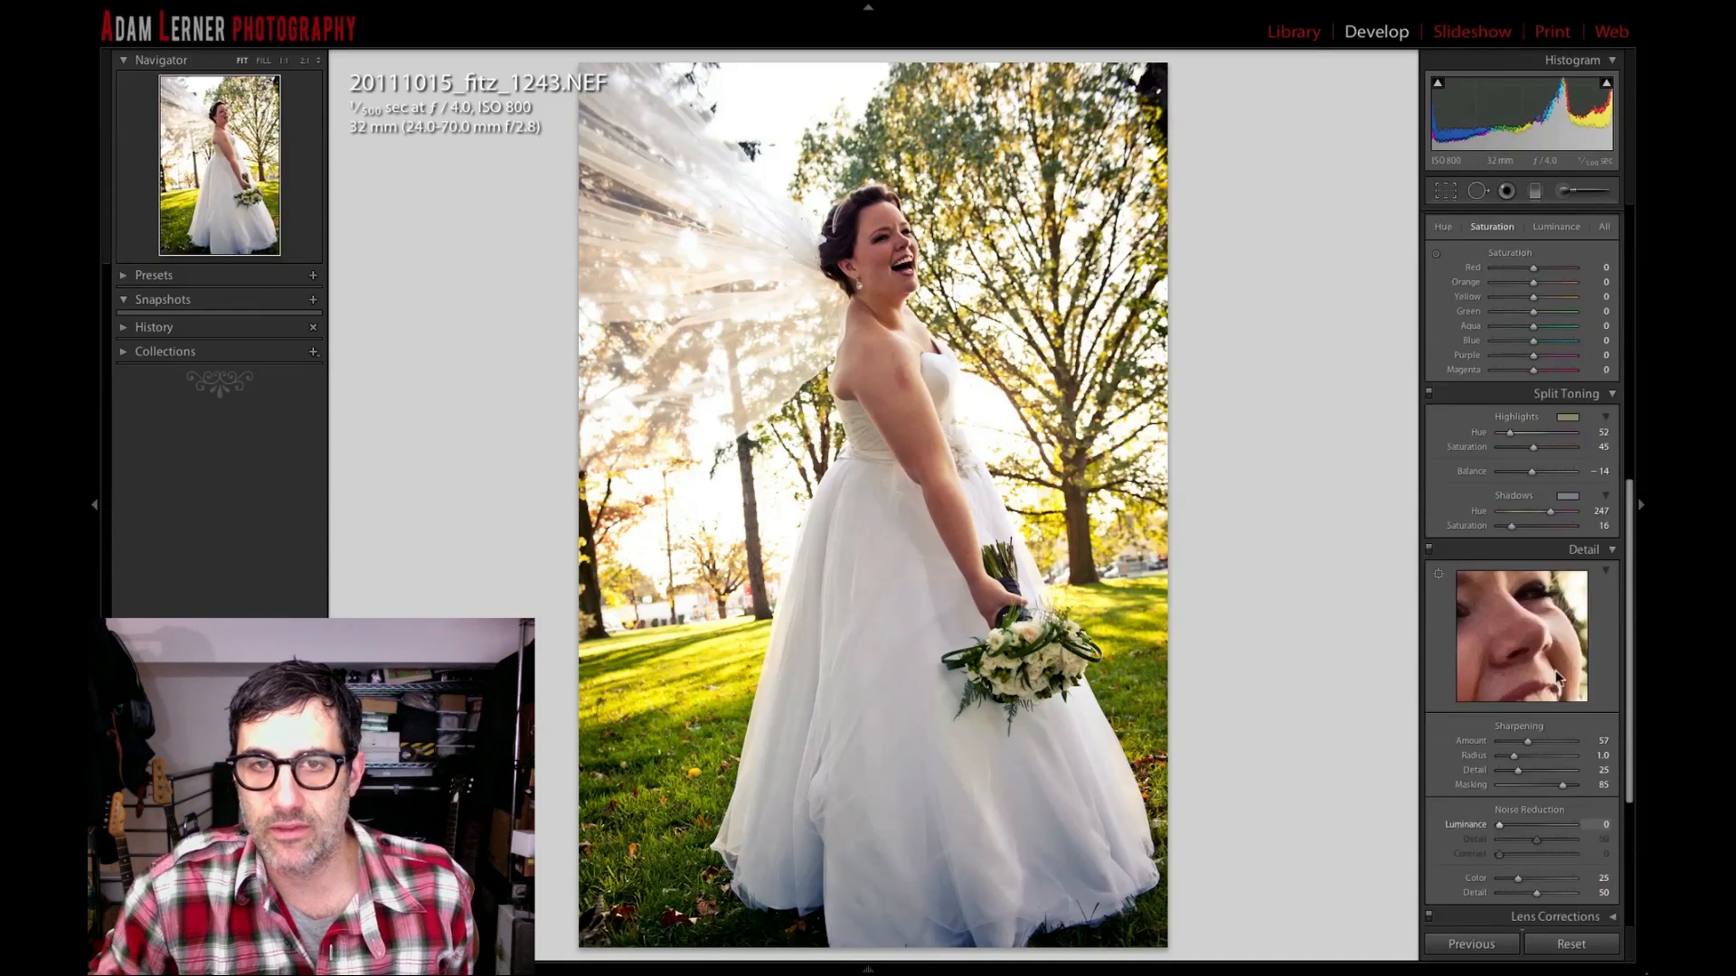
{"action": "scroll", "coordinate": [1541, 475], "scroll_direction": "down", "scroll_amount": 10}
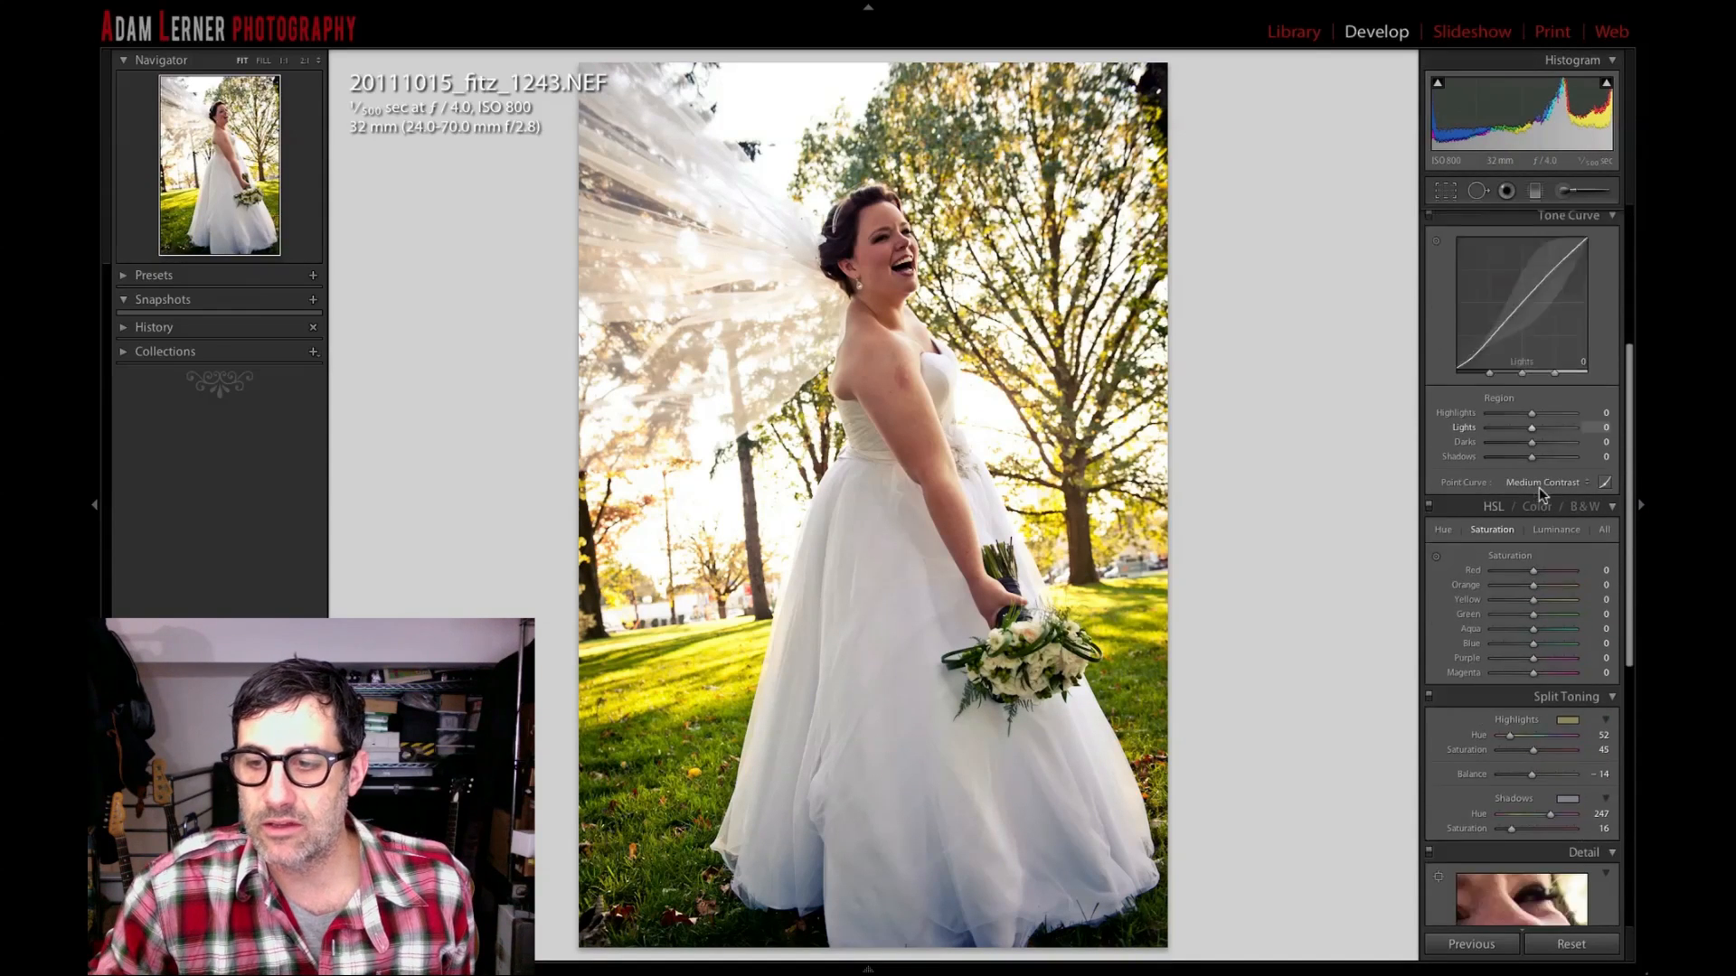
{"action": "scroll", "coordinate": [1533, 799], "scroll_direction": "down", "scroll_amount": 4}
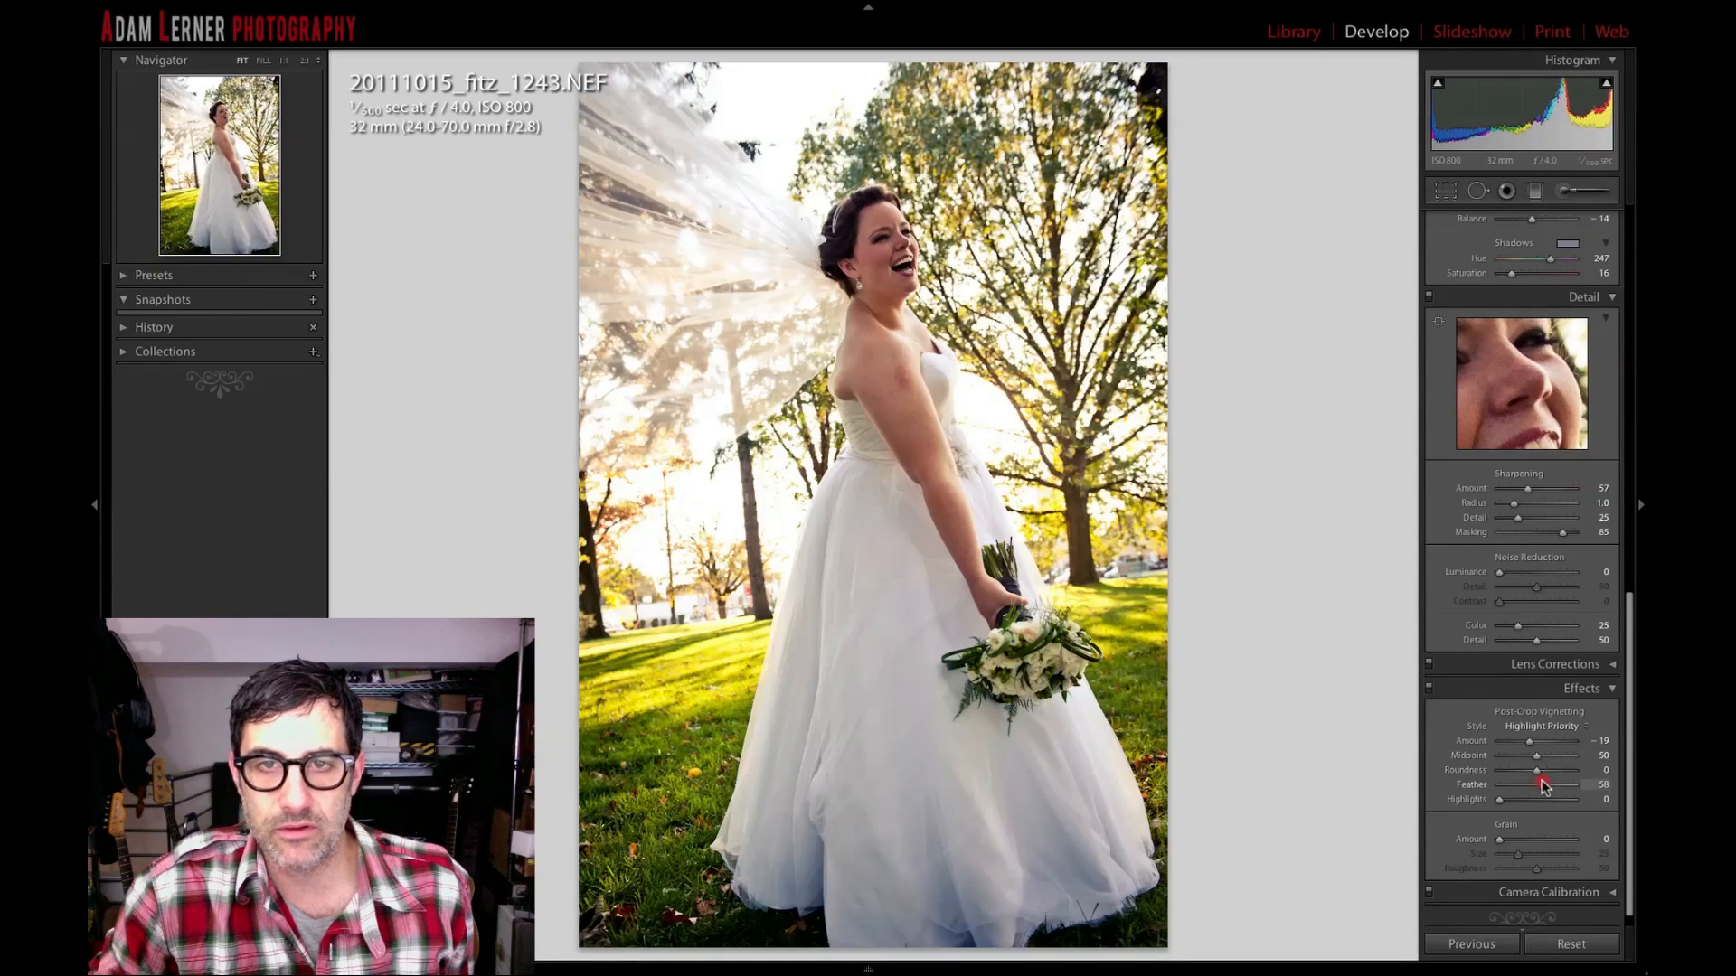
{"action": "left_click_drag", "start_coordinate": [1543, 786], "coordinate": [1541, 786]}
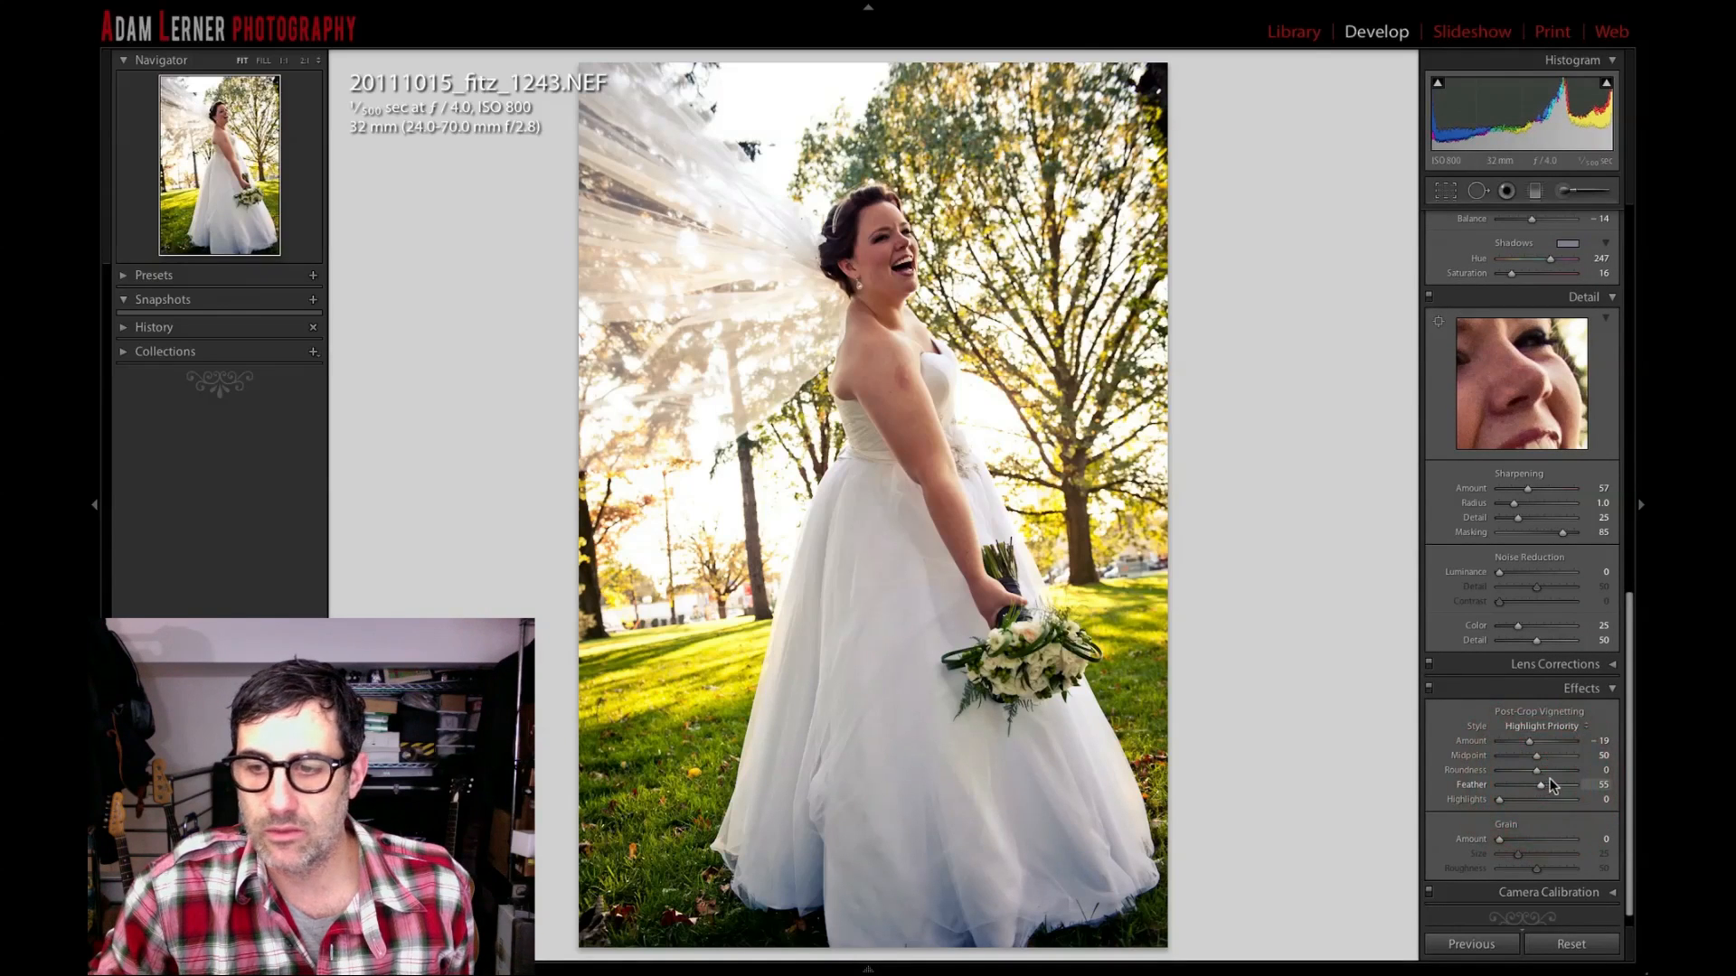
Set fill light to 58, overall saturation to -9 and vibrance to +8.
{"action": "scroll", "coordinate": [1549, 778], "scroll_direction": "up", "scroll_amount": 10}
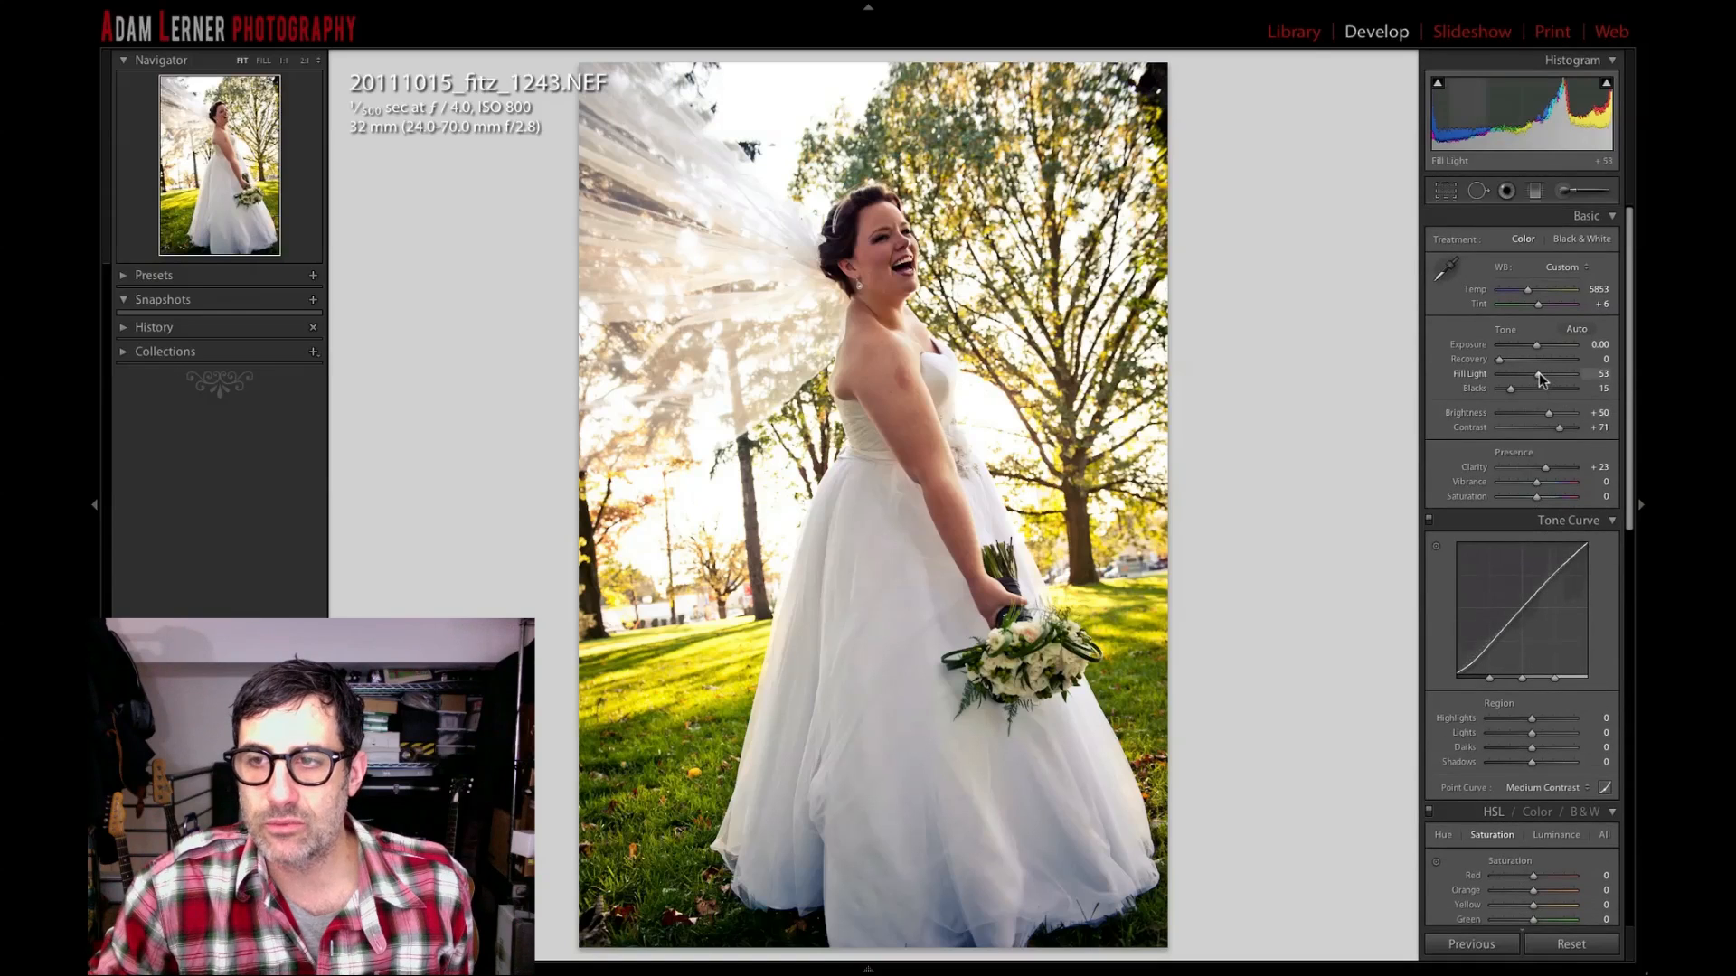
{"action": "left_click_drag", "start_coordinate": [1542, 376], "coordinate": [1545, 377]}
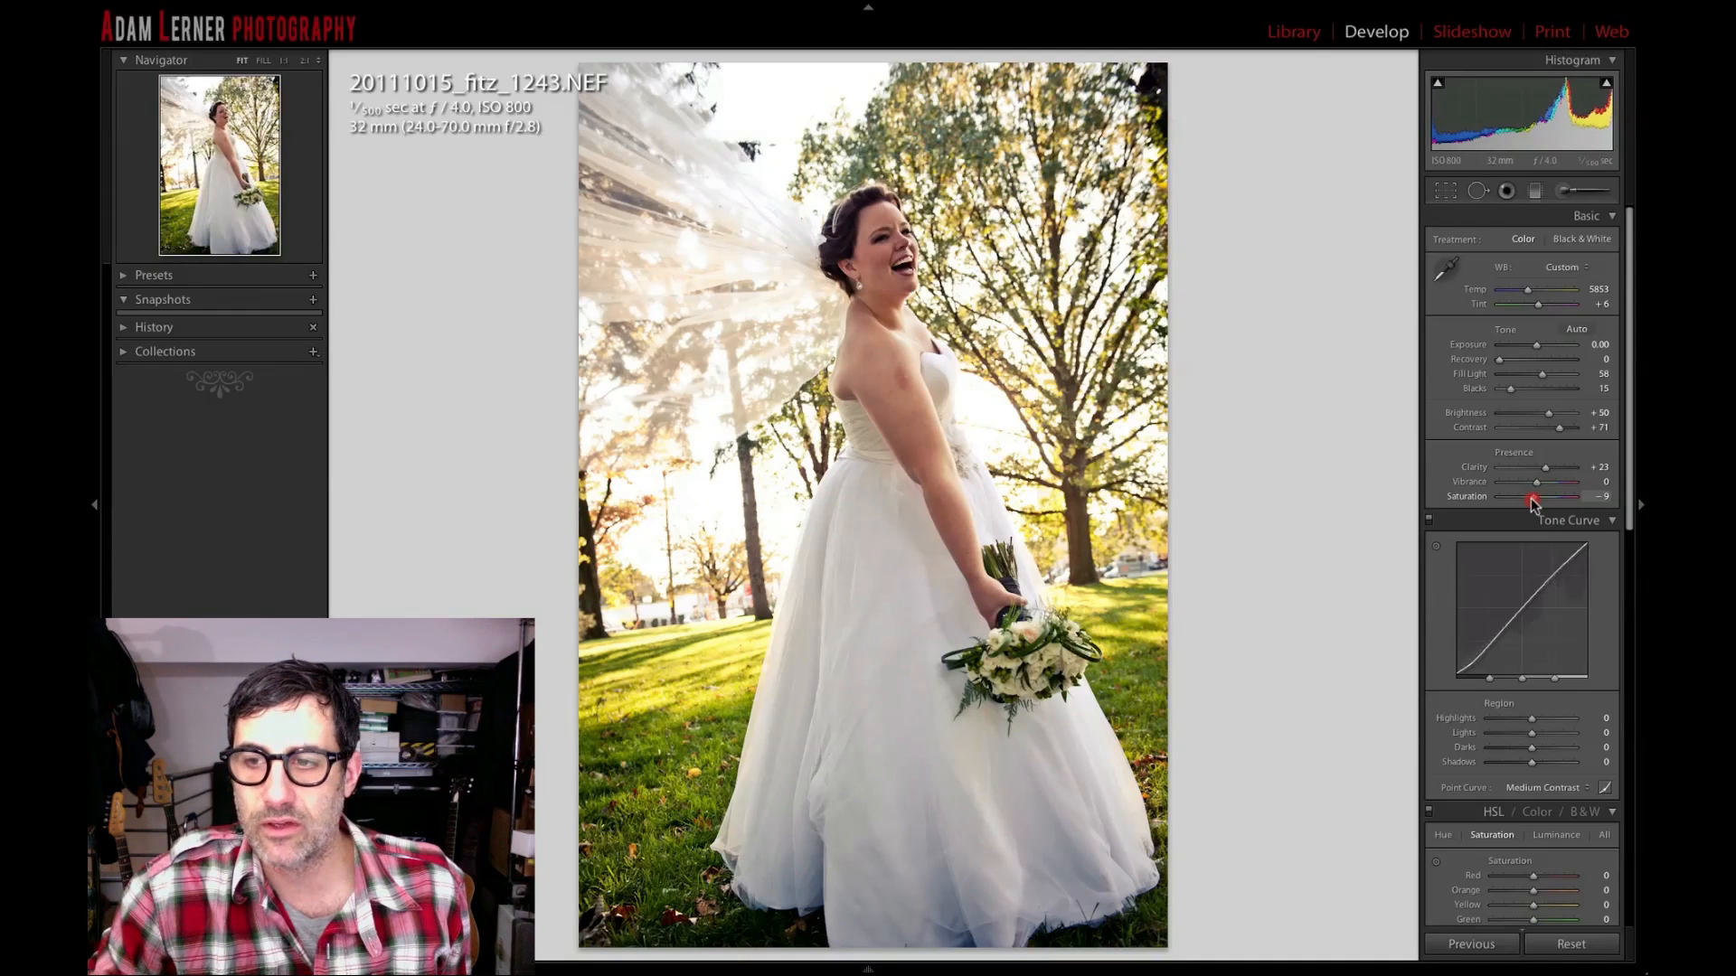
{"action": "left_click_drag", "start_coordinate": [1533, 502], "coordinate": [1540, 486]}
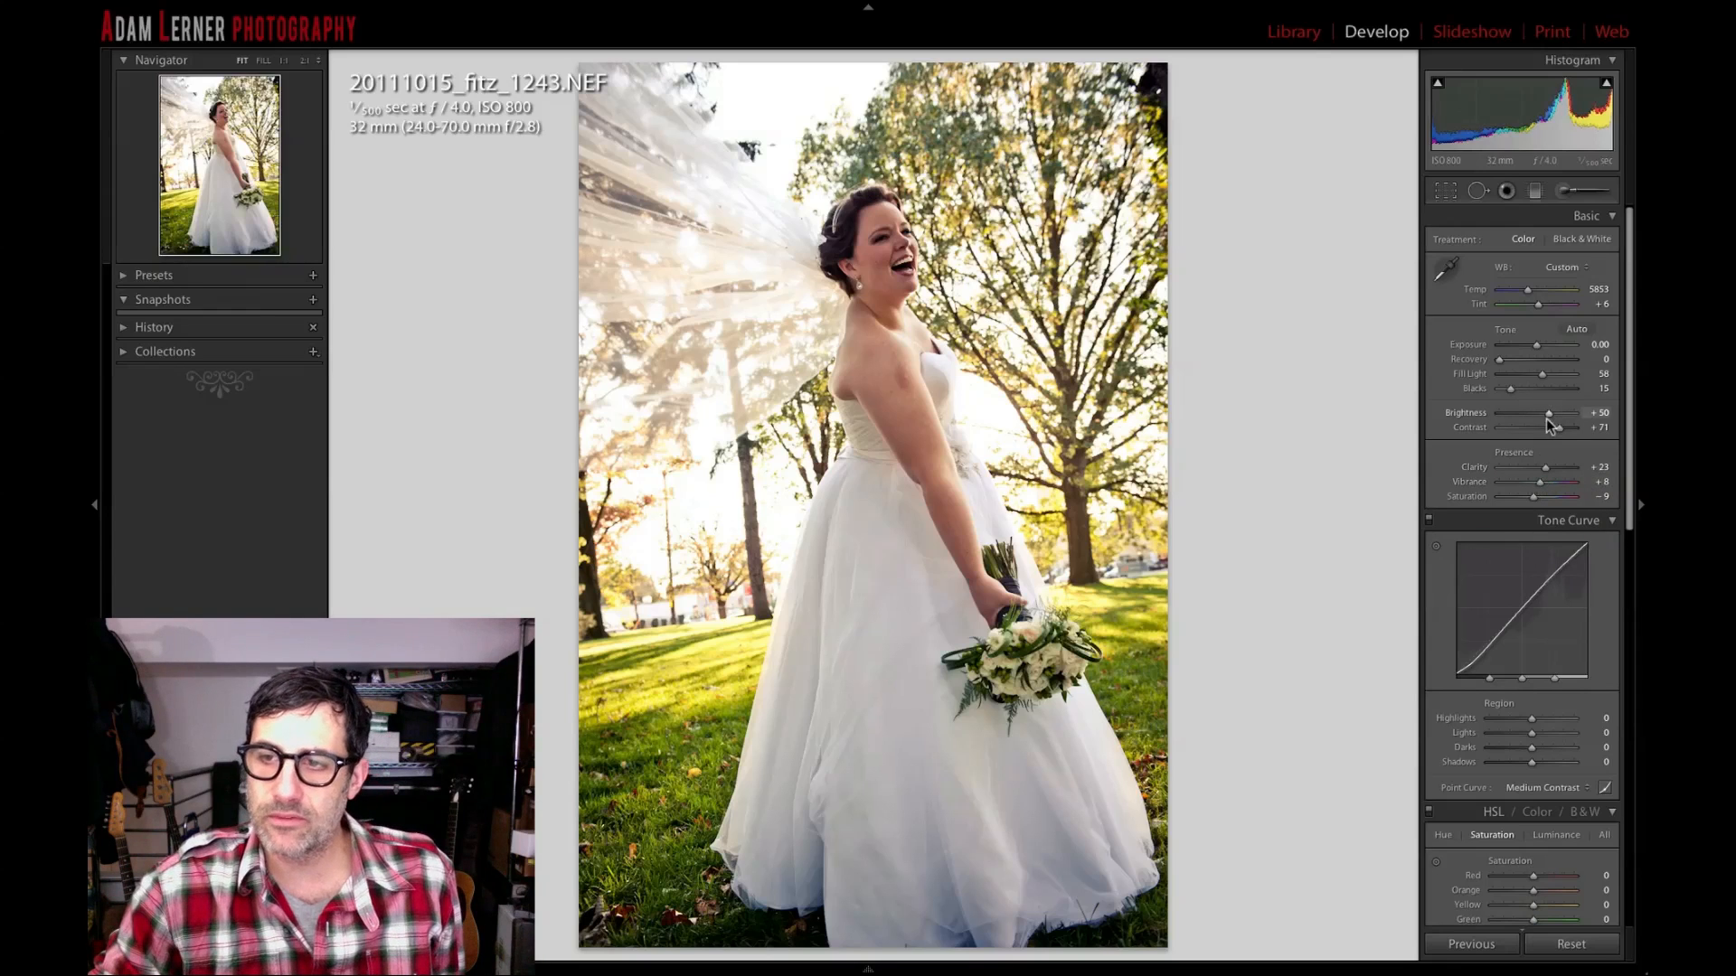
Set the orange saturation to -5 and the yellow saturation to -4 in the HSL adjustments.
{"action": "scroll", "coordinate": [1548, 423], "scroll_direction": "down", "scroll_amount": 5}
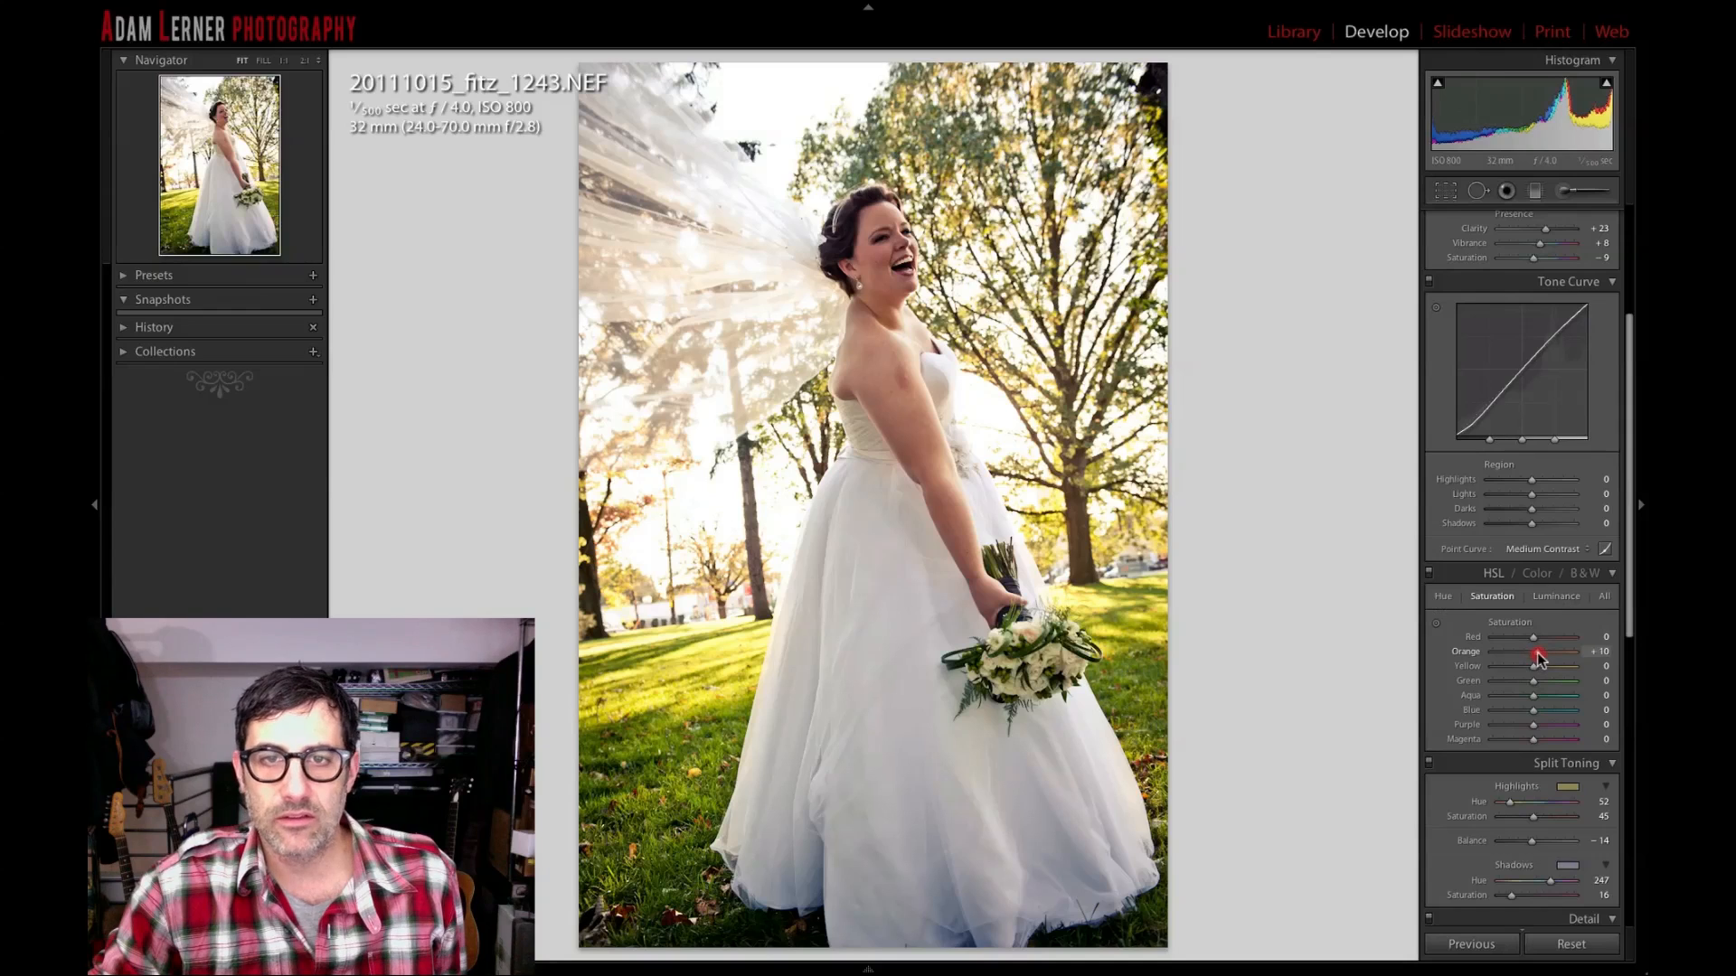
{"action": "mouse_move", "coordinate": [1541, 660]}
{"action": "left_mouse_down"}
{"action": "mouse_move", "coordinate": [1562, 658]}
{"action": "mouse_move", "coordinate": [1527, 658]}
{"action": "mouse_move", "coordinate": [1549, 657]}
{"action": "mouse_move", "coordinate": [1533, 674]}
{"action": "left_mouse_up"}
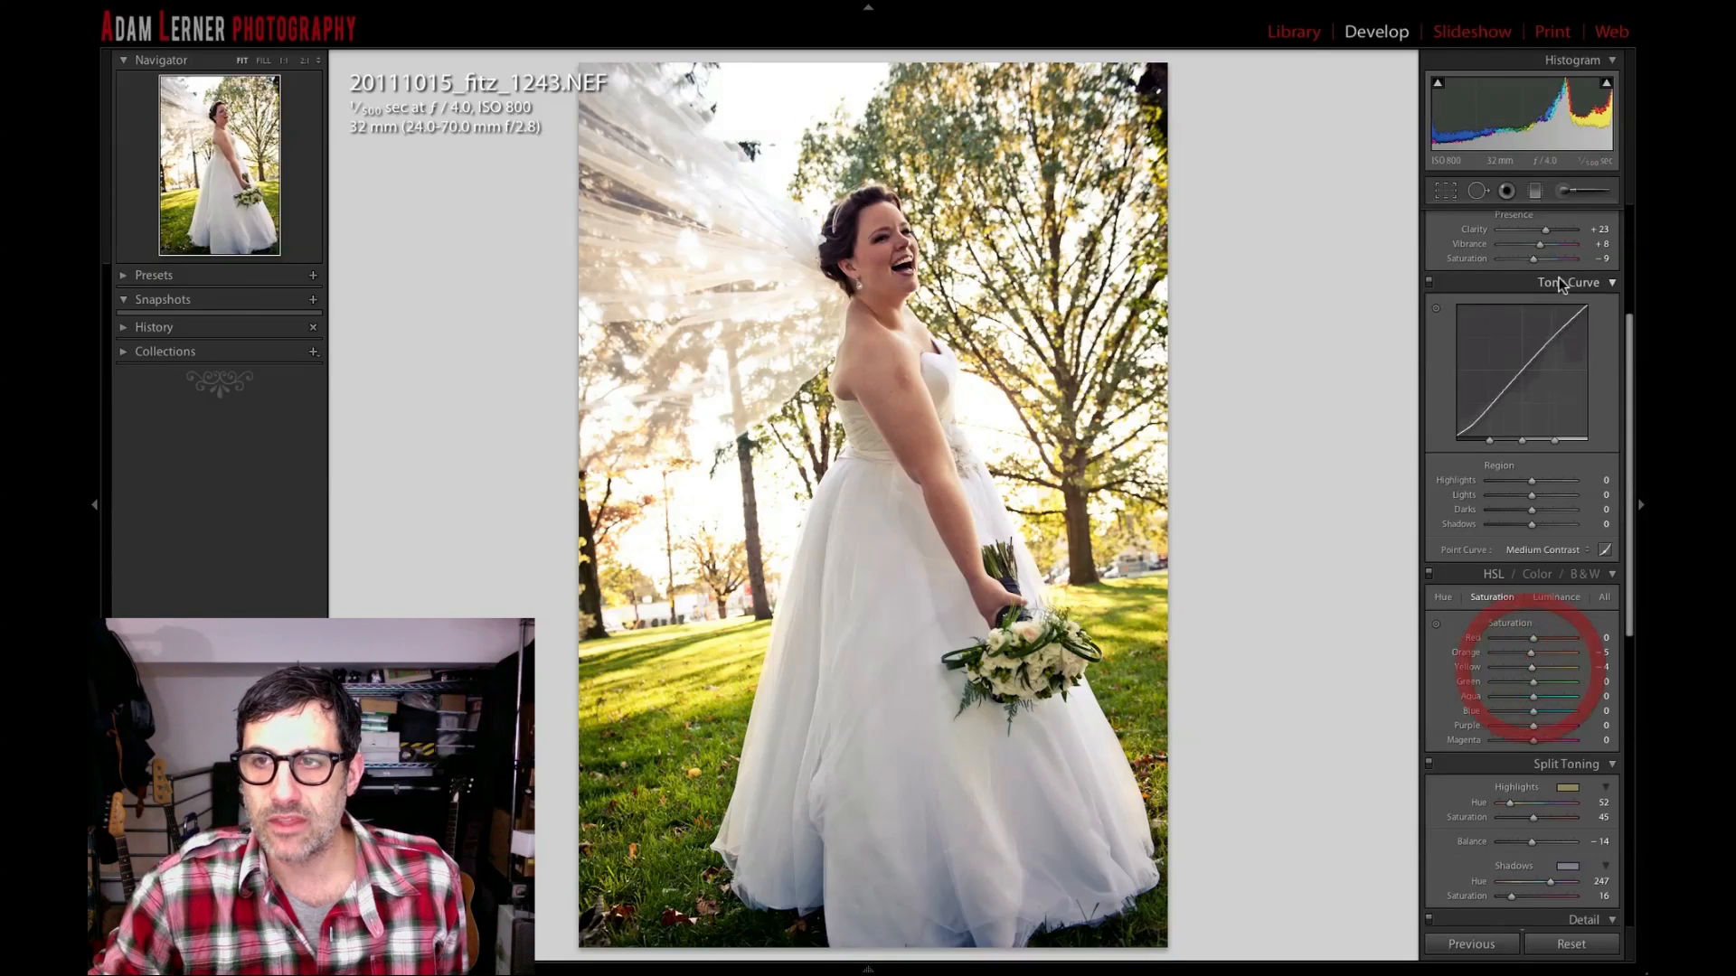
Set the white balance tint to +1 and the exposure to +0.25.
{"action": "scroll", "coordinate": [1558, 279], "scroll_direction": "up", "scroll_amount": 4}
{"action": "left_click_drag", "start_coordinate": [1537, 304], "coordinate": [1541, 309]}
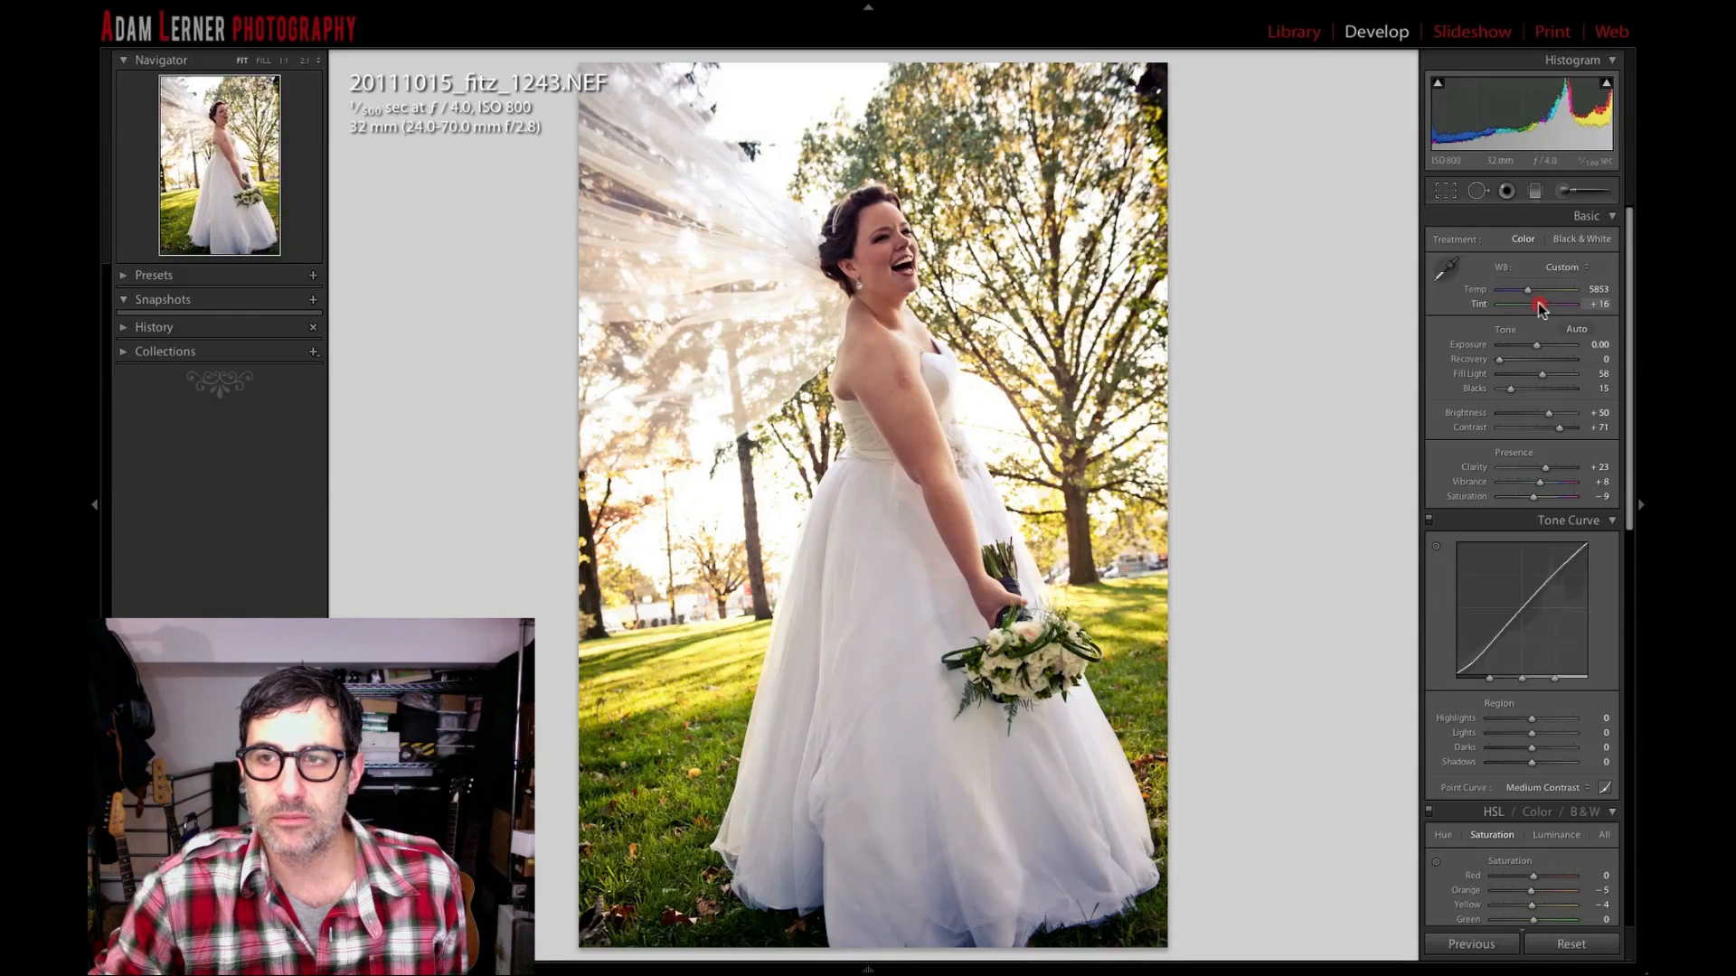
{"action": "left_click_drag", "start_coordinate": [1542, 305], "coordinate": [1537, 310]}
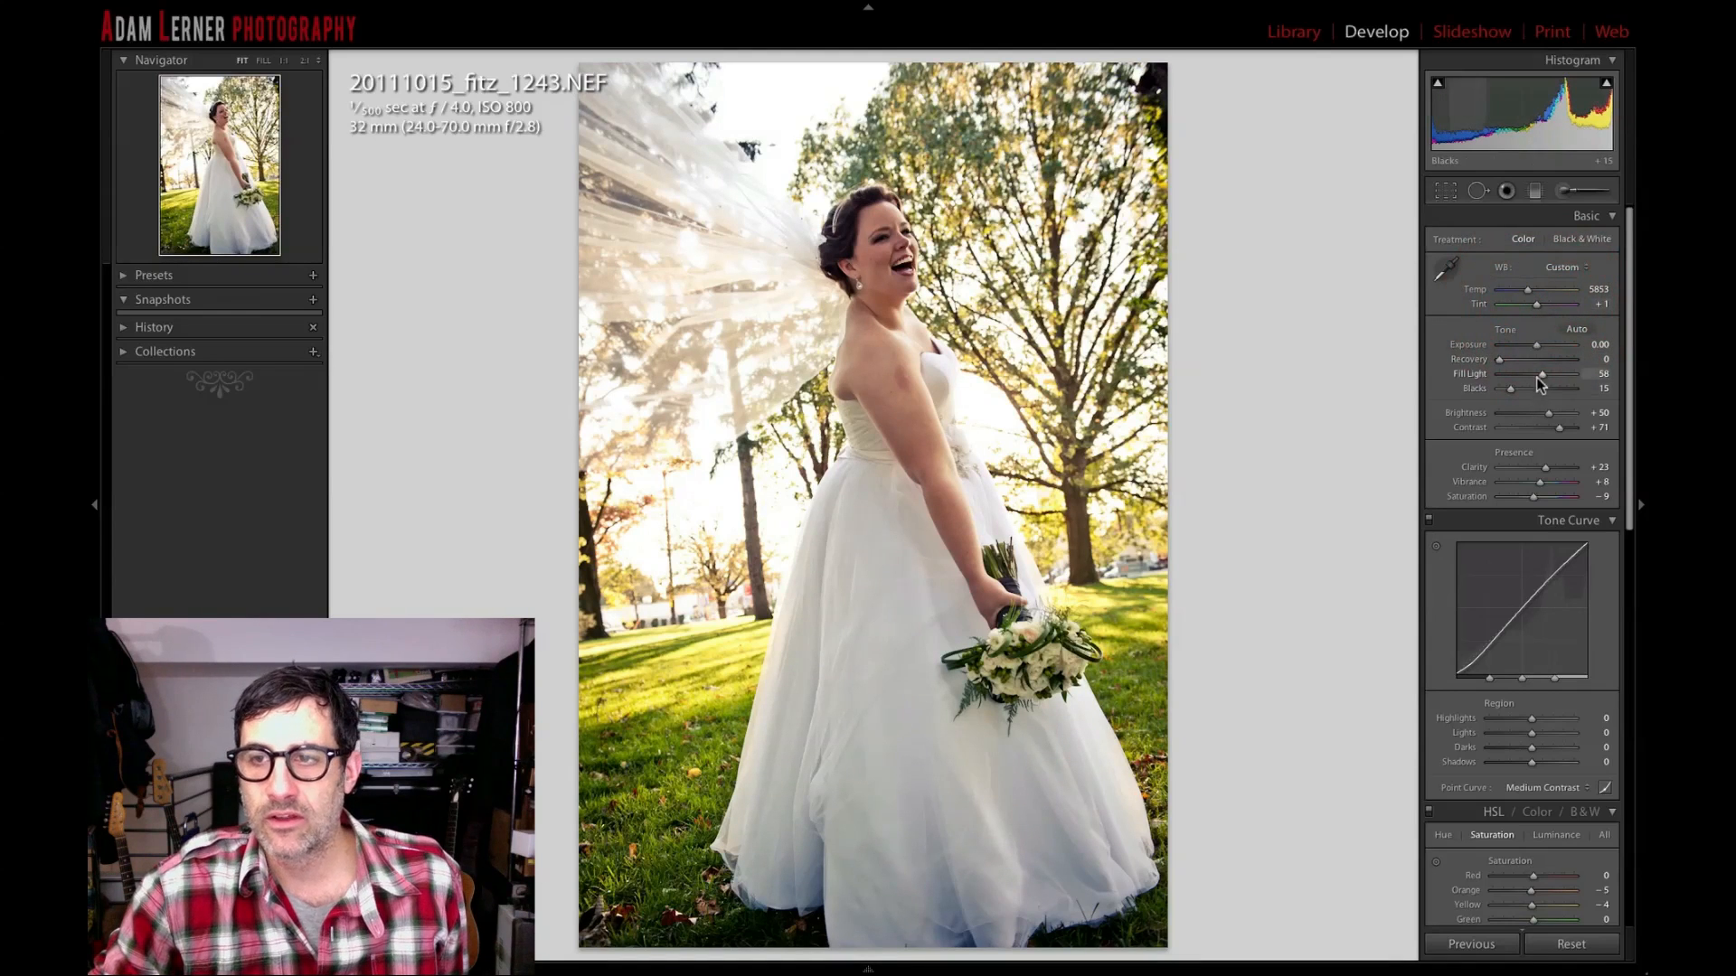
{"action": "left_click_drag", "start_coordinate": [1538, 346], "coordinate": [1538, 344]}
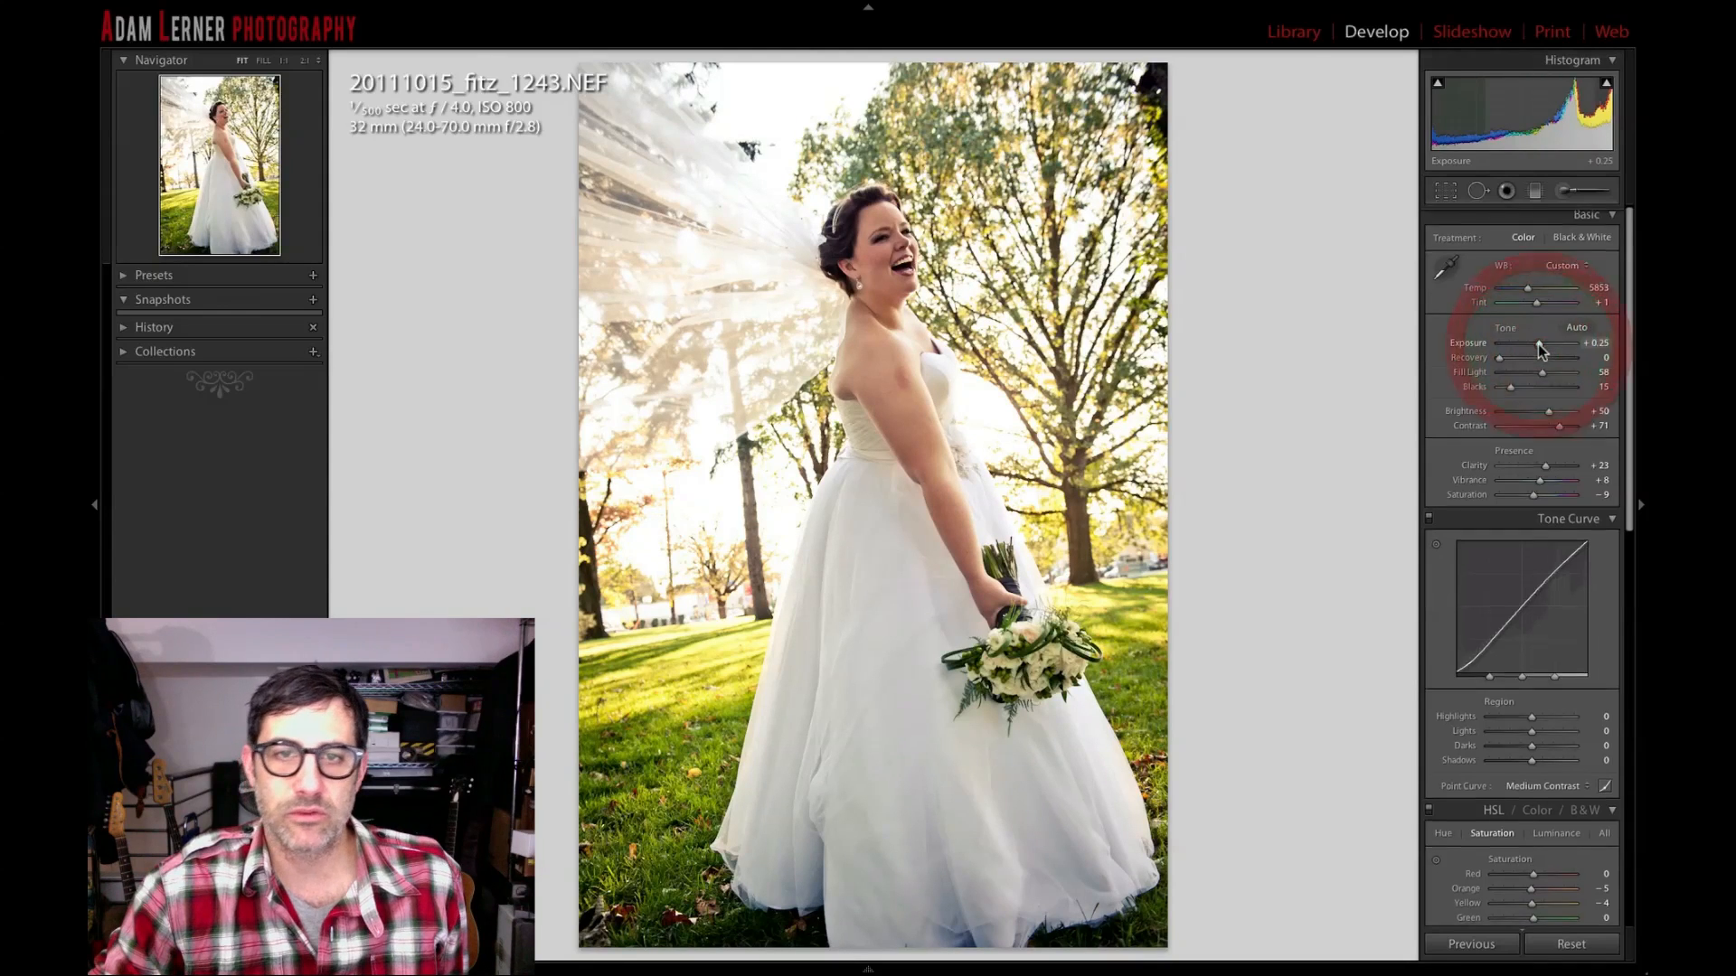
Raise green saturation to +13, set luminance to orange +6, yellow +3 and green +12, and compare with the unedited version.
{"action": "scroll", "coordinate": [1539, 452], "scroll_direction": "down", "scroll_amount": 5}
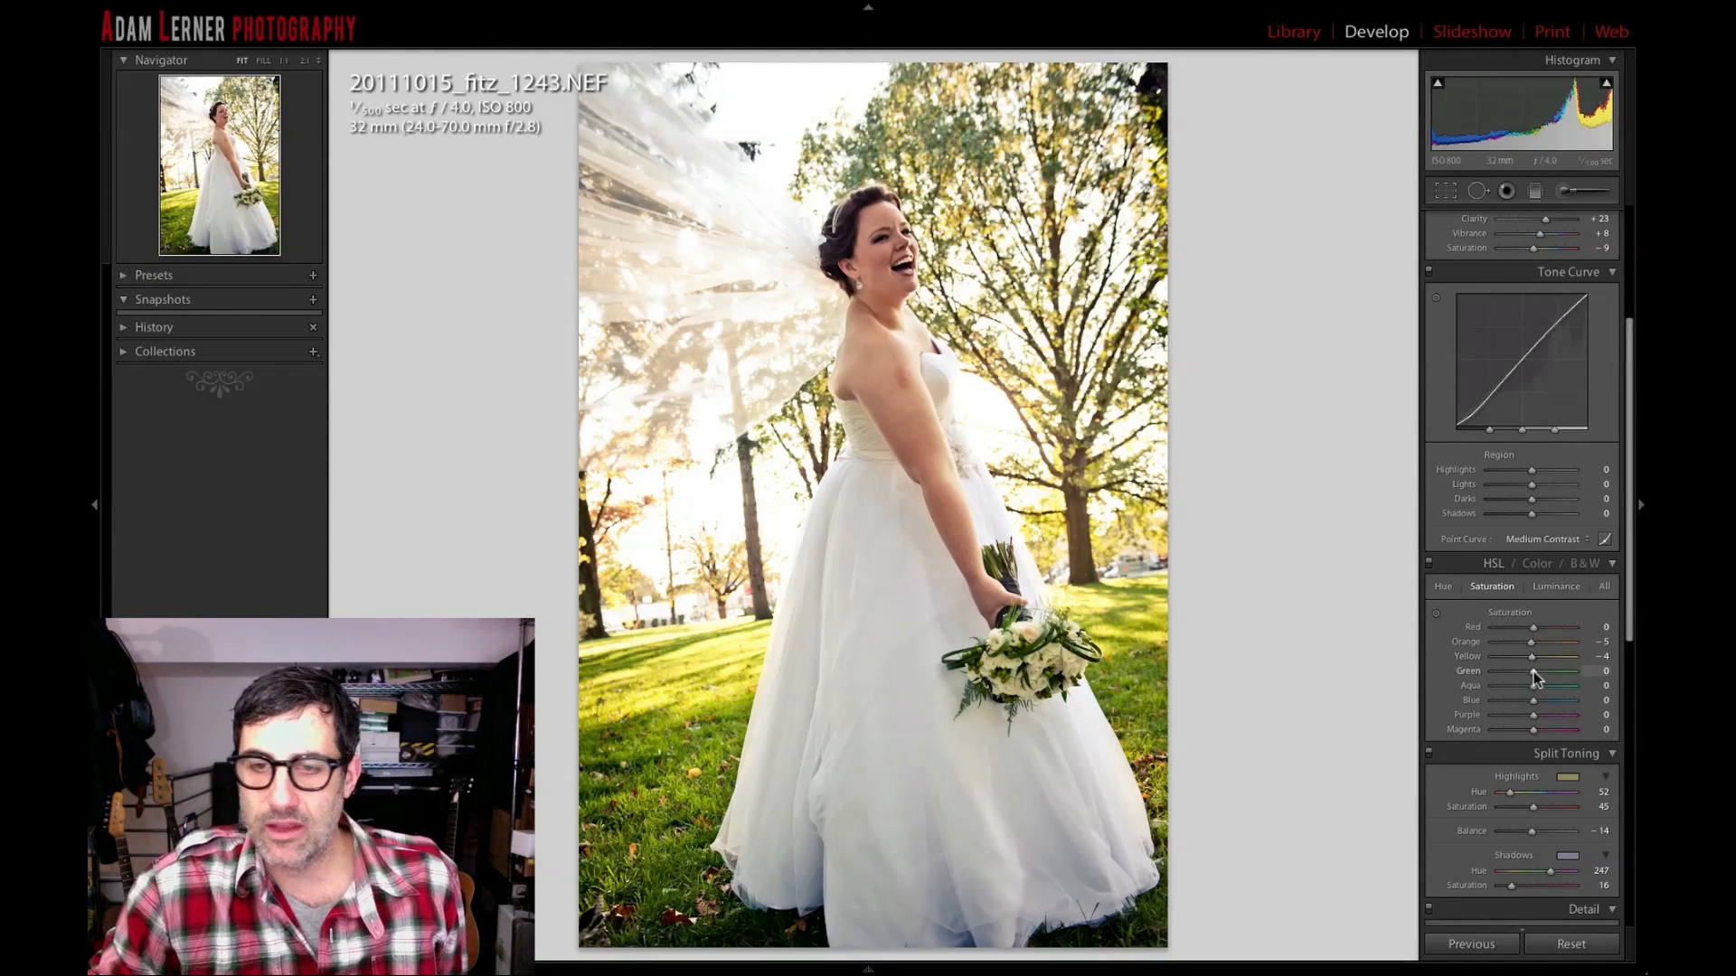
{"action": "mouse_move", "coordinate": [1533, 671]}
{"action": "left_mouse_down"}
{"action": "mouse_move", "coordinate": [1584, 674]}
{"action": "mouse_move", "coordinate": [1471, 674]}
{"action": "mouse_move", "coordinate": [1549, 673]}
{"action": "left_mouse_up"}
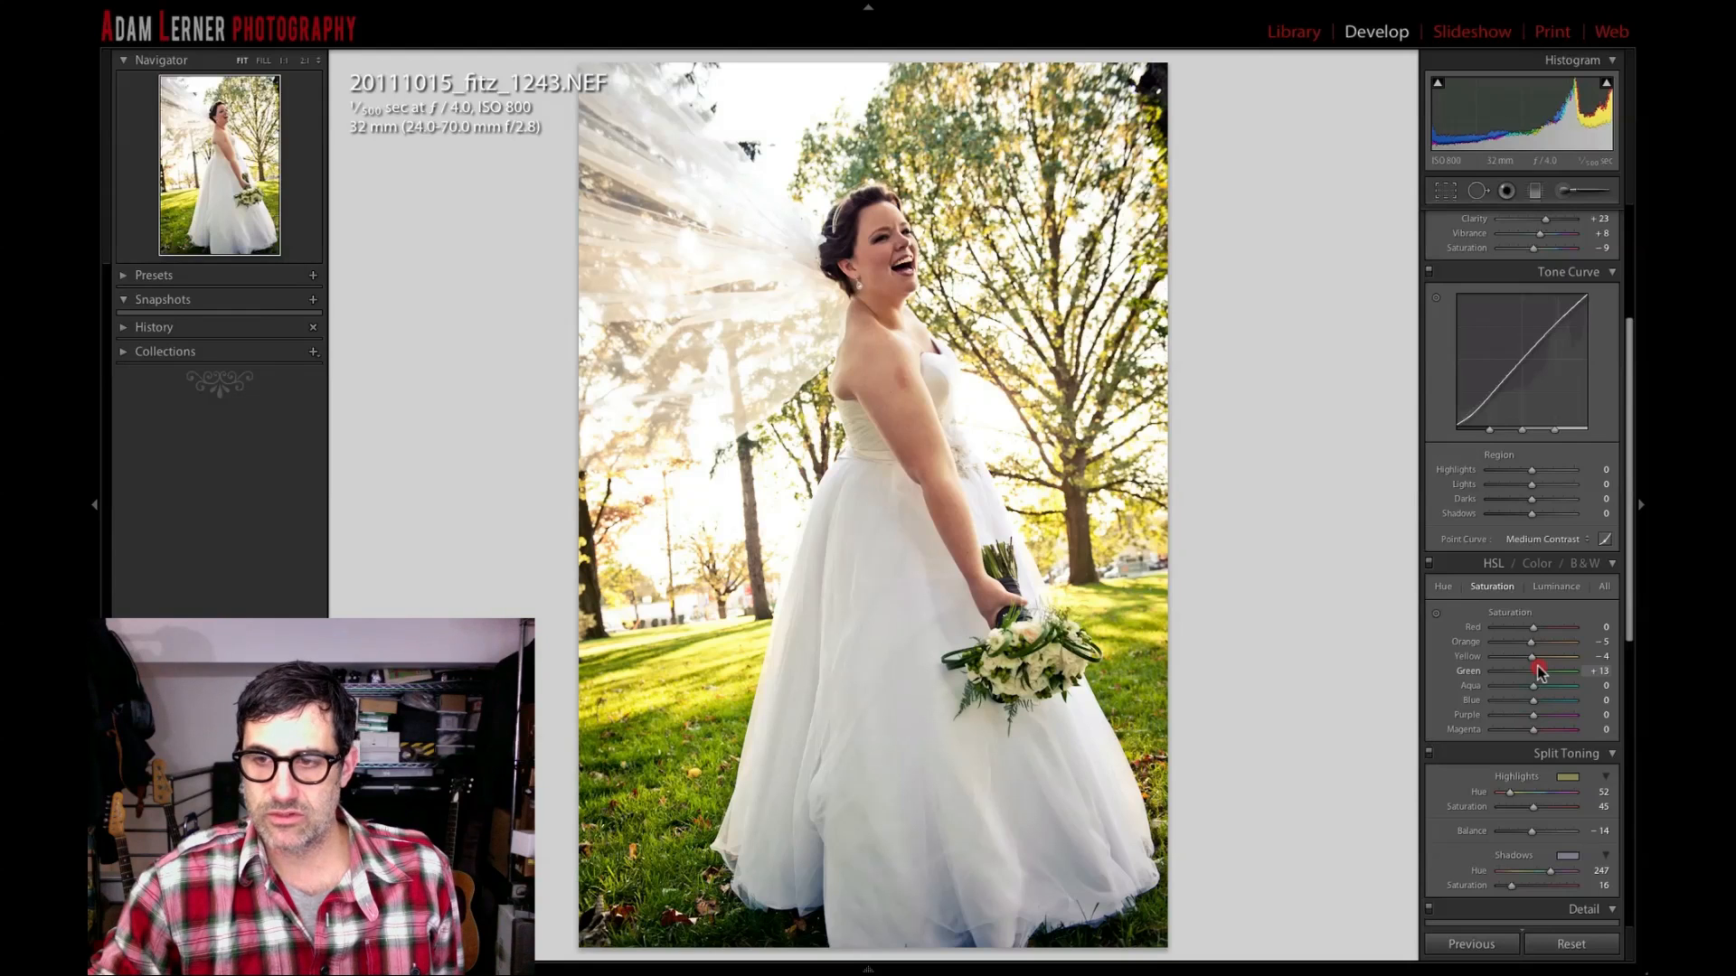
{"action": "left_click", "coordinate": [1549, 588]}
{"action": "mouse_move", "coordinate": [1533, 671]}
{"action": "left_mouse_down"}
{"action": "mouse_move", "coordinate": [1553, 675]}
{"action": "mouse_move", "coordinate": [1523, 660]}
{"action": "mouse_move", "coordinate": [1553, 643]}
{"action": "mouse_move", "coordinate": [1538, 645]}
{"action": "left_mouse_up"}
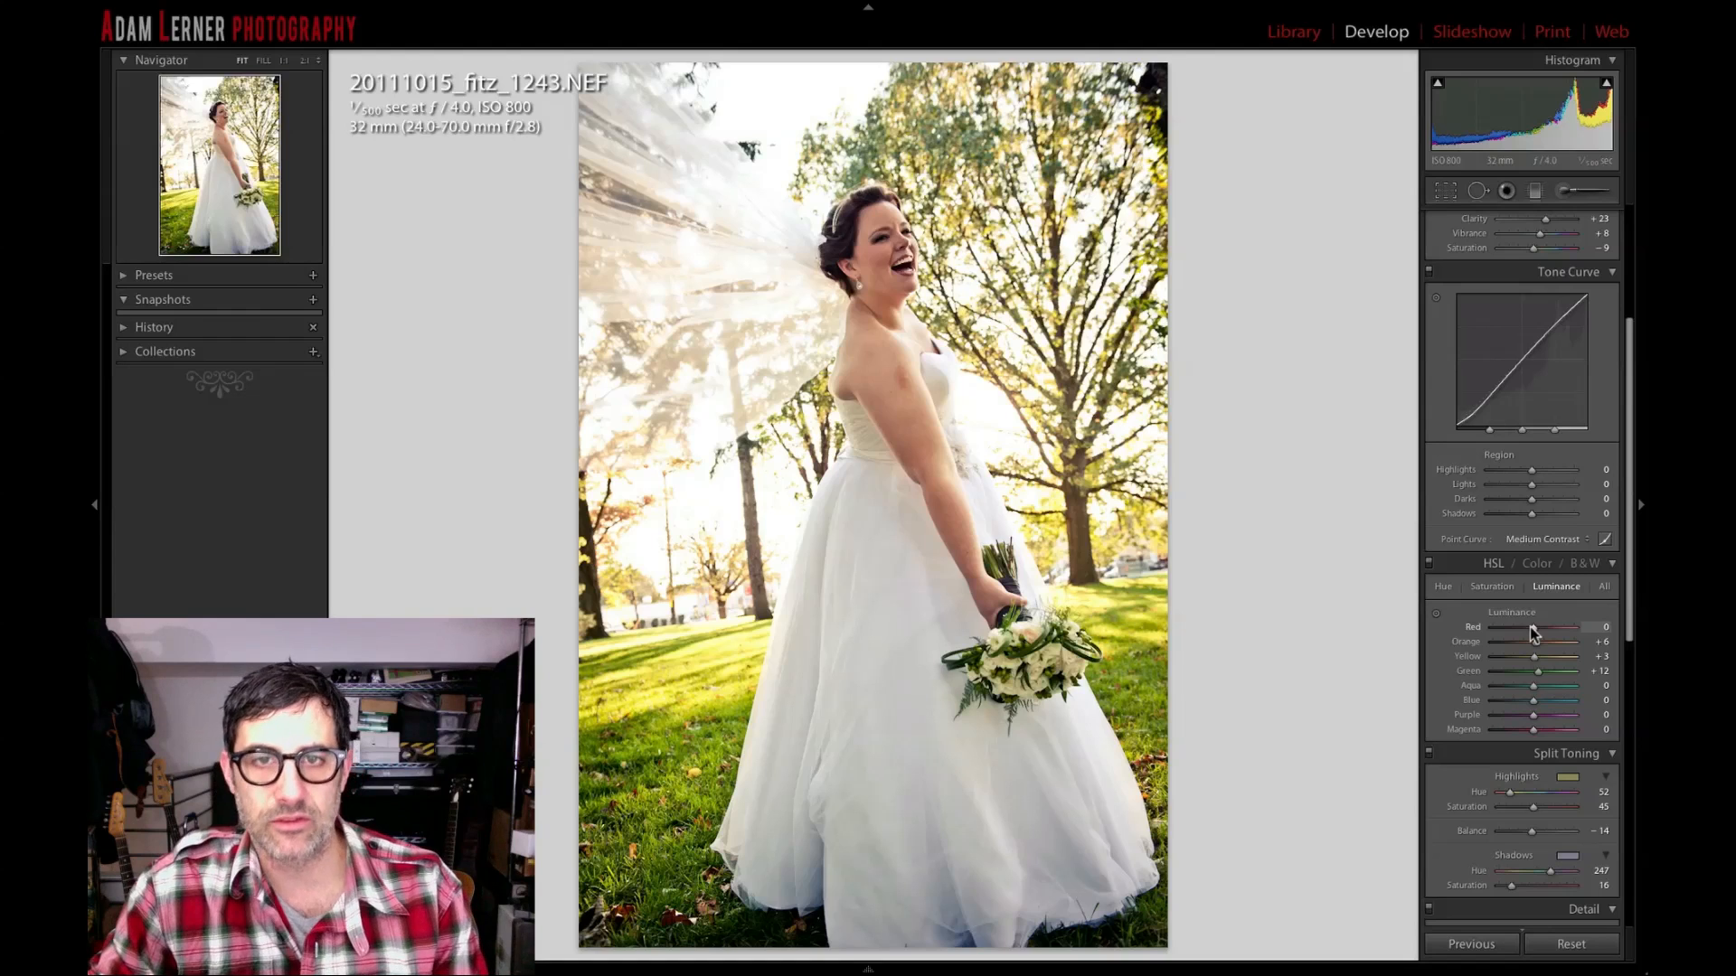
{"action": "key", "text": "backslash"}
{"action": "key", "text": "backslash"}
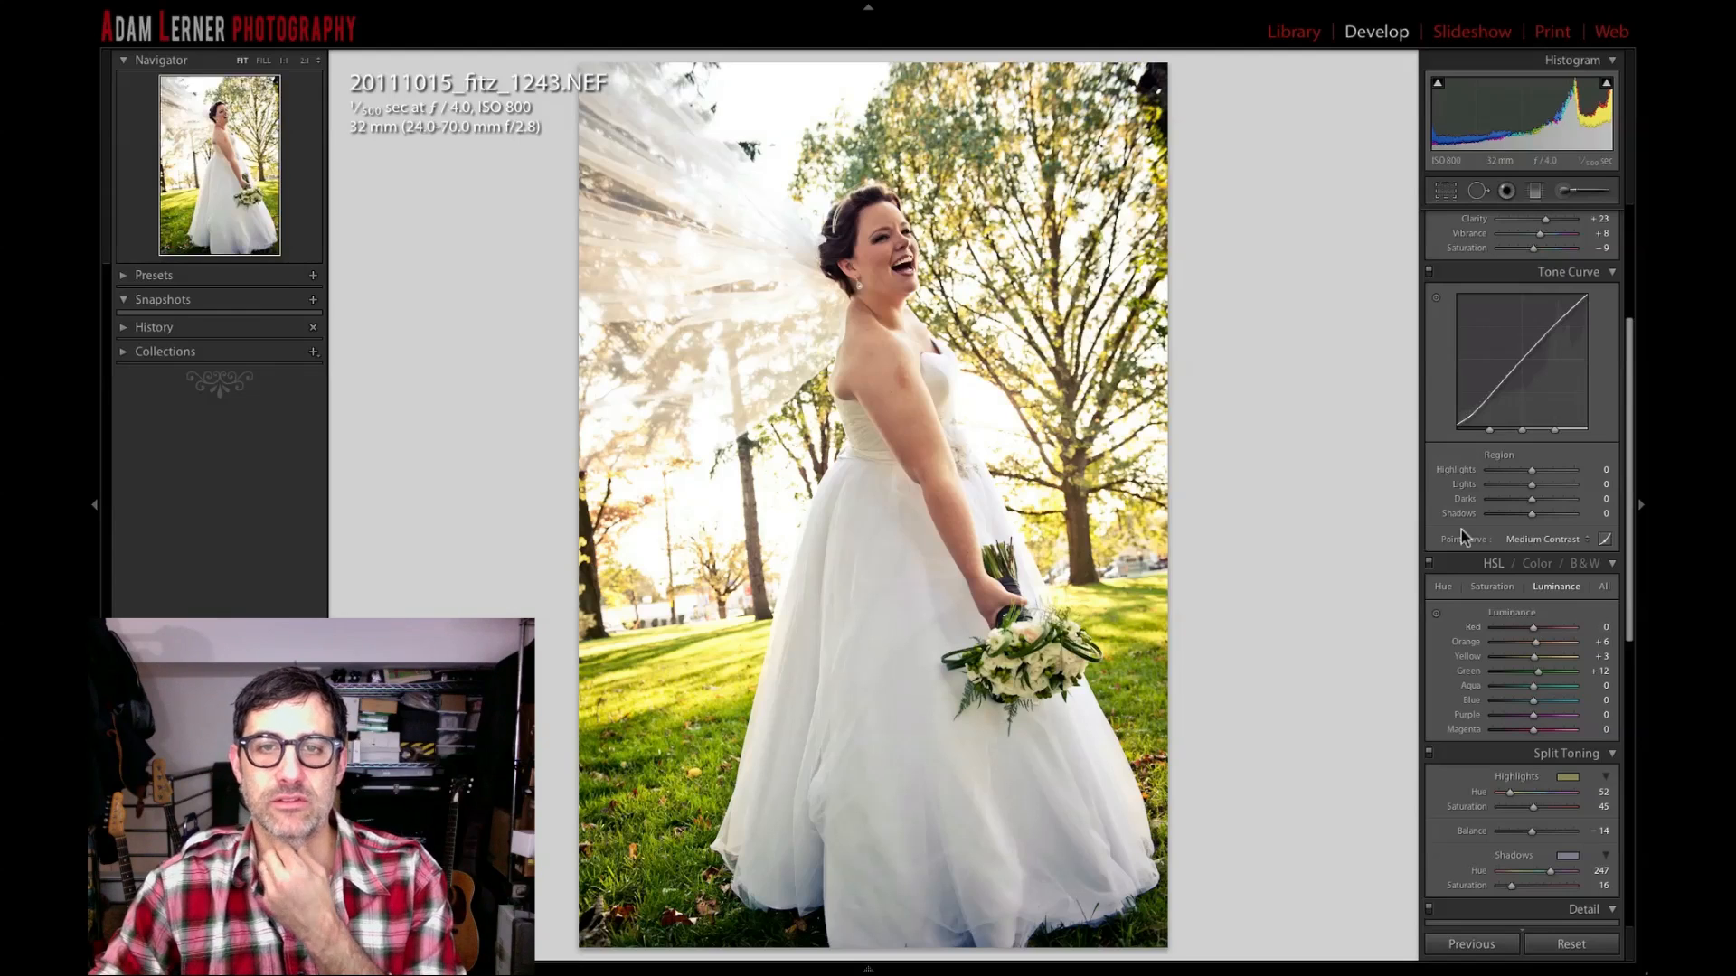
Zoom in on the bride's face and upper arm and examine the bruise on her skin.
{"action": "left_click", "coordinate": [885, 232]}
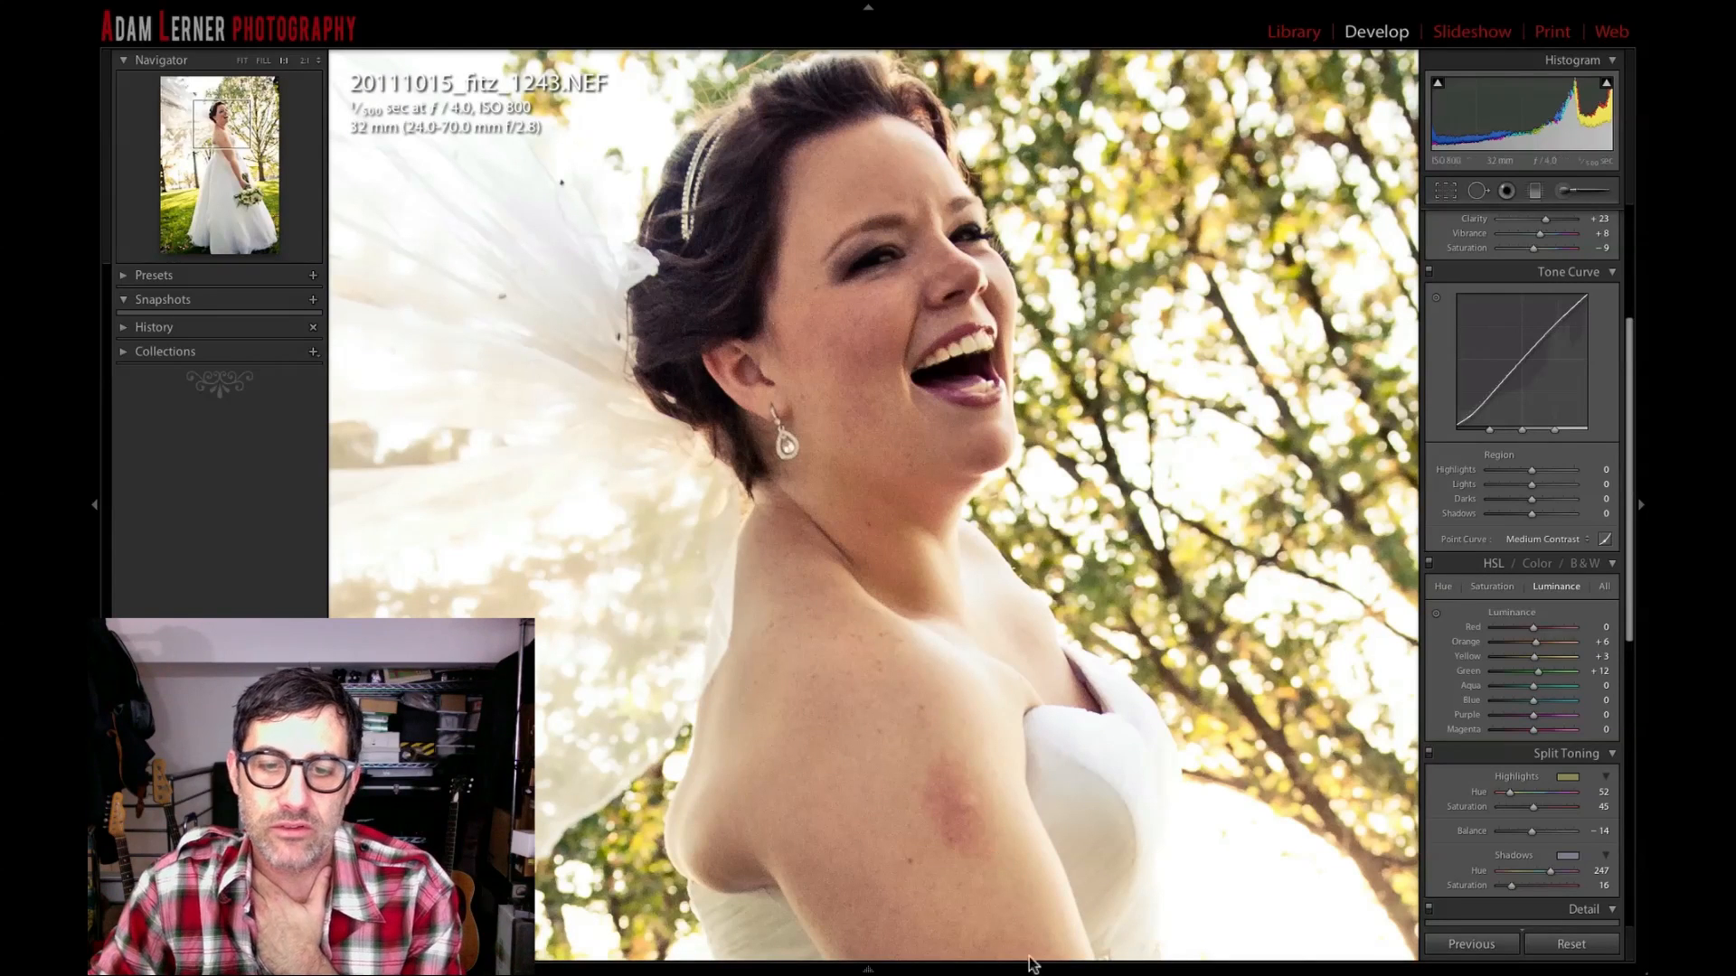
{"action": "left_click_drag", "start_coordinate": [949, 747], "coordinate": [817, 554]}
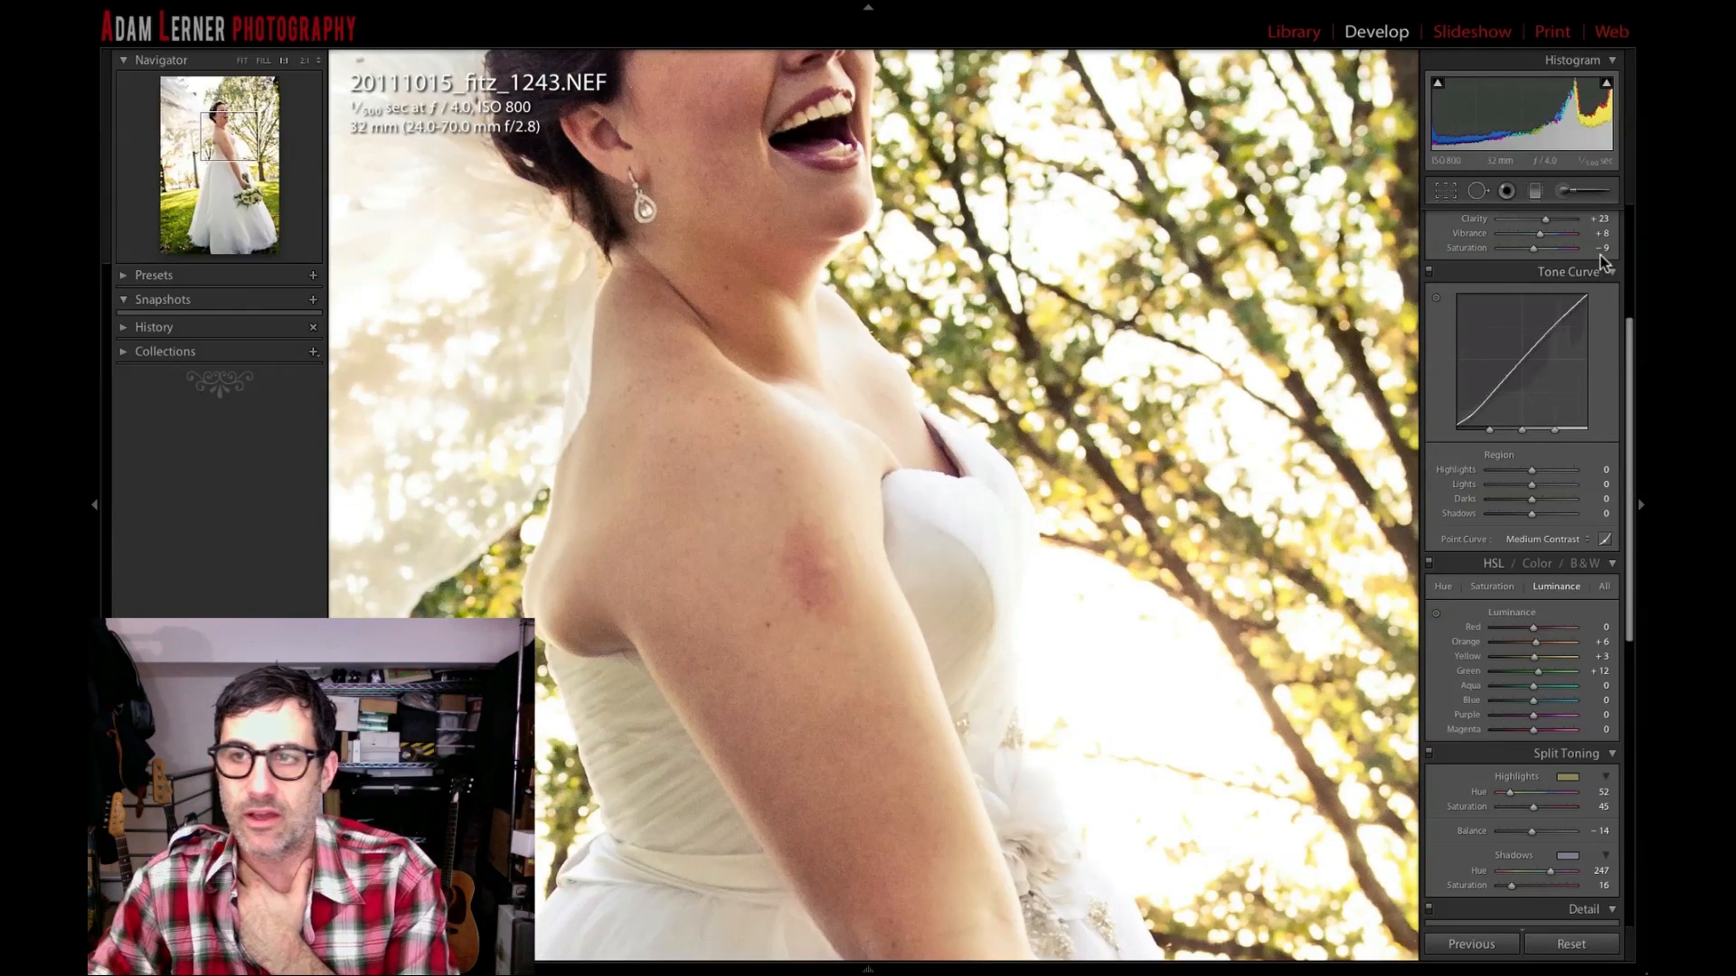
{"action": "left_click", "coordinate": [1478, 189]}
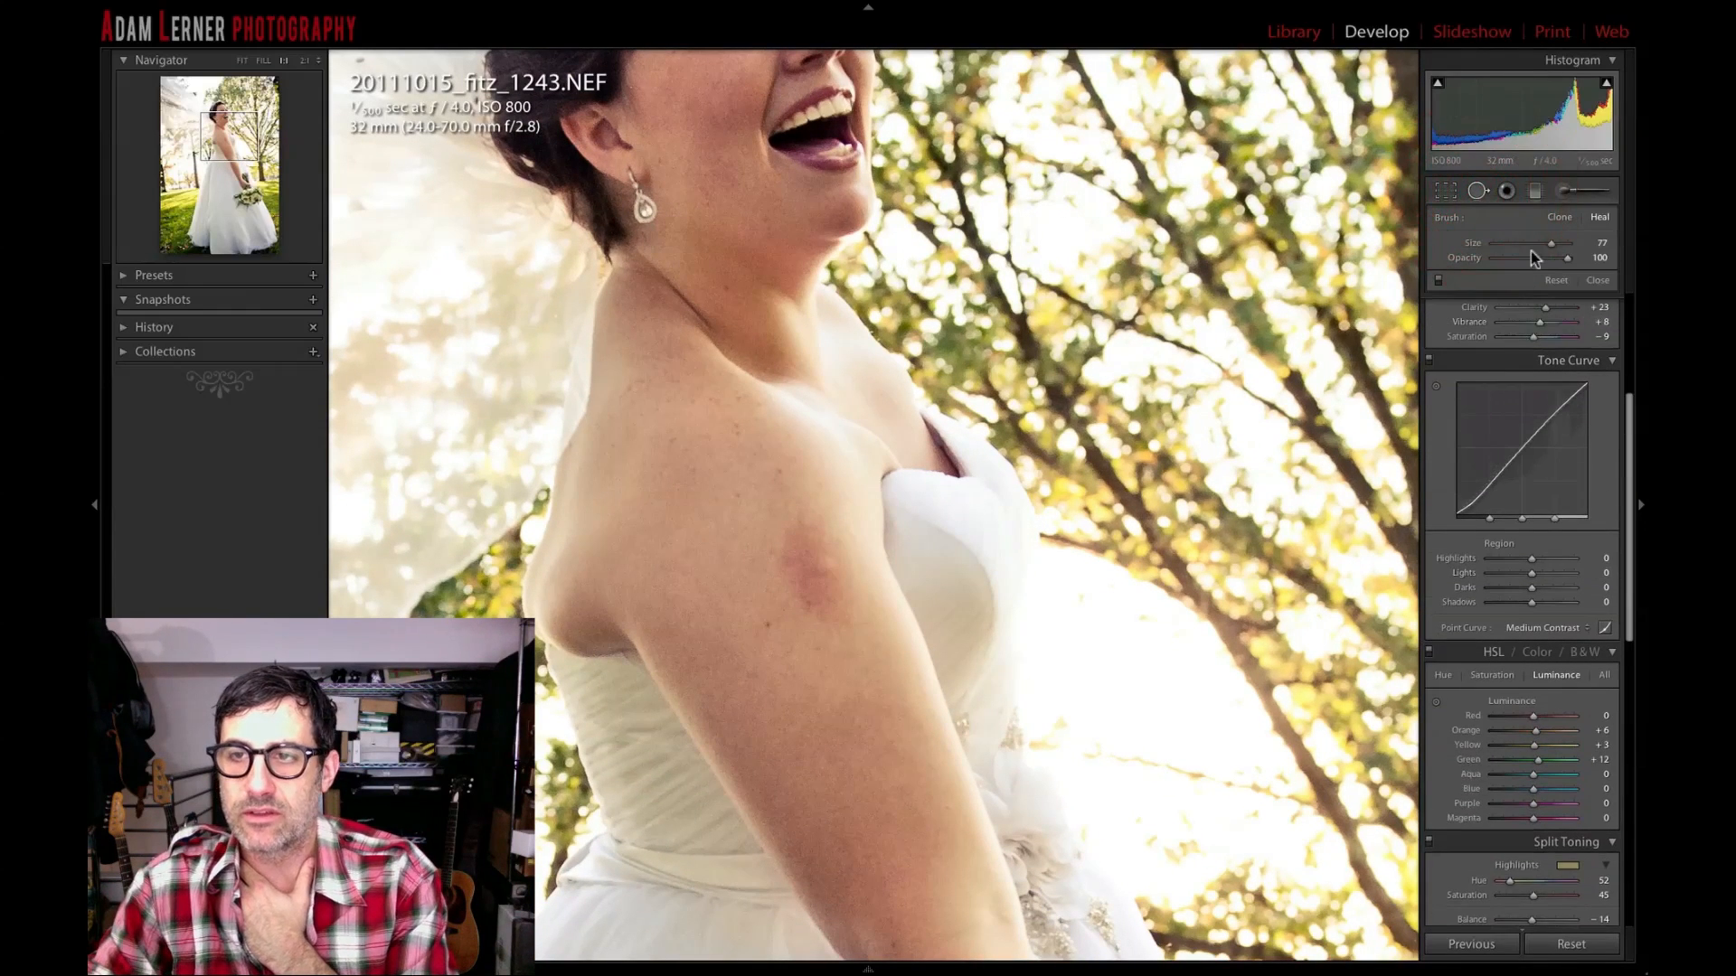
{"action": "left_click", "coordinate": [1479, 192]}
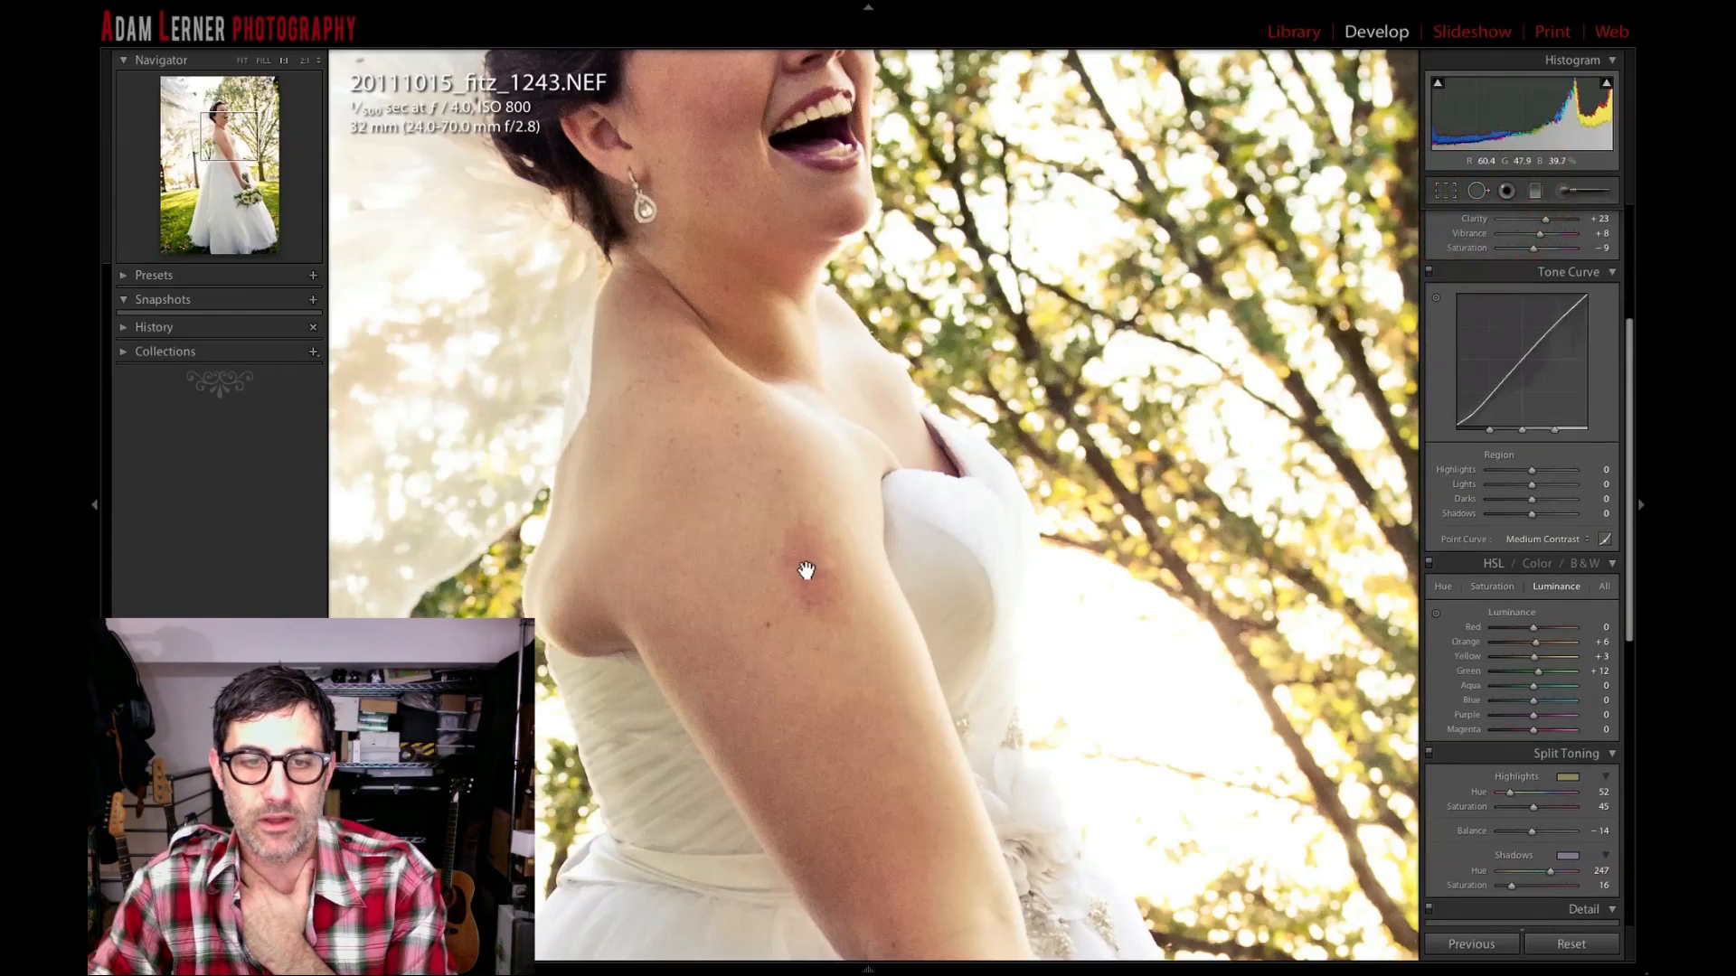
{"action": "left_click_drag", "start_coordinate": [806, 570], "coordinate": [806, 913]}
{"action": "left_click_drag", "start_coordinate": [862, 678], "coordinate": [895, 398]}
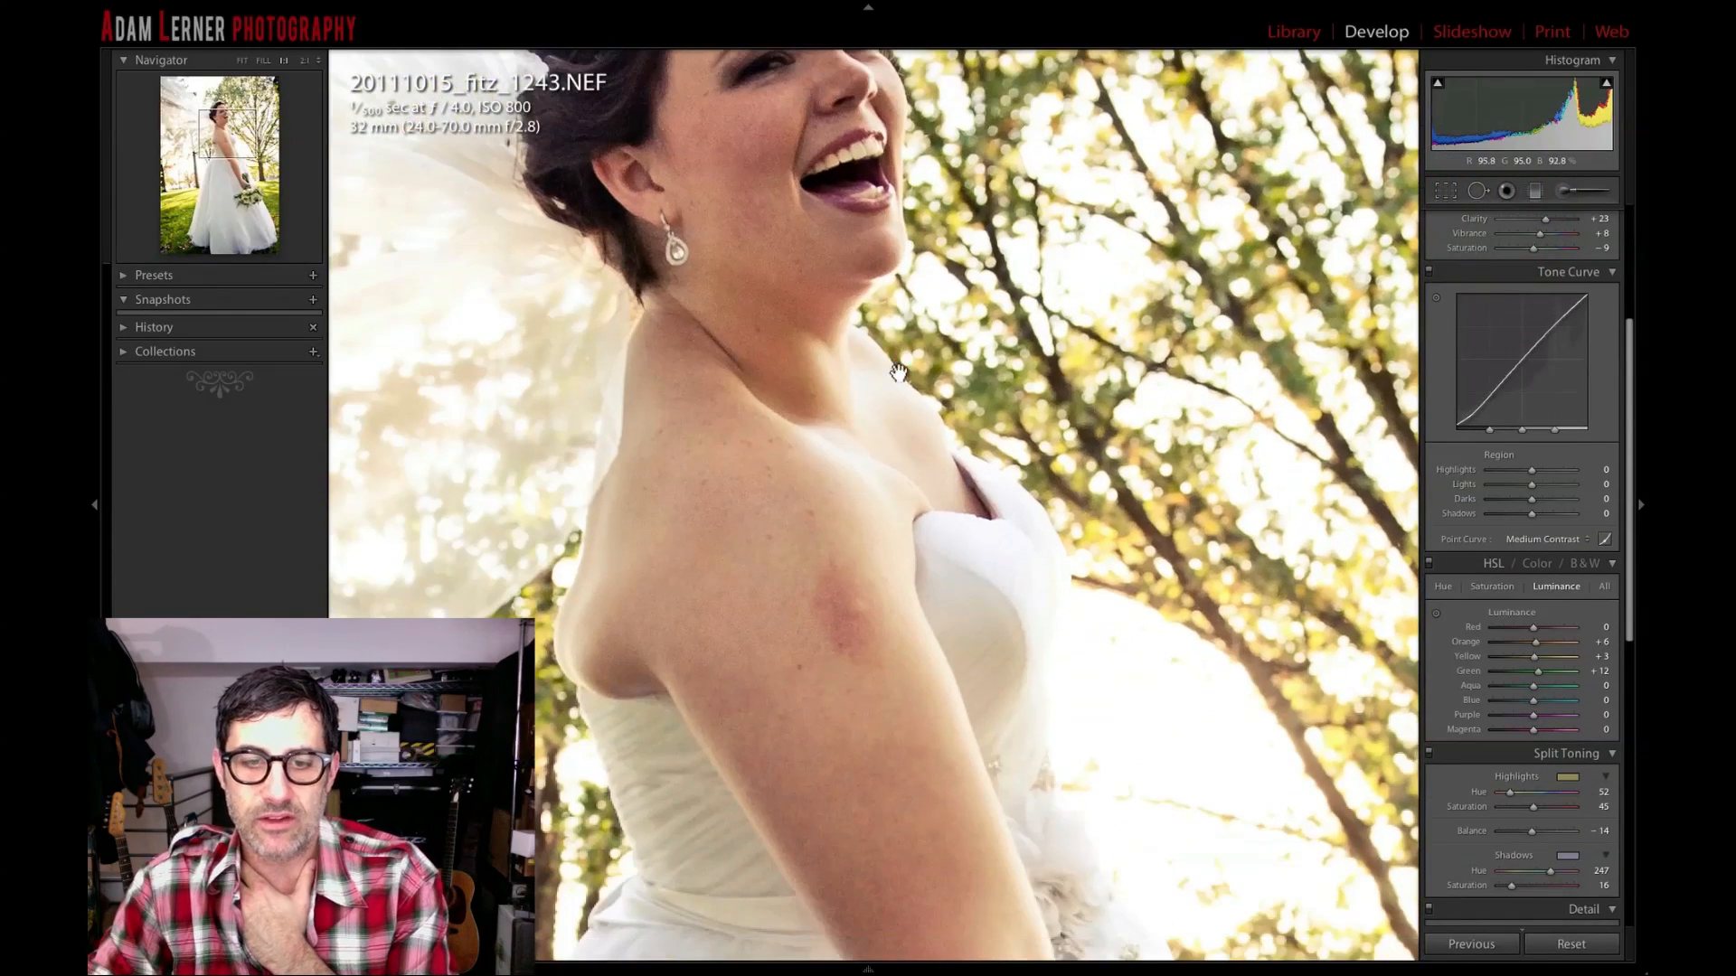
Try to heal the arm bruise with a size 76 spot sampled from the shoulder, and reset the spot edits.
{"action": "left_click", "coordinate": [1477, 190]}
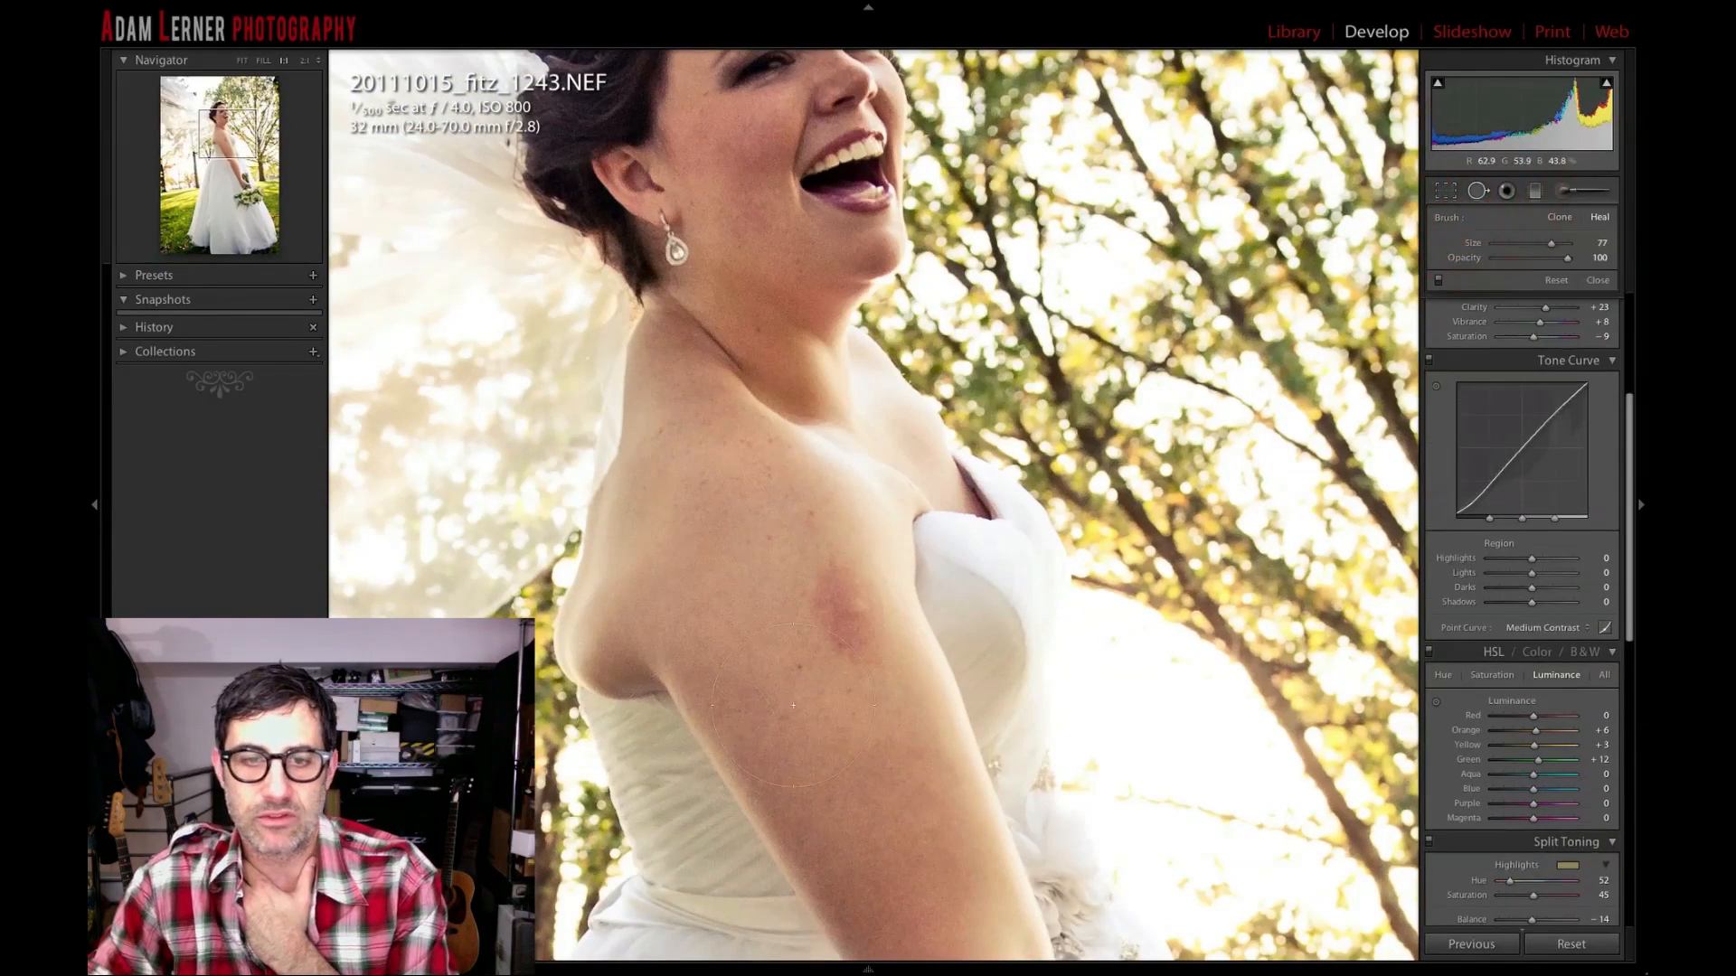
{"action": "left_click", "coordinate": [849, 615]}
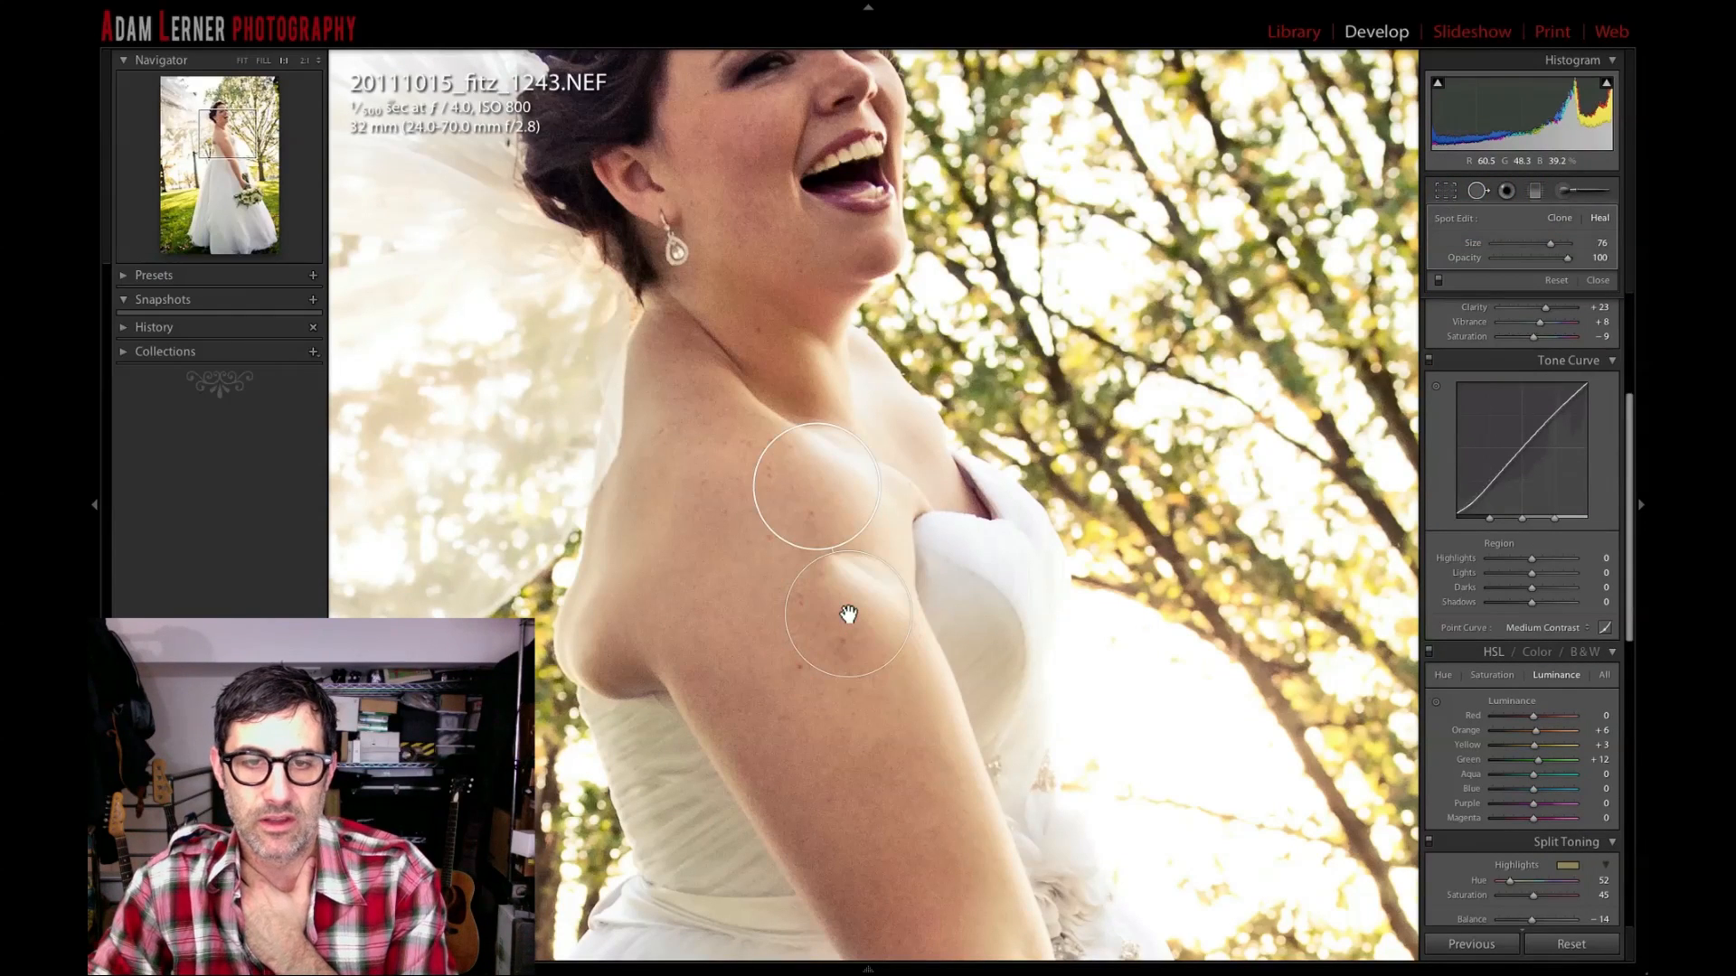
{"action": "mouse_move", "coordinate": [838, 519]}
{"action": "left_mouse_down"}
{"action": "mouse_move", "coordinate": [880, 756]}
{"action": "mouse_move", "coordinate": [895, 724]}
{"action": "mouse_move", "coordinate": [763, 543]}
{"action": "mouse_move", "coordinate": [837, 523]}
{"action": "mouse_move", "coordinate": [756, 533]}
{"action": "left_mouse_up"}
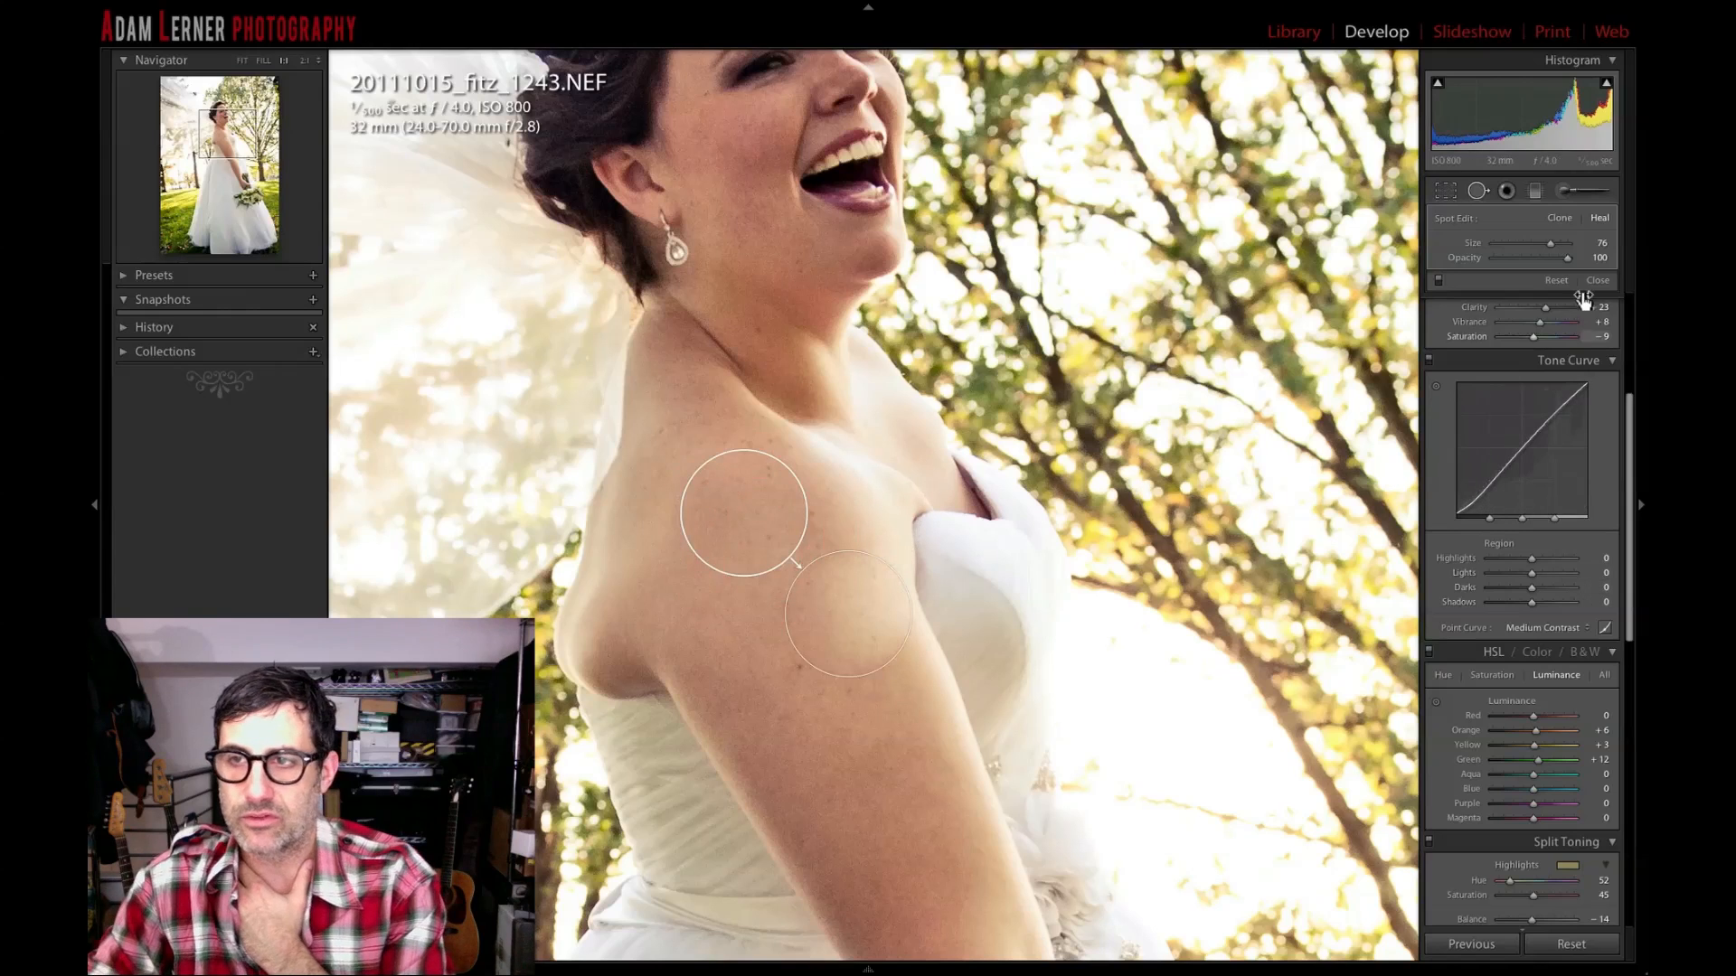
{"action": "left_click", "coordinate": [1555, 281]}
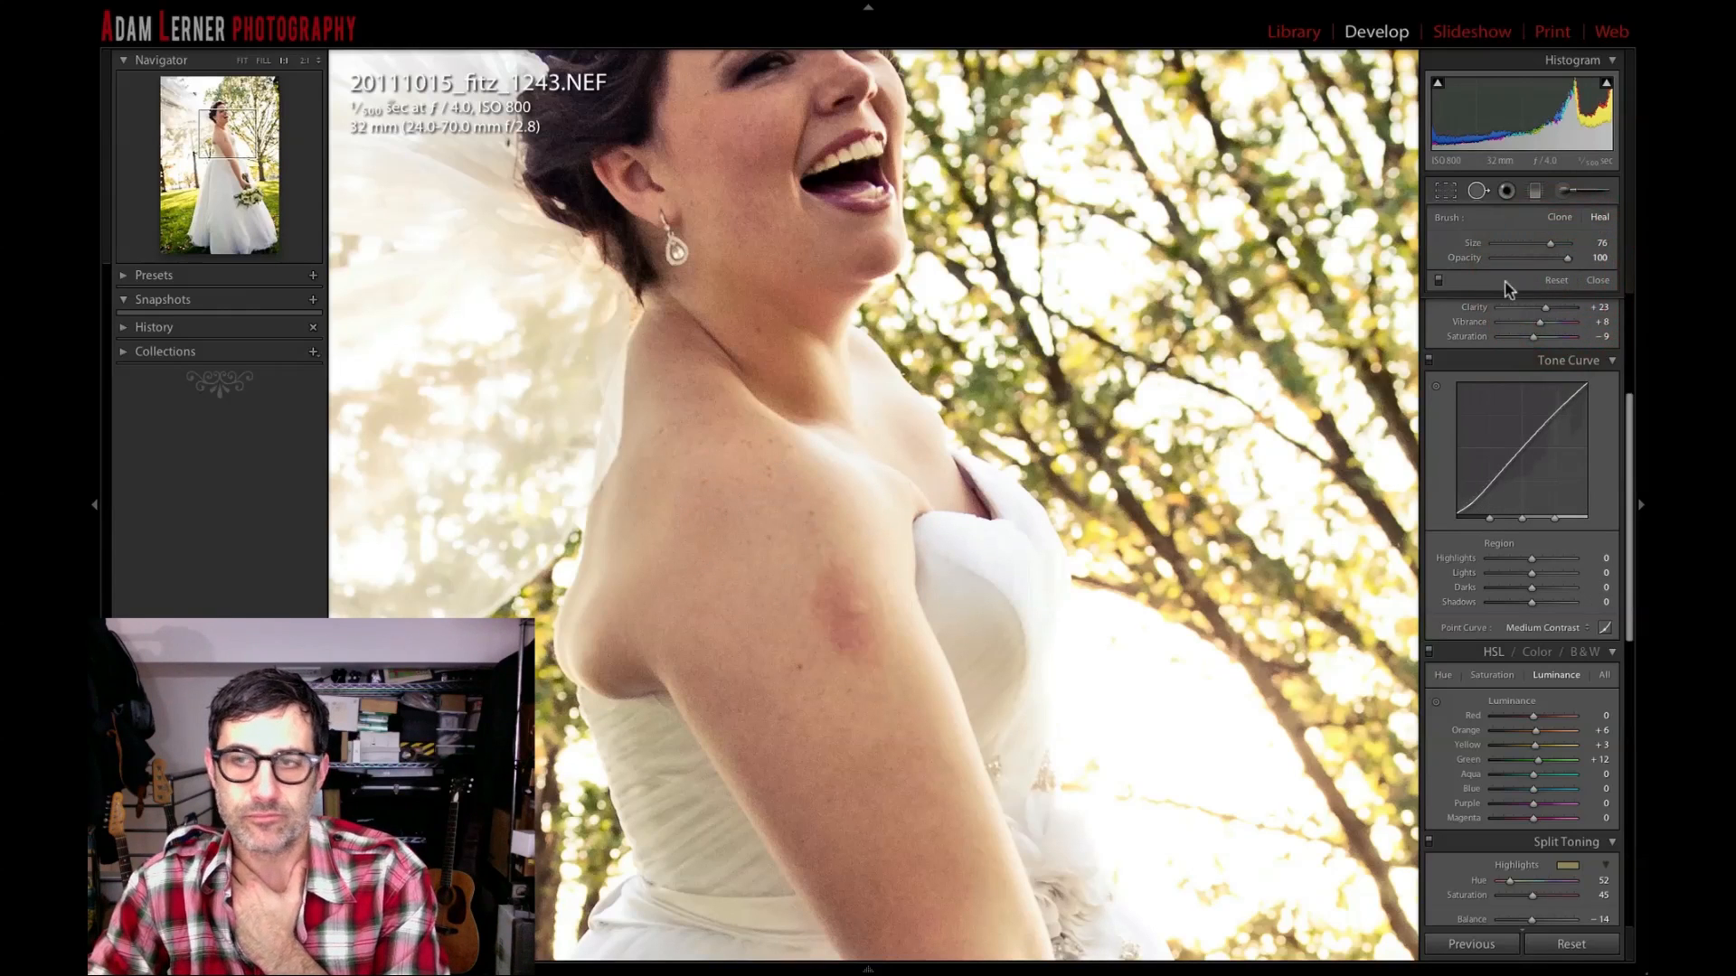
Lighten the arm bruise using a Dodge (Lighten) adjustment brush at exposure 0.23 and size 5.0, undo the last stroke and return to full view.
{"action": "left_click", "coordinate": [1561, 191]}
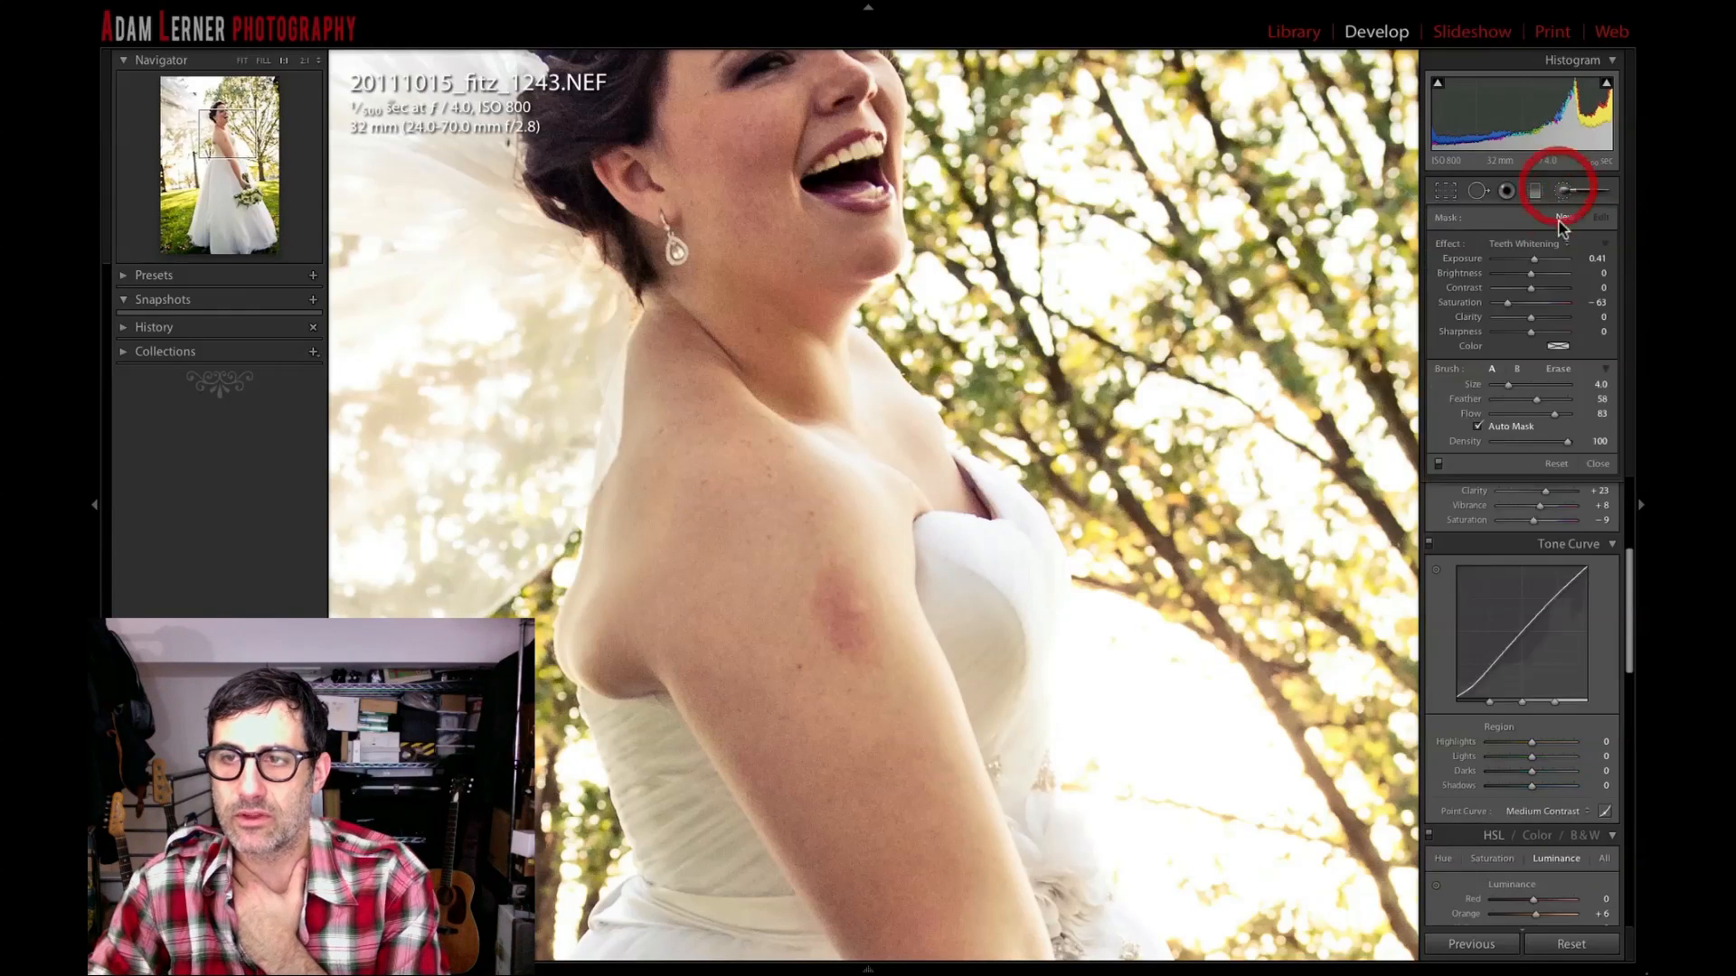
{"action": "left_click", "coordinate": [1546, 245]}
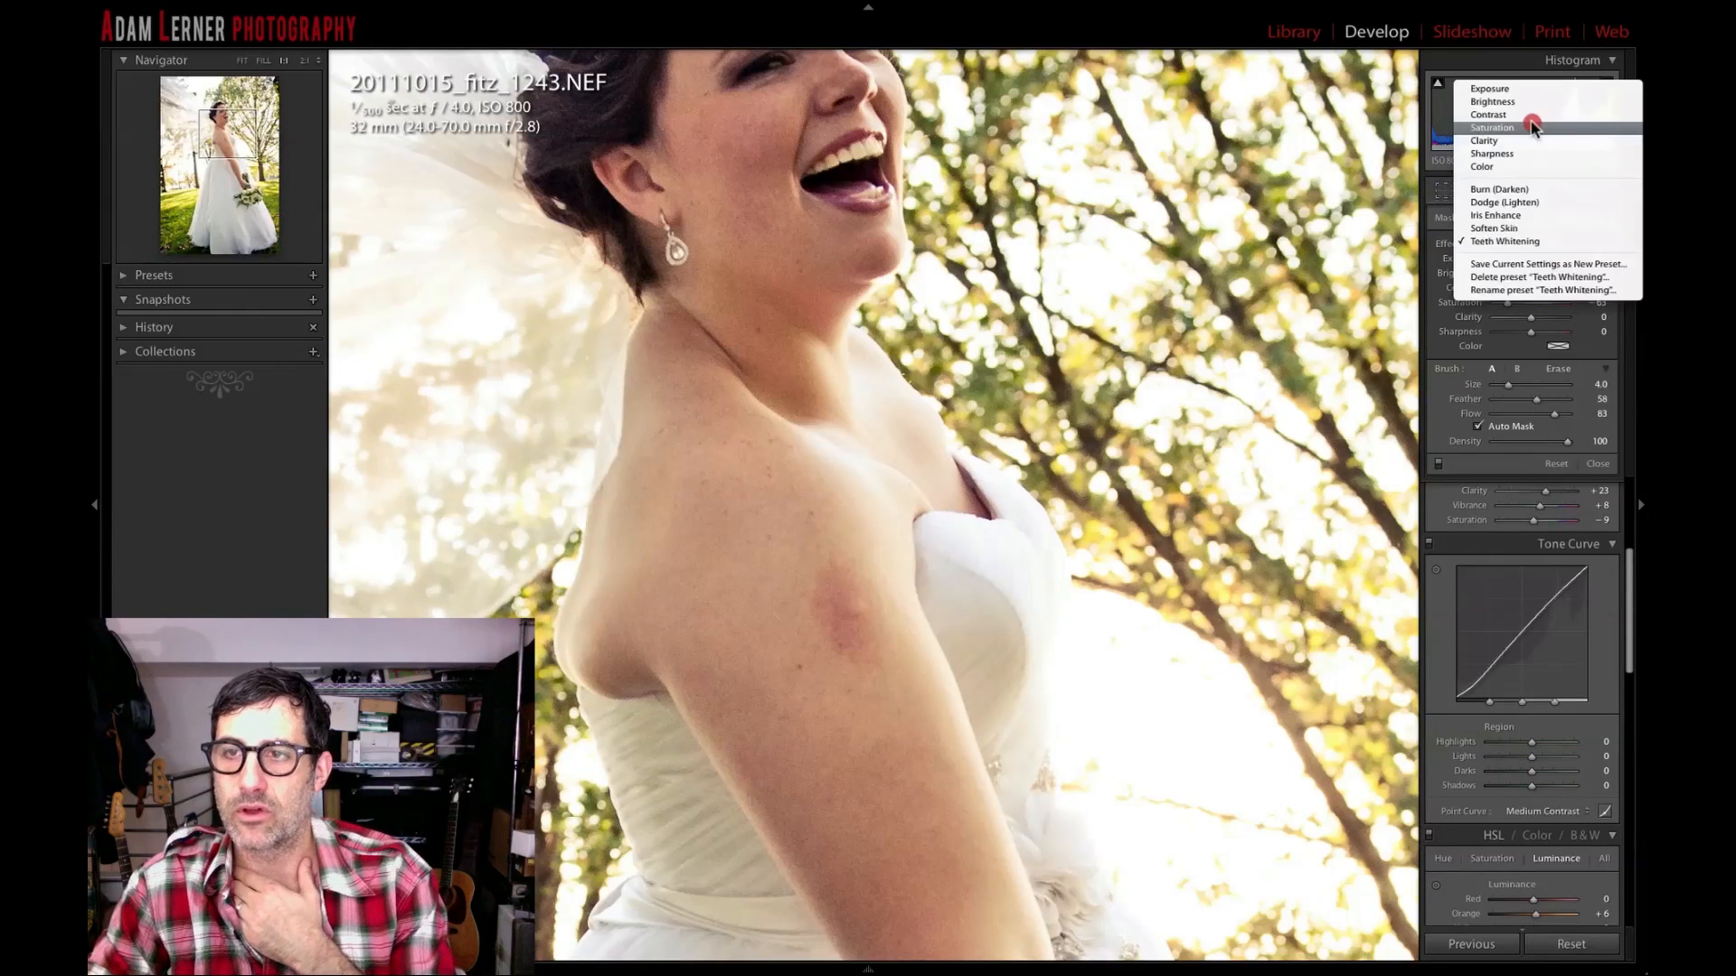
{"action": "left_click_drag", "start_coordinate": [1534, 128], "coordinate": [1520, 204]}
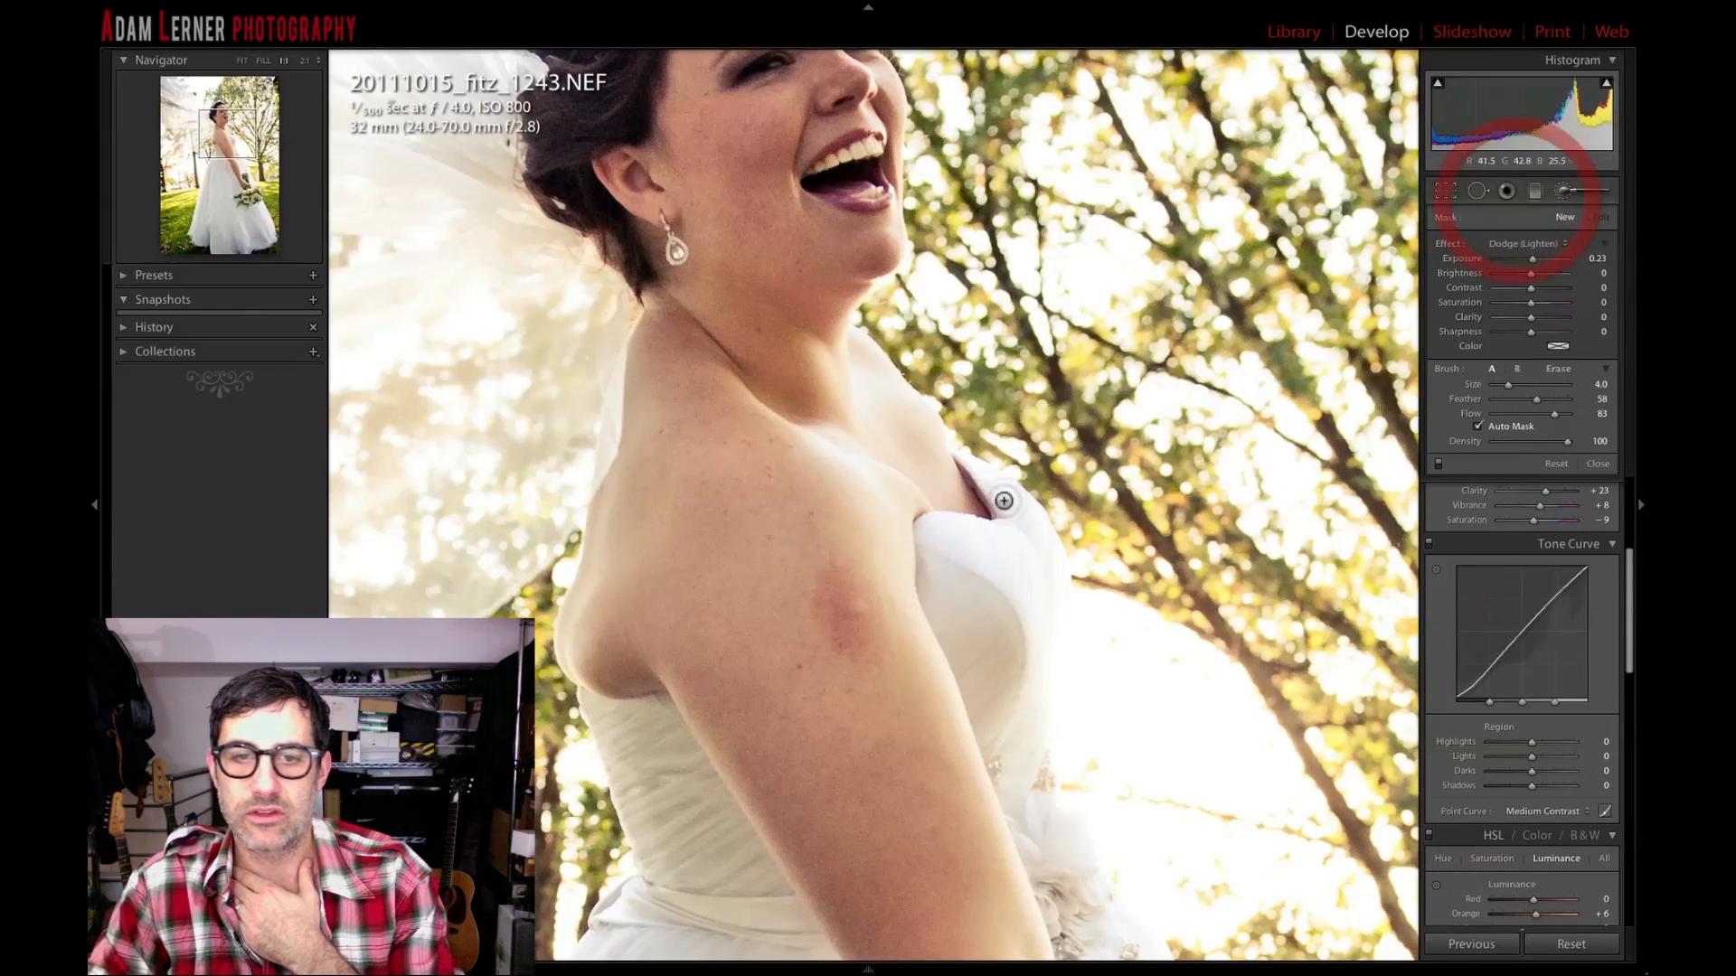
{"action": "scroll", "coordinate": [850, 599], "scroll_direction": "up", "scroll_amount": 2}
{"action": "mouse_move", "coordinate": [851, 598]}
{"action": "left_mouse_down"}
{"action": "mouse_move", "coordinate": [822, 601]}
{"action": "mouse_move", "coordinate": [856, 609]}
{"action": "mouse_move", "coordinate": [856, 655]}
{"action": "mouse_move", "coordinate": [844, 604]}
{"action": "left_mouse_up"}
{"action": "scroll", "coordinate": [845, 605], "scroll_direction": "down", "scroll_amount": 1}
{"action": "mouse_move", "coordinate": [860, 621]}
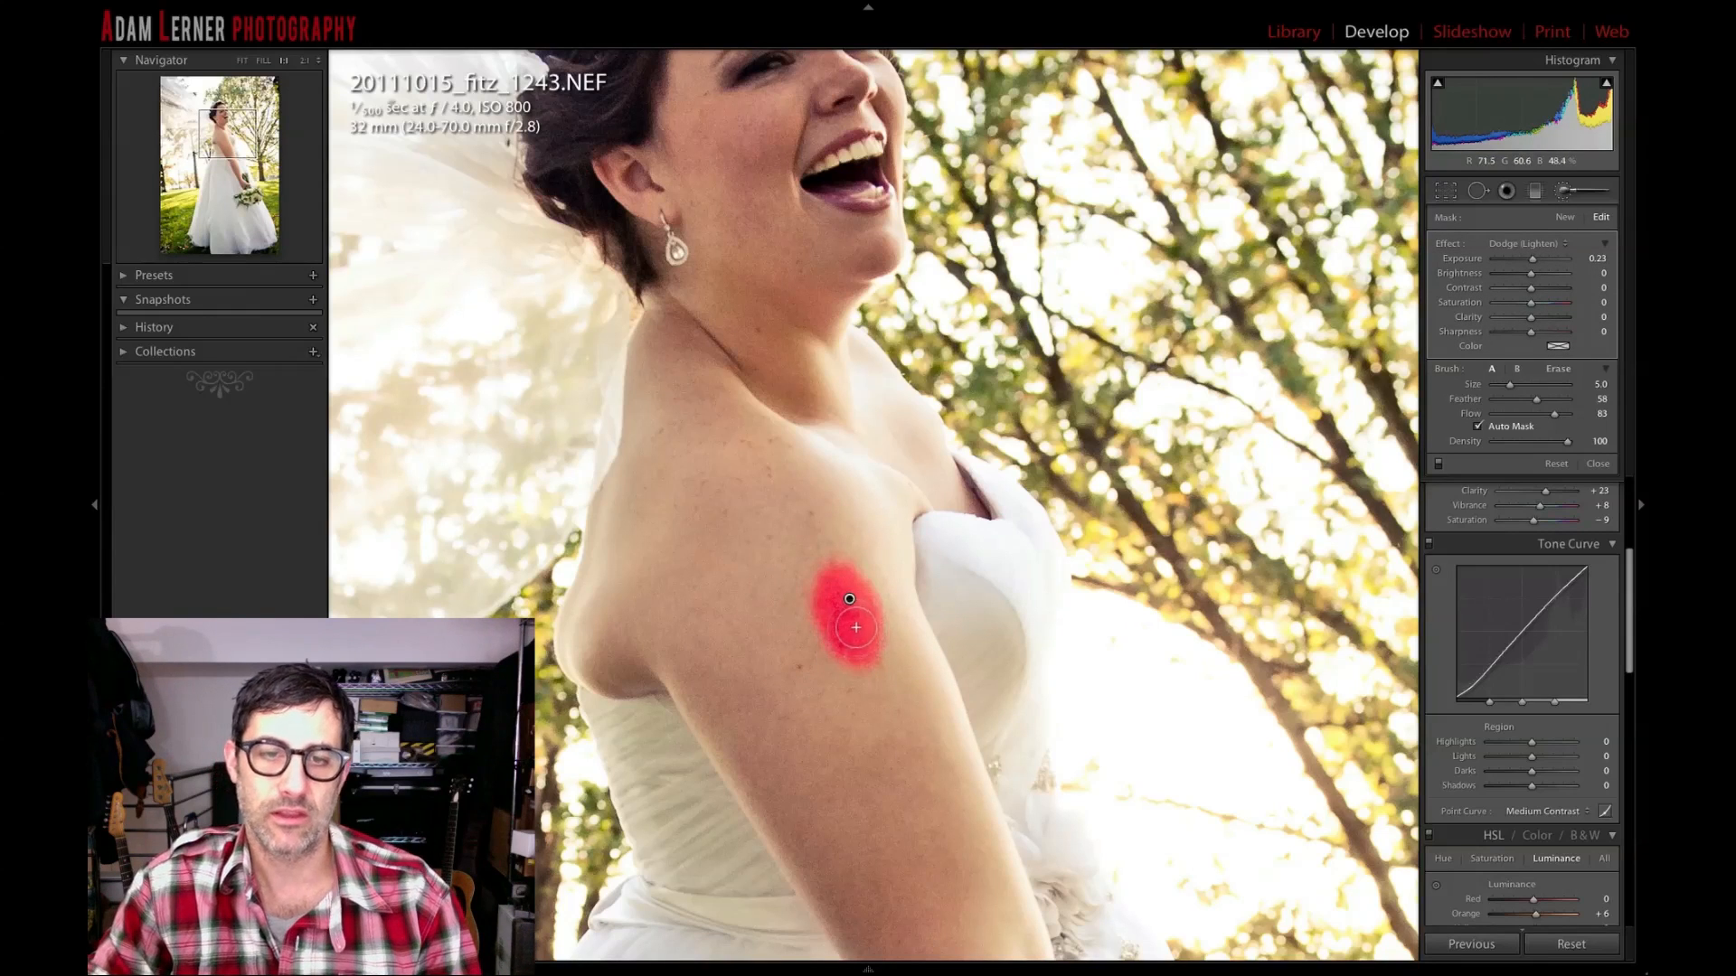
{"action": "mouse_move", "coordinate": [857, 596]}
{"action": "left_mouse_down"}
{"action": "mouse_move", "coordinate": [821, 571]}
{"action": "mouse_move", "coordinate": [824, 617]}
{"action": "mouse_move", "coordinate": [852, 643]}
{"action": "mouse_move", "coordinate": [849, 598]}
{"action": "left_mouse_up"}
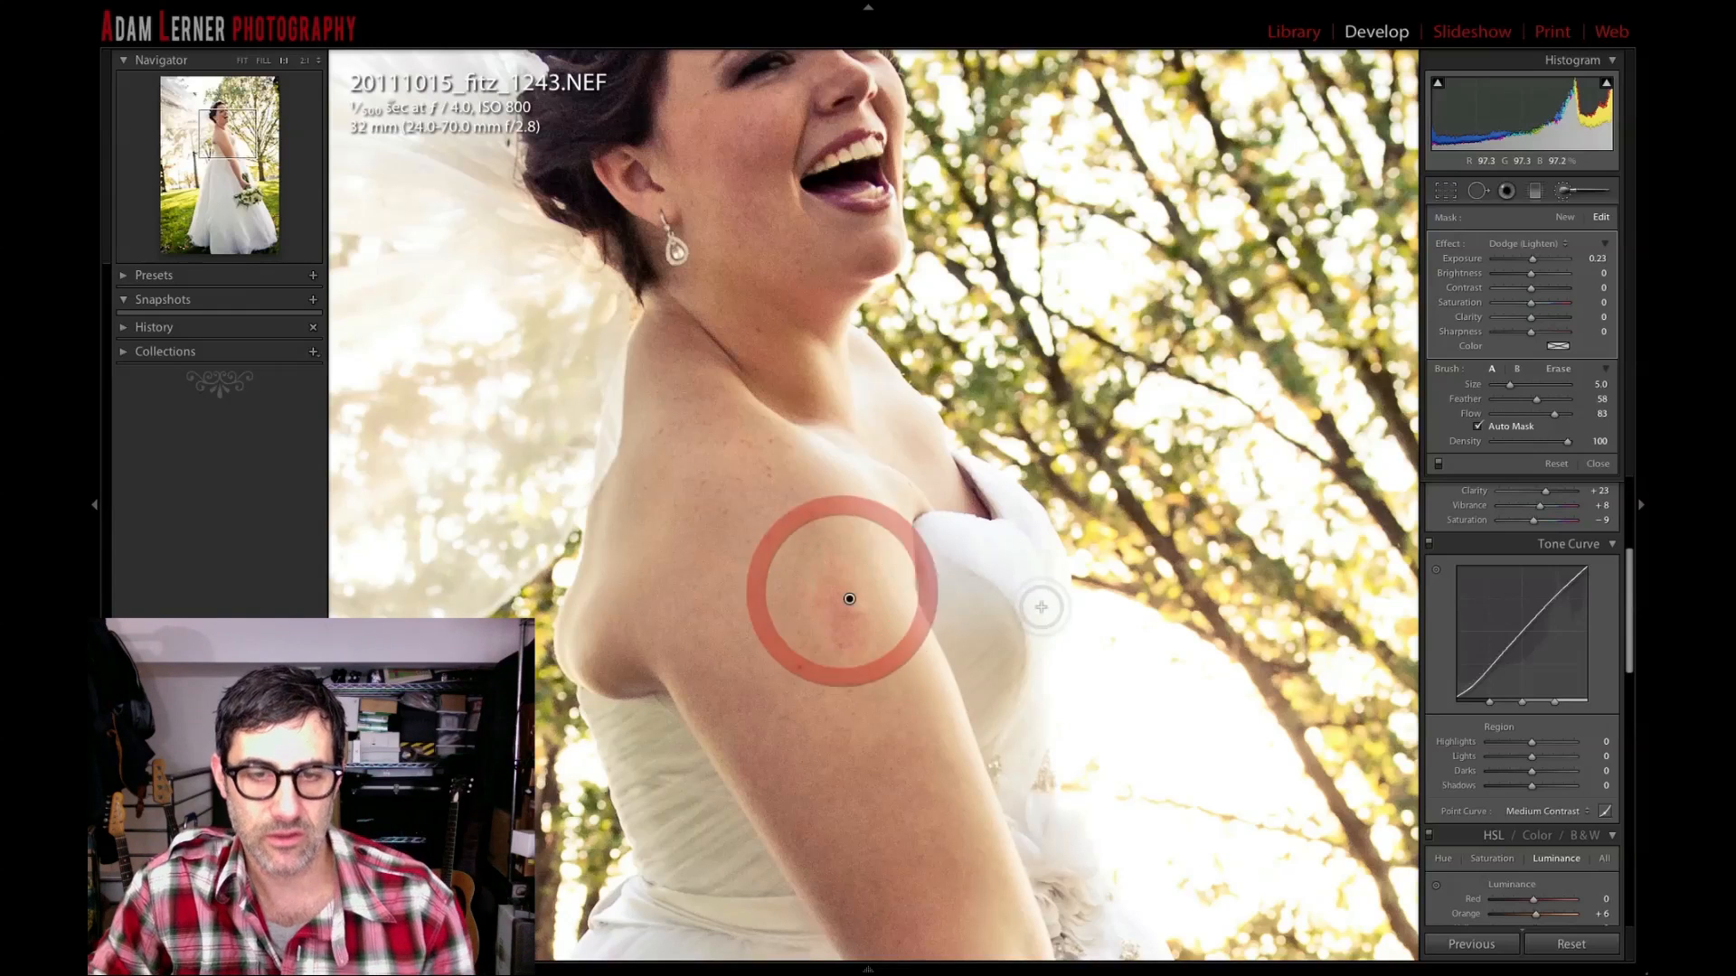
{"action": "key", "text": "ctrl+z"}
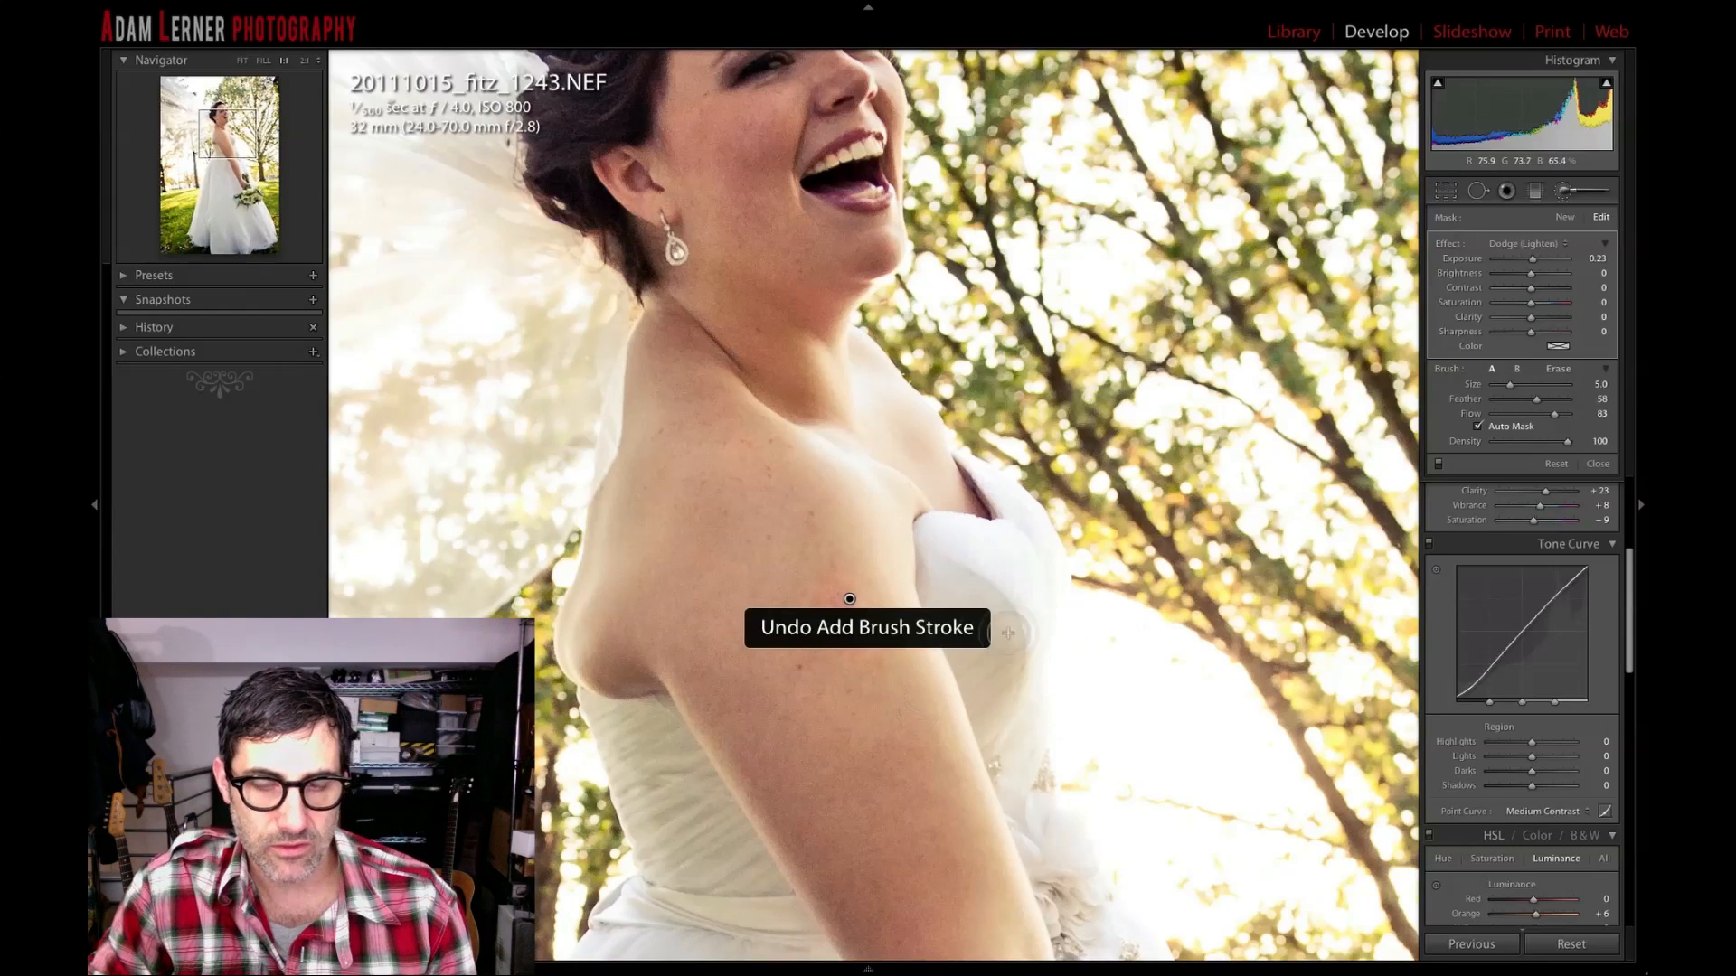
{"action": "left_click", "coordinate": [1596, 466]}
{"action": "key", "text": "z"}
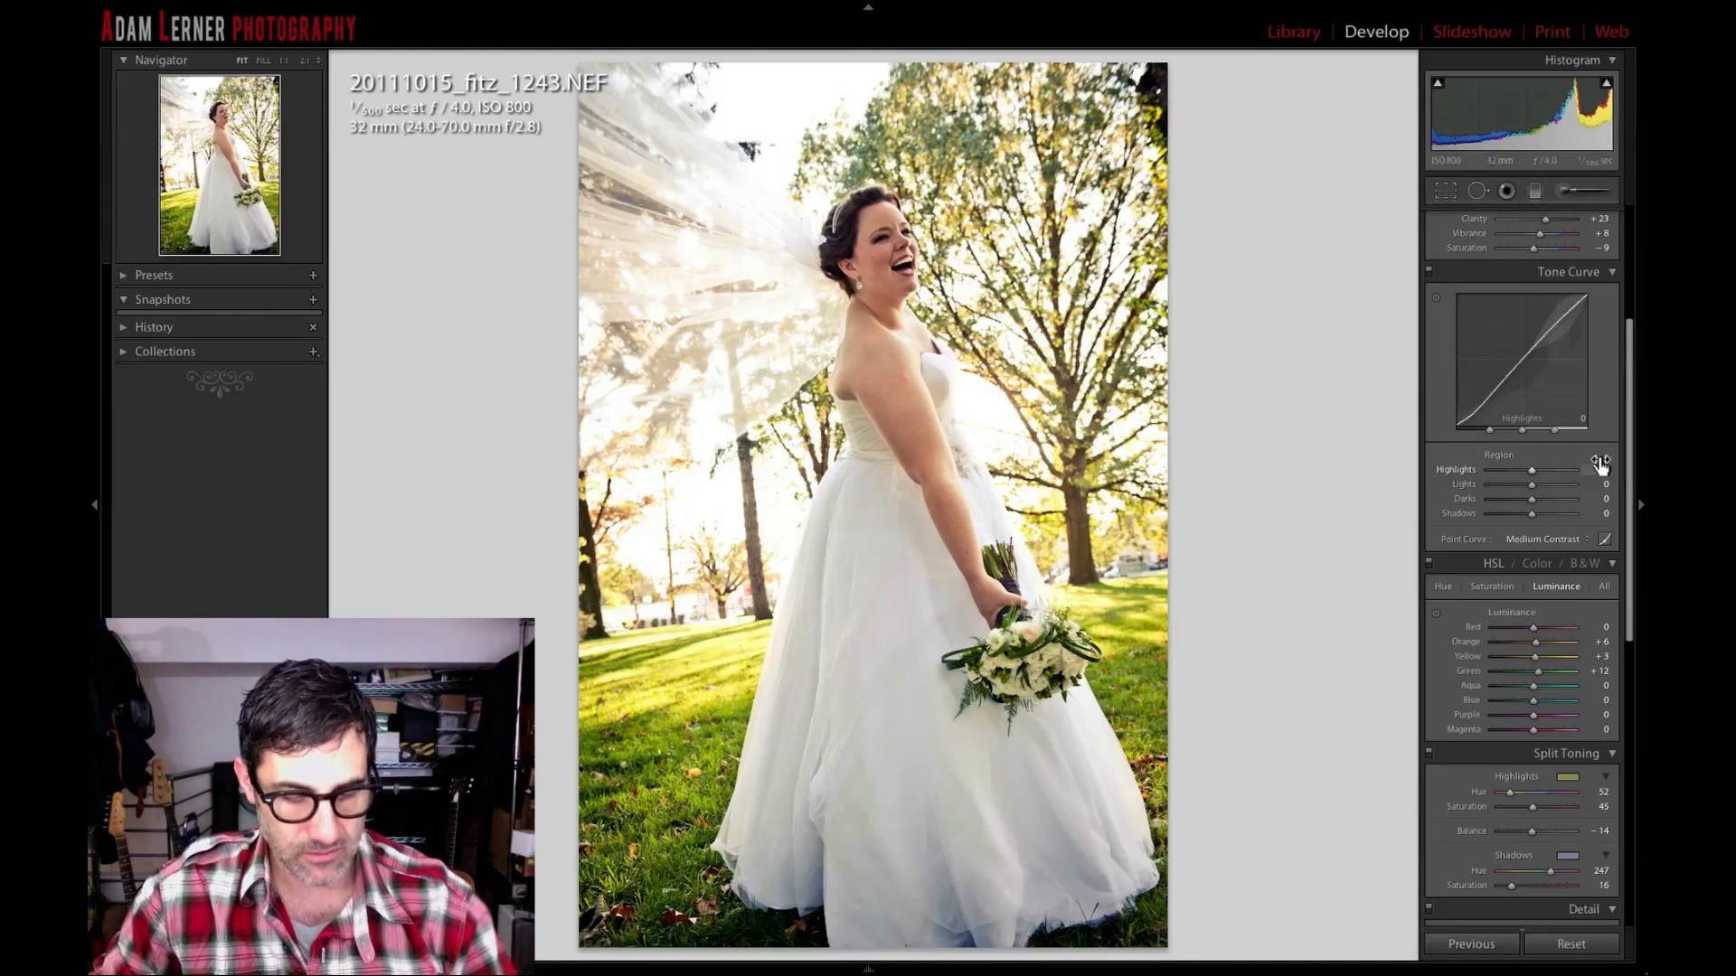
Save the color edit as a new snapshot named 1.
{"action": "key", "text": "super+n"}
{"action": "key", "text": "BackSpace"}
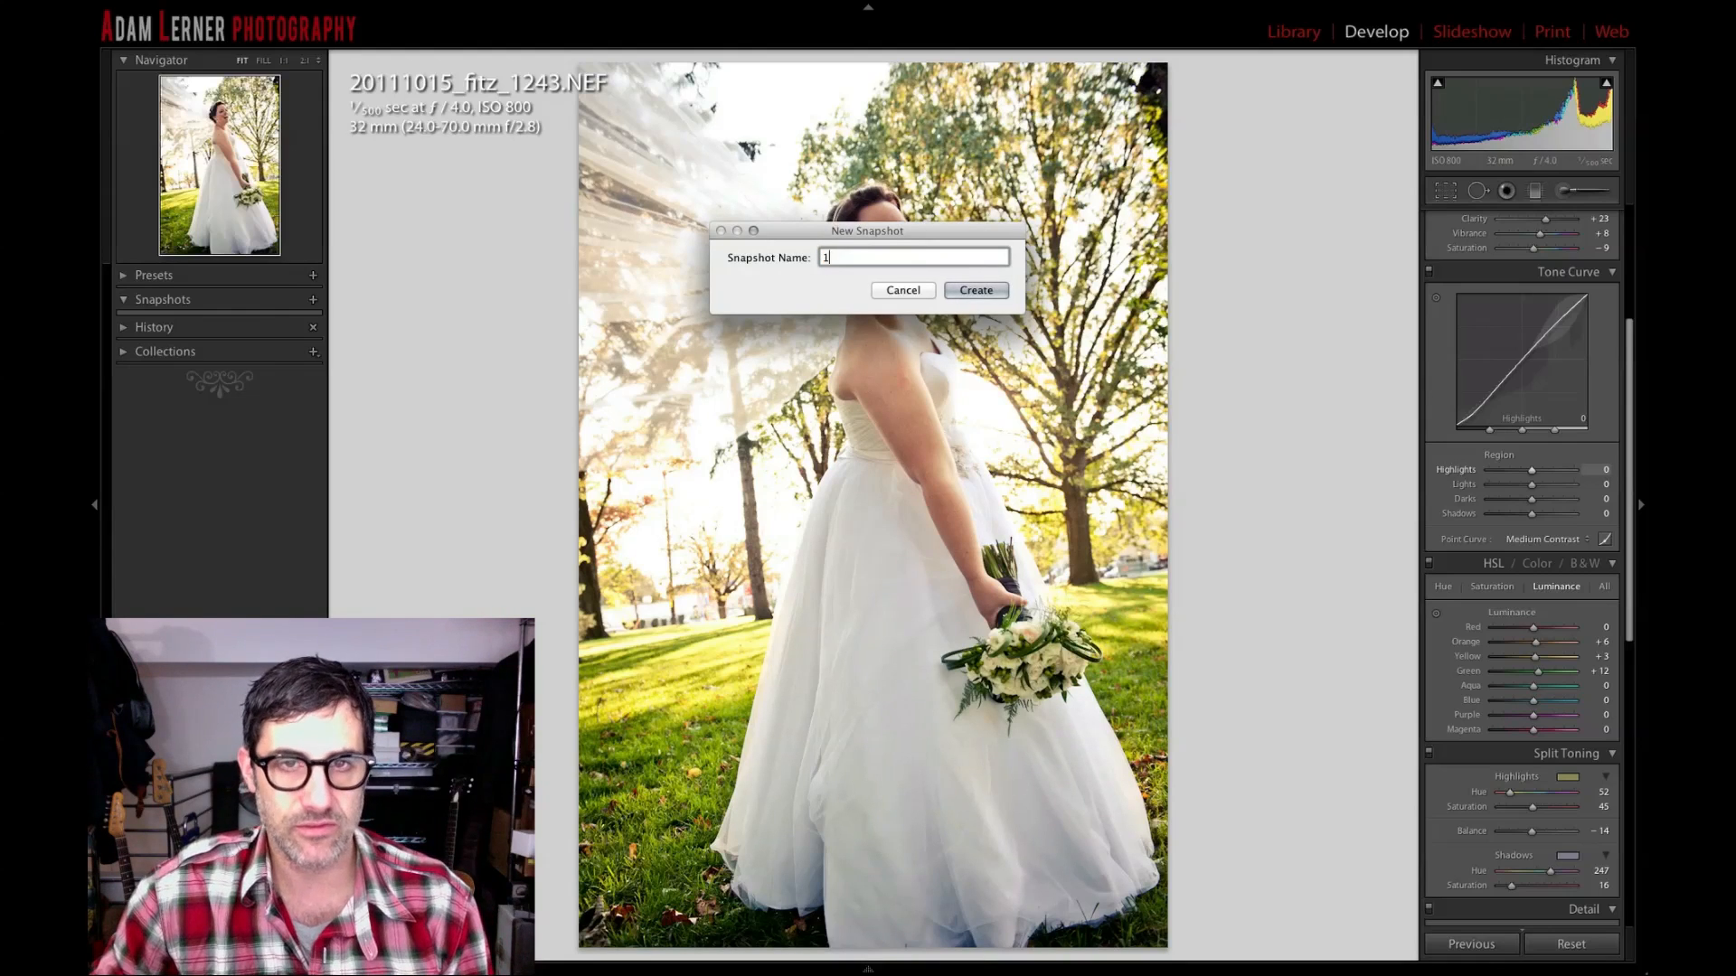
{"action": "key", "text": "Return"}
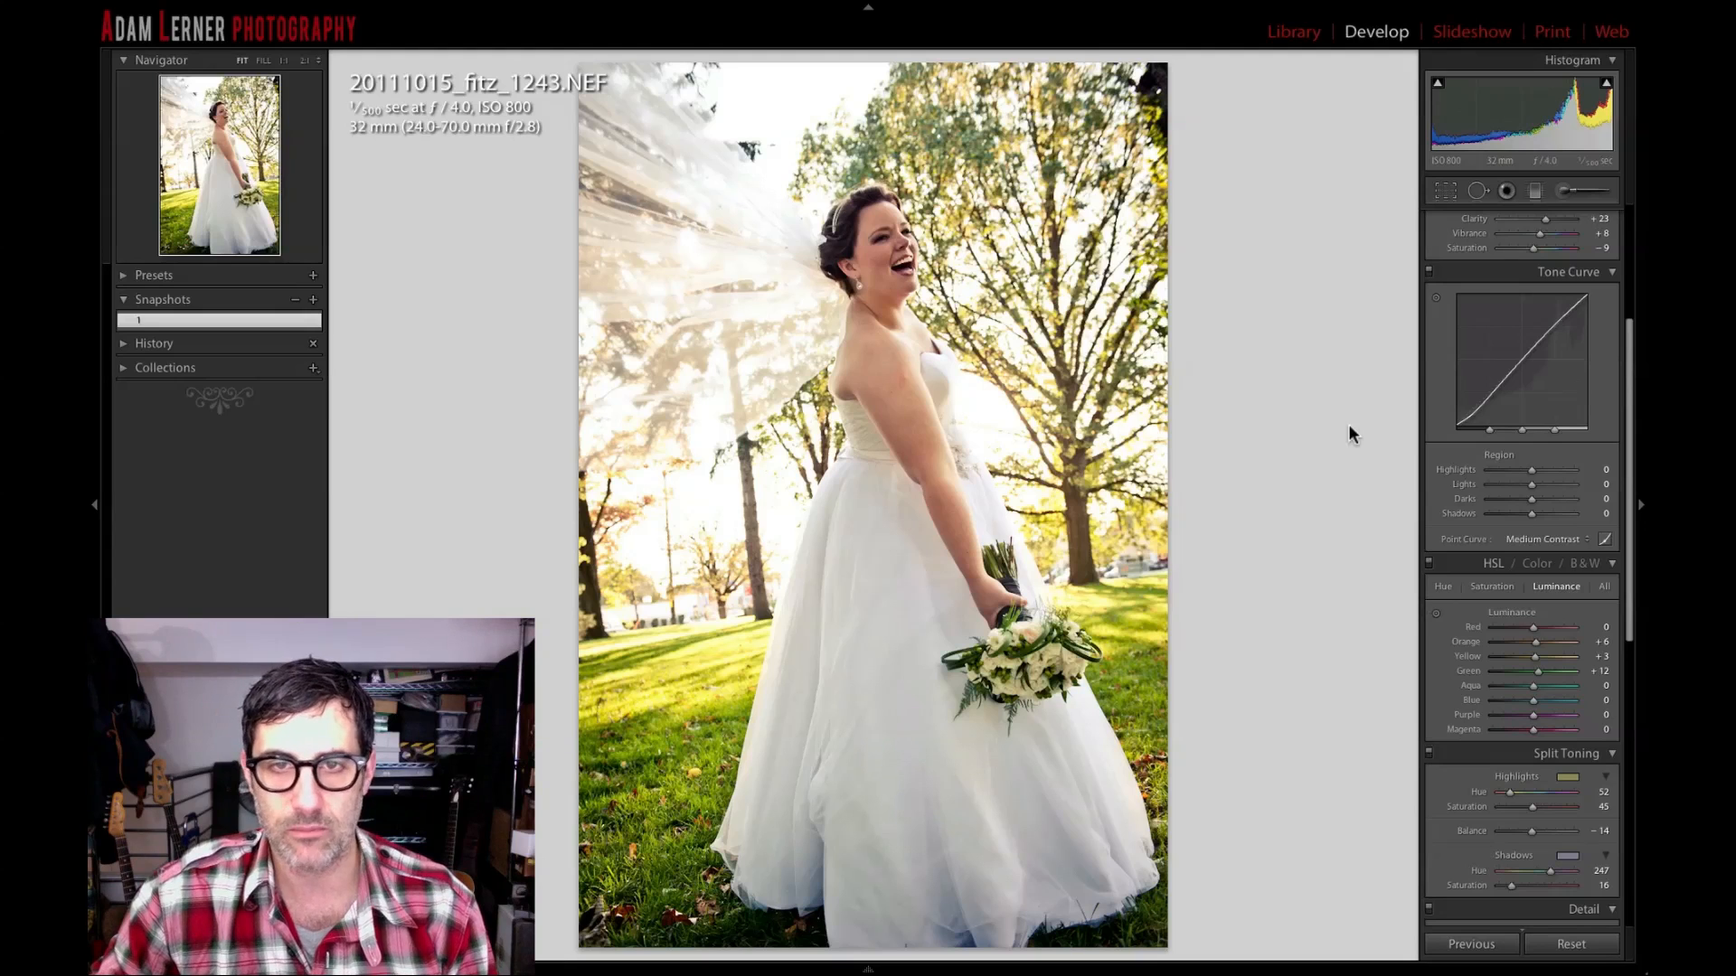
Convert the photo to black and white, set split toning shadows hue and saturation to 0, and highlights to hue 48, saturation 69.
{"action": "key", "text": "v"}
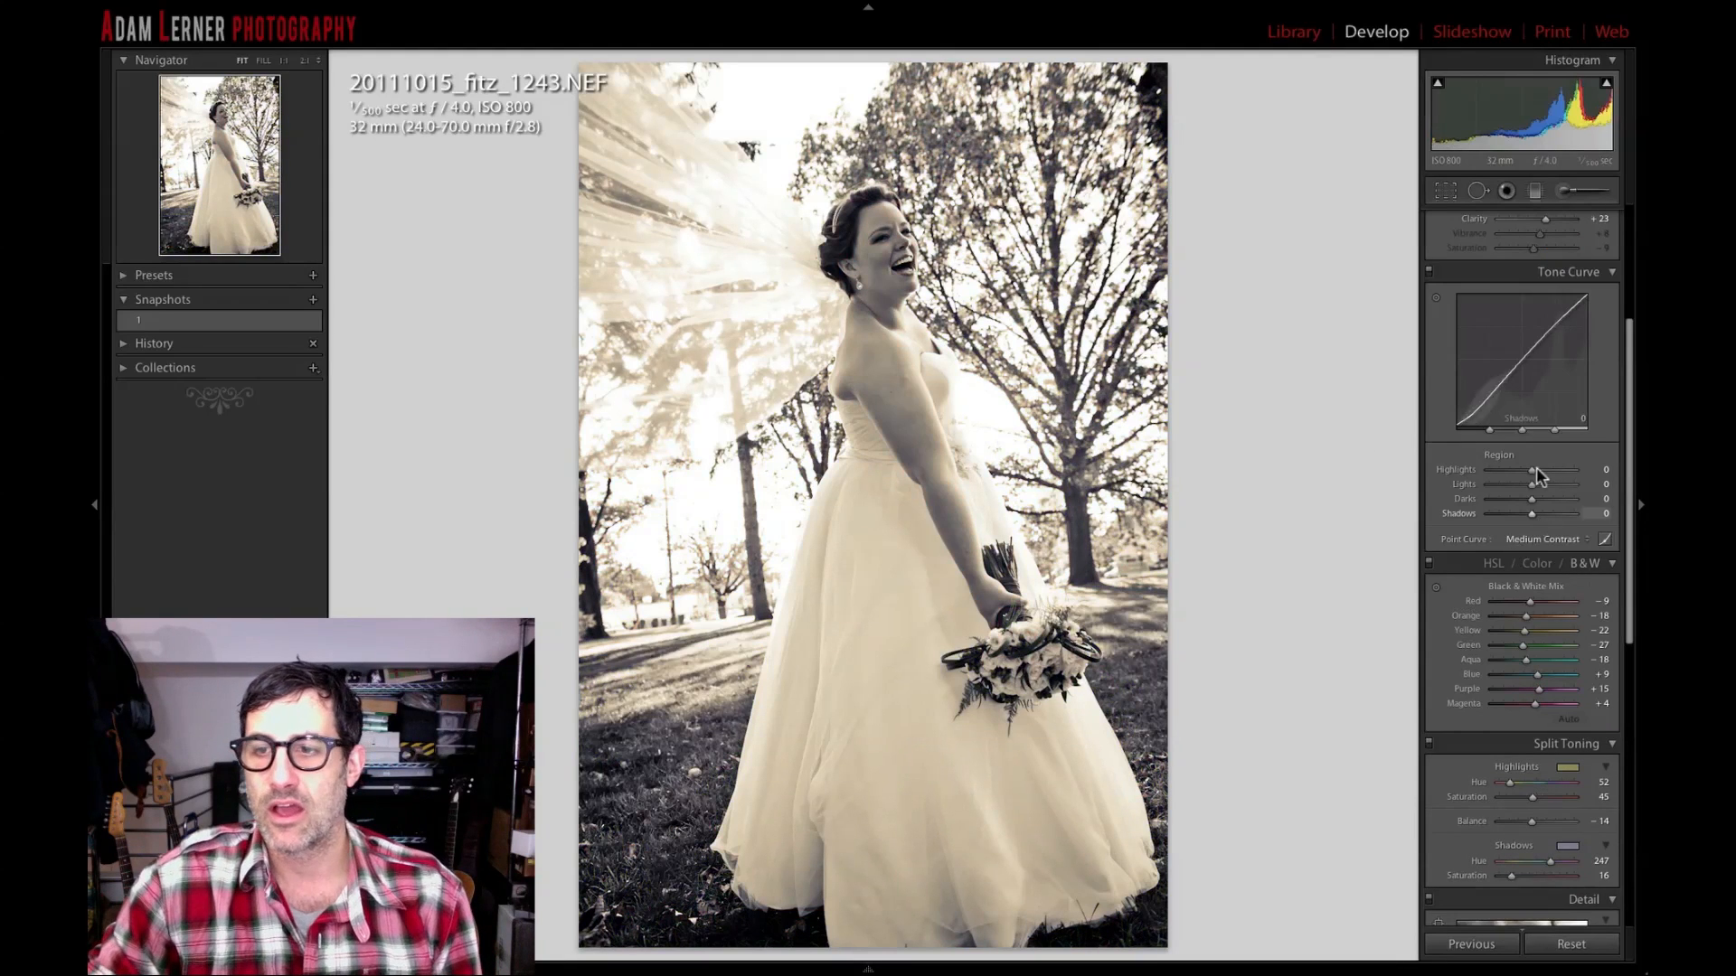
{"action": "scroll", "coordinate": [1540, 477], "scroll_direction": "up", "scroll_amount": 3}
{"action": "scroll", "coordinate": [1540, 452], "scroll_direction": "down", "scroll_amount": 5}
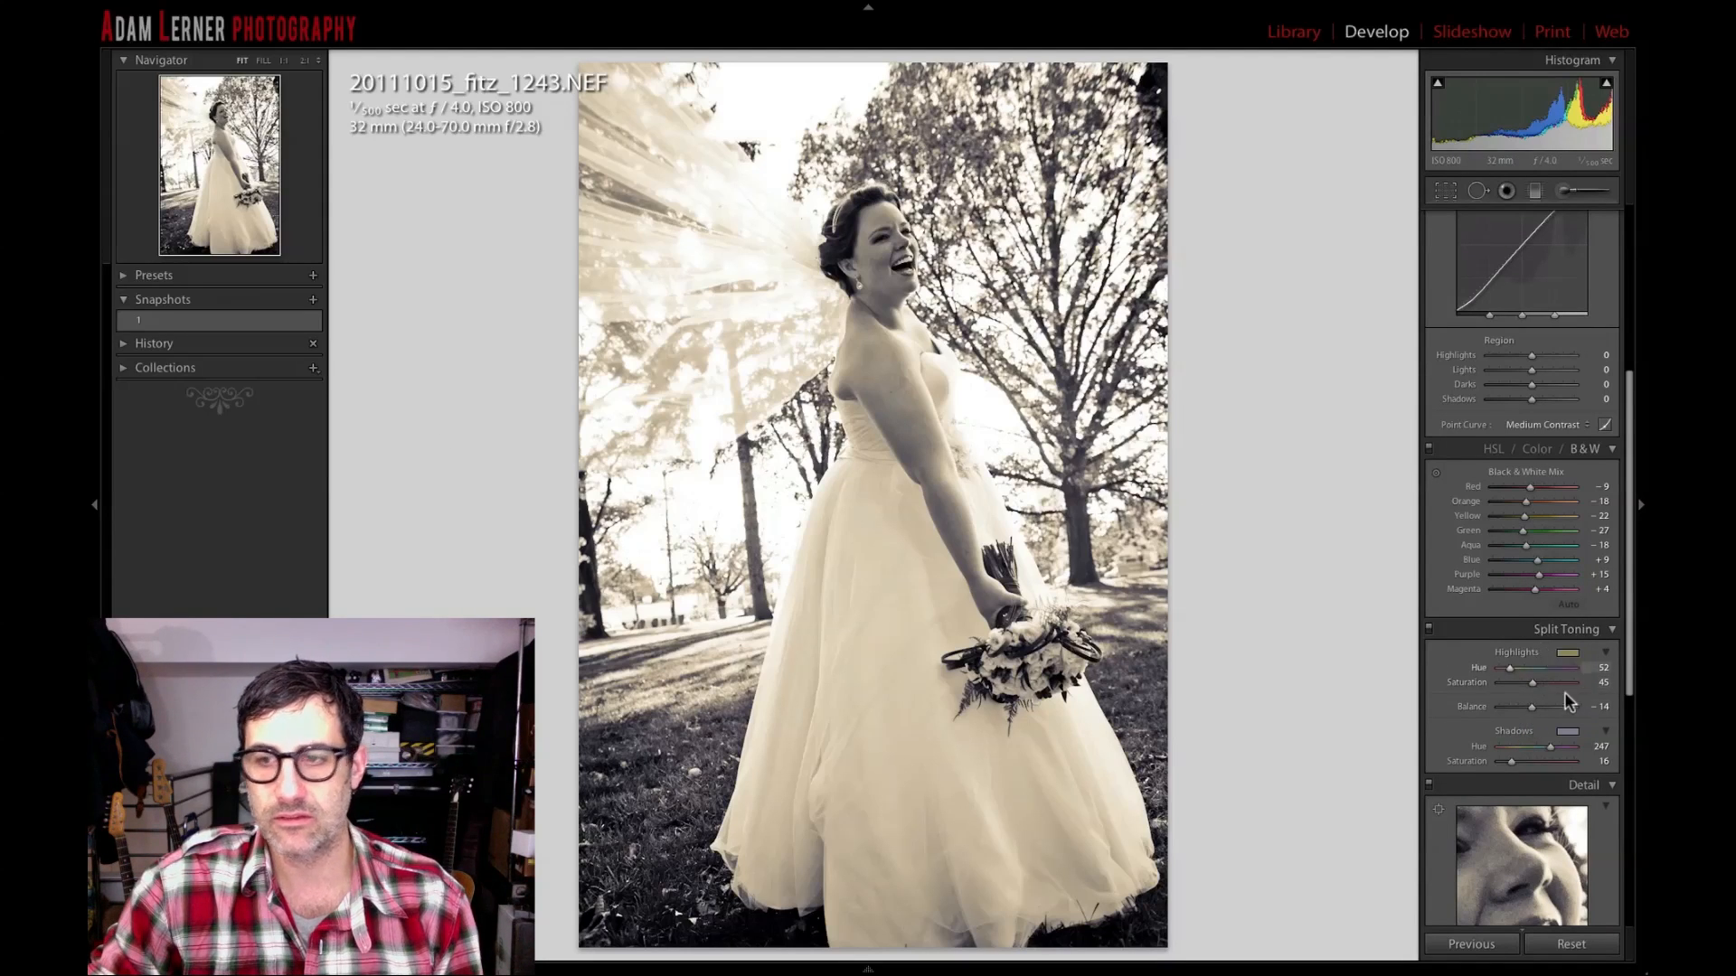
{"action": "left_click_drag", "start_coordinate": [1542, 746], "coordinate": [1365, 747]}
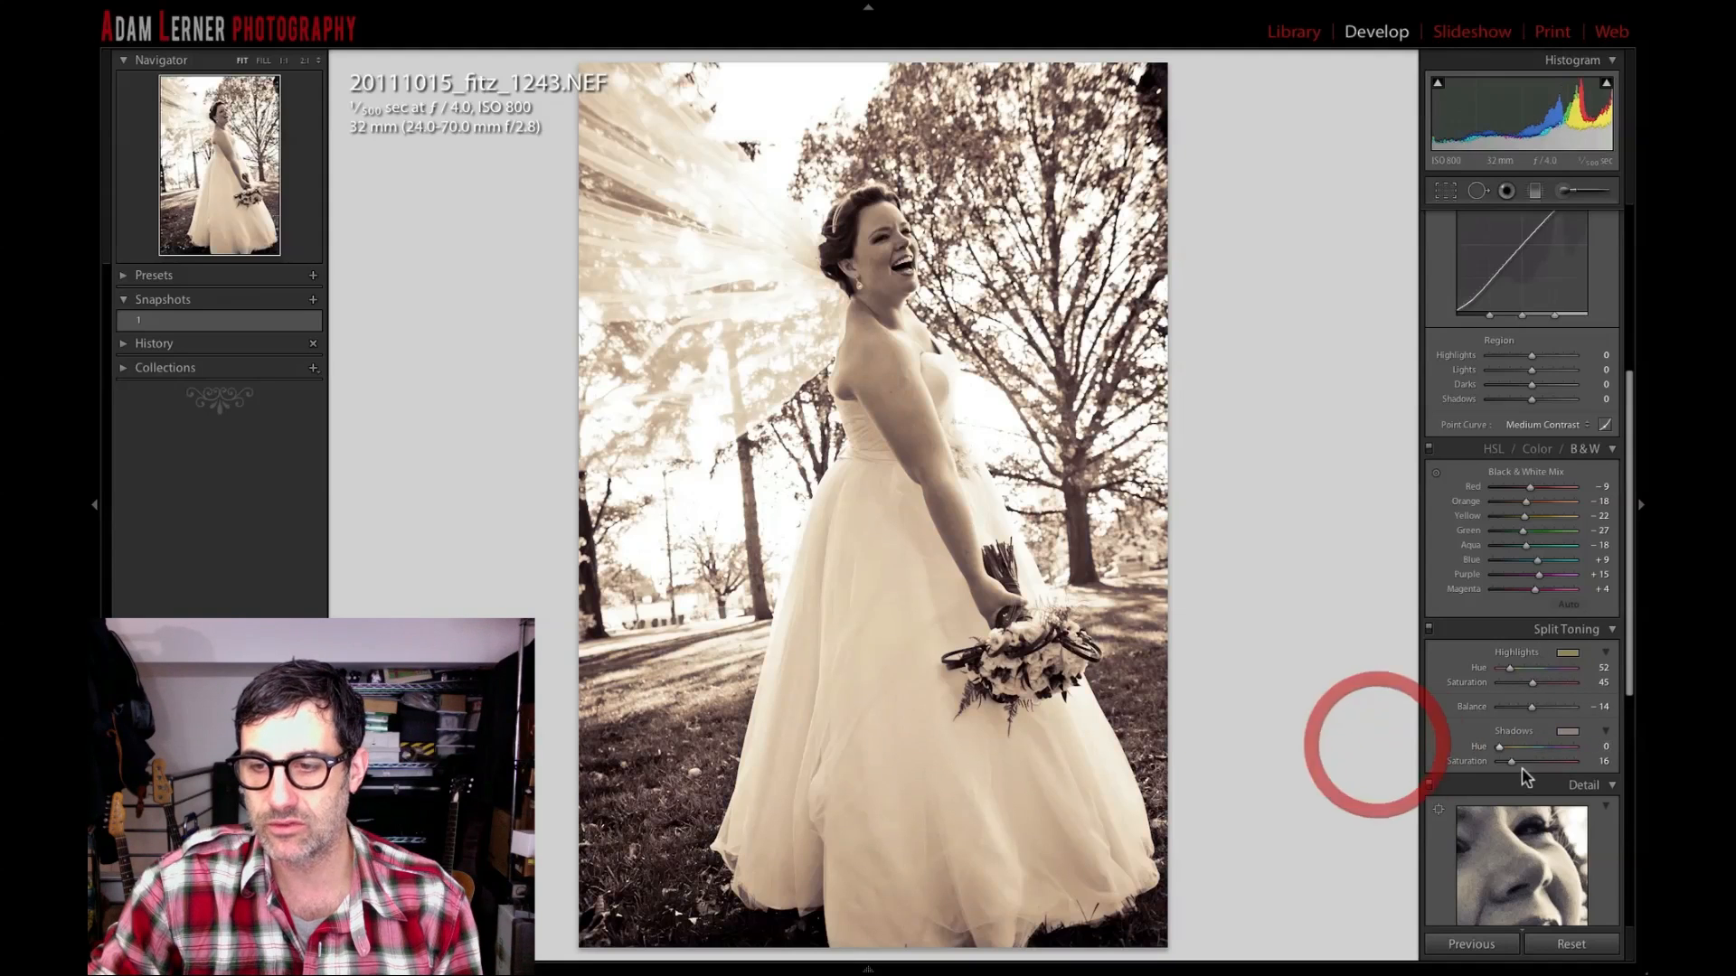
{"action": "left_click_drag", "start_coordinate": [1515, 764], "coordinate": [1435, 760]}
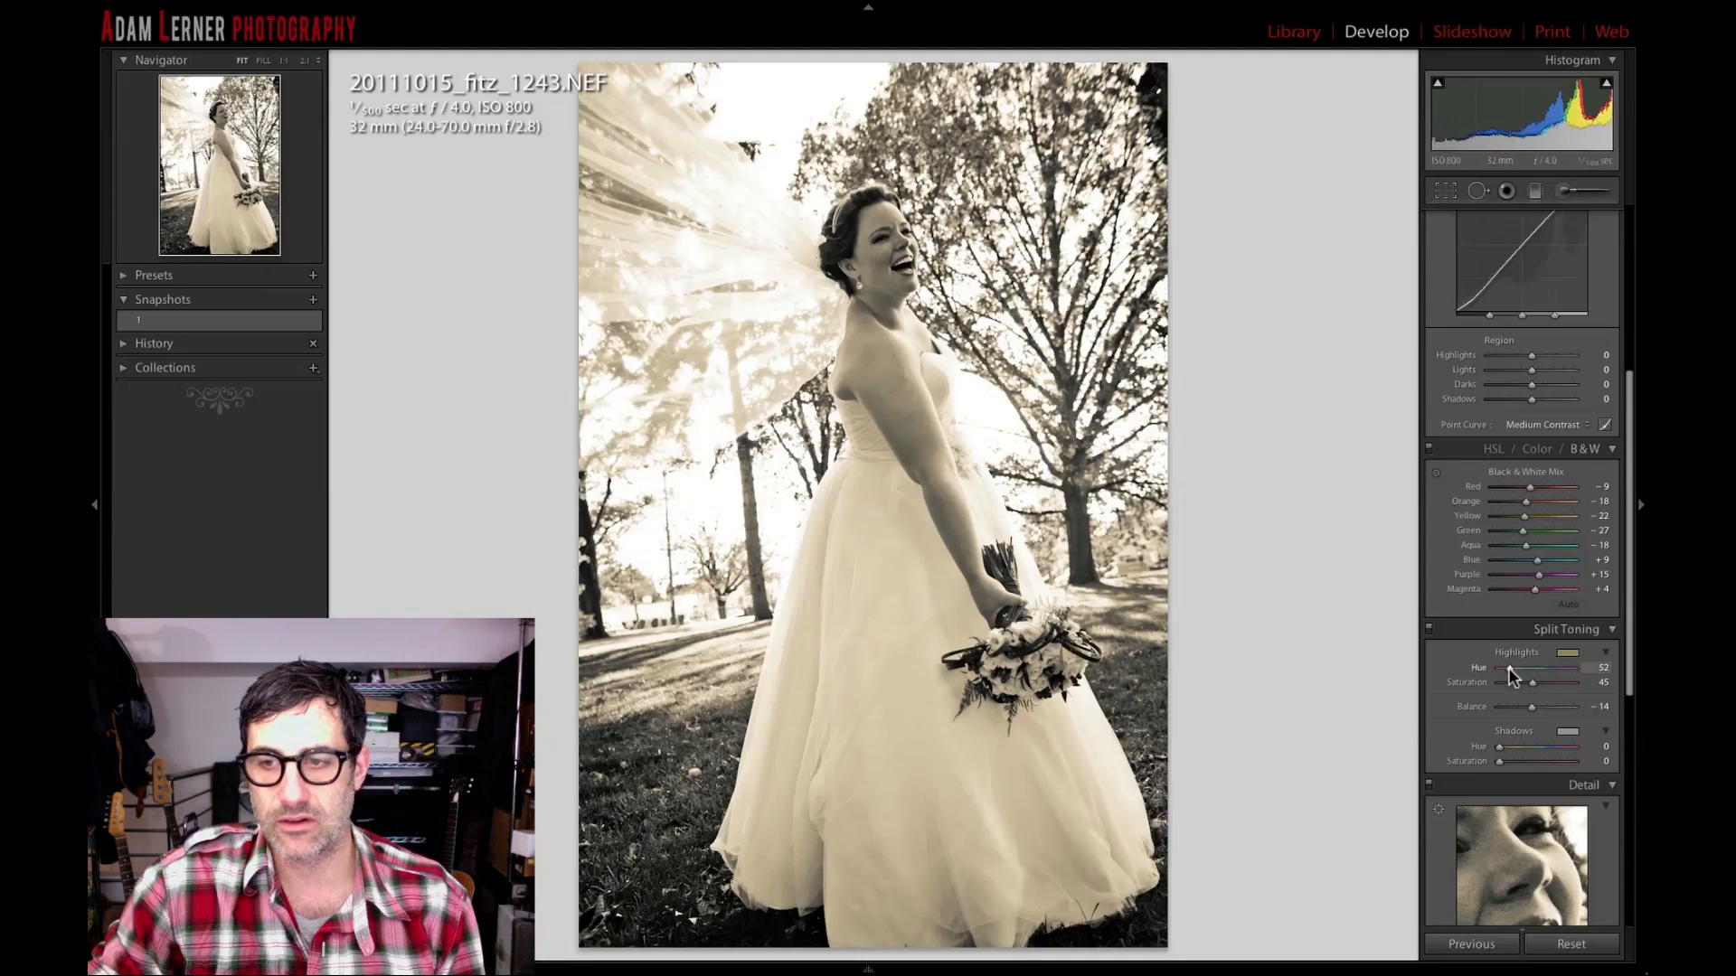
{"action": "mouse_move", "coordinate": [1512, 673]}
{"action": "left_mouse_down"}
{"action": "mouse_move", "coordinate": [1553, 684]}
{"action": "mouse_move", "coordinate": [1508, 674]}
{"action": "left_mouse_up"}
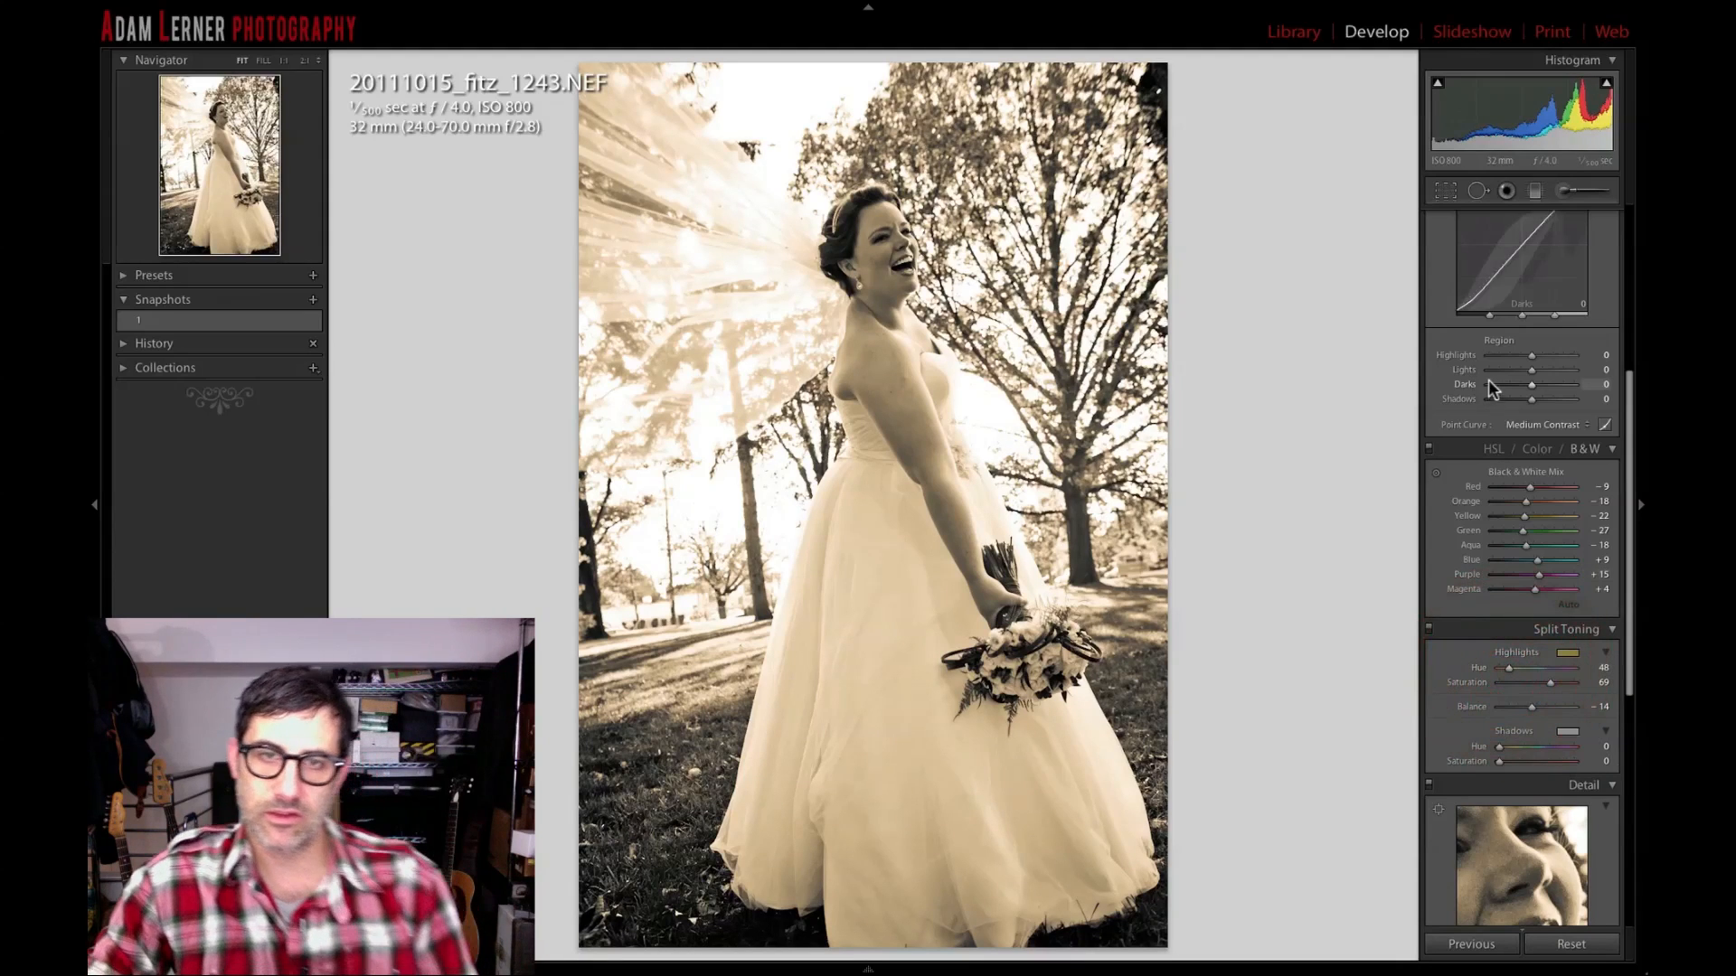
Set the black-and-white version's exposure to +0.45, contrast to +95 and clarity to -7.
{"action": "scroll", "coordinate": [1537, 416], "scroll_direction": "up", "scroll_amount": 5}
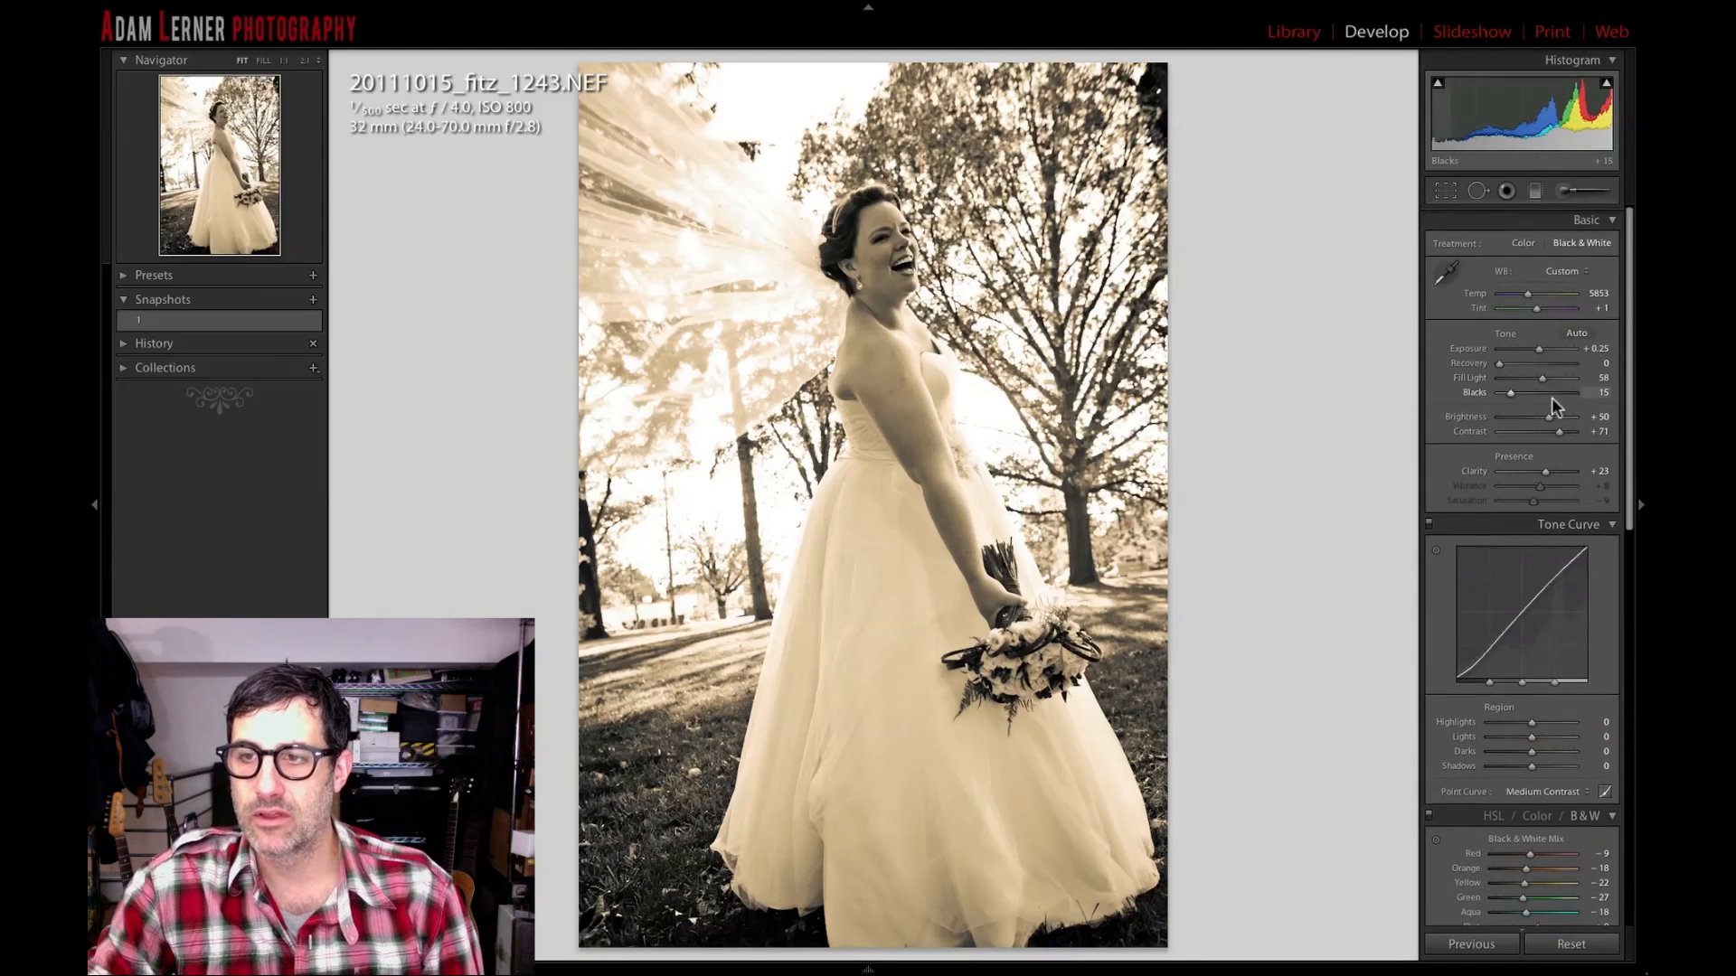
{"action": "left_click_drag", "start_coordinate": [1535, 349], "coordinate": [1539, 350]}
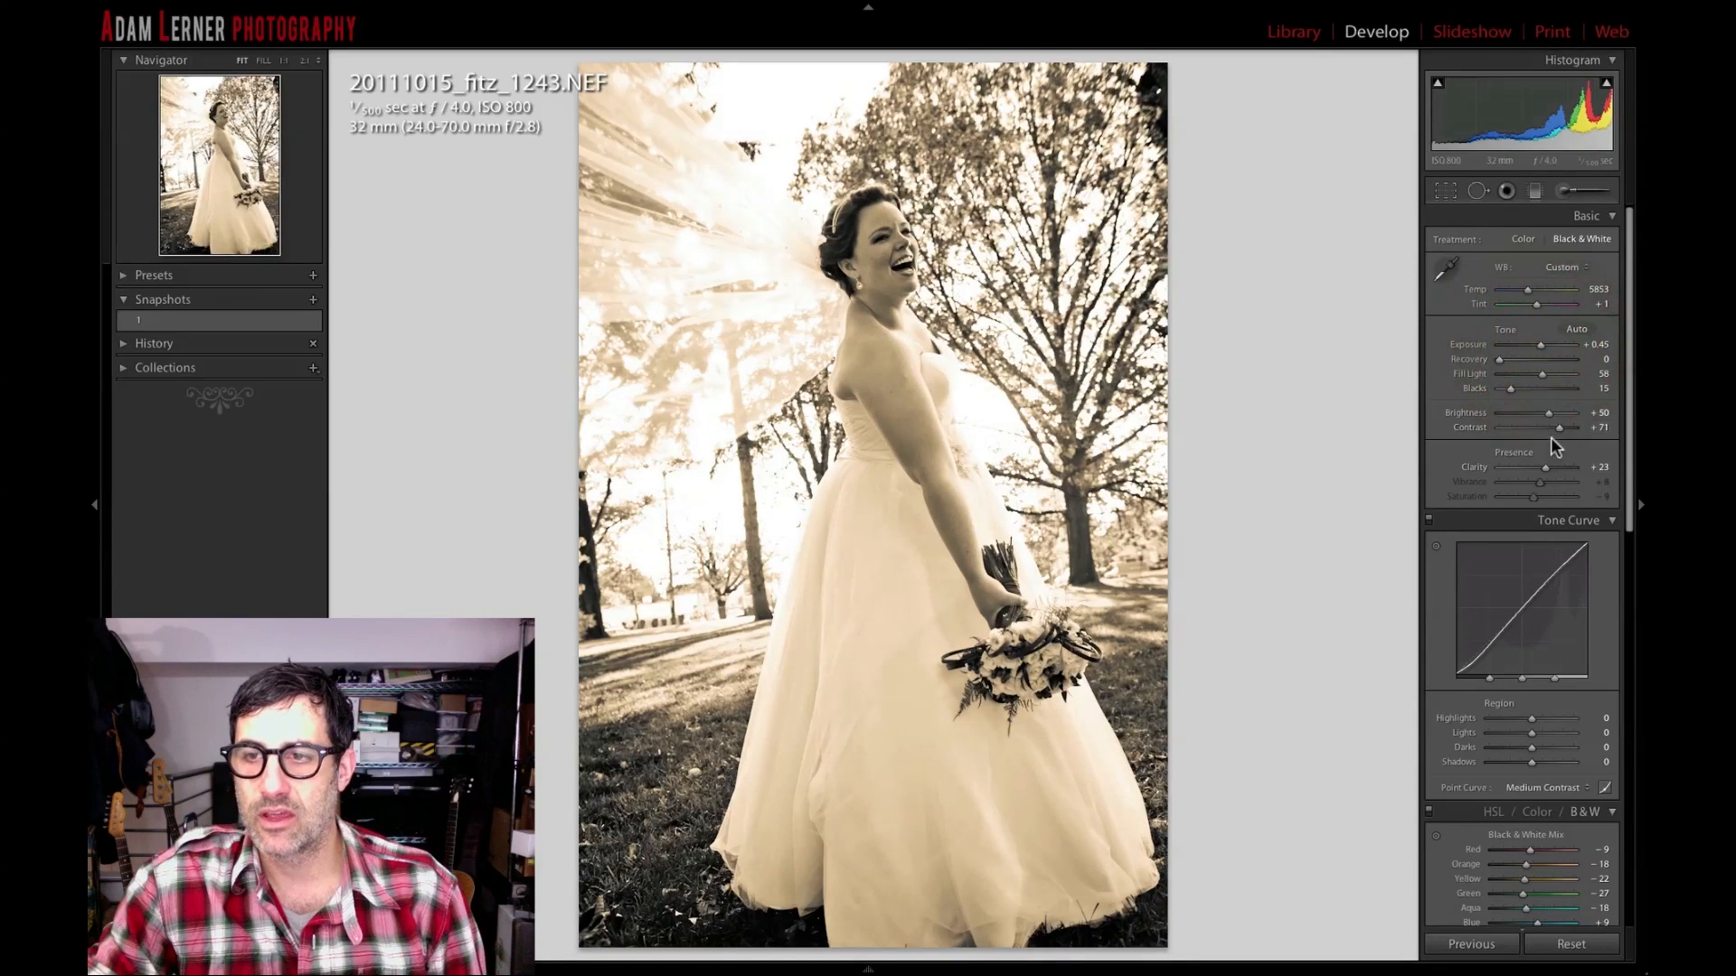
{"action": "left_click_drag", "start_coordinate": [1553, 431], "coordinate": [1535, 472]}
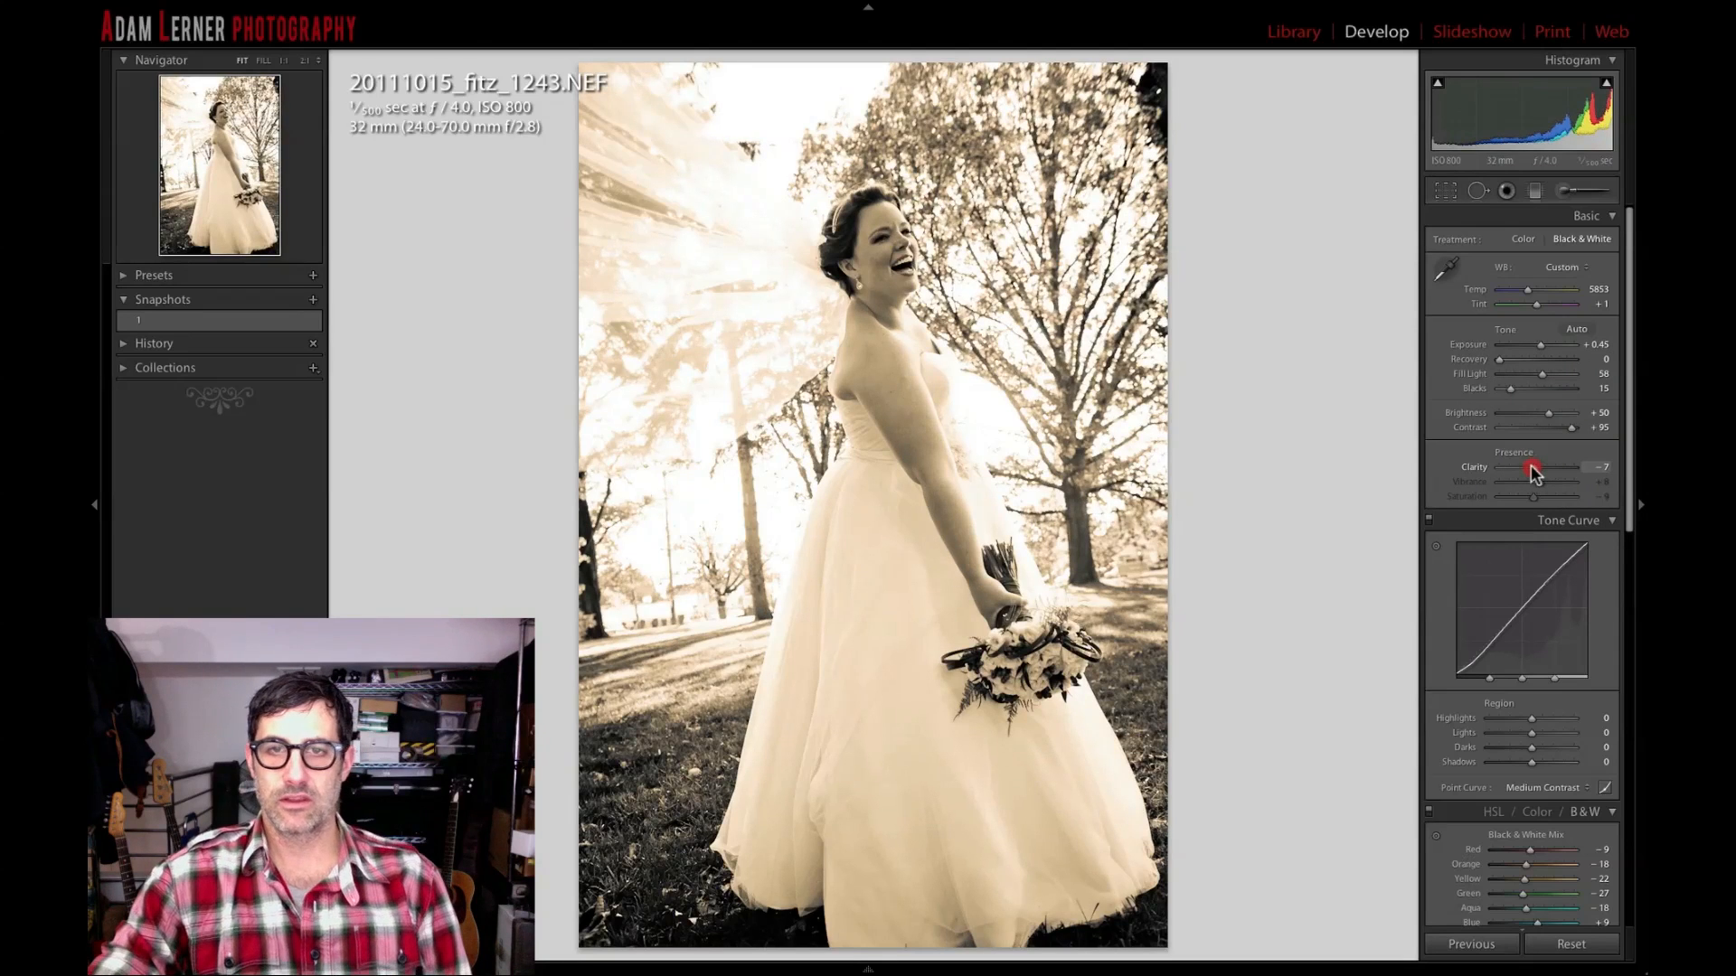
Compare the black-and-white version of the bride portrait with the unedited original.
{"action": "left_click_drag", "start_coordinate": [1534, 472], "coordinate": [1534, 472]}
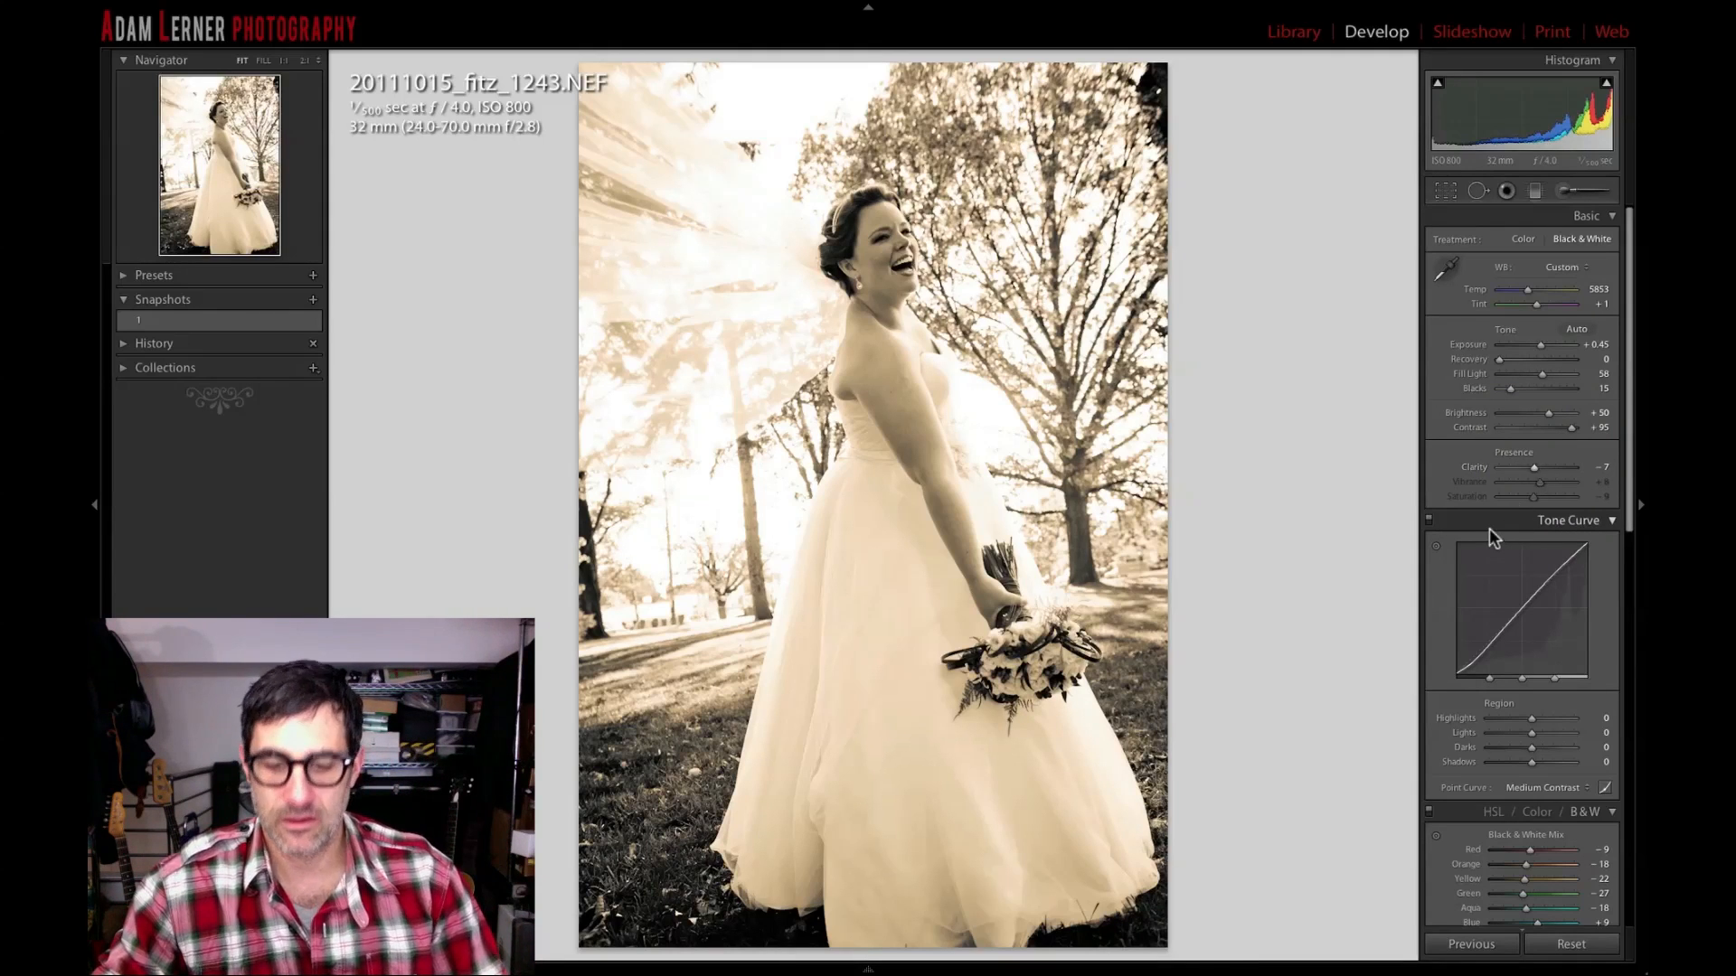
{"action": "key", "text": "backslash"}
{"action": "key", "text": "backslash"}
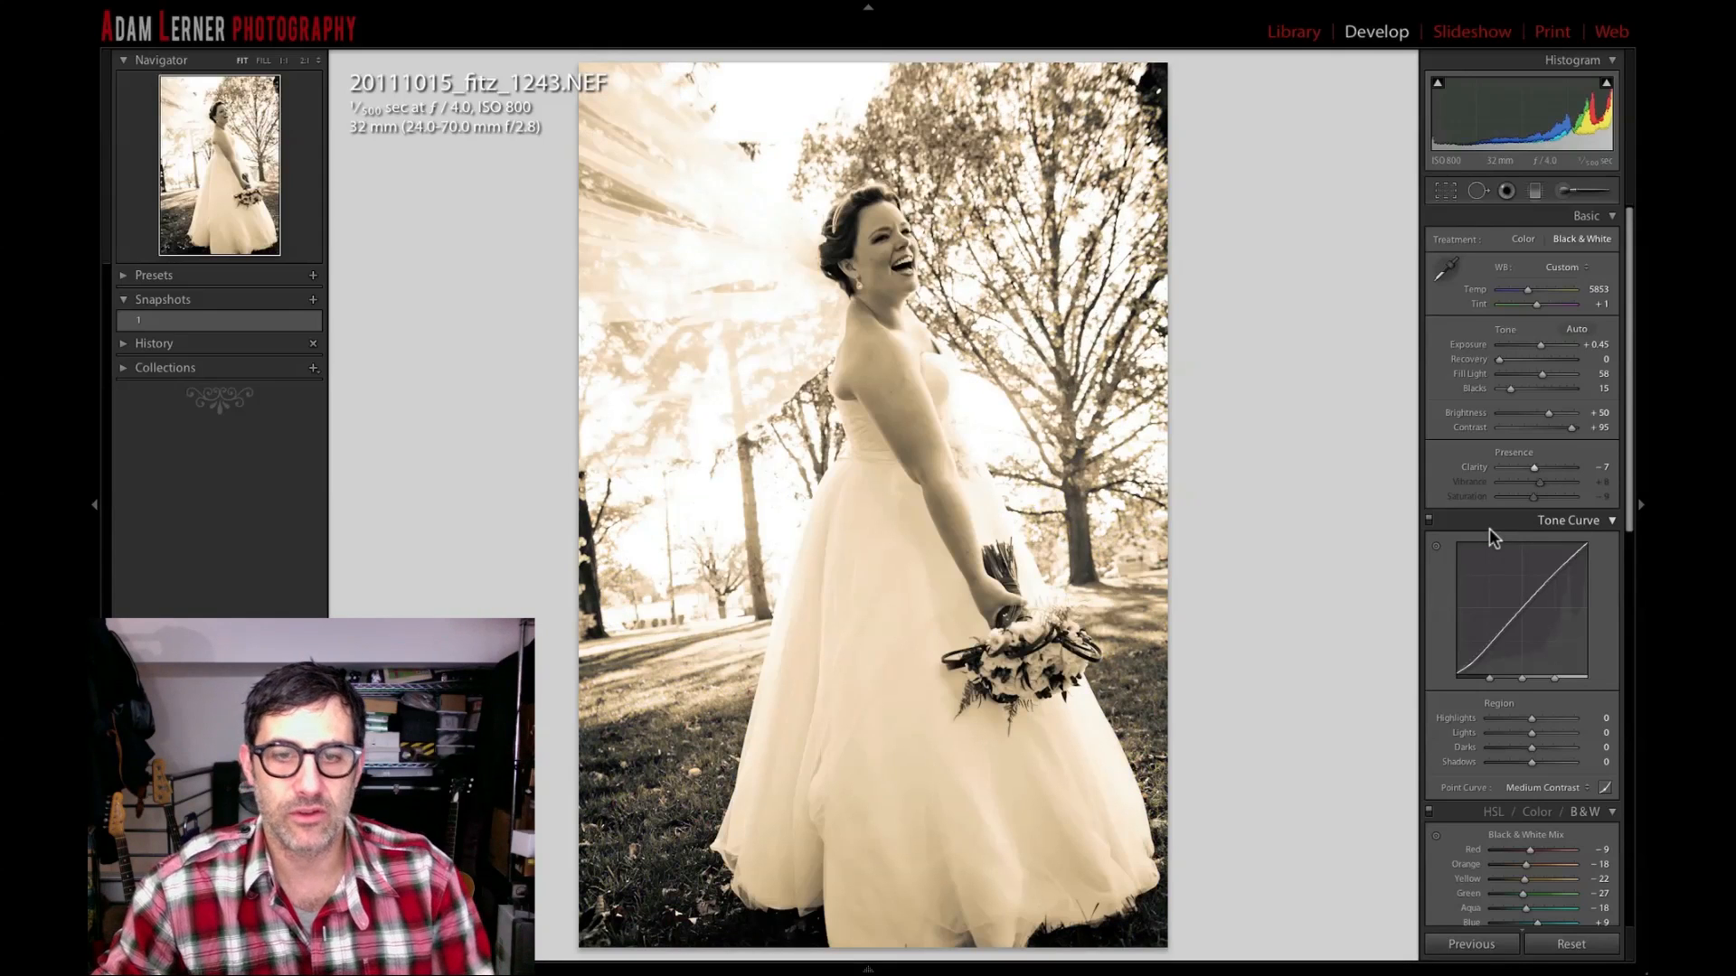
Apply the BW Toning preset from the ALP preset folder to the black-and-white photo.
{"action": "scroll", "coordinate": [1528, 507], "scroll_direction": "down", "scroll_amount": 5}
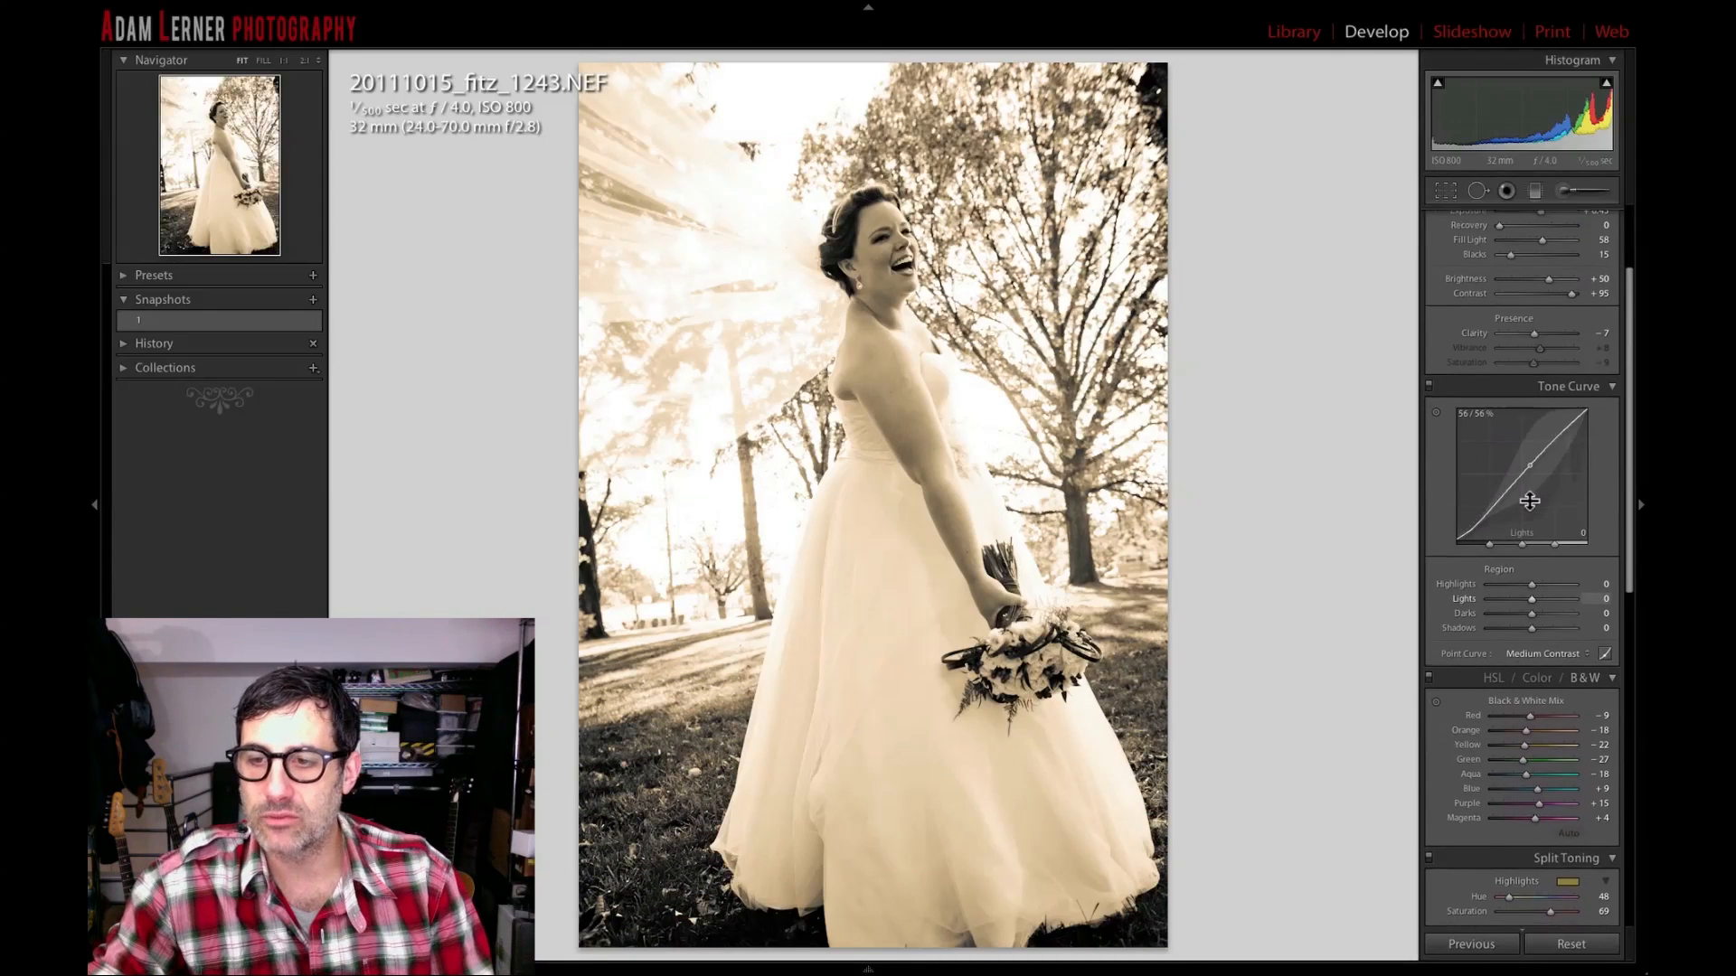
{"action": "left_click", "coordinate": [125, 275]}
{"action": "left_click", "coordinate": [138, 328]}
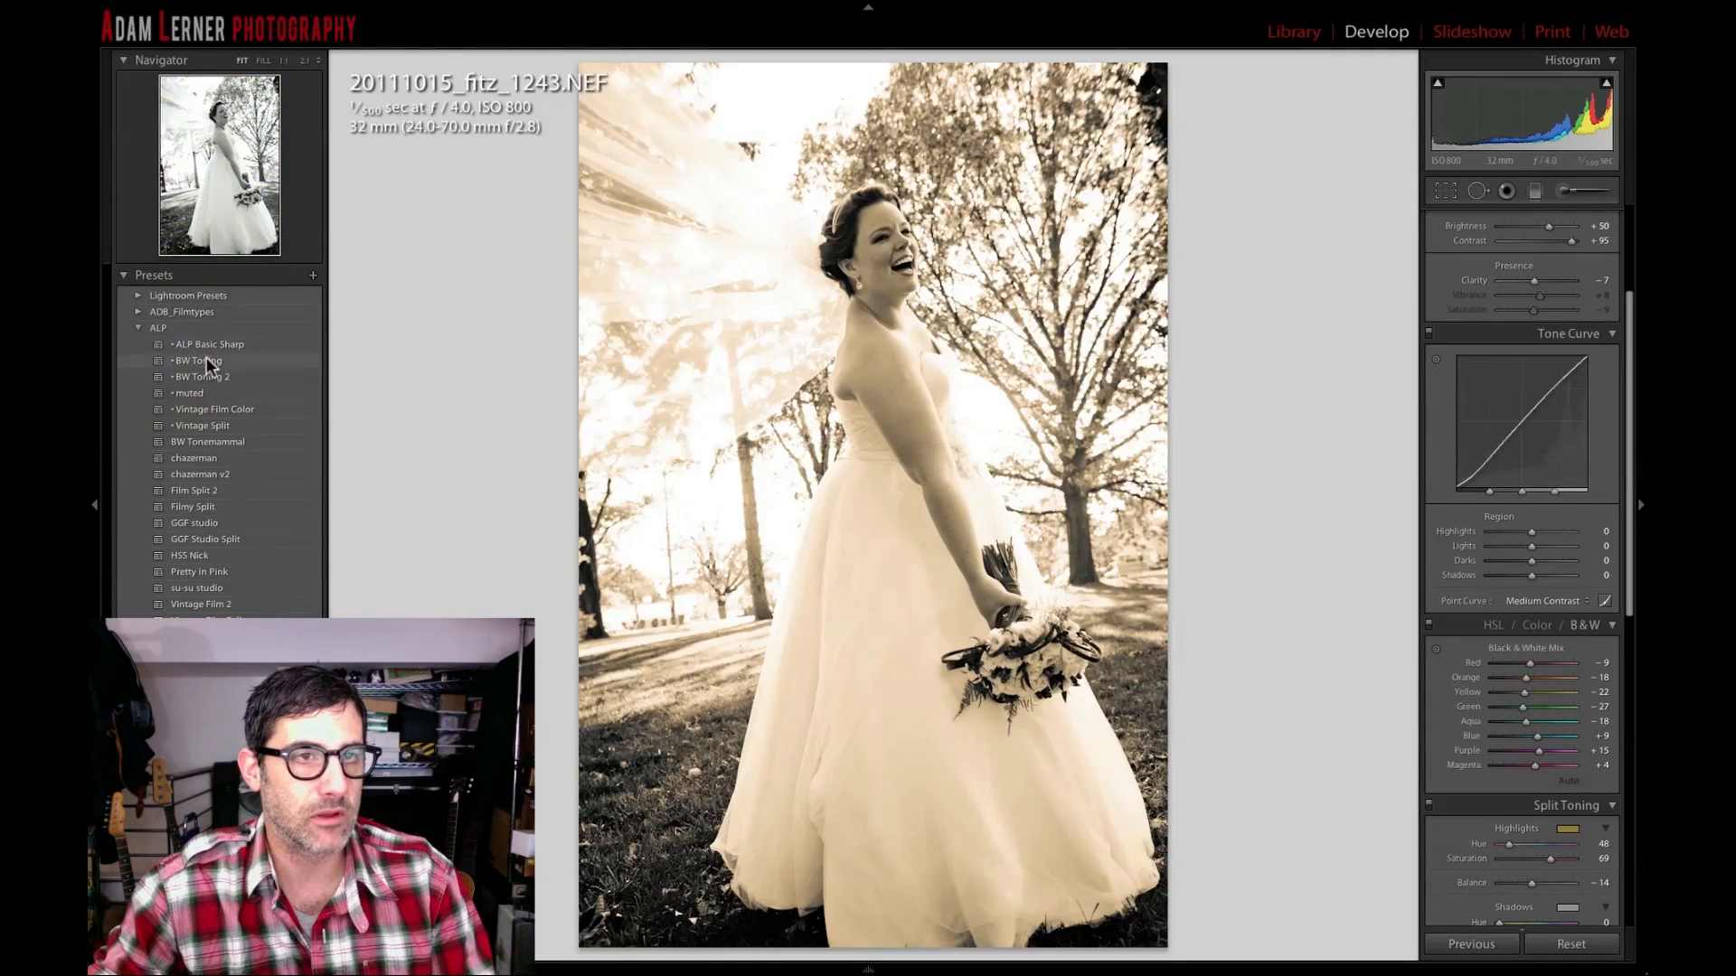
{"action": "left_click", "coordinate": [203, 363]}
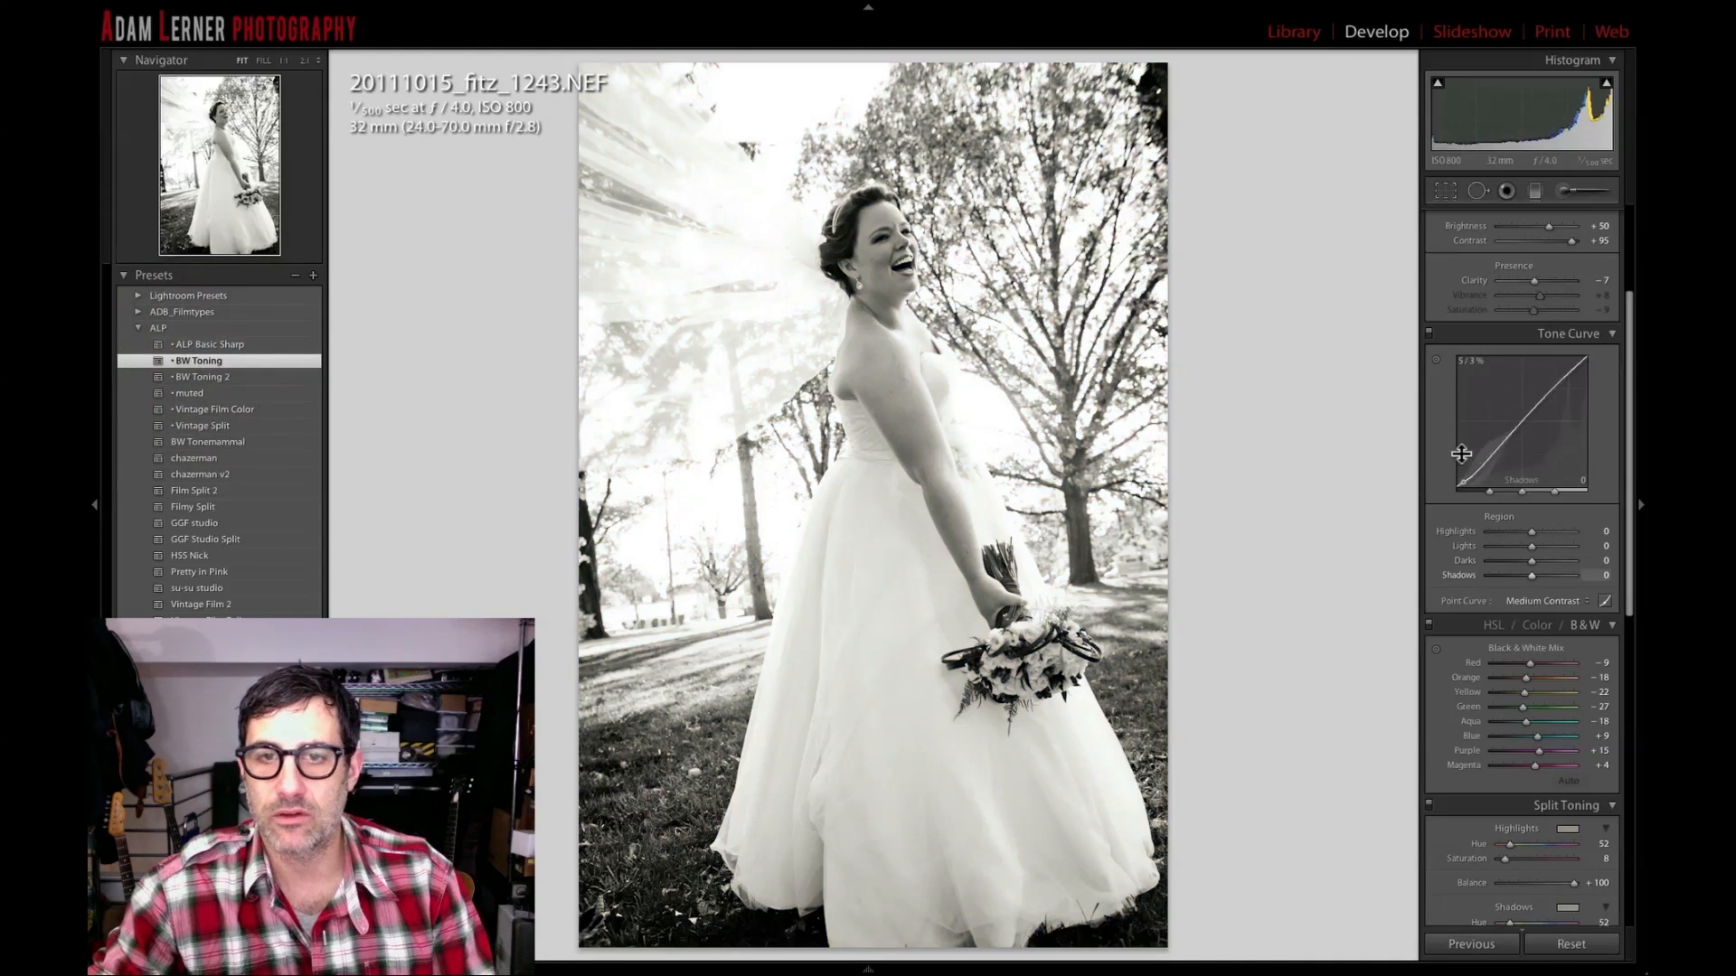
Warm the split-toning highlights with the yellow color swatch at hue 52 and reduce their saturation to 34.
{"action": "scroll", "coordinate": [1483, 479], "scroll_direction": "down", "scroll_amount": 5}
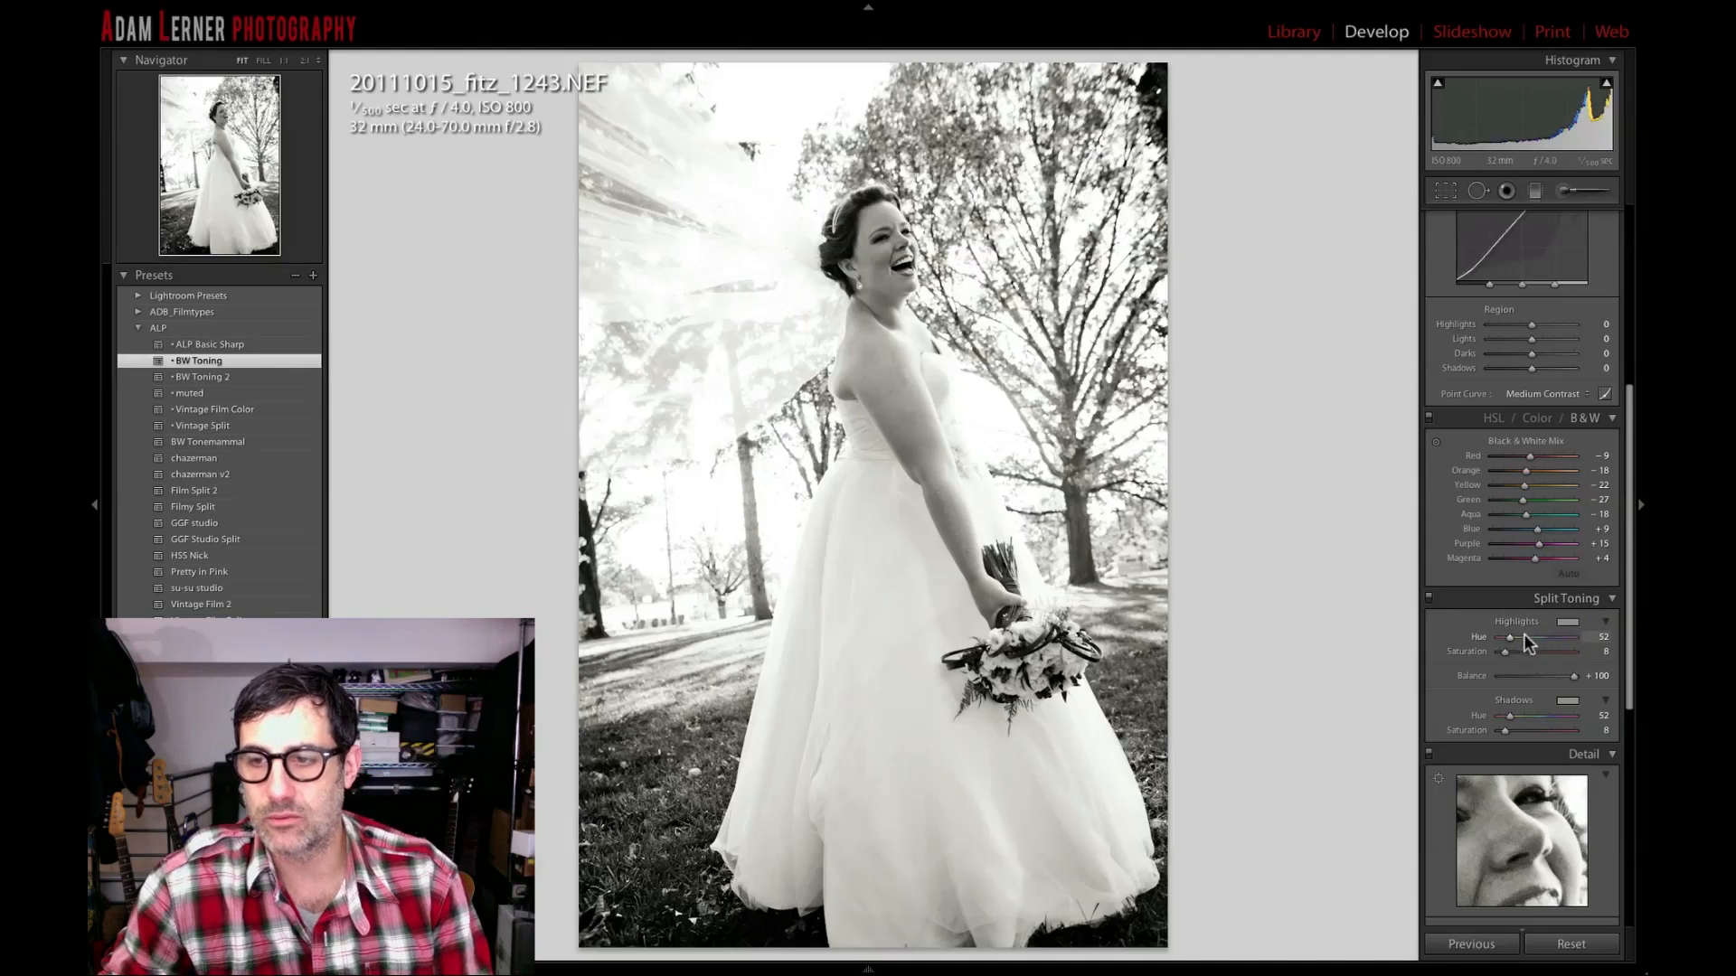
{"action": "left_click", "coordinate": [1569, 624]}
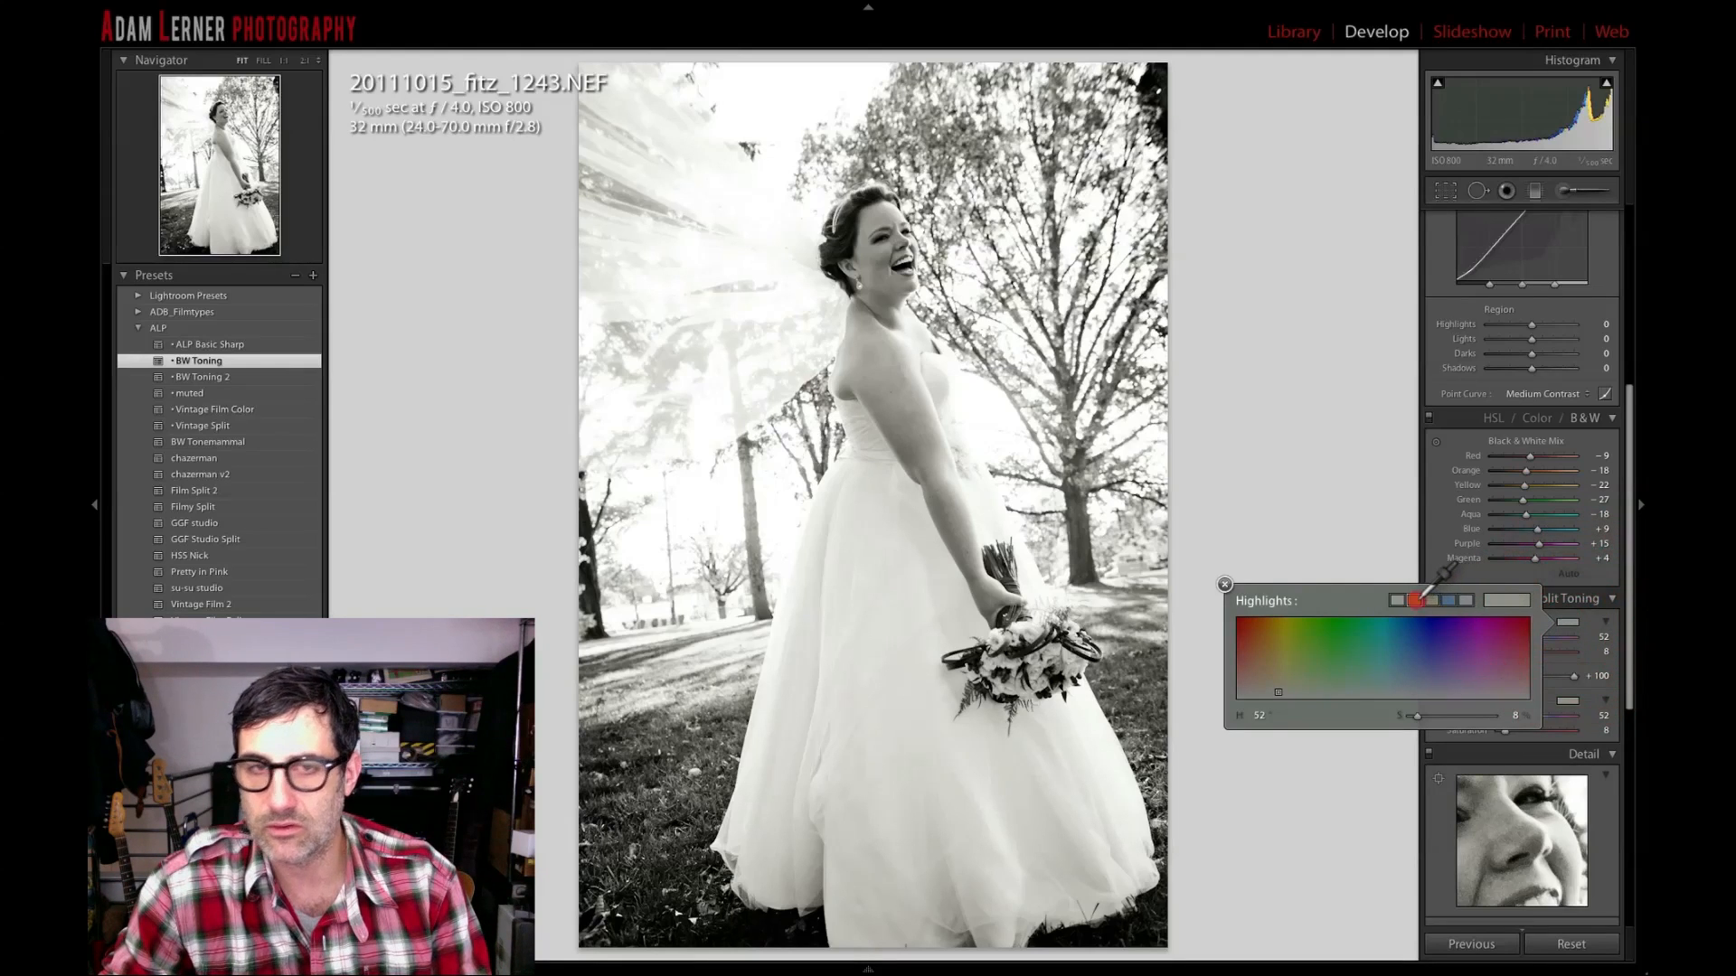
{"action": "left_click", "coordinate": [1415, 600]}
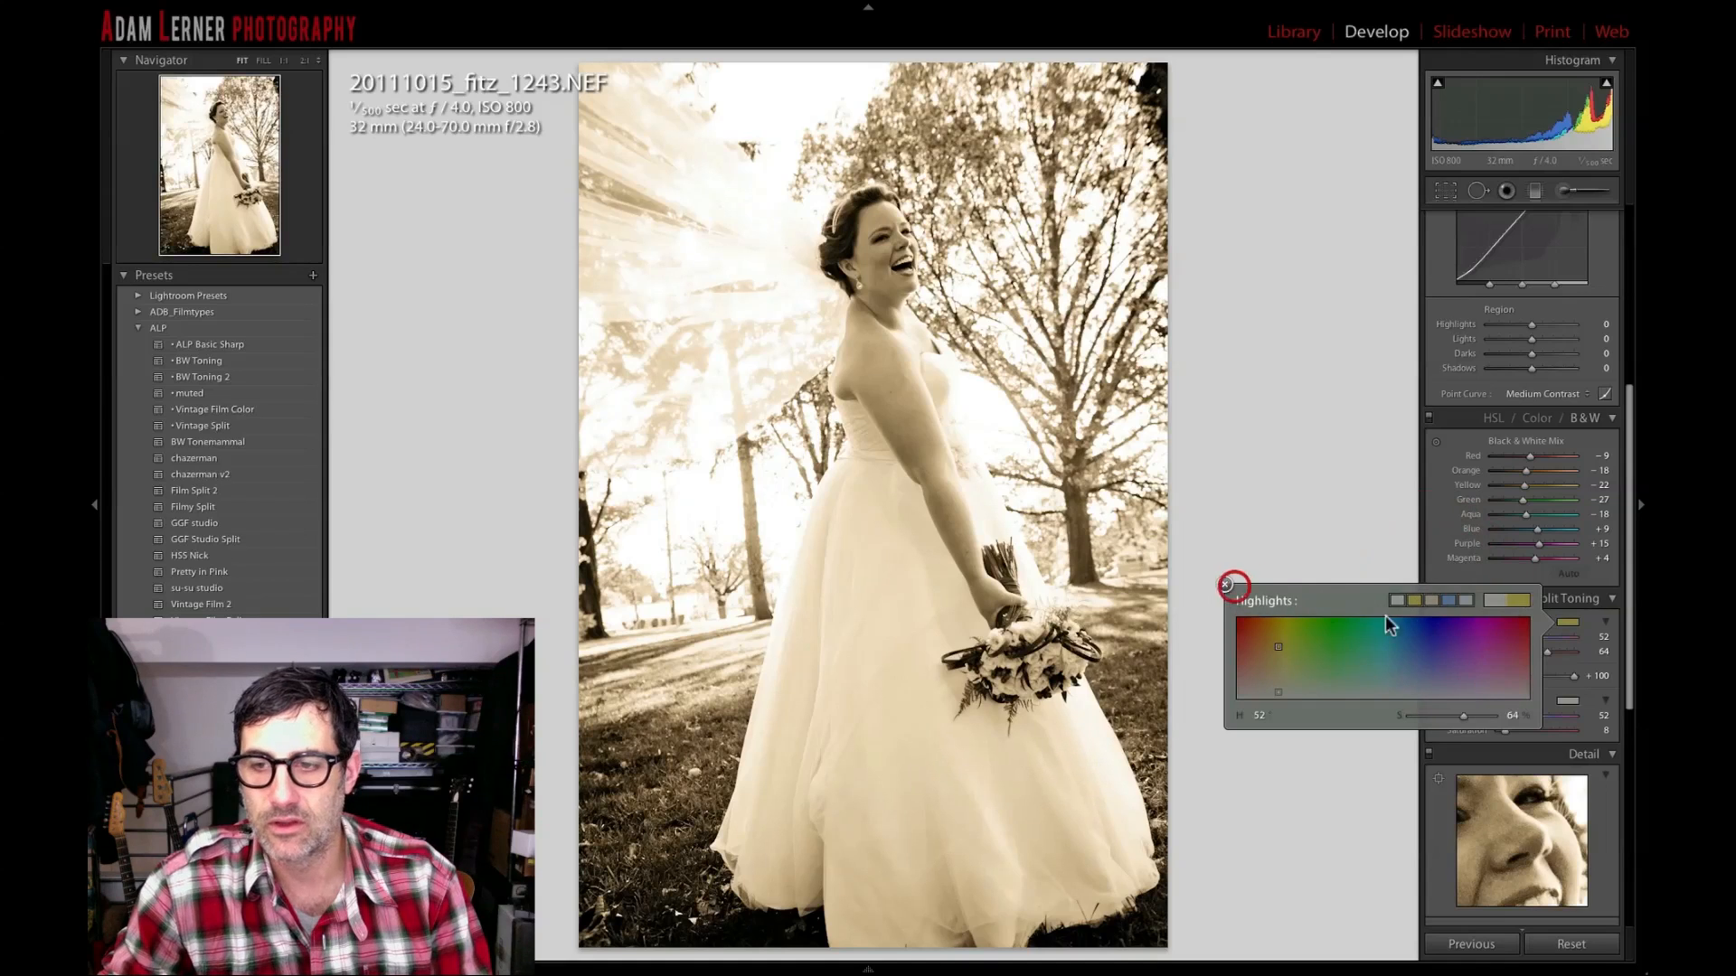
{"action": "left_click", "coordinate": [1226, 585]}
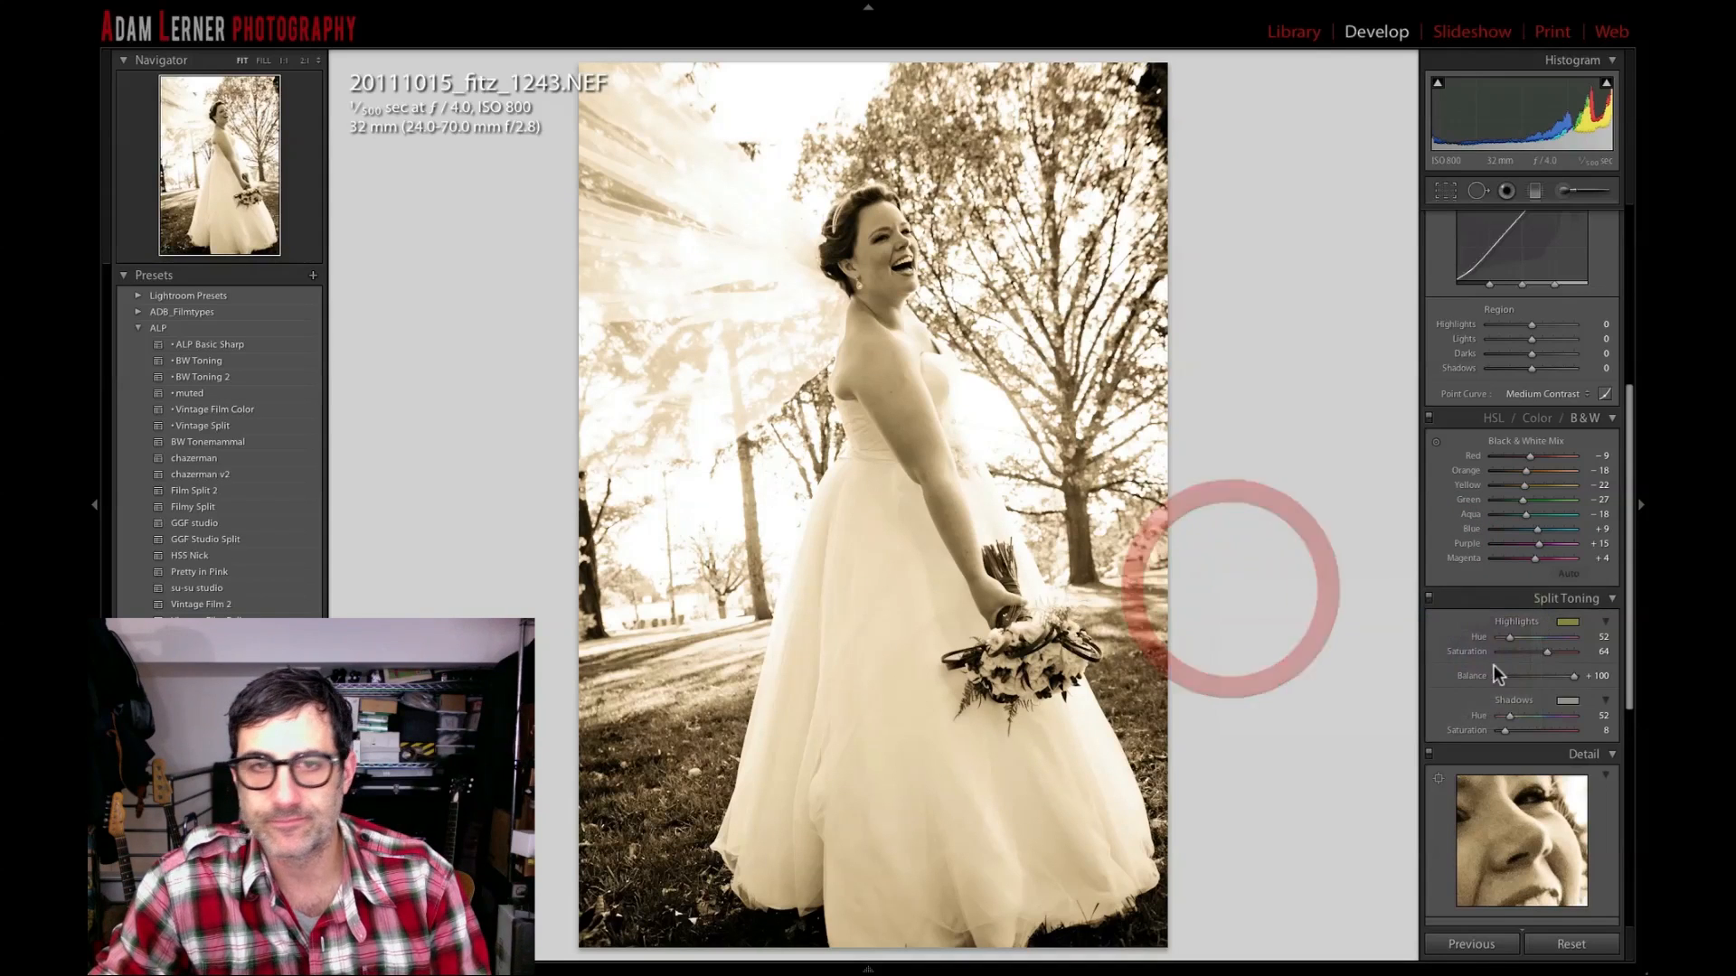
{"action": "left_click_drag", "start_coordinate": [1547, 655], "coordinate": [1524, 660]}
Set the post-crop vignetting amount to -21.
{"action": "scroll", "coordinate": [1526, 665], "scroll_direction": "down", "scroll_amount": 5}
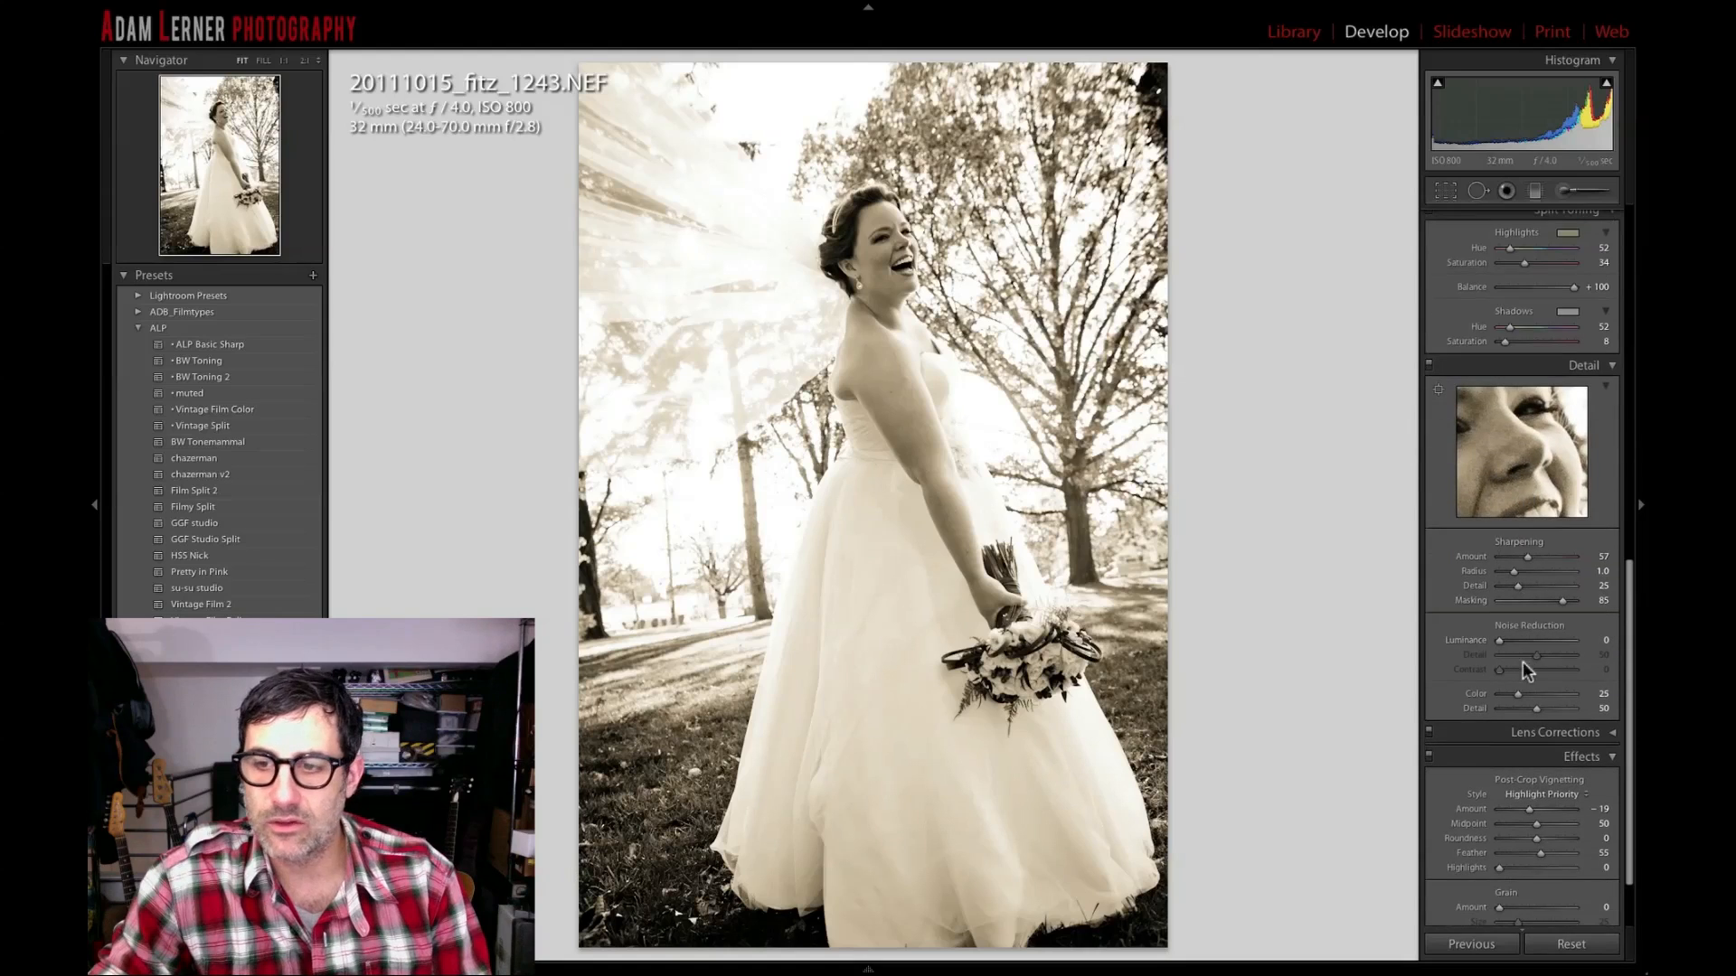
{"action": "left_click", "coordinate": [1530, 809]}
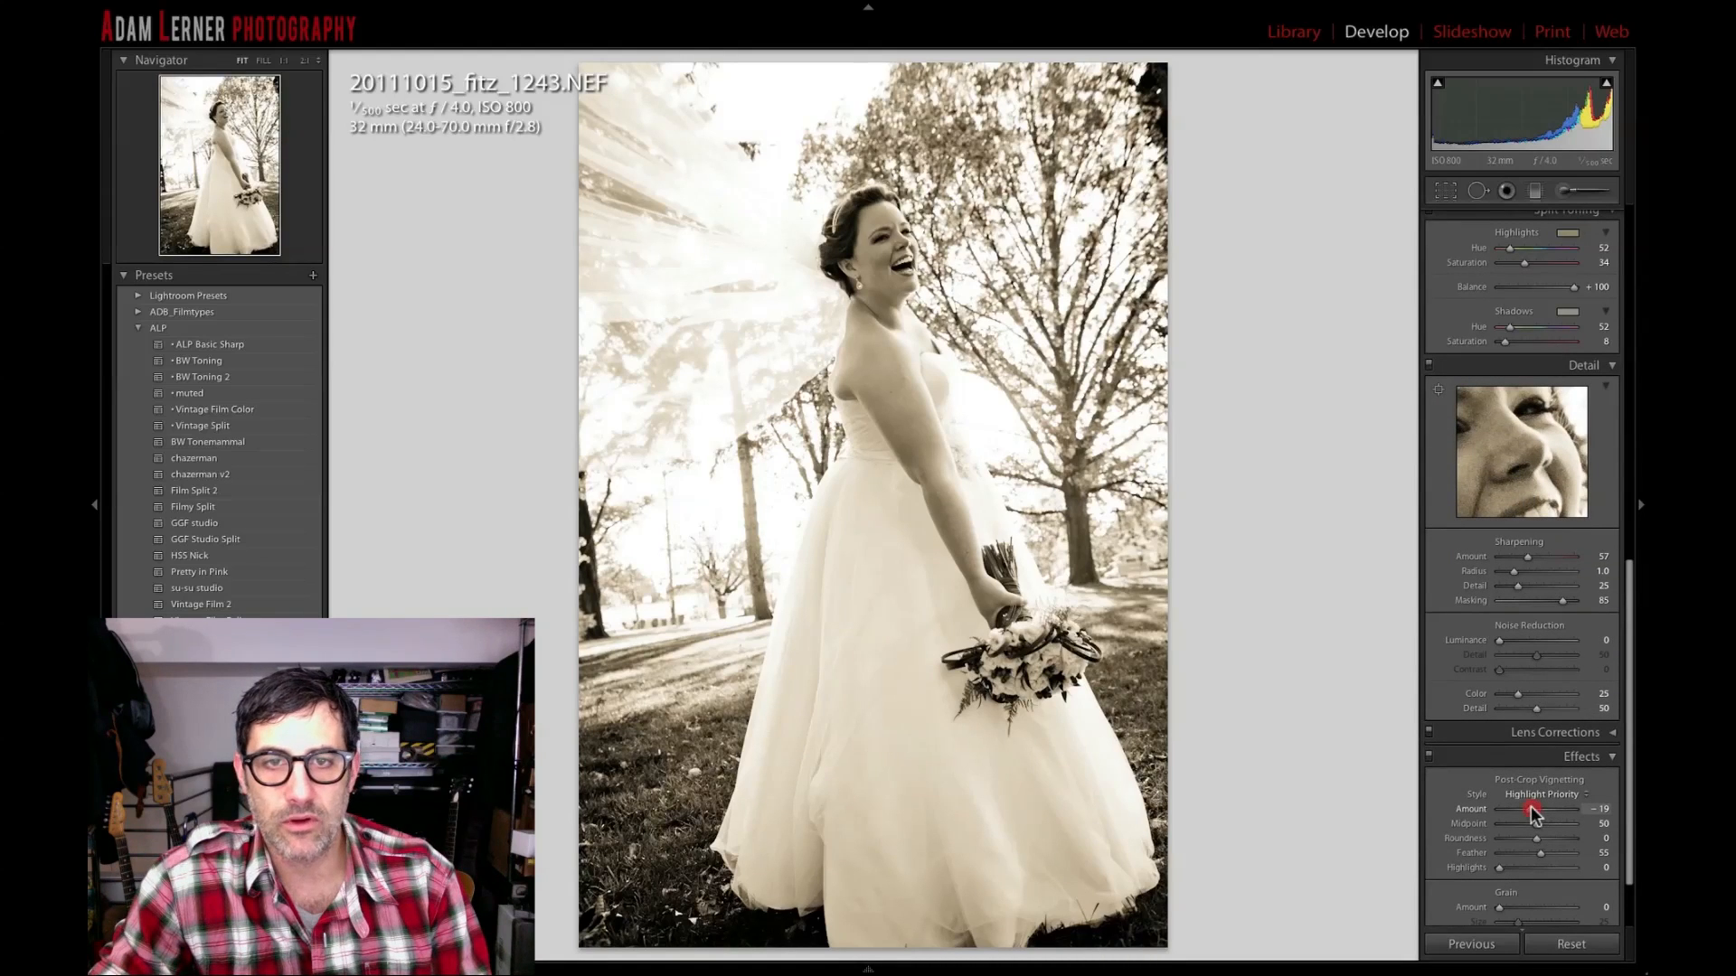
{"action": "left_click_drag", "start_coordinate": [1531, 809], "coordinate": [1529, 810]}
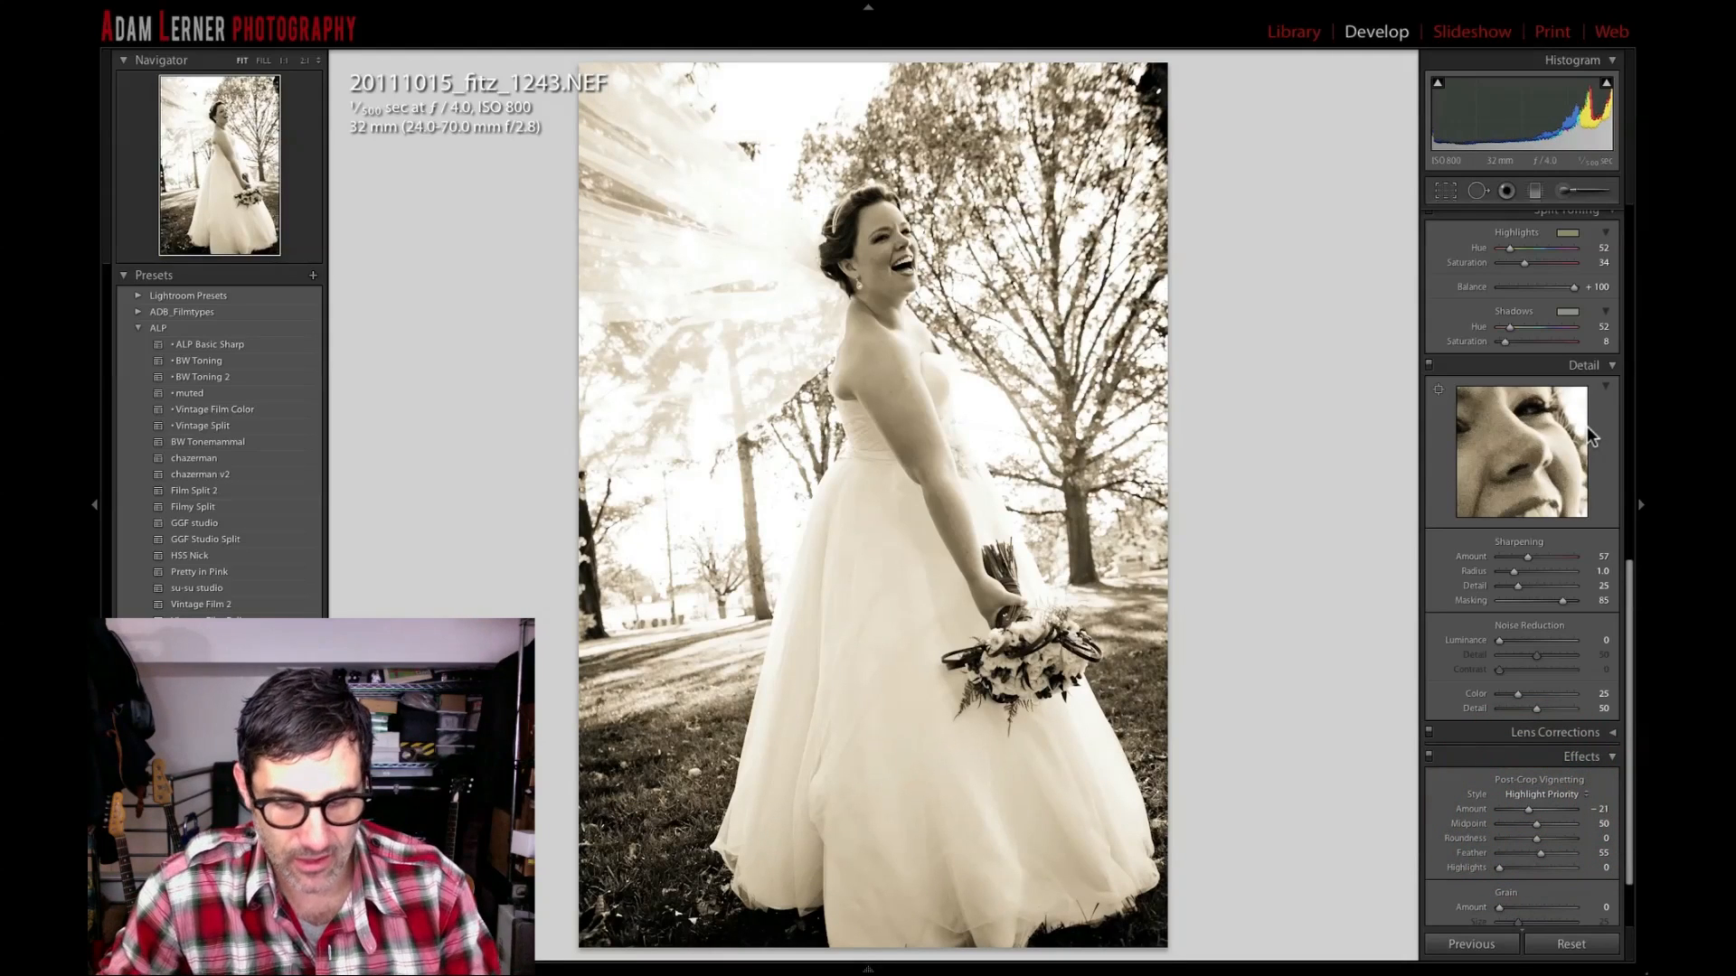
Save the warm-toned black-and-white edit as a new snapshot named 2.
{"action": "key", "text": "super+n"}
{"action": "type", "text": "2"}
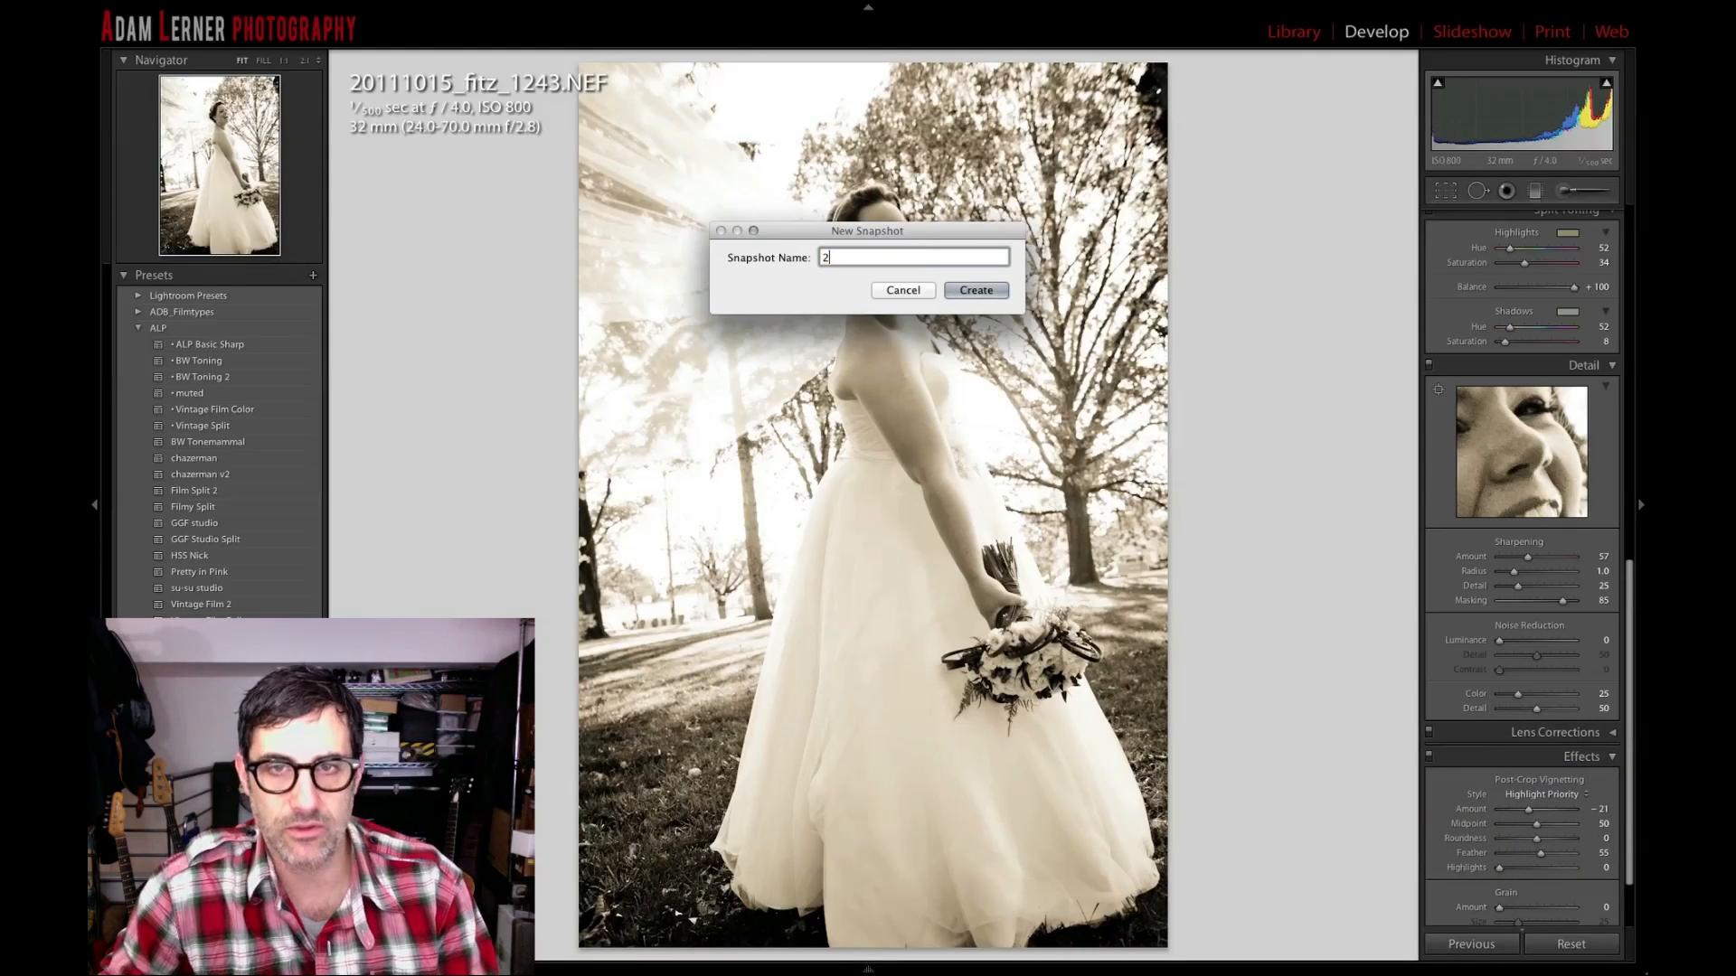
{"action": "key", "text": "Return"}
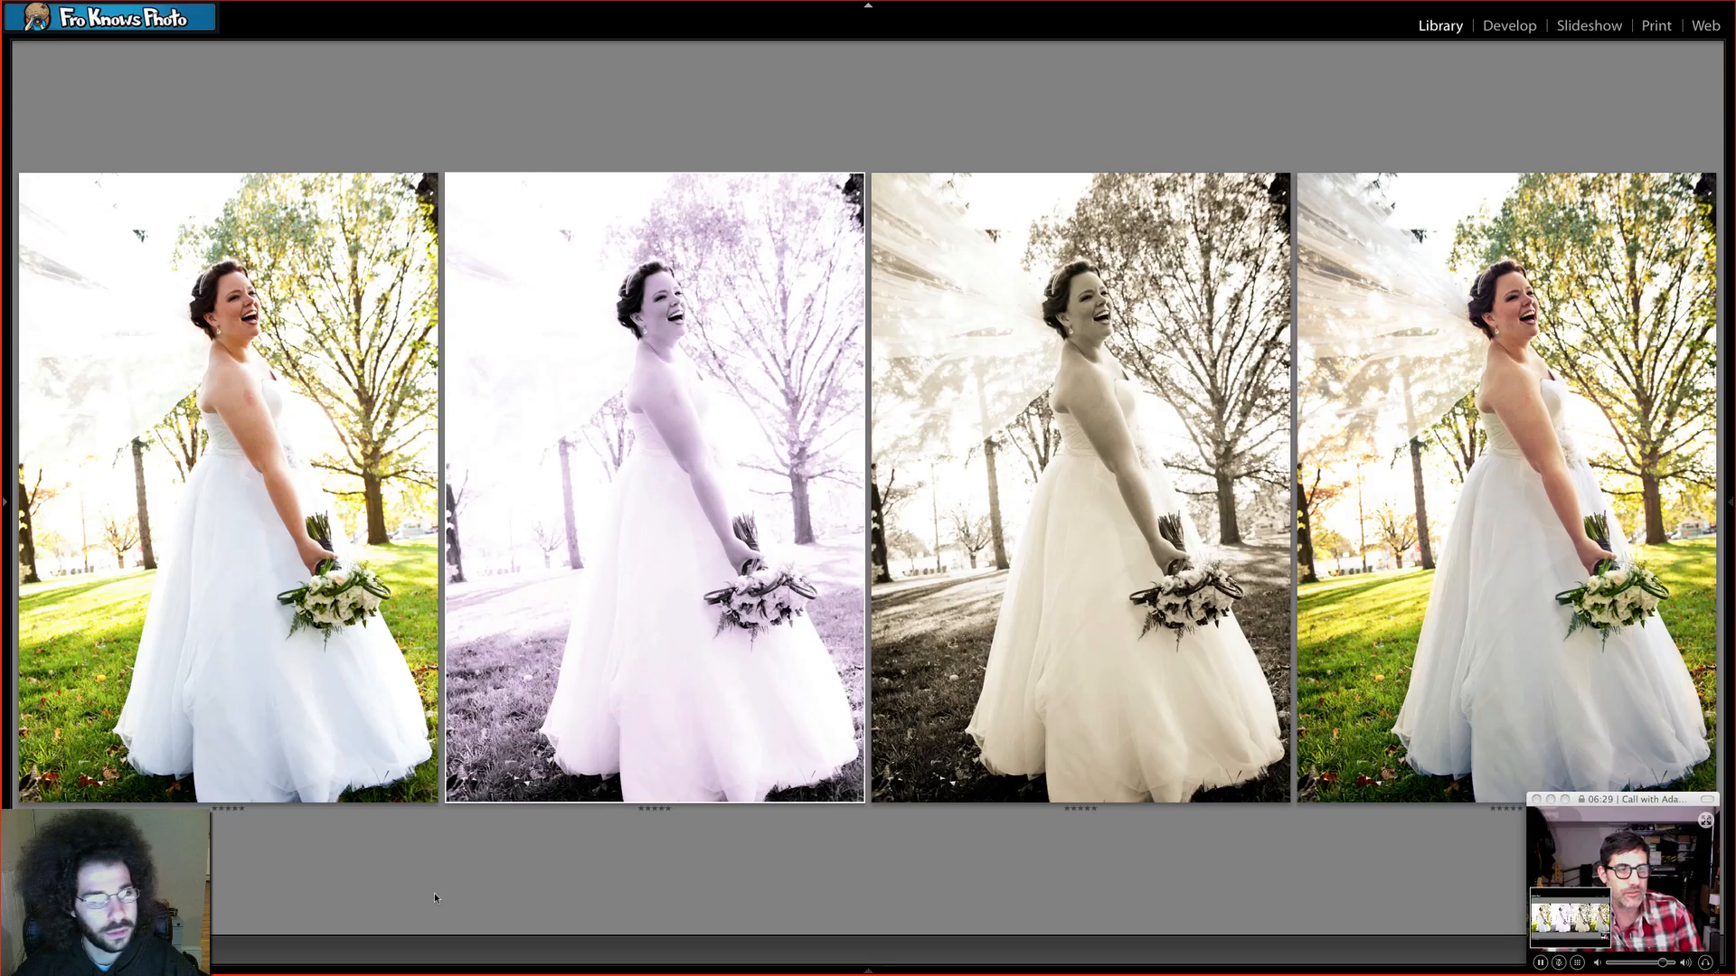
Move the last color version to second place in the four-photo survey comparison, beside the other color version.
{"action": "left_click_drag", "start_coordinate": [1508, 537], "coordinate": [702, 489]}
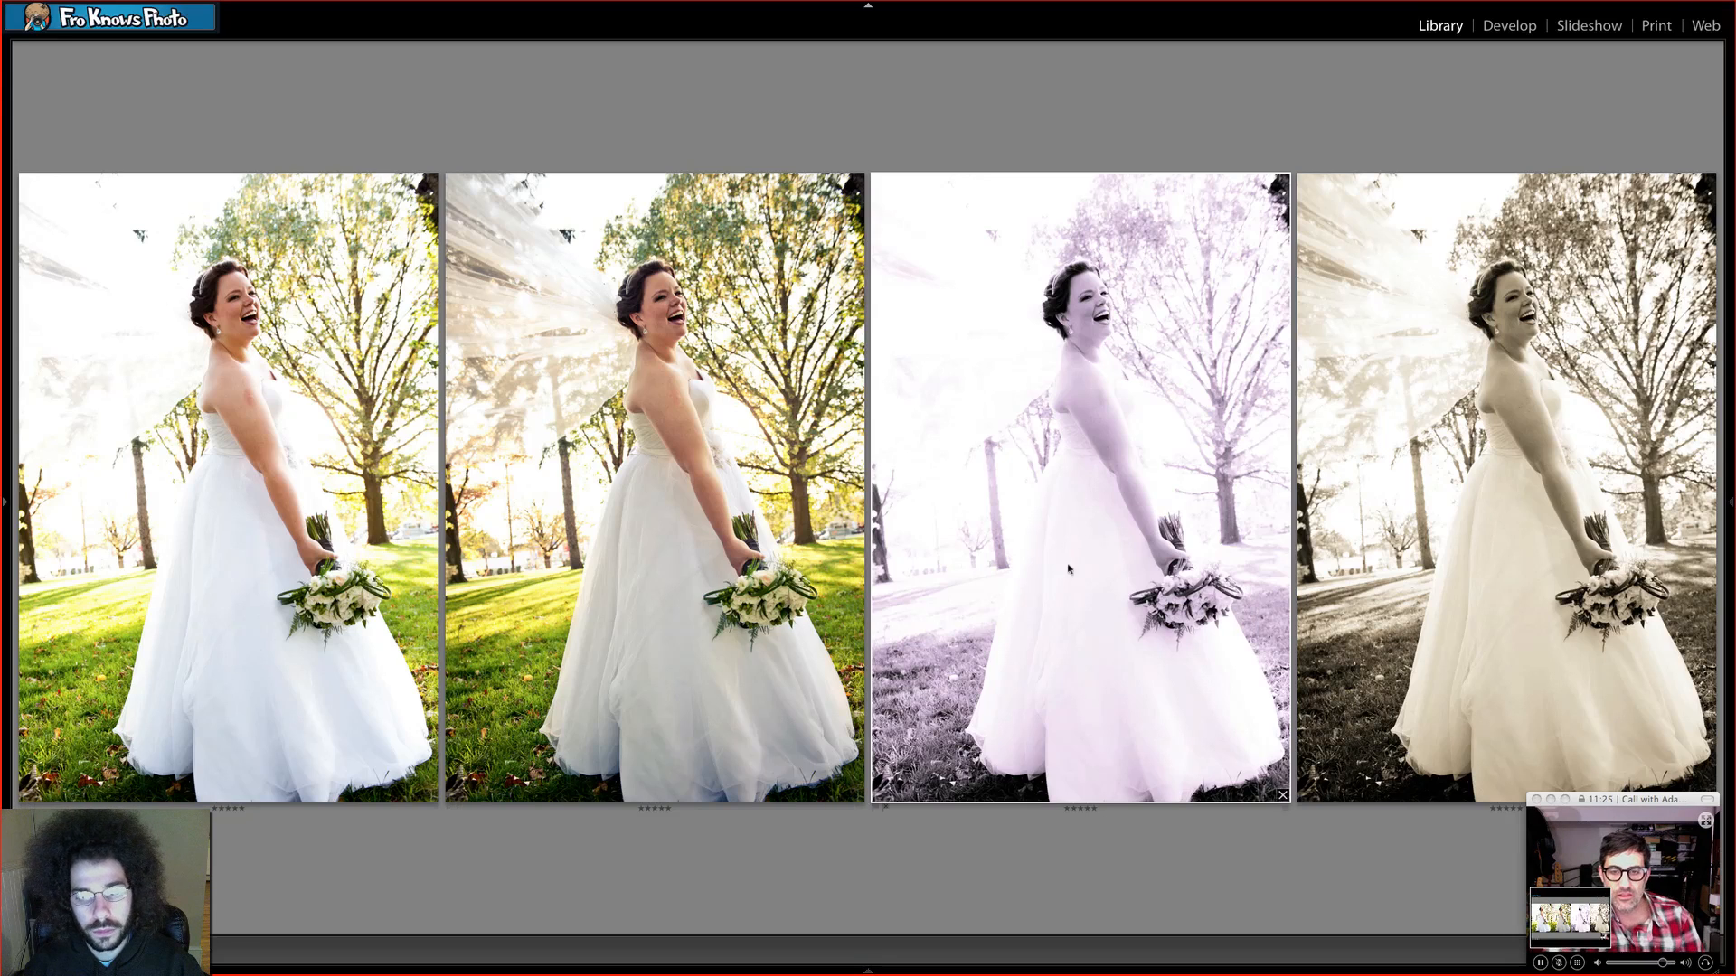
Examine the purple-toned version 20111015_fitz_1243-2.jpg enlarged and in Develop, and return to the four-photo survey comparison.
{"action": "double_click", "coordinate": [1130, 517]}
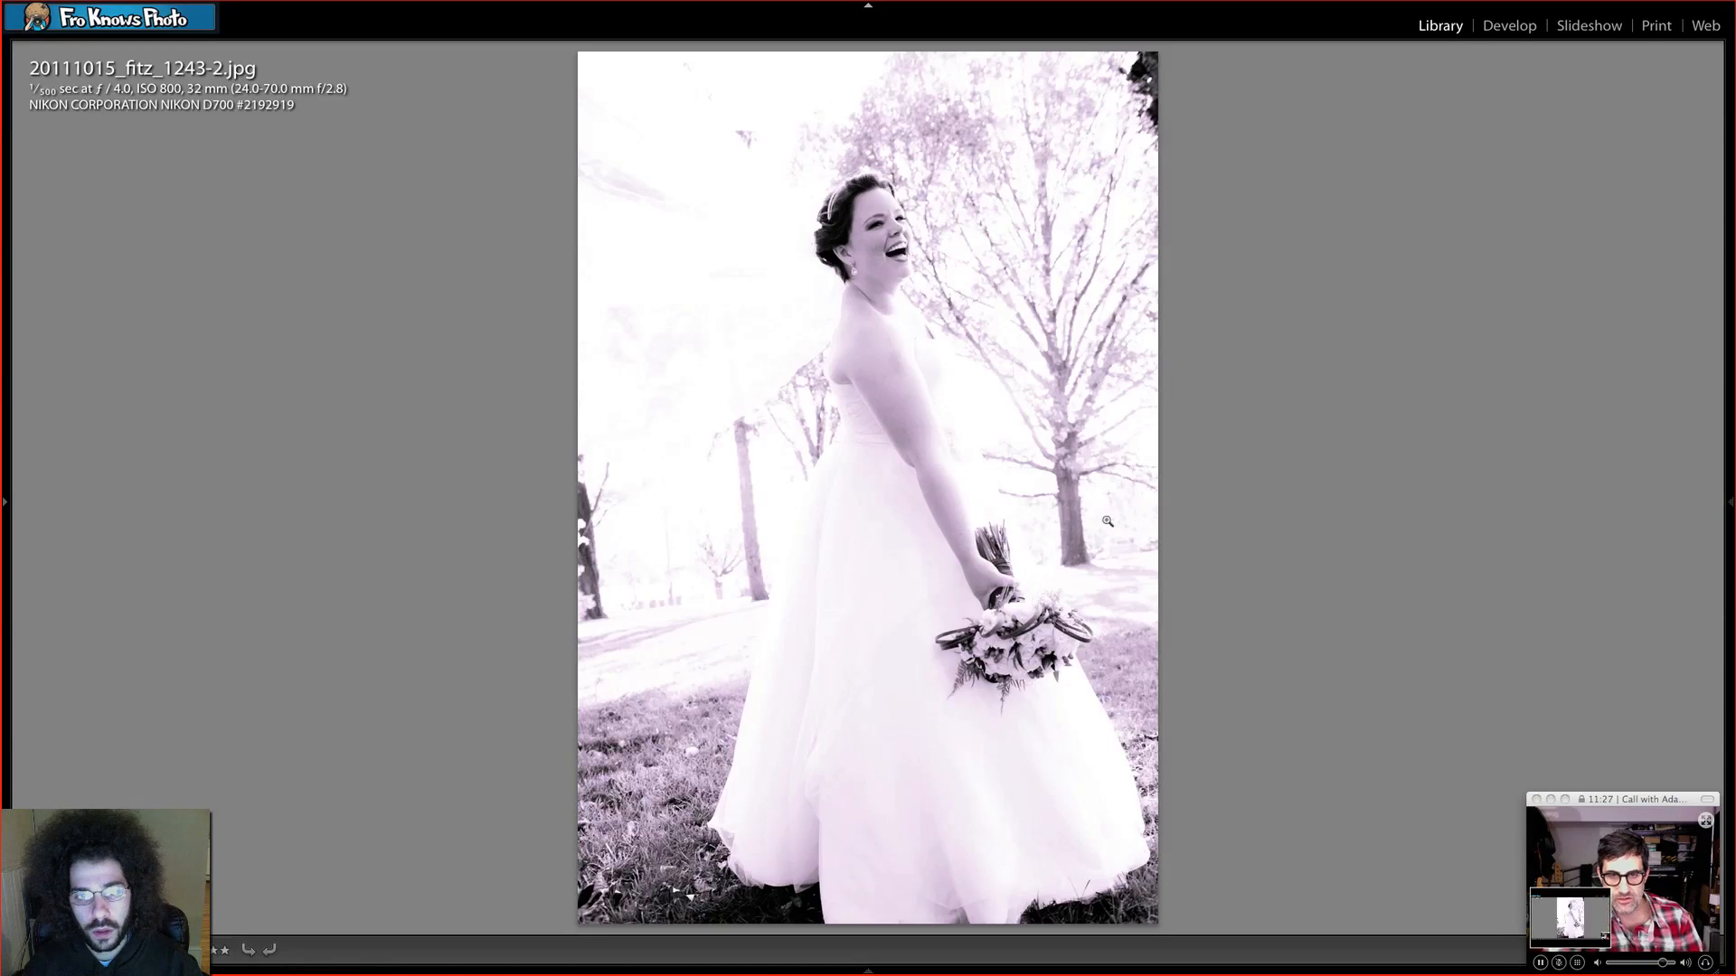
{"action": "left_click", "coordinate": [1509, 28]}
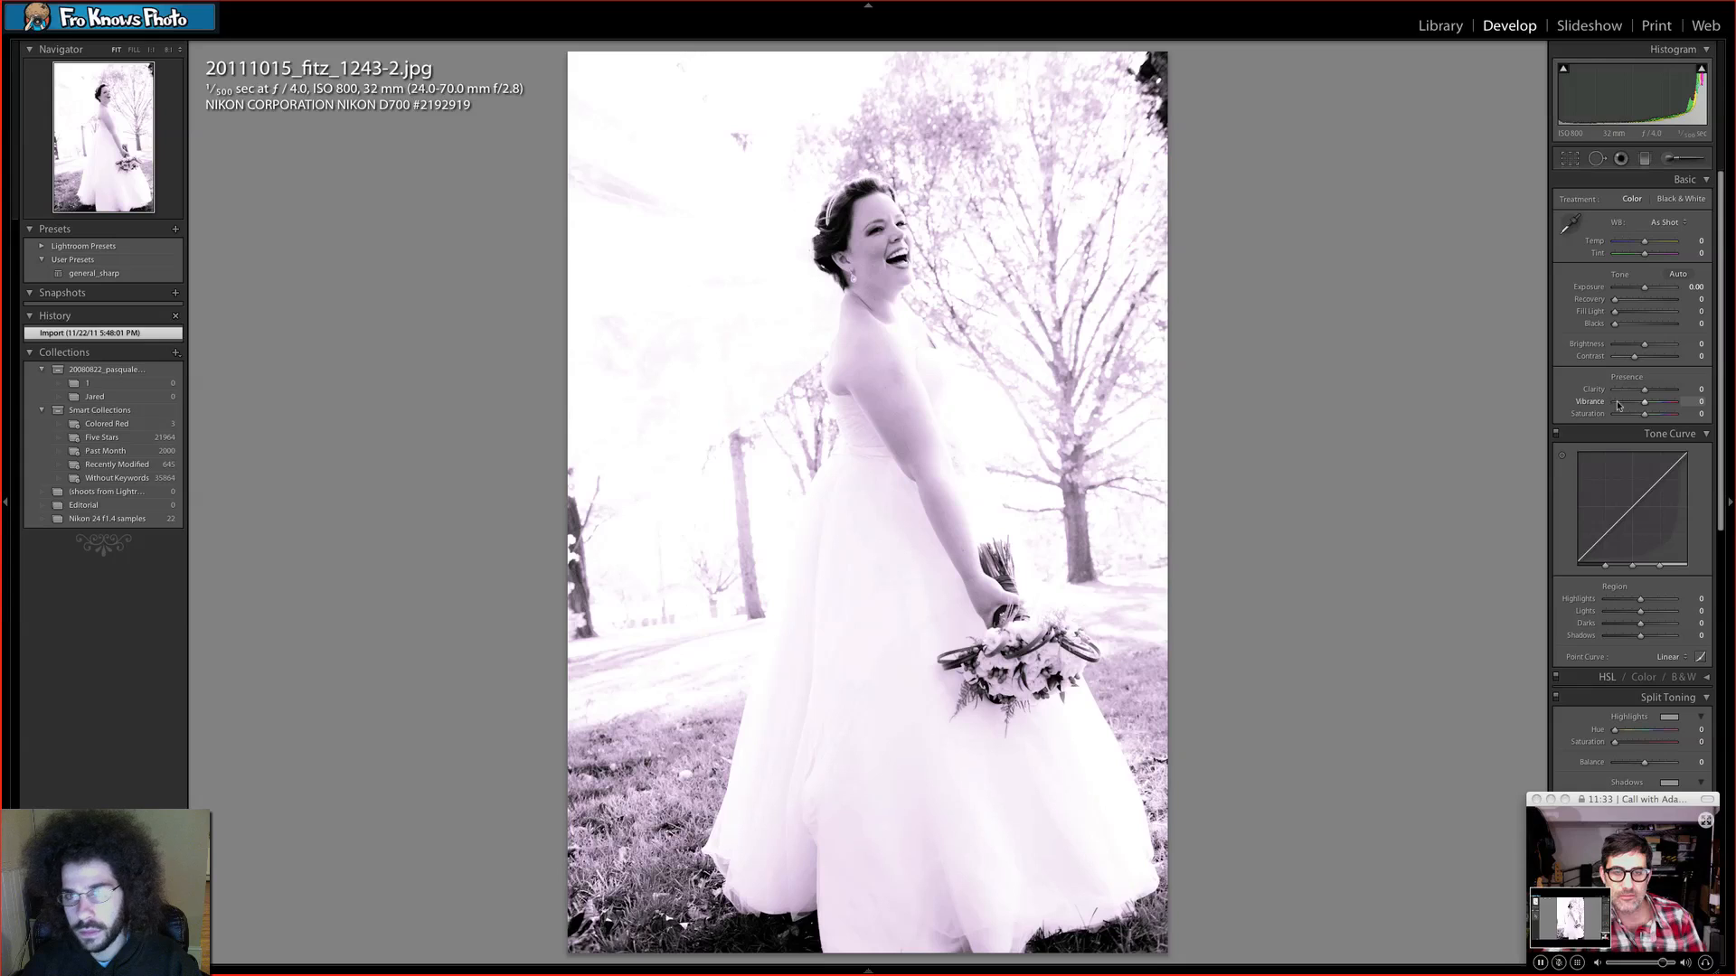
{"action": "left_click", "coordinate": [1438, 25]}
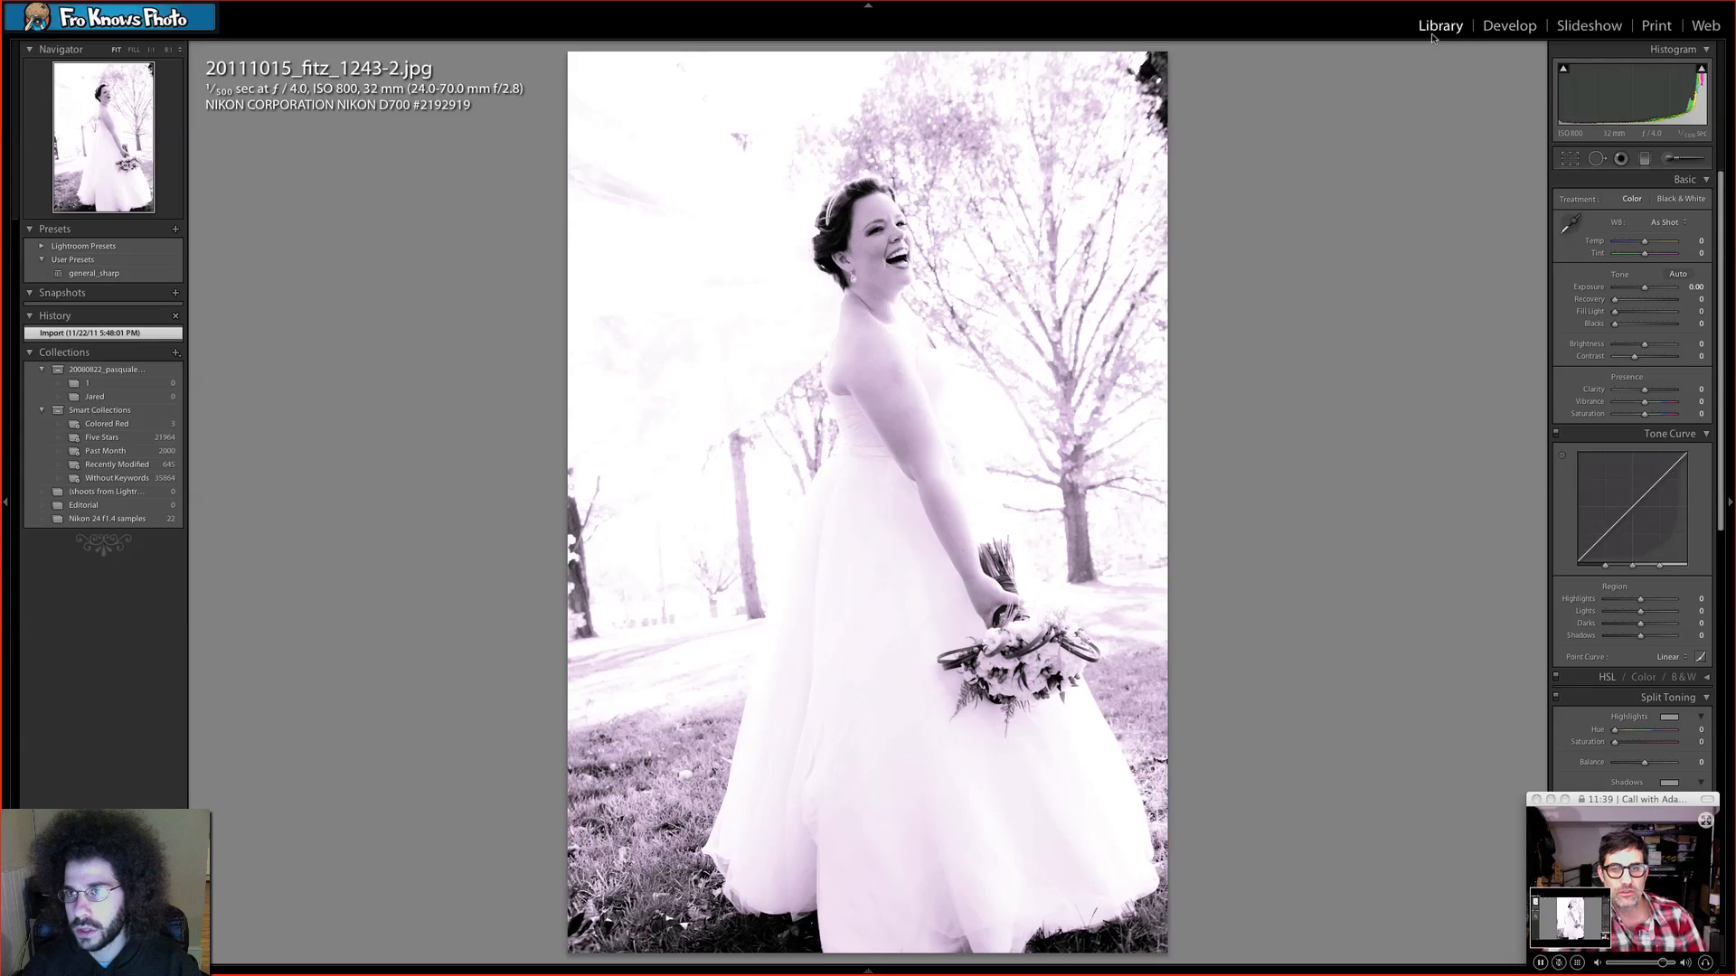
{"action": "key", "text": "Tab"}
{"action": "key", "text": "n"}
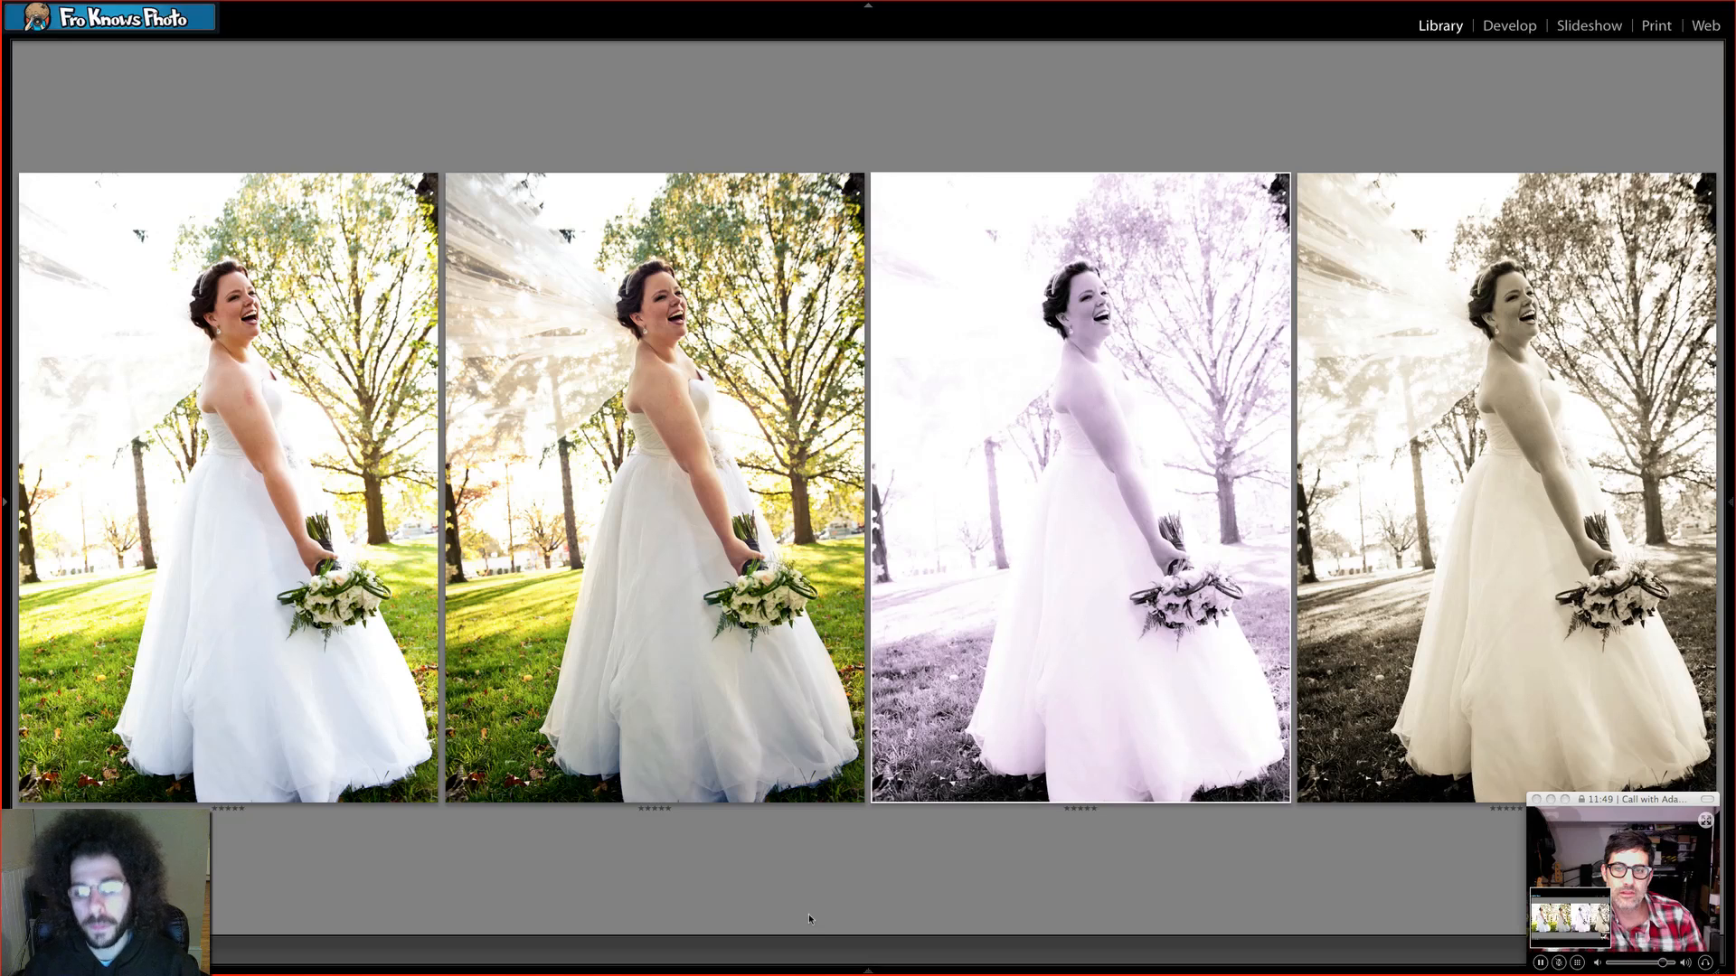
{"action": "double_click", "coordinate": [1090, 592]}
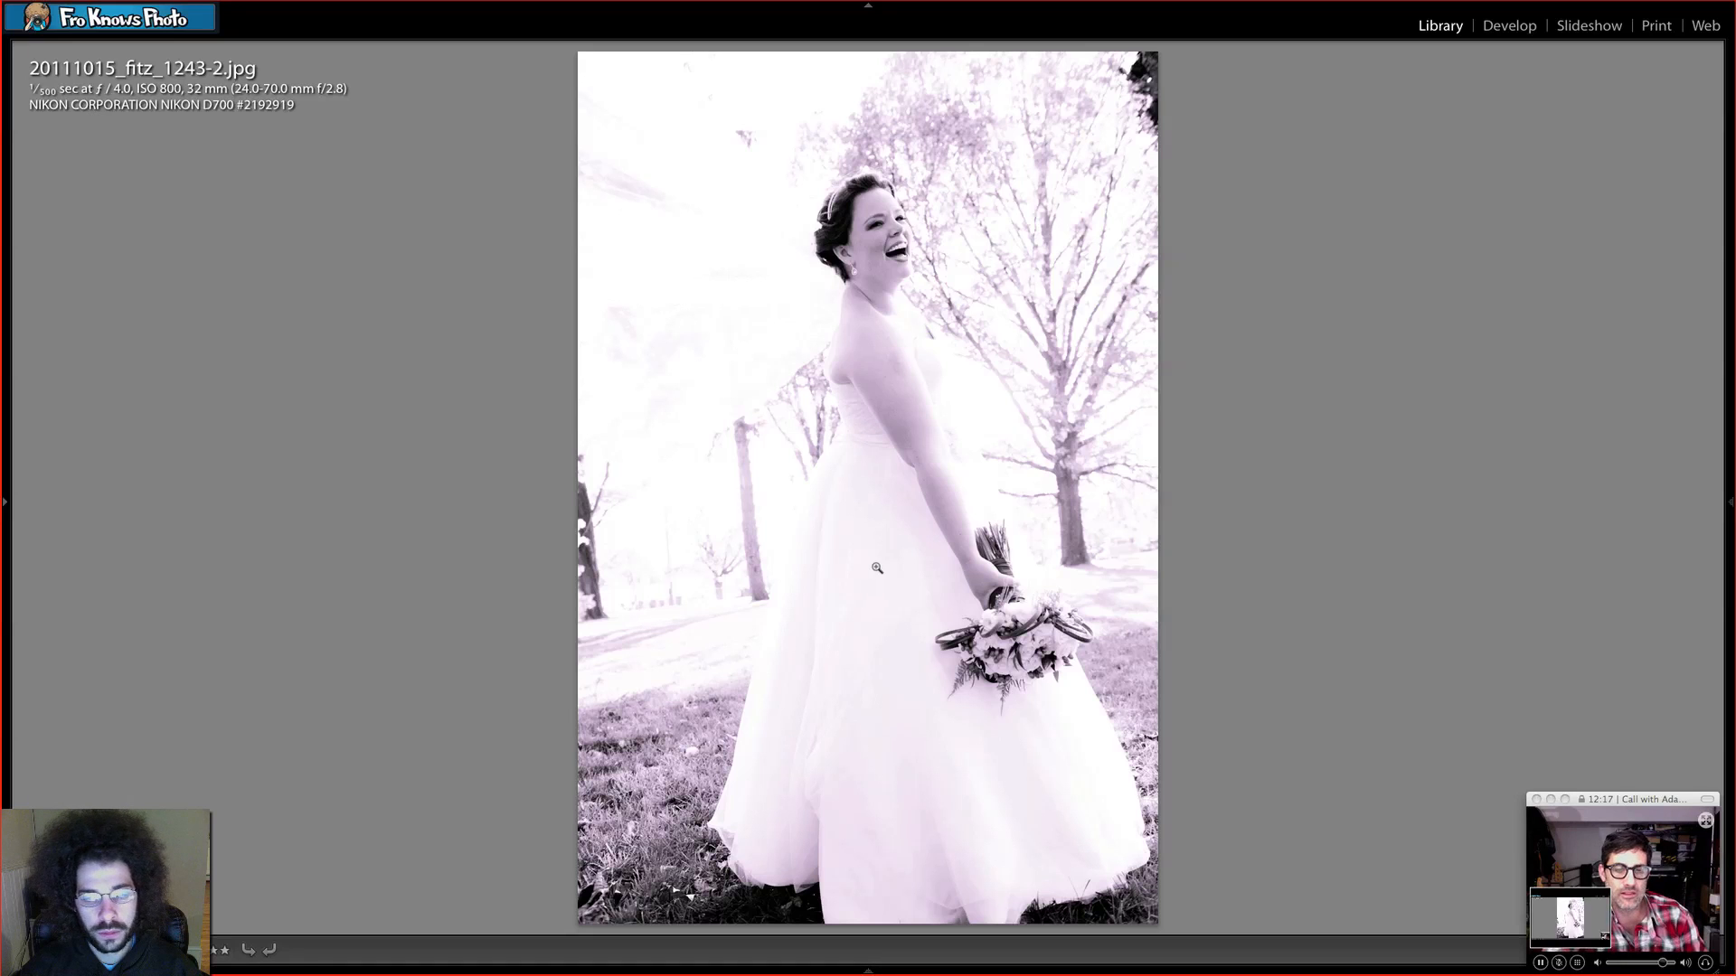
{"action": "key", "text": "n"}
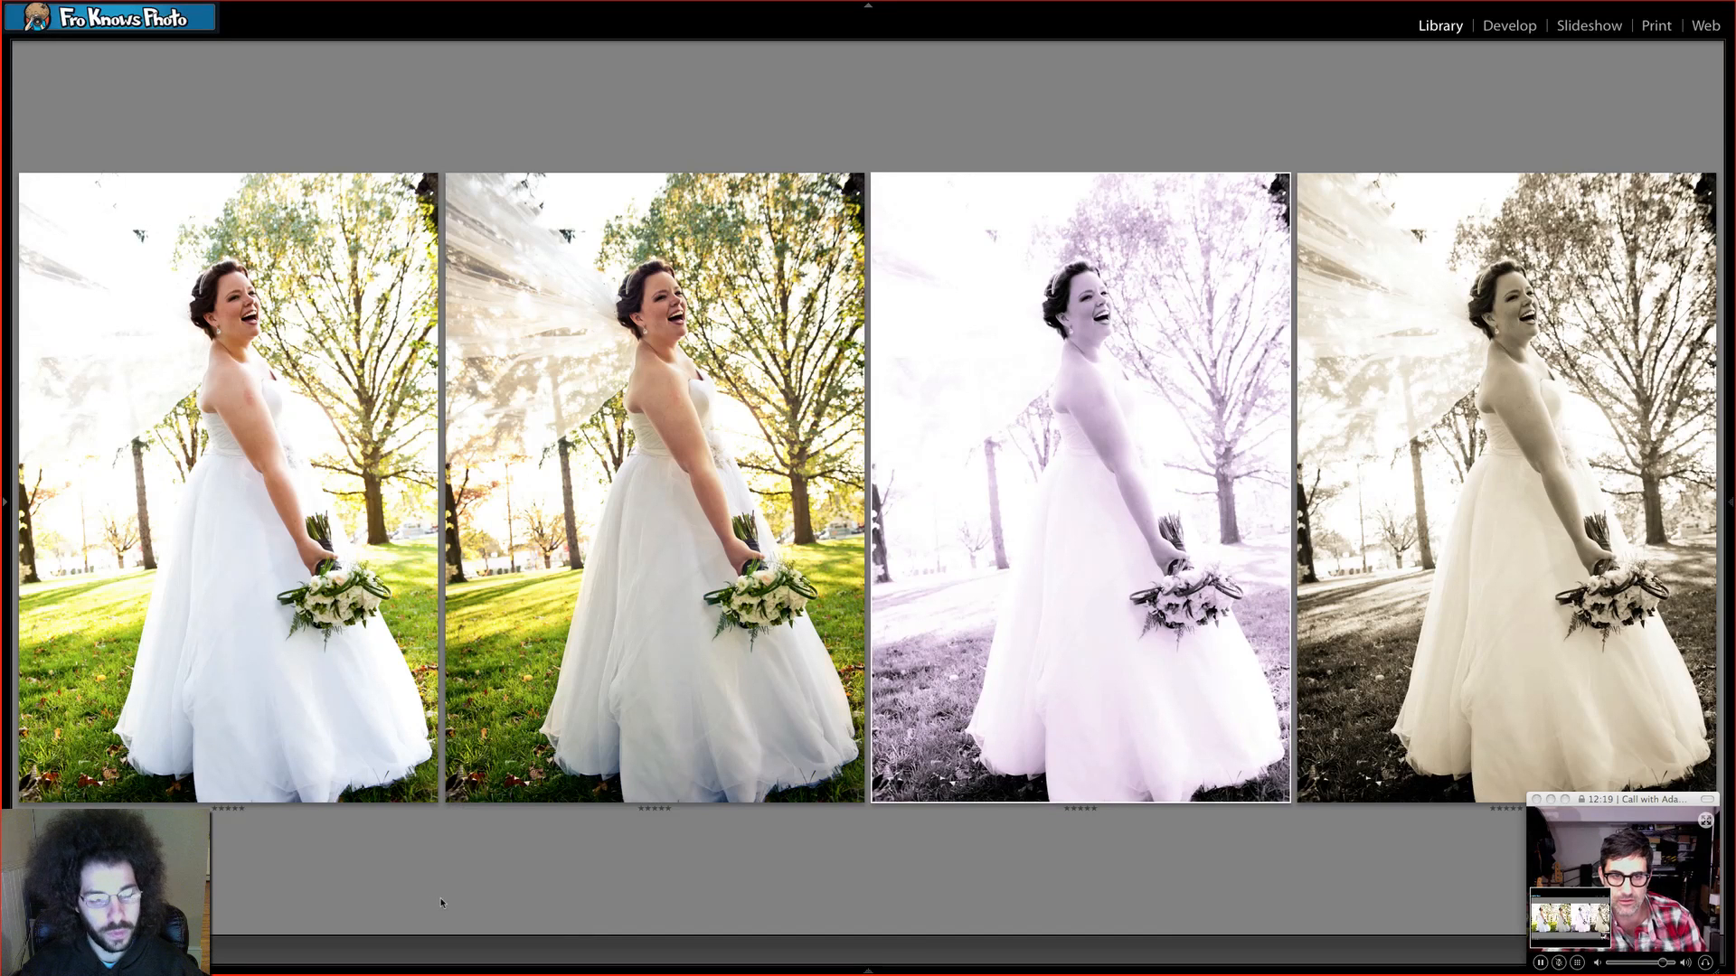